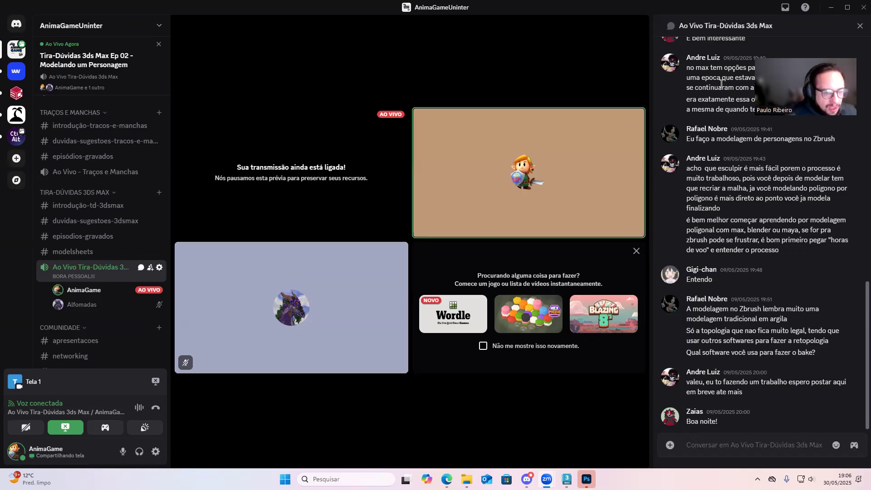
- Look through the 3ds Max channels introdução-td-3dsmax, duvidas-sugestoes-3dsmax, episodios-gravados and modelsheets
{"action": "mouse_move", "coordinate": [234, 156]}
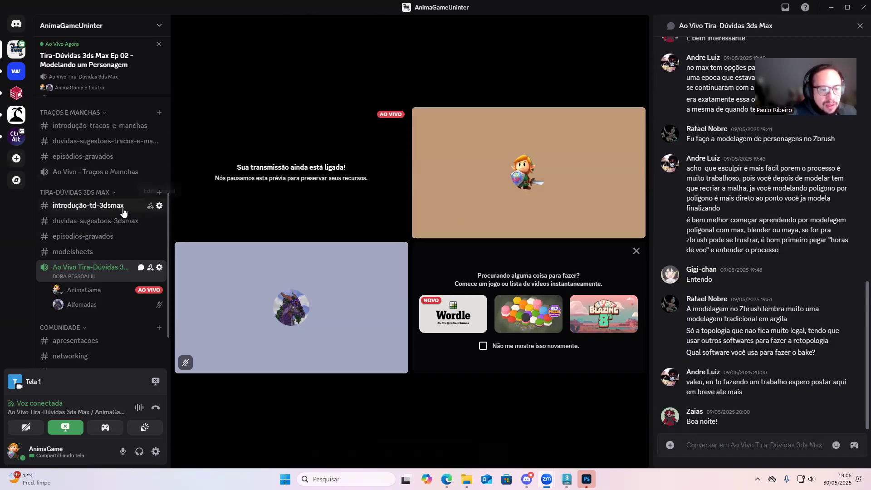
{"action": "left_click", "coordinate": [69, 208]}
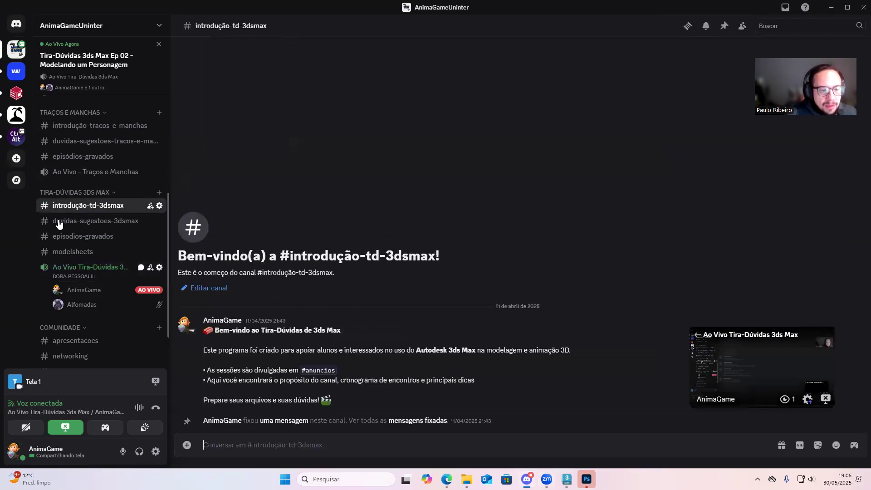
{"action": "left_click", "coordinate": [88, 221]}
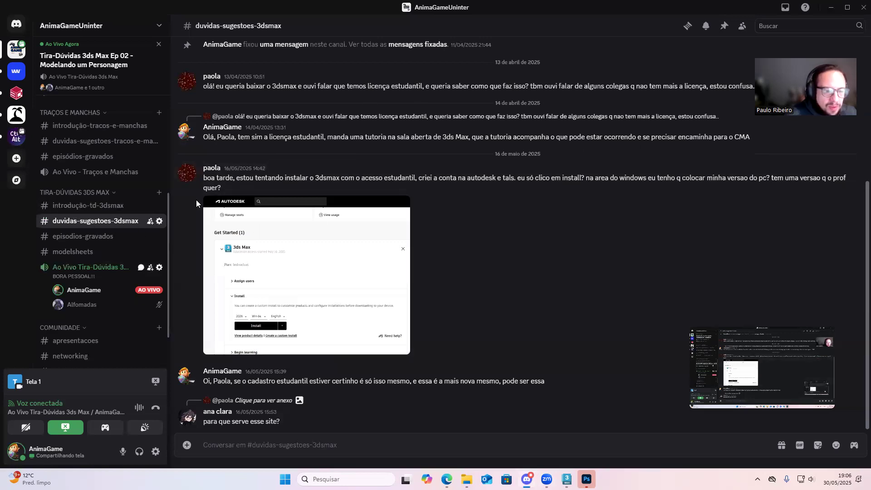
{"action": "left_click", "coordinate": [89, 237]}
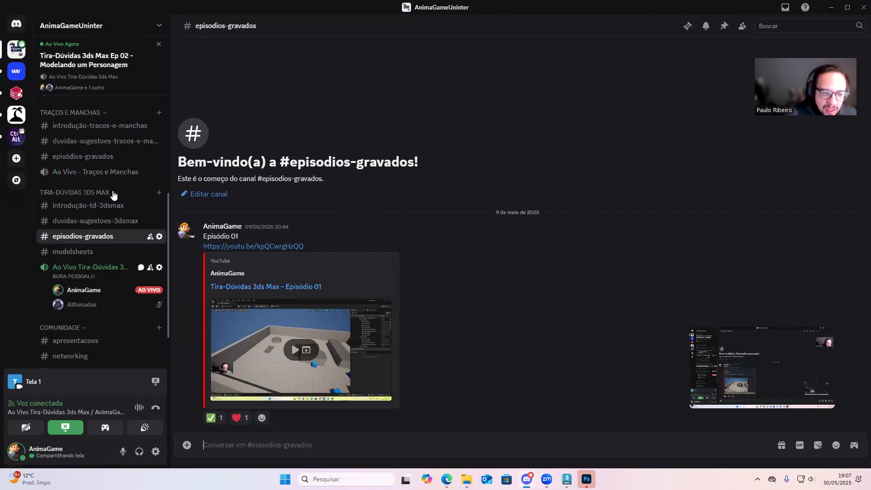
{"action": "left_click", "coordinate": [90, 251]}
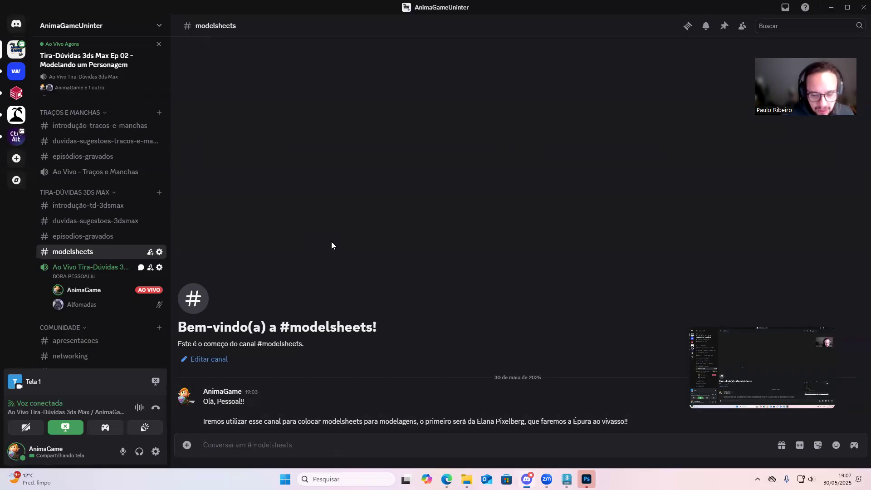
- Switch to Photoshop, bring up Modelsheet.psd and look over the character's action pose and turnaround drawings up close
{"action": "left_click", "coordinate": [586, 479]}
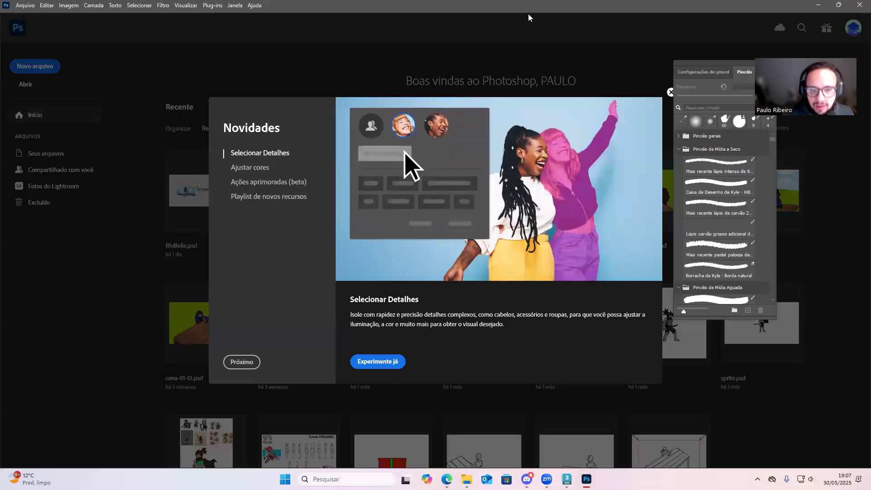
{"action": "mouse_move", "coordinate": [528, 10]}
{"action": "left_mouse_down"}
{"action": "mouse_move", "coordinate": [528, 80]}
{"action": "mouse_move", "coordinate": [870, 53]}
{"action": "left_mouse_up"}
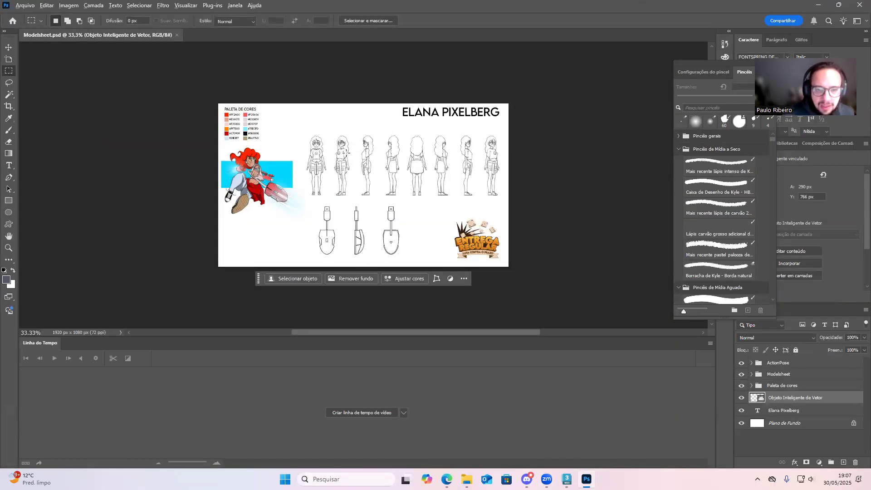
{"action": "scroll", "coordinate": [307, 160], "scroll_direction": "up", "scroll_amount": 10, "text": "alt"}
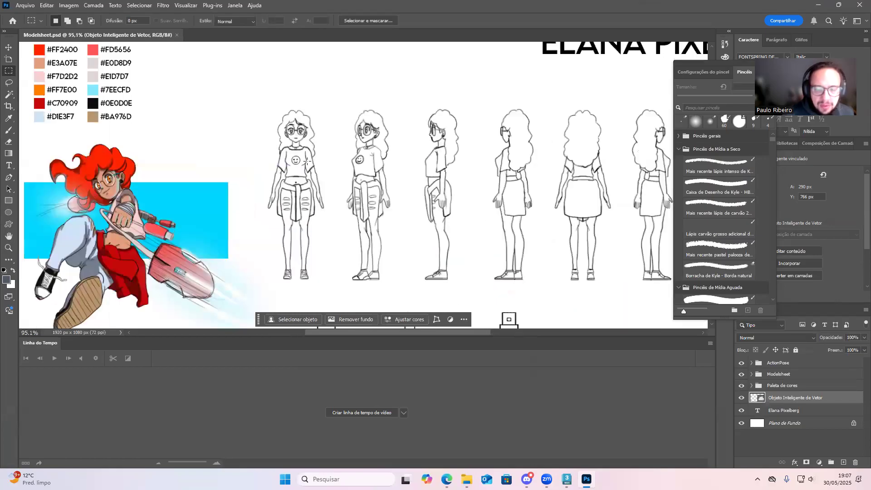
{"action": "scroll", "coordinate": [307, 160], "scroll_direction": "up", "scroll_amount": 2, "text": "alt"}
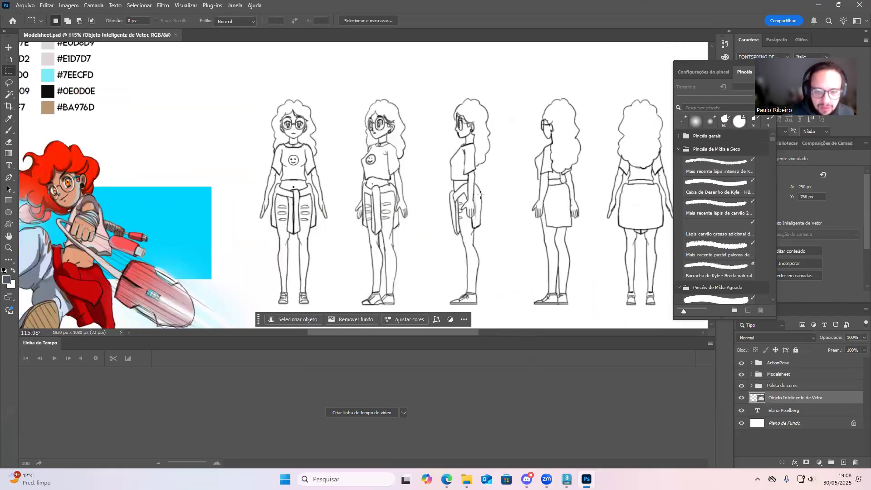
{"action": "left_click_drag", "start_coordinate": [478, 165], "coordinate": [73, 149]}
{"action": "left_click_drag", "start_coordinate": [461, 138], "coordinate": [295, 136]}
{"action": "left_click_drag", "start_coordinate": [355, 143], "coordinate": [312, 144]}
{"action": "left_click", "coordinate": [527, 478]}
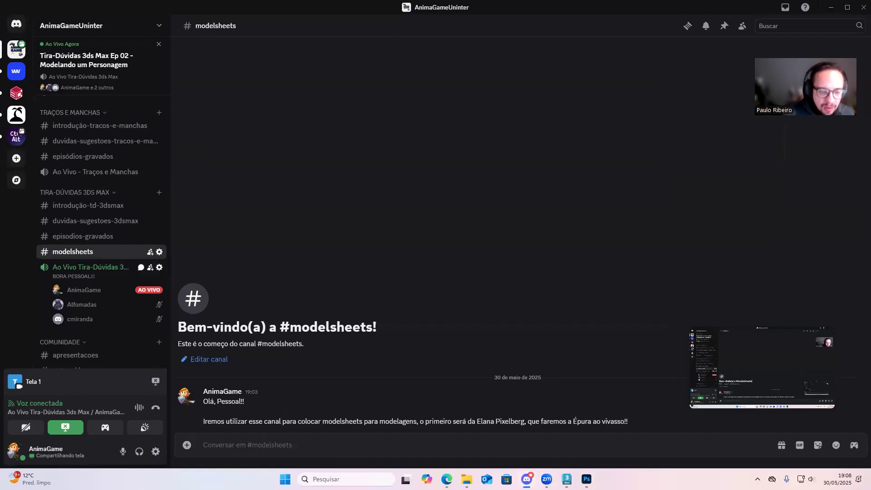
{"action": "left_click", "coordinate": [526, 479]}
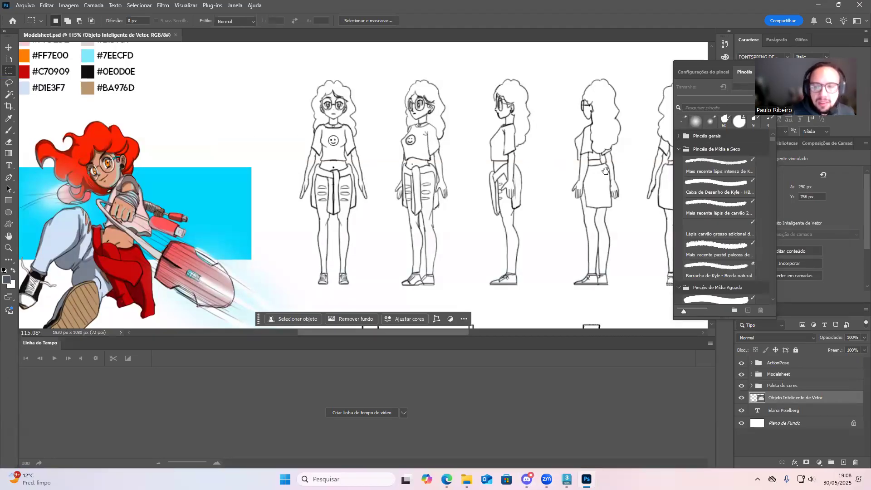
- Examine the front, side, back and three-quarter views along the whole row of character drawings
{"action": "left_click_drag", "start_coordinate": [447, 166], "coordinate": [235, 175]}
{"action": "left_click_drag", "start_coordinate": [386, 187], "coordinate": [700, 214]}
{"action": "left_click_drag", "start_coordinate": [356, 204], "coordinate": [374, 204]}
{"action": "left_click_drag", "start_coordinate": [375, 171], "coordinate": [438, 147]}
{"action": "left_click_drag", "start_coordinate": [408, 194], "coordinate": [297, 124]}
{"action": "left_click_drag", "start_coordinate": [328, 148], "coordinate": [323, 270]}
{"action": "left_click_drag", "start_coordinate": [440, 127], "coordinate": [330, 117]}
{"action": "left_click_drag", "start_coordinate": [501, 185], "coordinate": [443, 169]}
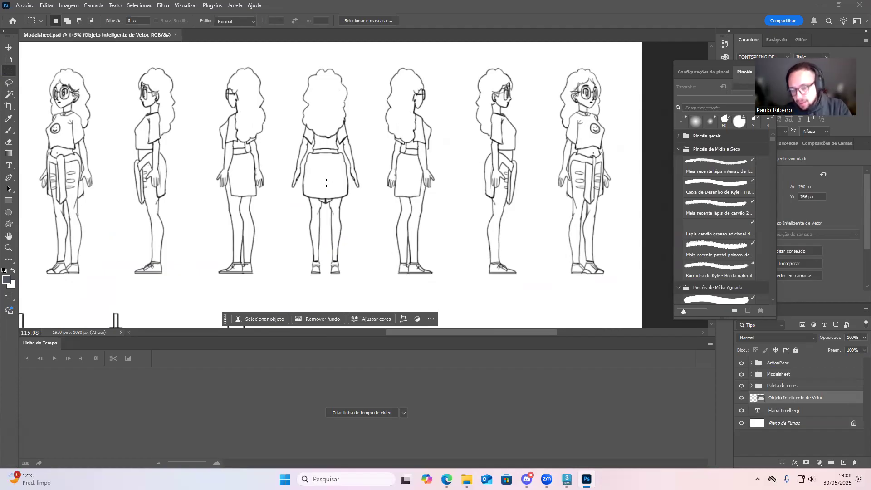
{"action": "scroll", "coordinate": [143, 194], "scroll_direction": "left", "scroll_amount": 3}
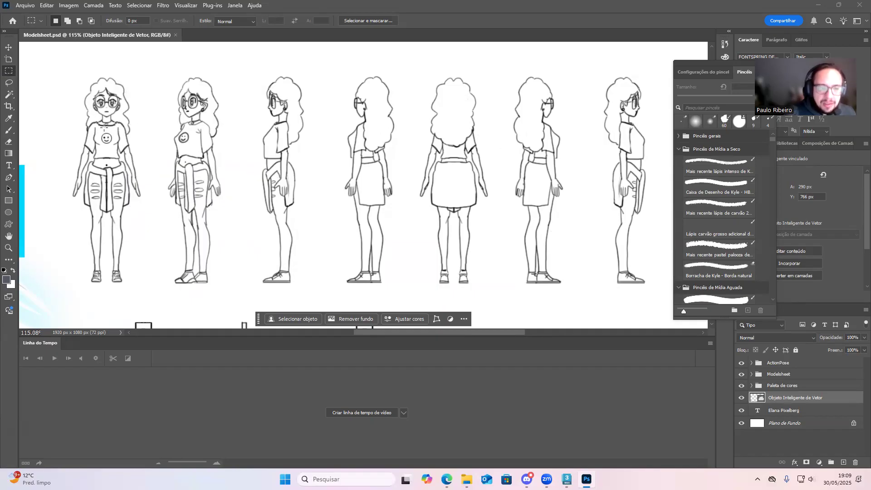
- Copy the front-view figure from the Contorno layer of the Modelsheet group, using a rectangular selection around it
{"action": "left_click", "coordinate": [752, 375]}
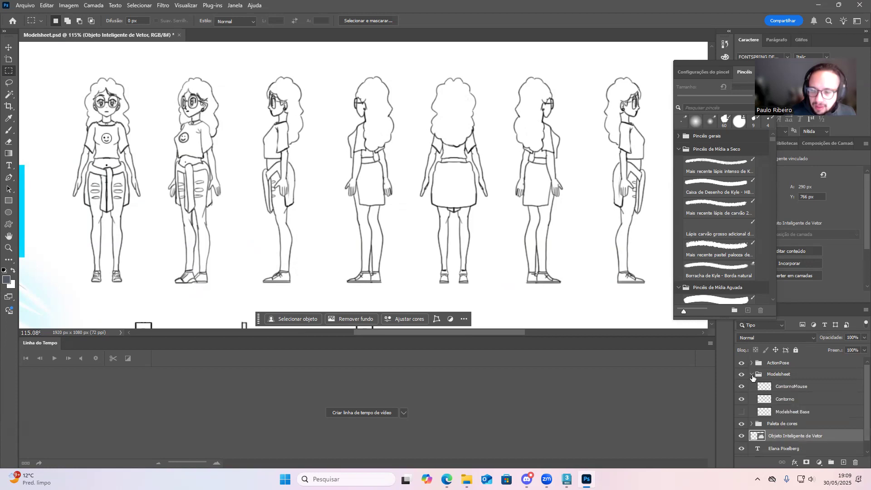
{"action": "left_click", "coordinate": [772, 402]}
{"action": "left_click", "coordinate": [741, 400]}
{"action": "left_click", "coordinate": [741, 400]}
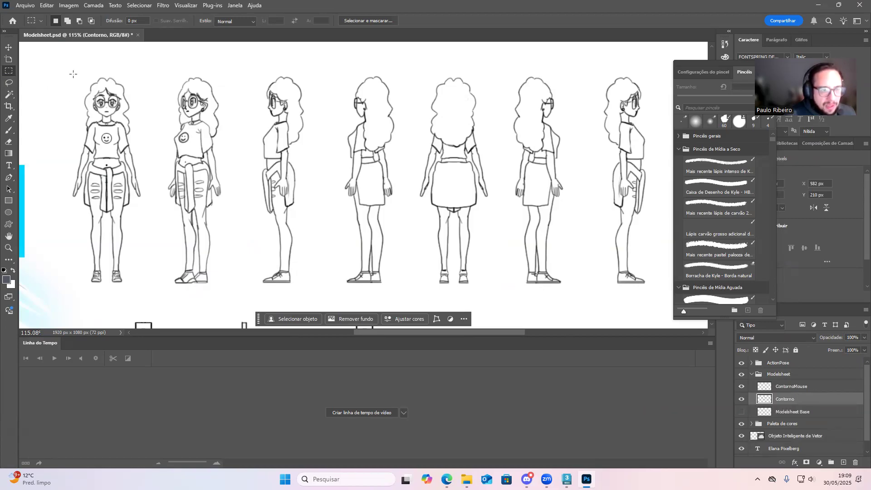
{"action": "left_click_drag", "start_coordinate": [65, 72], "coordinate": [156, 290]}
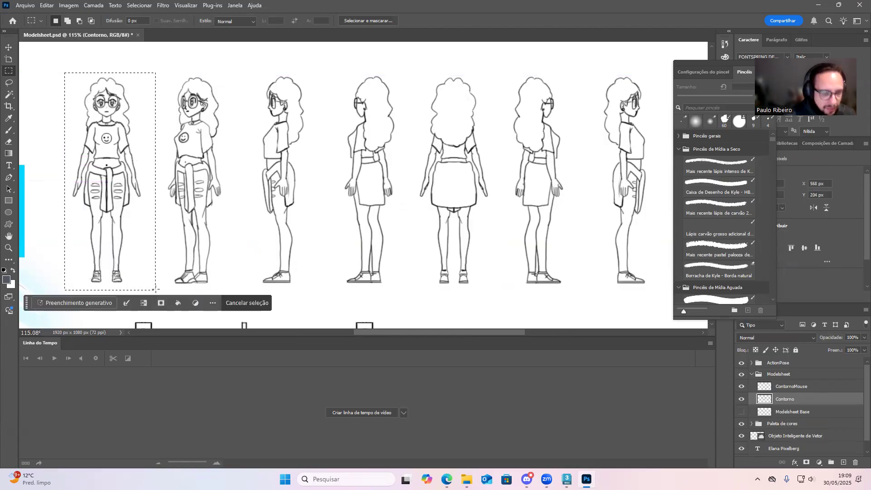
- Create a new document 400 px wide and 400 px high
{"action": "left_click", "coordinate": [25, 5]}
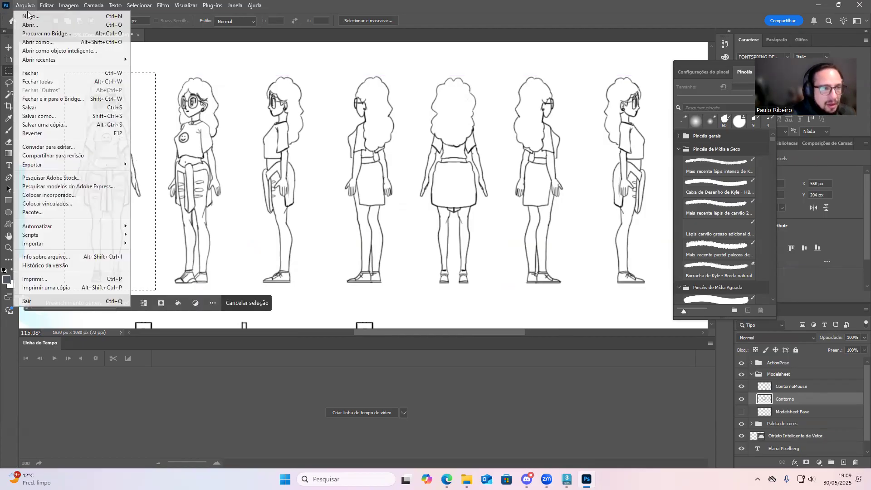
{"action": "left_click", "coordinate": [29, 17]}
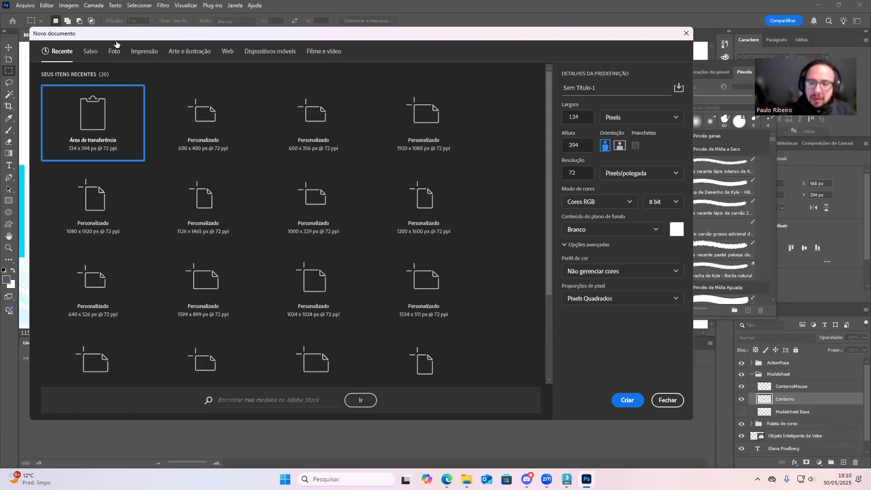
{"action": "left_click_drag", "start_coordinate": [586, 117], "coordinate": [563, 116]}
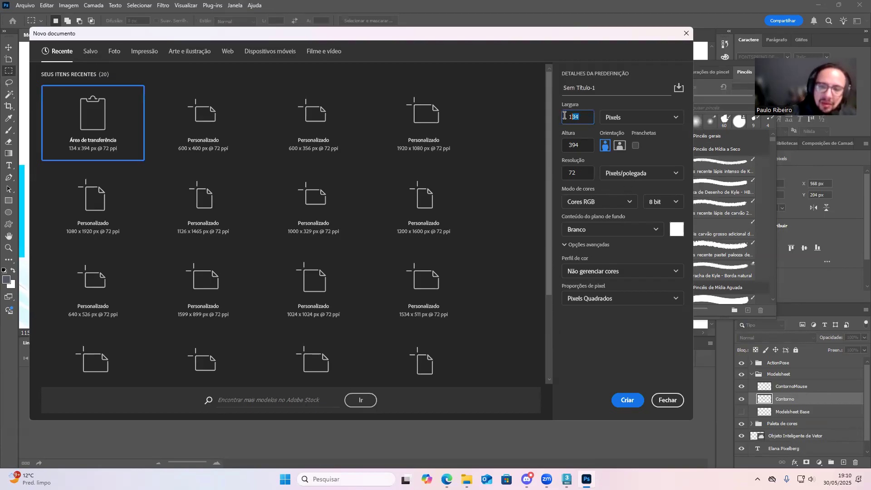
{"action": "type", "text": "400"}
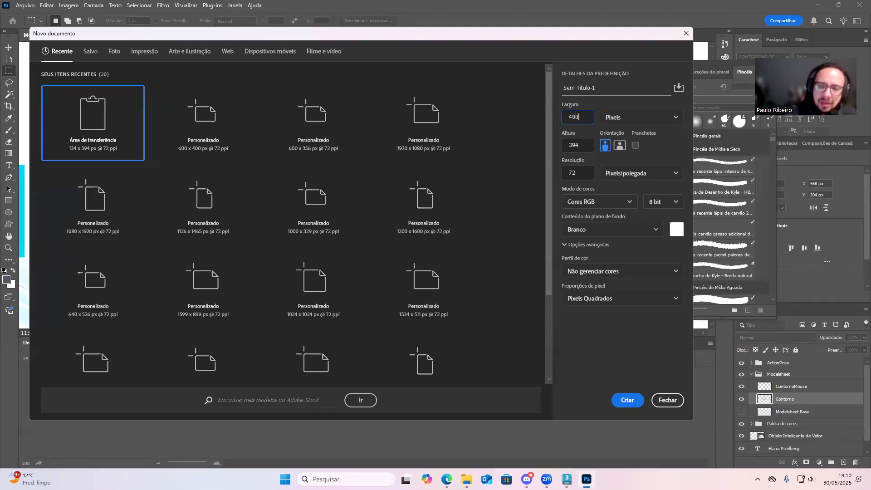
{"action": "left_click", "coordinate": [586, 149]}
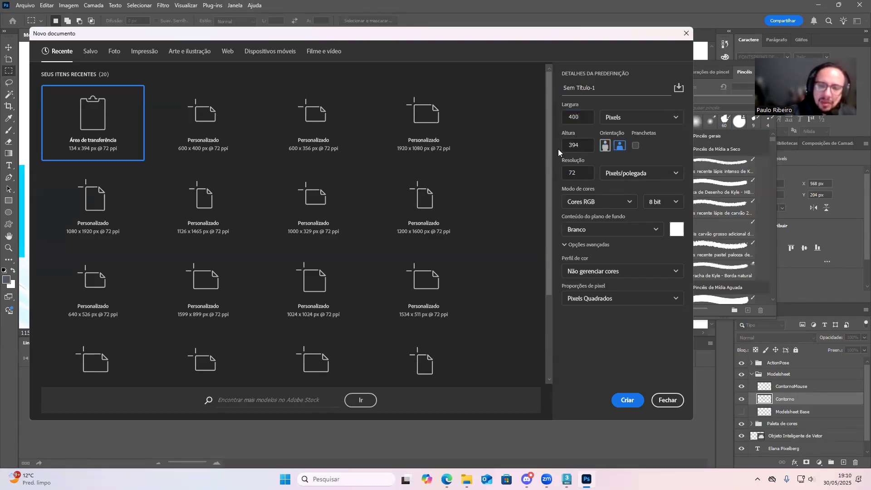
{"action": "double_click", "coordinate": [585, 146]}
{"action": "type", "text": "400"}
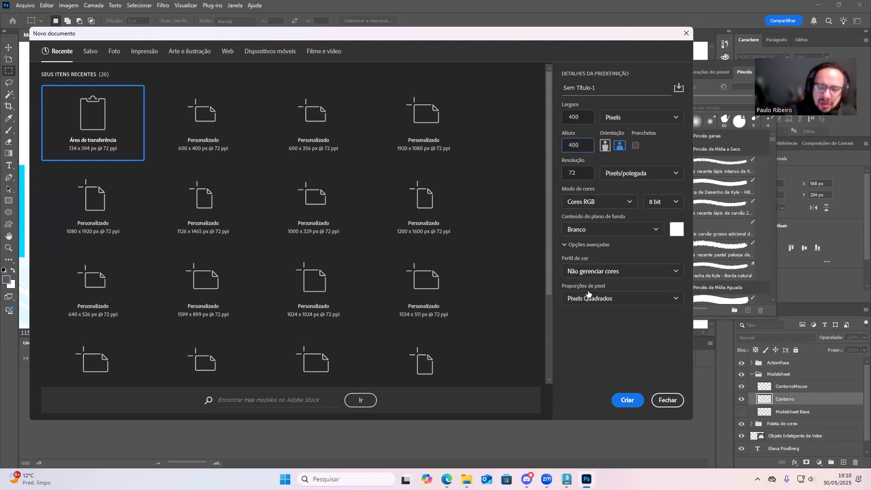
{"action": "left_click", "coordinate": [630, 401]}
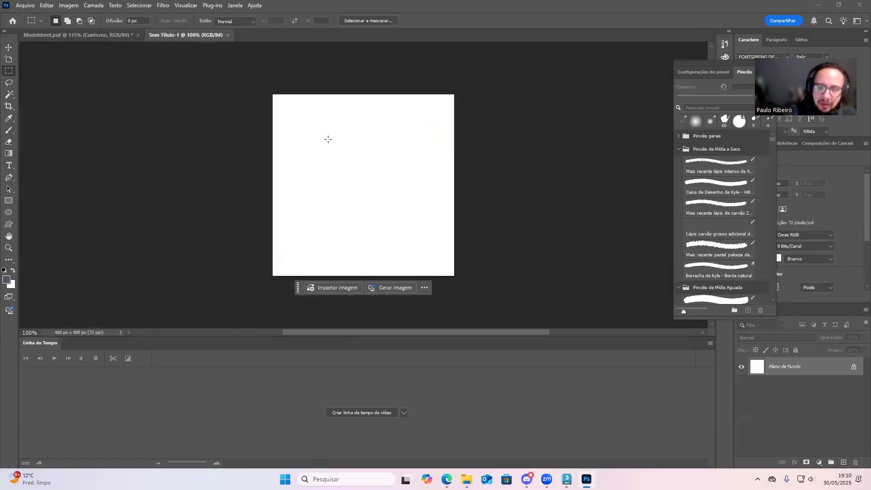
- Paste the copied front-view figure into the new document and check its transparency by briefly hiding the background layer
{"action": "left_click", "coordinate": [525, 477]}
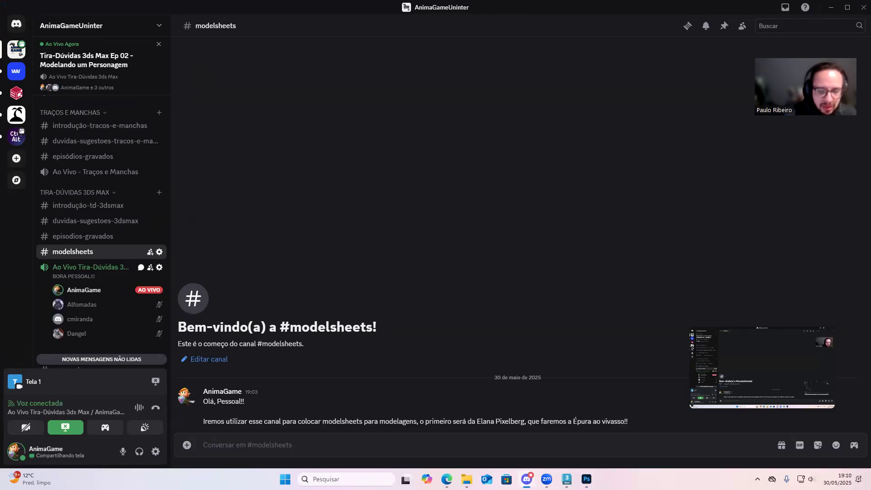
{"action": "left_click", "coordinate": [526, 478]}
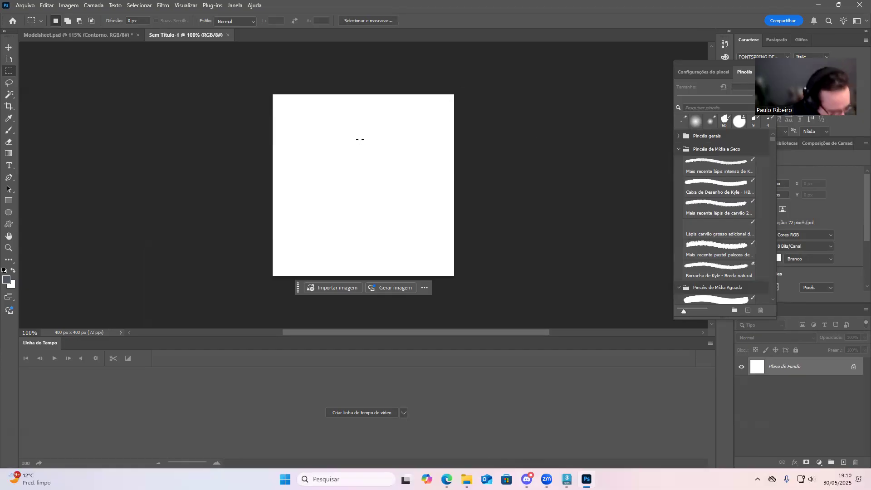
{"action": "key", "text": "ctrl+v"}
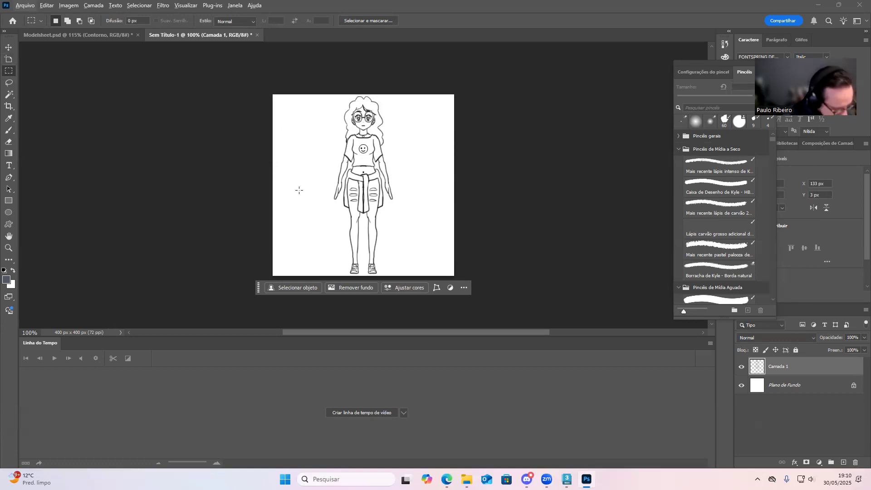
{"action": "left_click", "coordinate": [742, 385]}
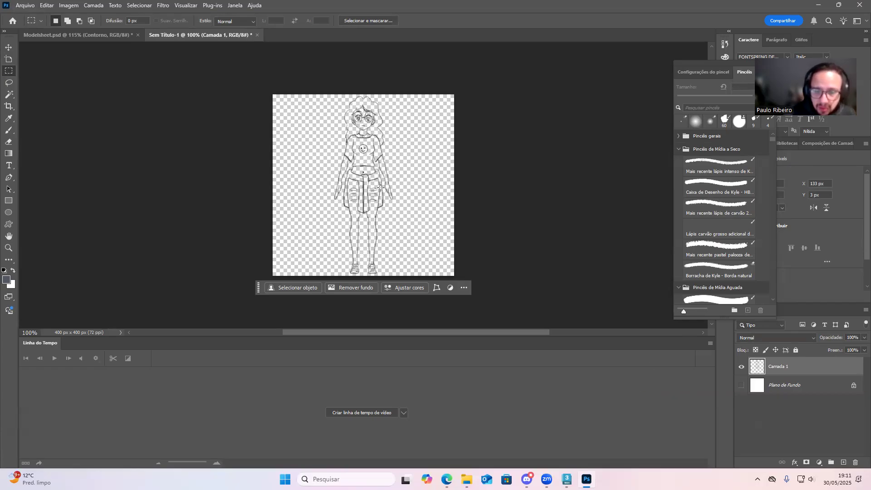
{"action": "left_click", "coordinate": [741, 385]}
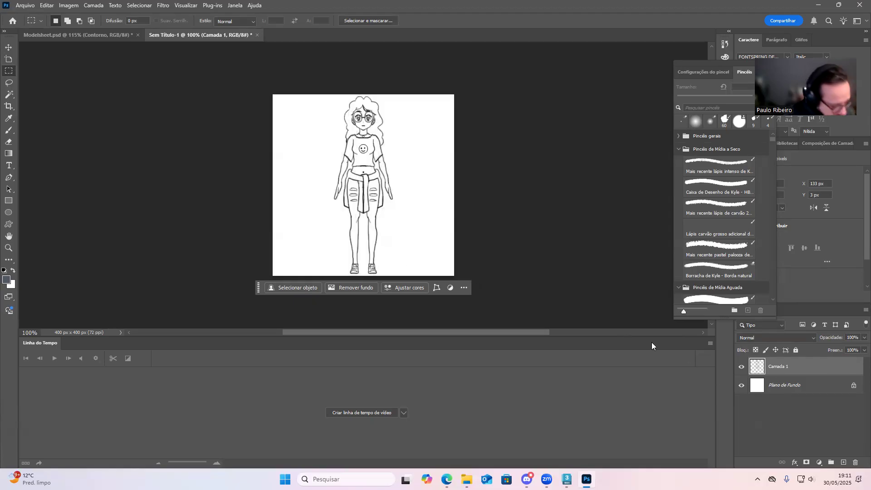
- Align the front-view figure to the horizontal centre of the canvas and clear the selection
{"action": "key", "text": "ctrl+a"}
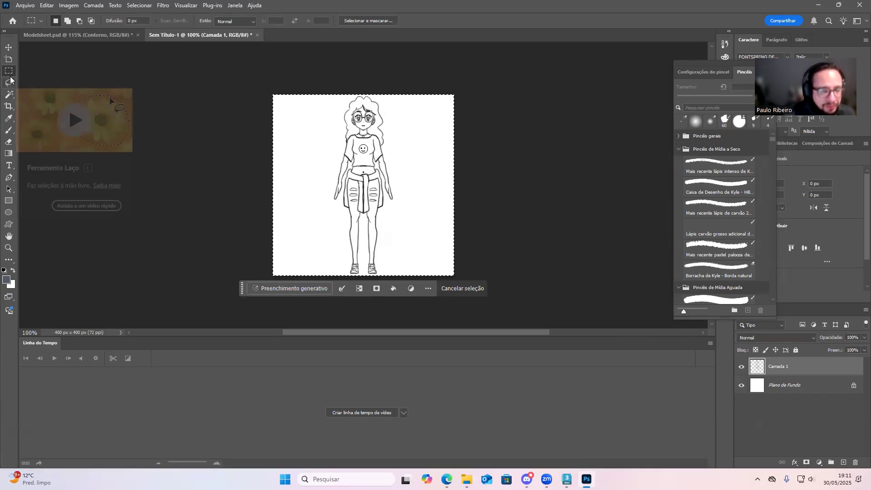
{"action": "left_click", "coordinate": [8, 47]}
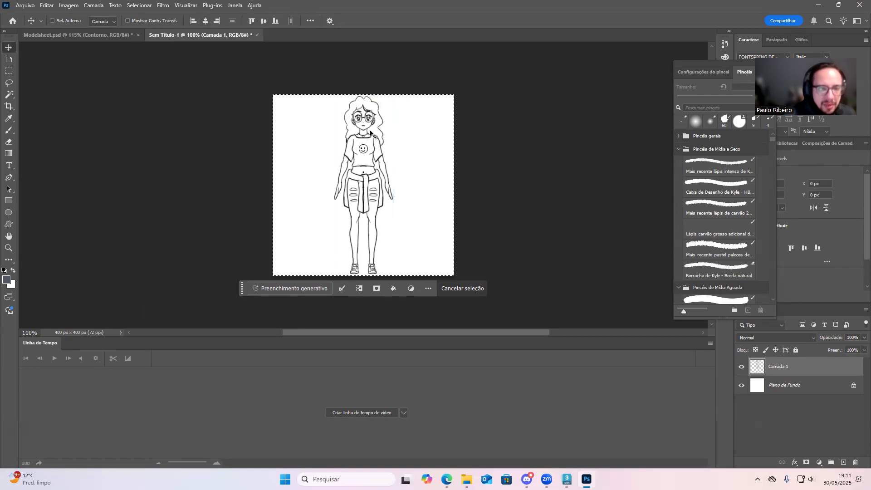
{"action": "left_click_drag", "start_coordinate": [365, 144], "coordinate": [337, 144]}
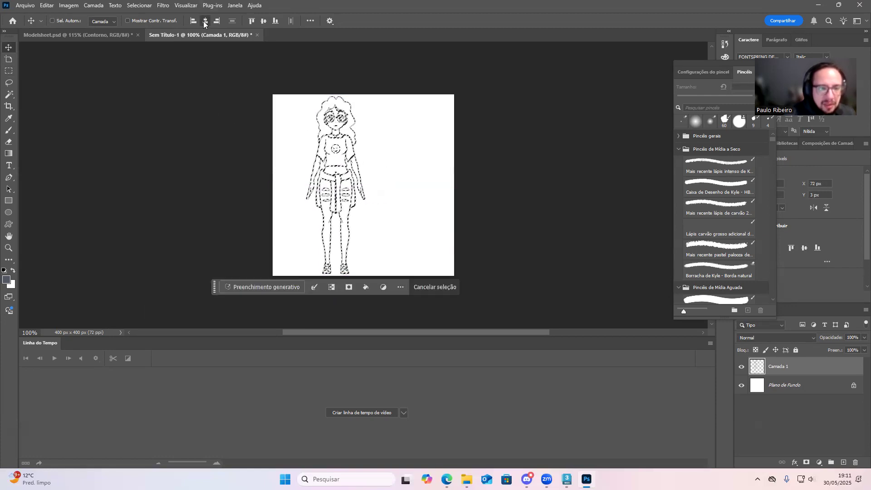
{"action": "key", "text": "ctrl+a"}
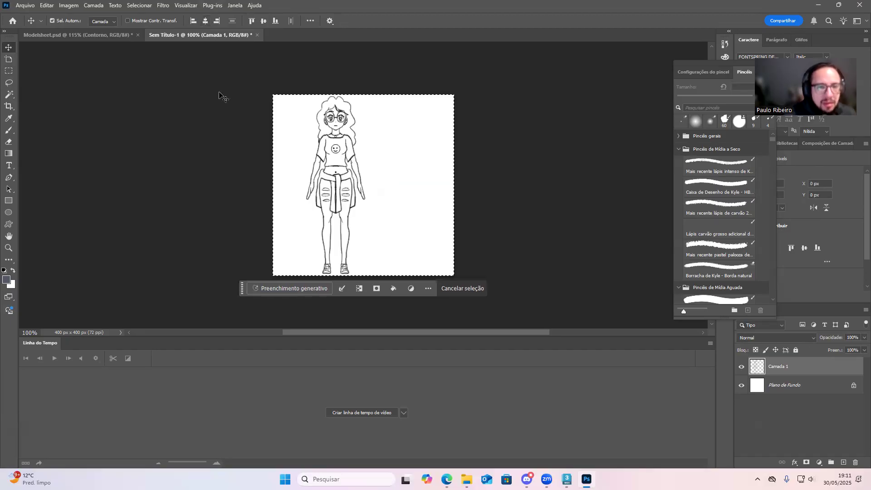
{"action": "left_click", "coordinate": [205, 21]}
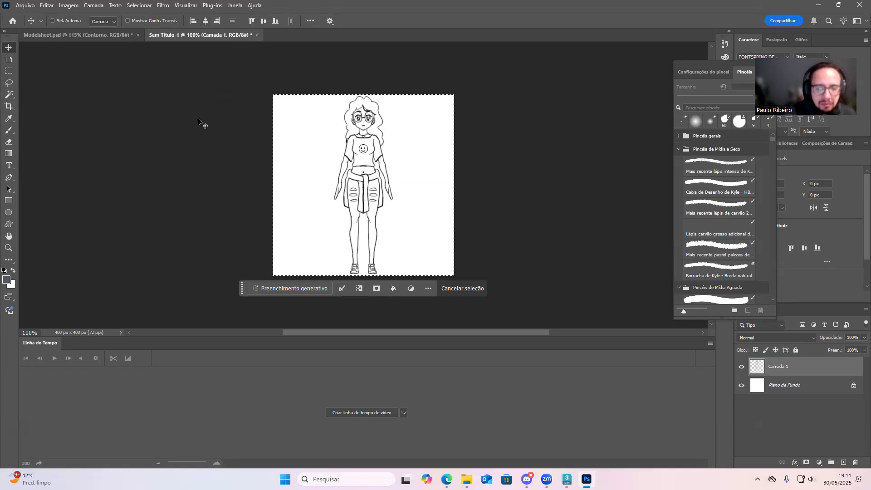
{"action": "key", "text": "ctrl+d"}
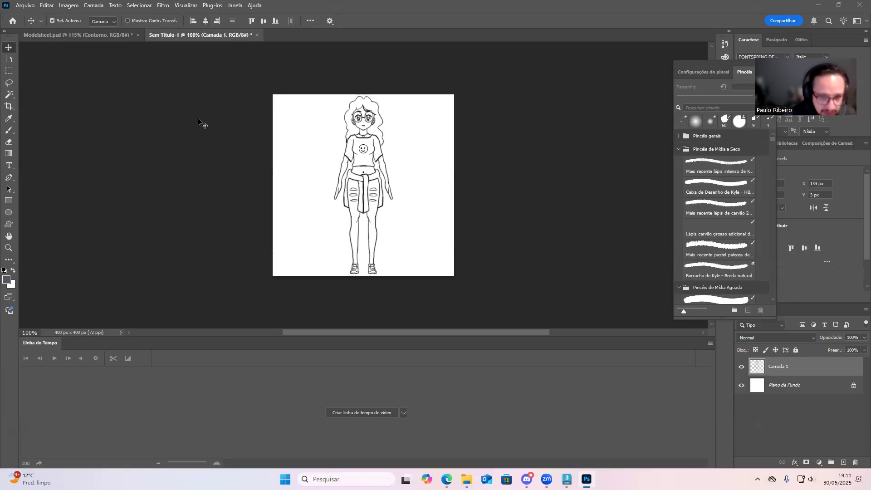
- Rename the front-view figure's layer to "Frente"
{"action": "double_click", "coordinate": [784, 366]}
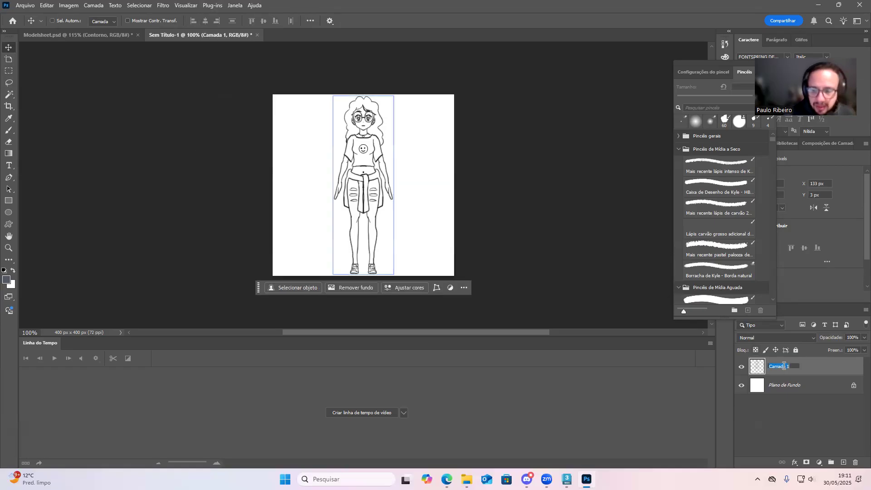
{"action": "type", "text": "Fre"}
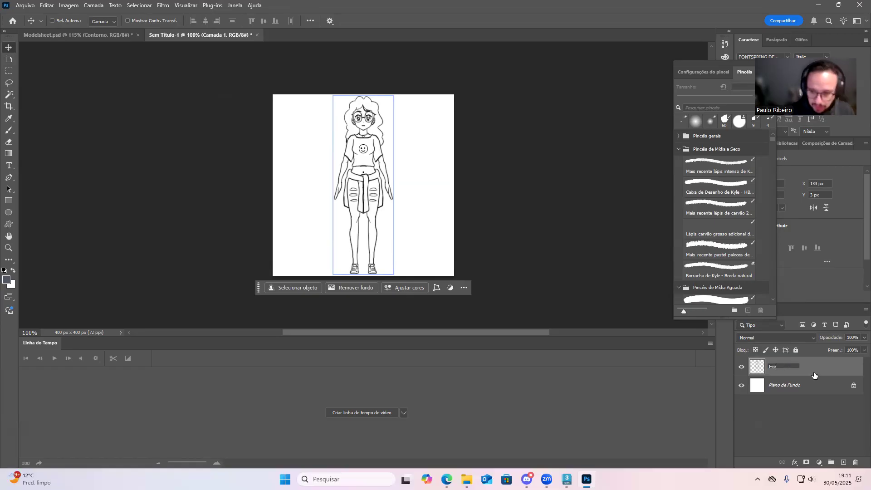
{"action": "type", "text": "nte"}
{"action": "key", "text": "Return"}
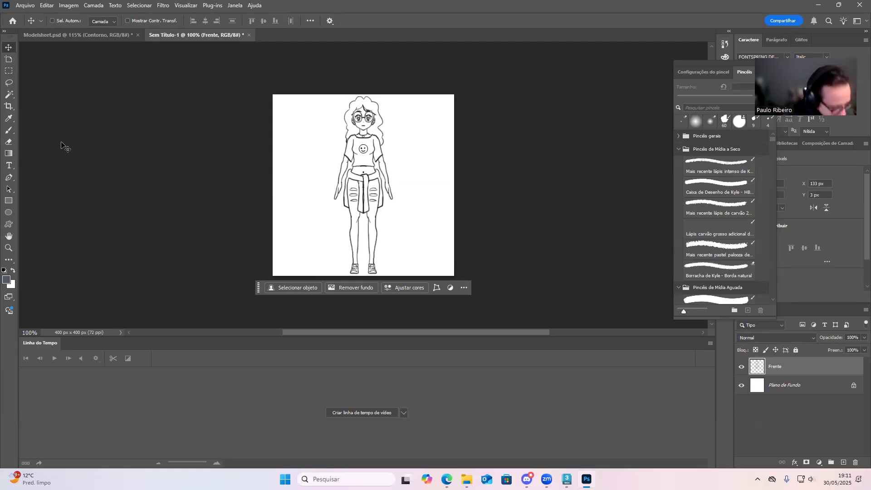
- Show the rulers and add a vertical guide at the horizontal centre of the canvas, through the middle of the front-view figure
{"action": "key", "text": "ctrl+r"}
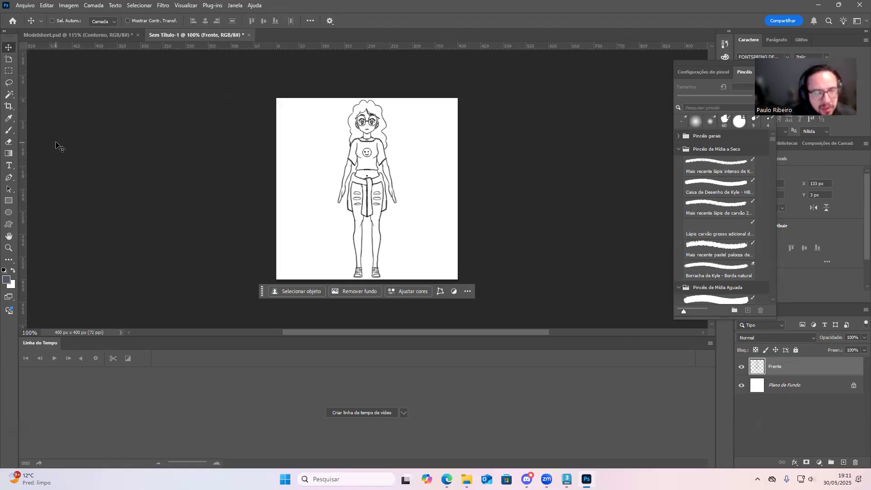
{"action": "left_click_drag", "start_coordinate": [23, 146], "coordinate": [367, 255]}
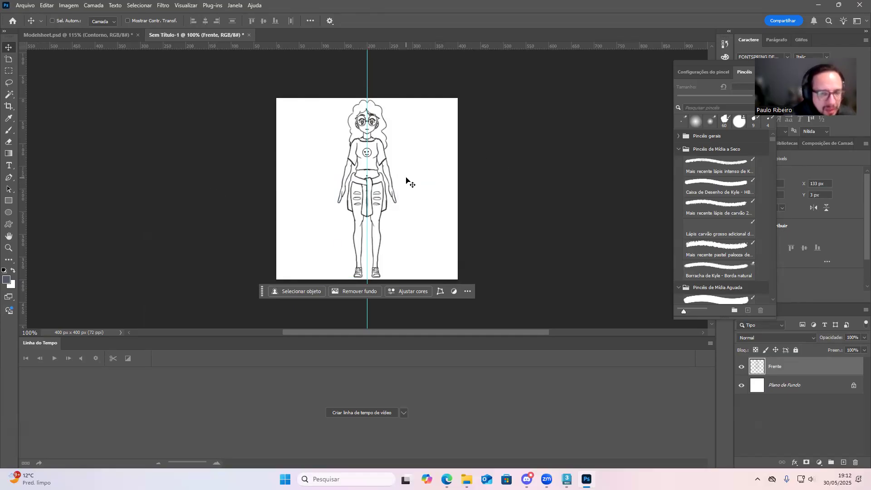
- Add a horizontal guide along the soles of the front-view figure's shoes, near the canvas's lower edge
{"action": "scroll", "coordinate": [410, 192], "scroll_direction": "down", "scroll_amount": 4}
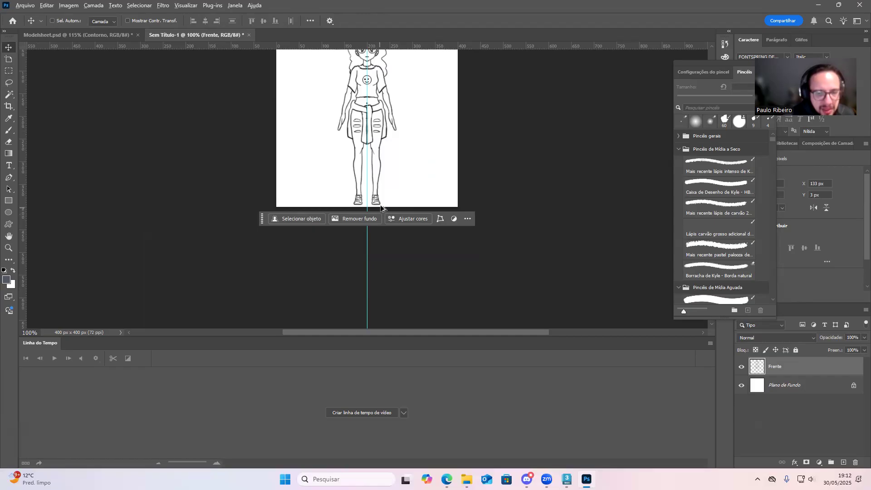
{"action": "scroll", "coordinate": [380, 208], "scroll_direction": "up", "scroll_amount": 4, "text": "alt"}
{"action": "scroll", "coordinate": [379, 199], "scroll_direction": "up", "scroll_amount": 6, "text": "alt"}
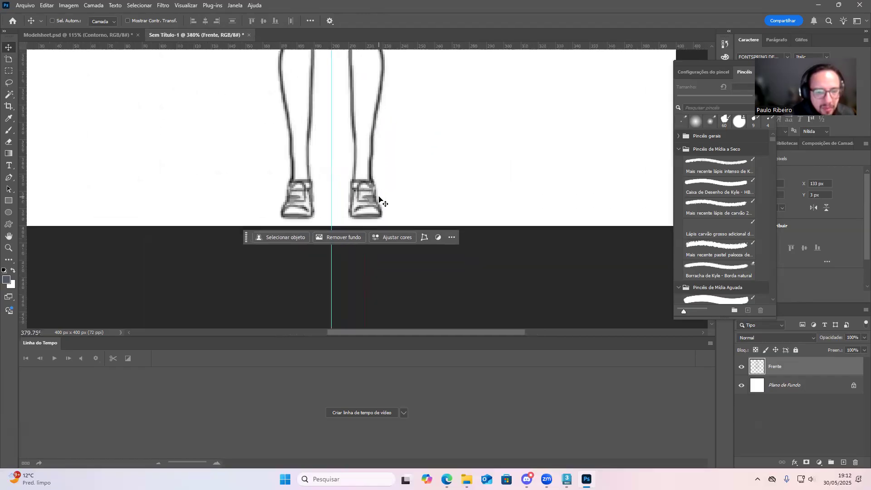
{"action": "scroll", "coordinate": [328, 173], "scroll_direction": "up", "scroll_amount": 6, "text": "alt"}
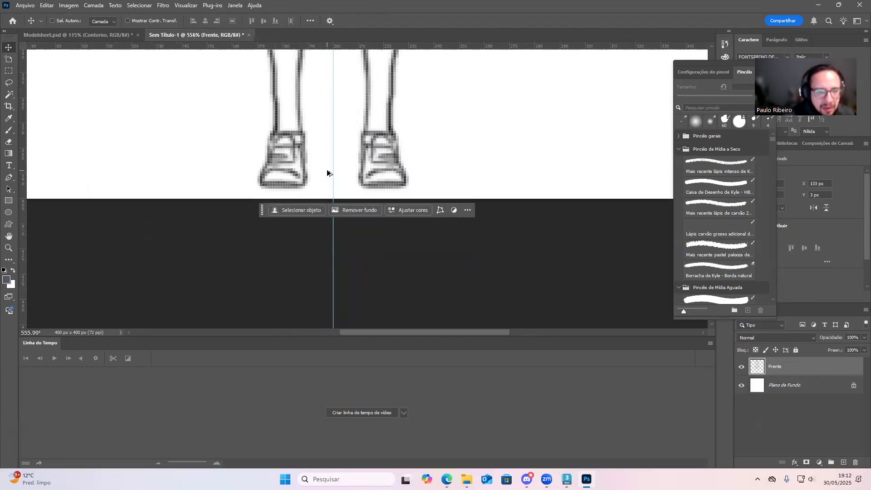
{"action": "left_click_drag", "start_coordinate": [299, 45], "coordinate": [310, 189]}
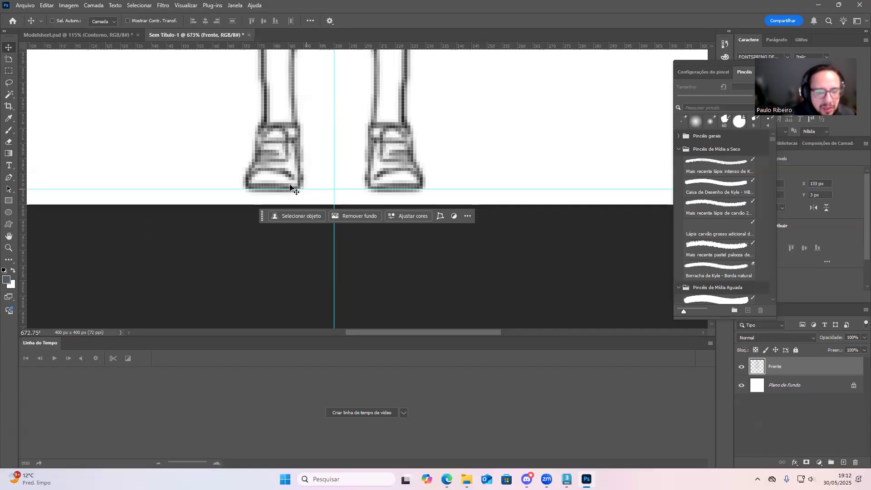
{"action": "scroll", "coordinate": [299, 179], "scroll_direction": "down", "scroll_amount": 8, "text": "alt"}
{"action": "scroll", "coordinate": [297, 173], "scroll_direction": "down", "scroll_amount": 5, "text": "alt"}
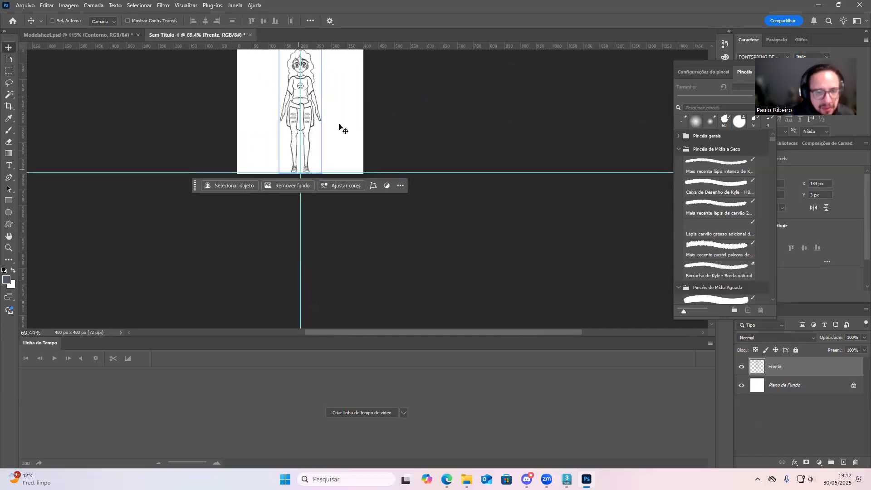
{"action": "scroll", "coordinate": [386, 124], "scroll_direction": "up", "scroll_amount": 3}
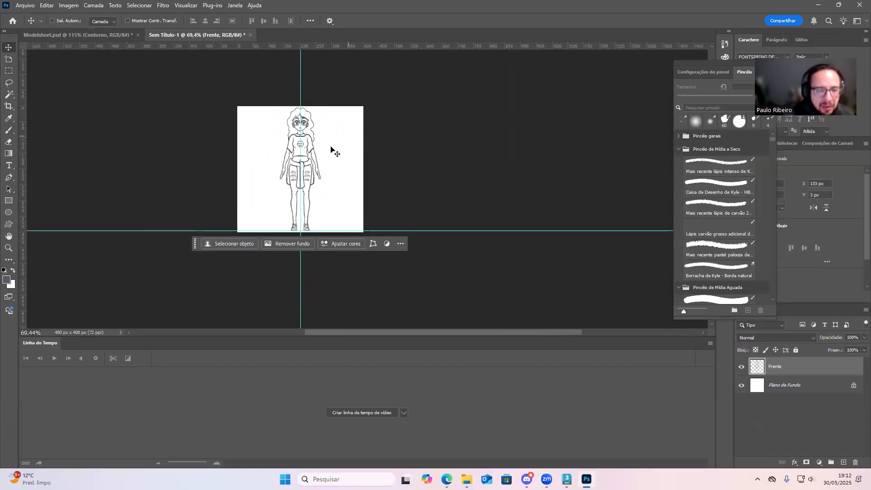
- Copy the third figure, the left-facing side view, from the Contorno layer of Modelsheet.psd using a rectangular selection around it
{"action": "left_click", "coordinate": [95, 37]}
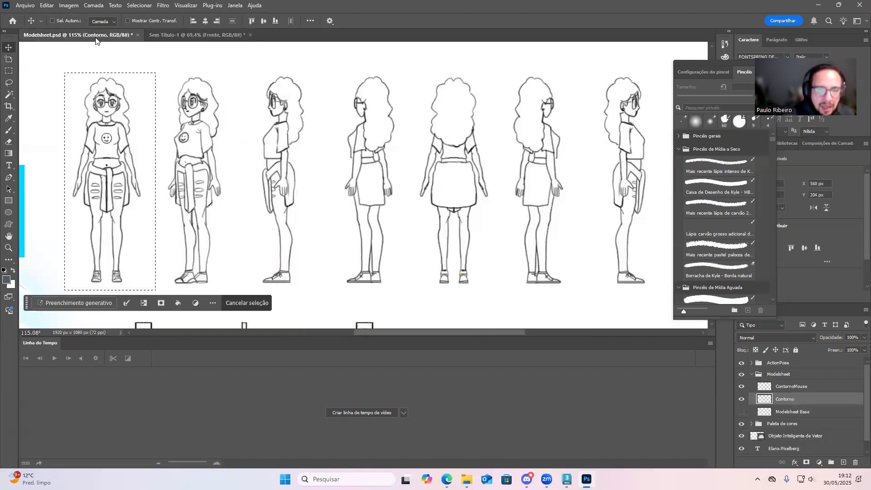
{"action": "left_click", "coordinate": [8, 71]}
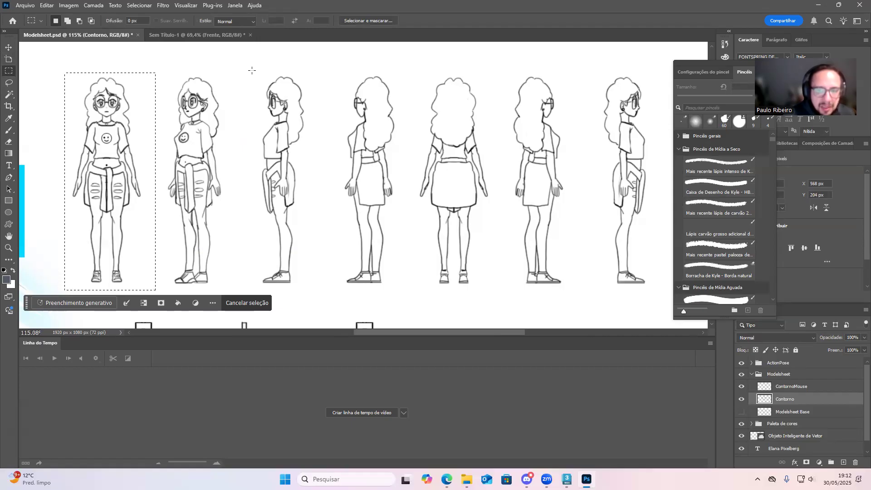
{"action": "left_click_drag", "start_coordinate": [251, 70], "coordinate": [317, 294]}
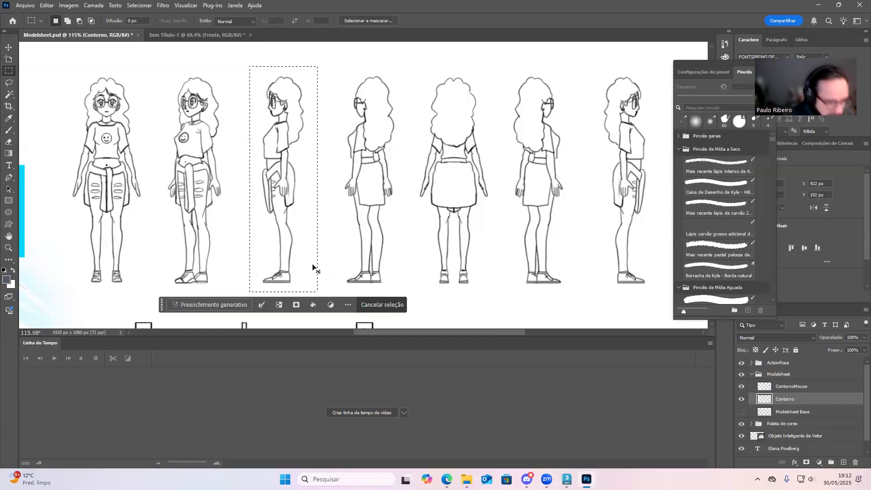
- Paste the side-view figure into the untitled 400 px document and compare it with the front view by briefly hiding its layer
{"action": "left_click", "coordinate": [187, 32]}
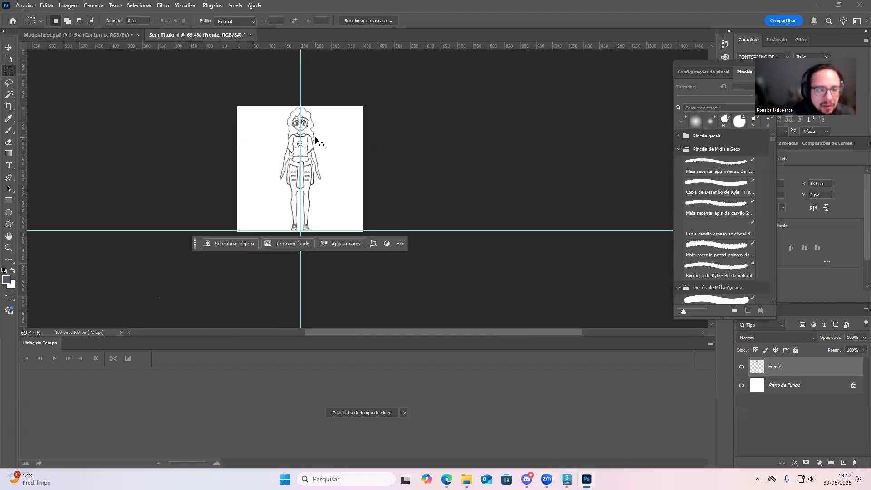
{"action": "key", "text": "ctrl+v"}
{"action": "scroll", "coordinate": [297, 181], "scroll_direction": "up", "scroll_amount": 6, "text": "alt"}
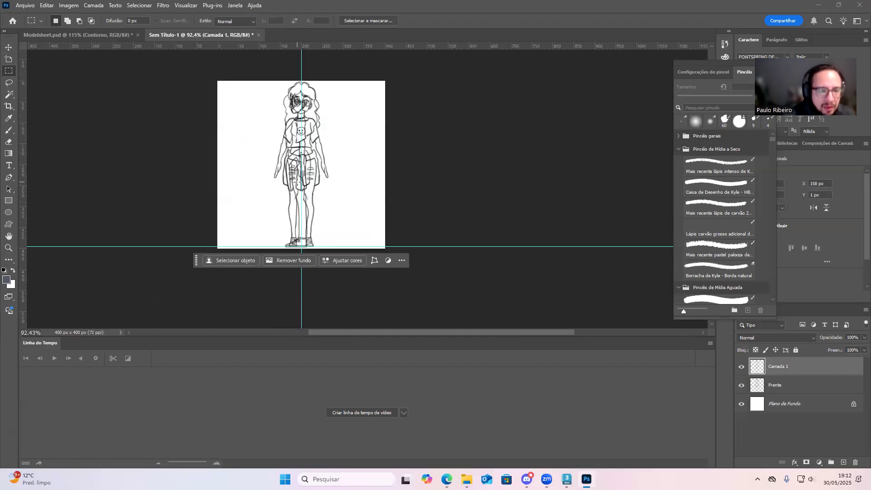
{"action": "scroll", "coordinate": [297, 180], "scroll_direction": "down", "scroll_amount": 1, "text": "alt"}
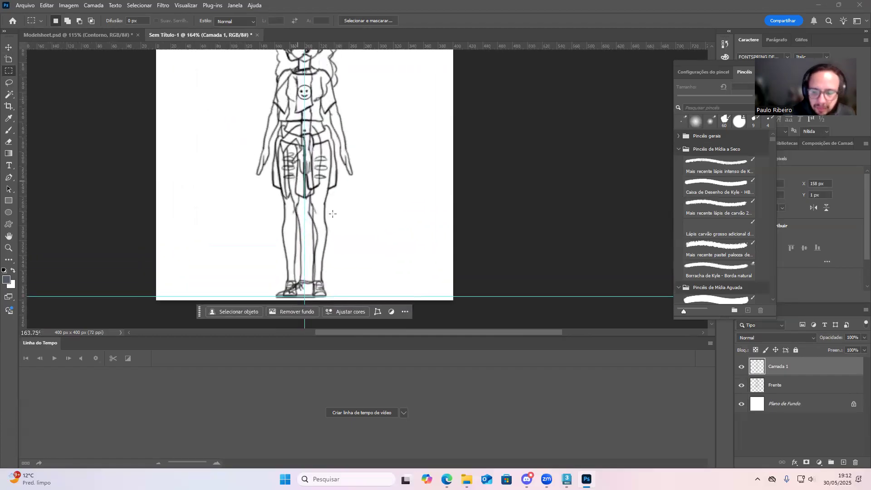
{"action": "left_click", "coordinate": [741, 367]}
{"action": "left_click", "coordinate": [741, 367]}
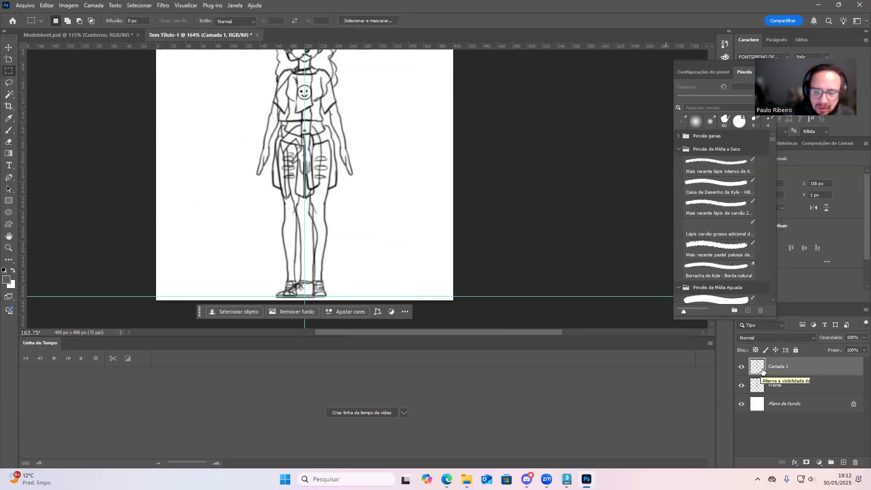
{"action": "scroll", "coordinate": [397, 209], "scroll_direction": "up", "scroll_amount": 3}
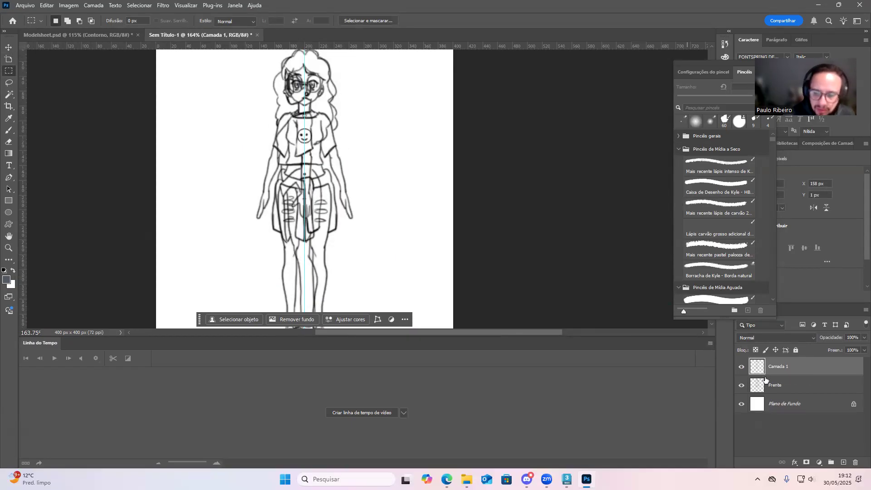
- Hide the Frente layer and nudge the side-view figure right to an X position of 172 px
{"action": "left_click", "coordinate": [741, 385]}
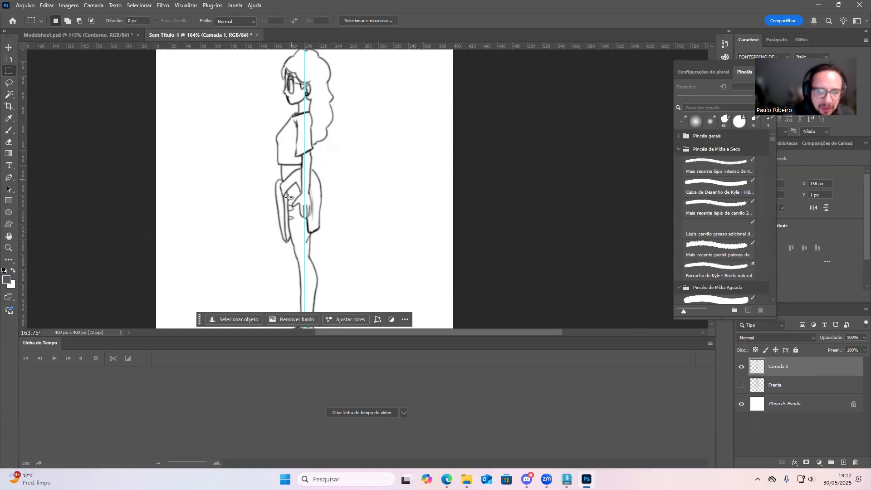
{"action": "key", "text": "v"}
{"action": "key", "text": "Right"}
{"action": "key", "text": "Right"}
{"action": "key", "text": "Right"}
{"action": "key", "text": "Right"}
{"action": "key", "text": "Right"}
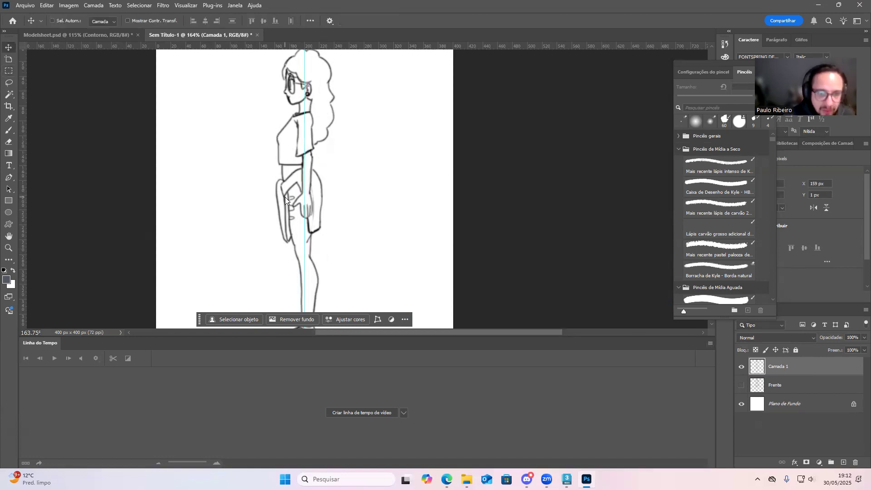
{"action": "key", "text": "Right"}
{"action": "key", "text": "Right"}
{"action": "key", "text": "Right"}
{"action": "key", "text": "Right"}
{"action": "key", "text": "Right"}
{"action": "key", "text": "Right"}
{"action": "key", "text": "Right"}
{"action": "key", "text": "Right"}
{"action": "key", "text": "Right"}
{"action": "key", "text": "Right"}
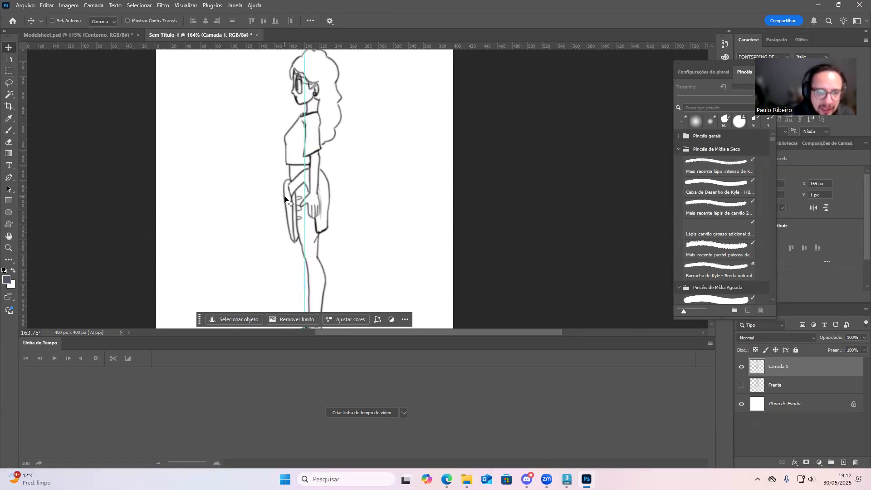
{"action": "key", "text": "Right"}
{"action": "key", "text": "Left"}
{"action": "key", "text": "Left"}
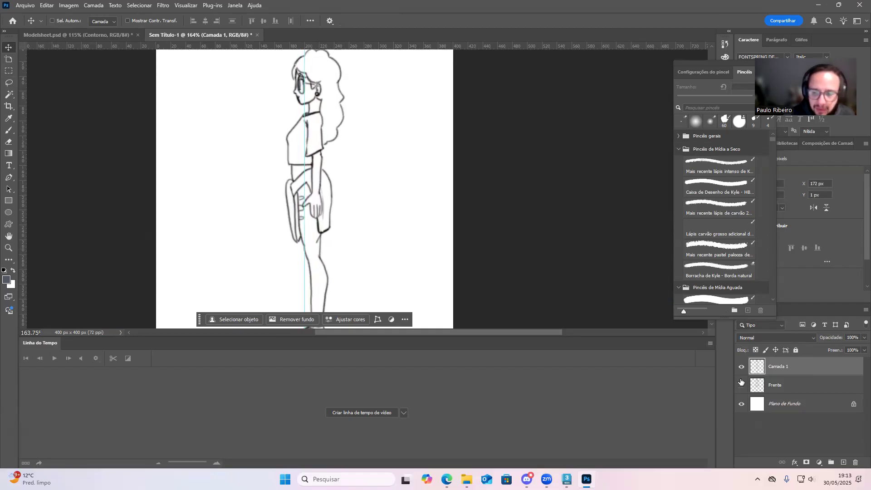
- Toggle the Frente layer to compare both views, leave it visible, and nudge the side-view figure right to X 175 px
{"action": "left_click", "coordinate": [741, 385]}
{"action": "left_click", "coordinate": [742, 386]}
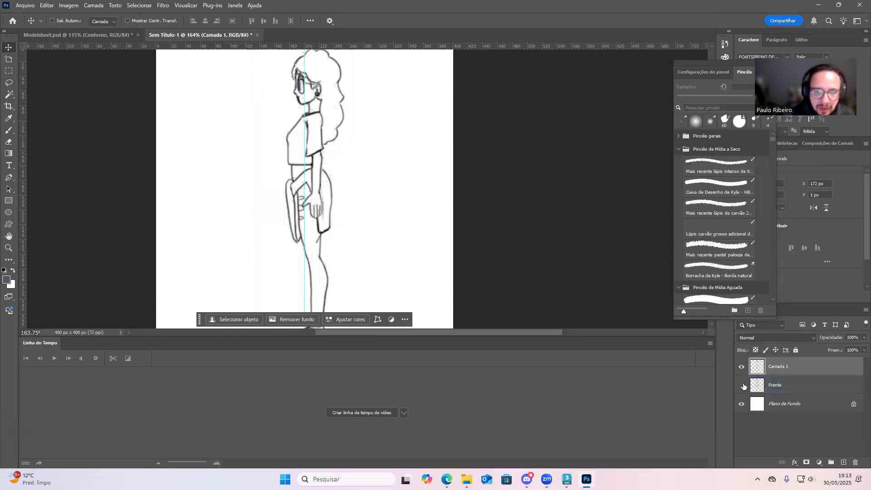
{"action": "left_click", "coordinate": [742, 386]}
{"action": "left_click", "coordinate": [742, 386]}
{"action": "left_click", "coordinate": [741, 385]}
{"action": "key", "text": "Right"}
{"action": "key", "text": "Right"}
{"action": "key", "text": "Right"}
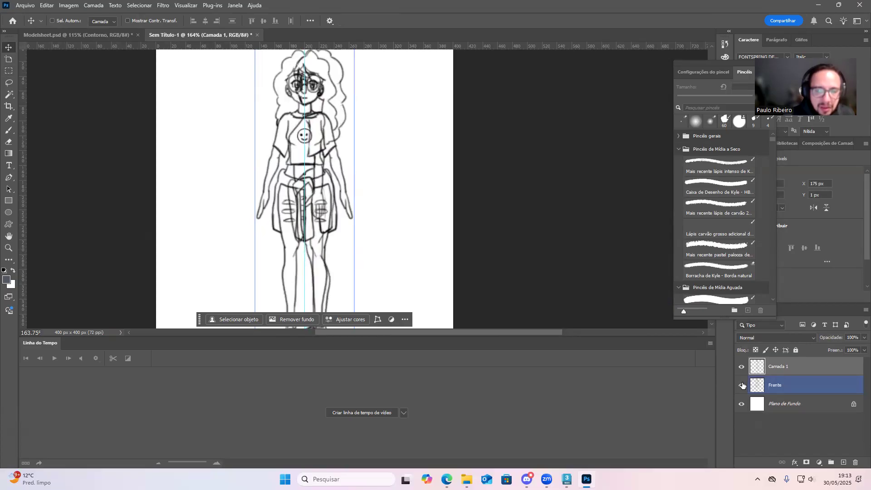
- Examine how the side view's head, neck and shoulders line up with the front view by repeatedly toggling the Frente layer
{"action": "scroll", "coordinate": [313, 86], "scroll_direction": "up", "scroll_amount": 4, "text": "alt"}
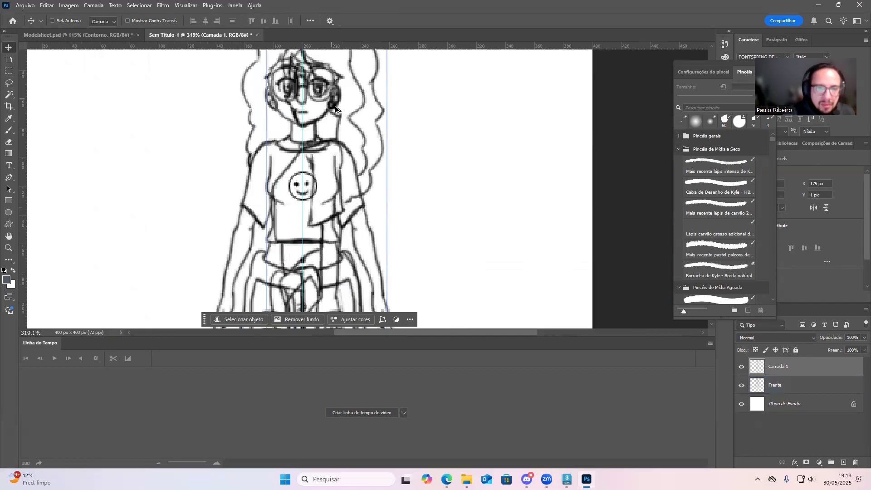
{"action": "scroll", "coordinate": [334, 105], "scroll_direction": "up", "scroll_amount": 4, "text": "alt"}
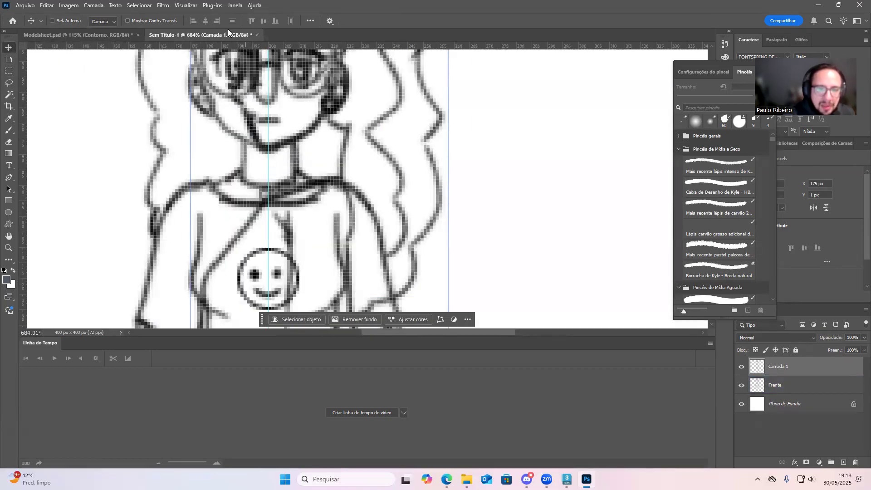
{"action": "left_click", "coordinate": [742, 387]}
{"action": "left_click", "coordinate": [742, 386]}
{"action": "left_click", "coordinate": [741, 387]}
{"action": "left_click", "coordinate": [742, 387]}
{"action": "left_click", "coordinate": [741, 386]}
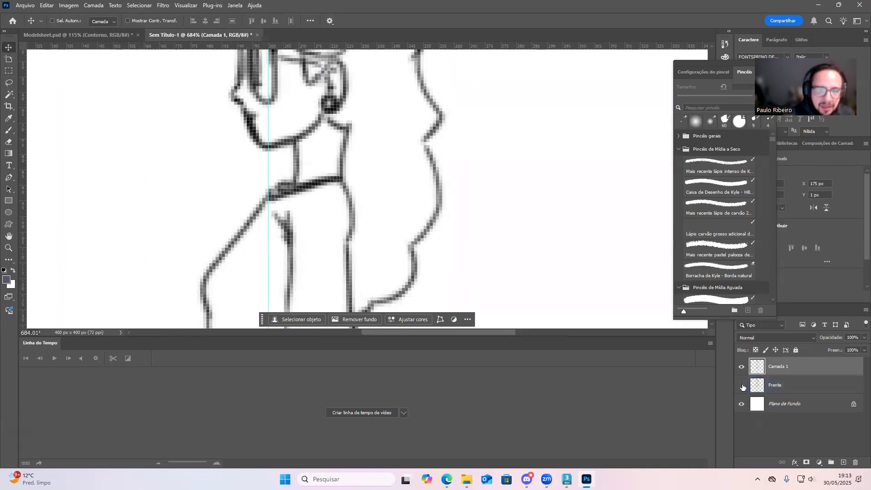
{"action": "left_click", "coordinate": [742, 386]}
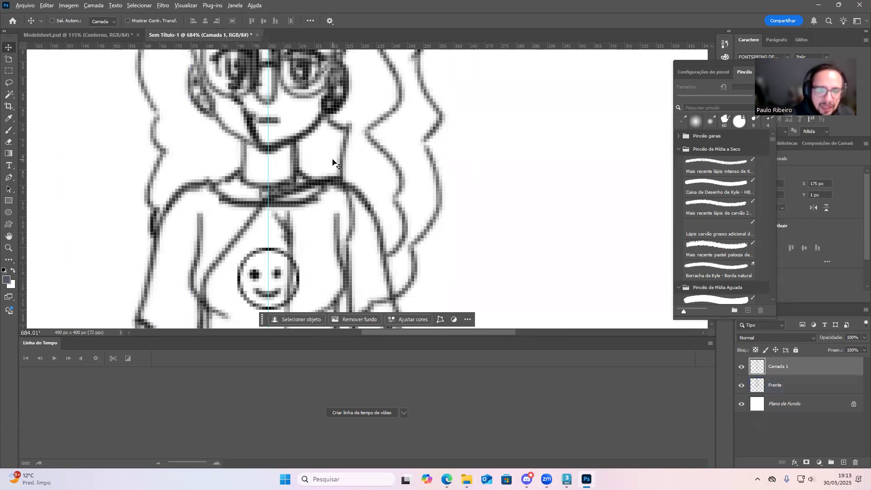
- Hide the Frente layer and the side-view layer, leaving only the white background, and return to the Modelsheet.psd document
{"action": "scroll", "coordinate": [332, 162], "scroll_direction": "down", "scroll_amount": 4, "text": "alt"}
{"action": "left_click", "coordinate": [745, 386]}
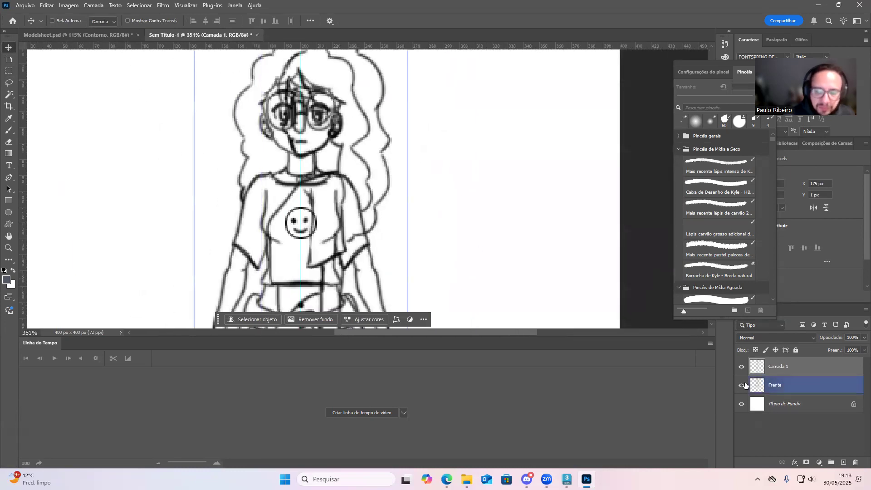
{"action": "left_click", "coordinate": [742, 385]}
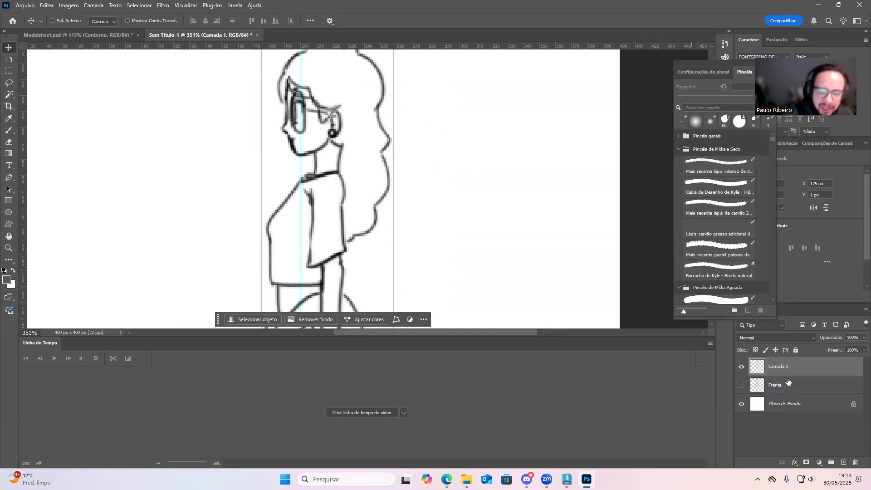
{"action": "left_click", "coordinate": [741, 367]}
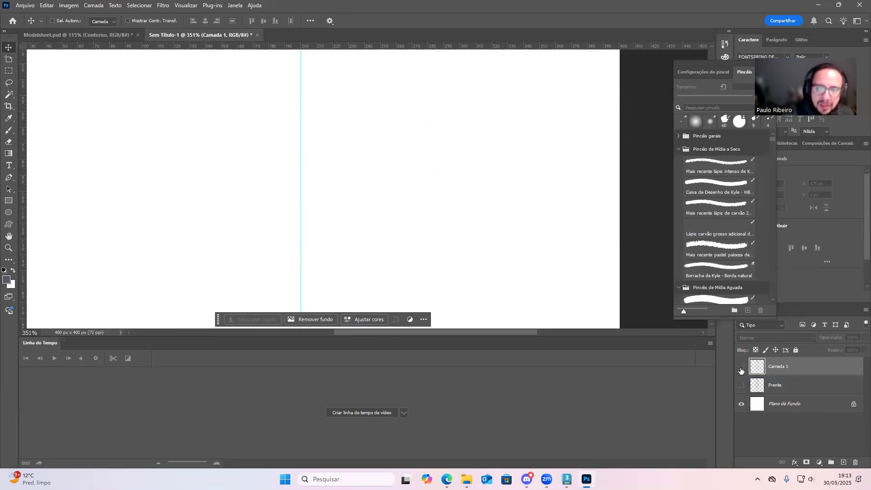
{"action": "scroll", "coordinate": [380, 229], "scroll_direction": "down", "scroll_amount": 5, "text": "alt"}
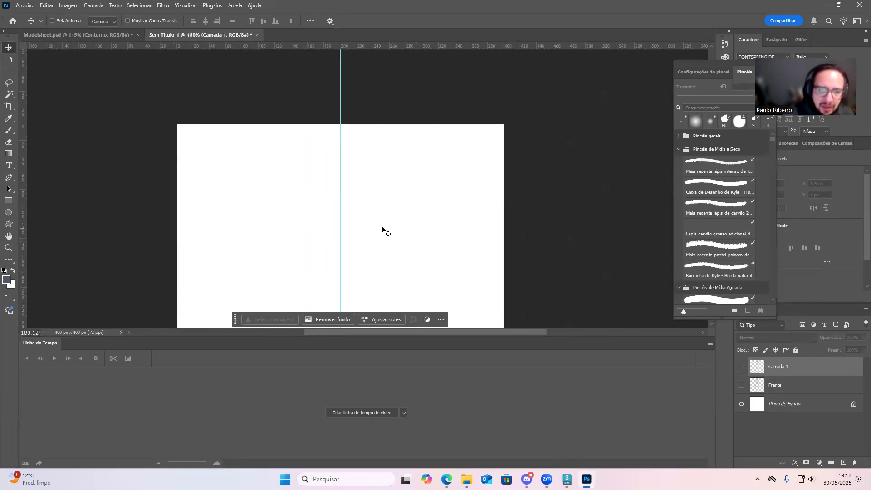
{"action": "scroll", "coordinate": [380, 227], "scroll_direction": "down", "scroll_amount": 3}
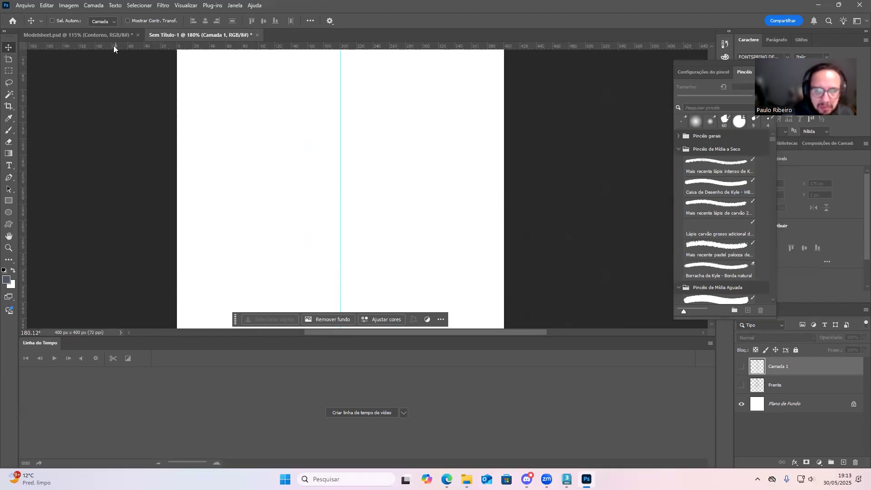
{"action": "left_click", "coordinate": [96, 38]}
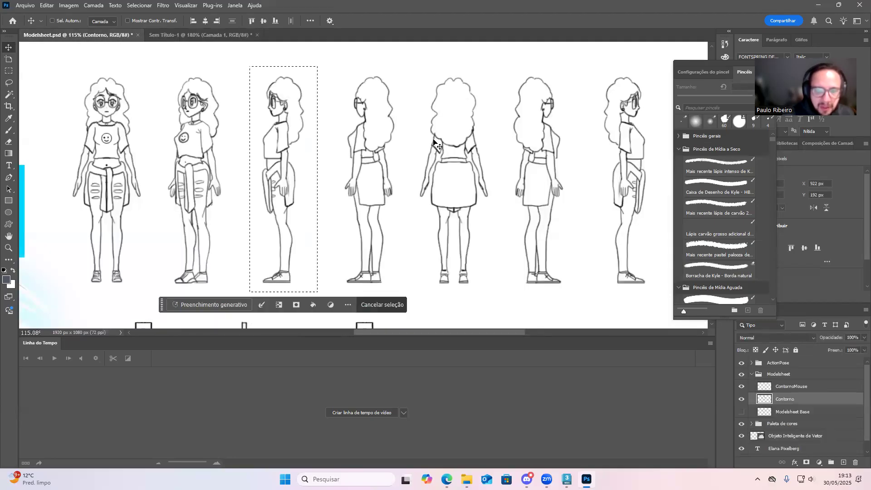
- Copy the back-view figure from the model sheet with a rectangular selection and paste it into the Sem Título-1 document
{"action": "left_click", "coordinate": [9, 71]}
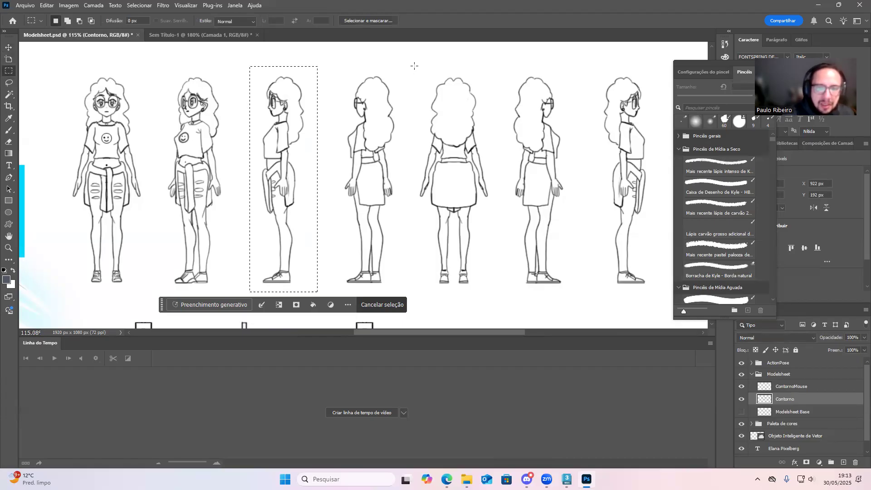
{"action": "left_click_drag", "start_coordinate": [412, 66], "coordinate": [498, 294]}
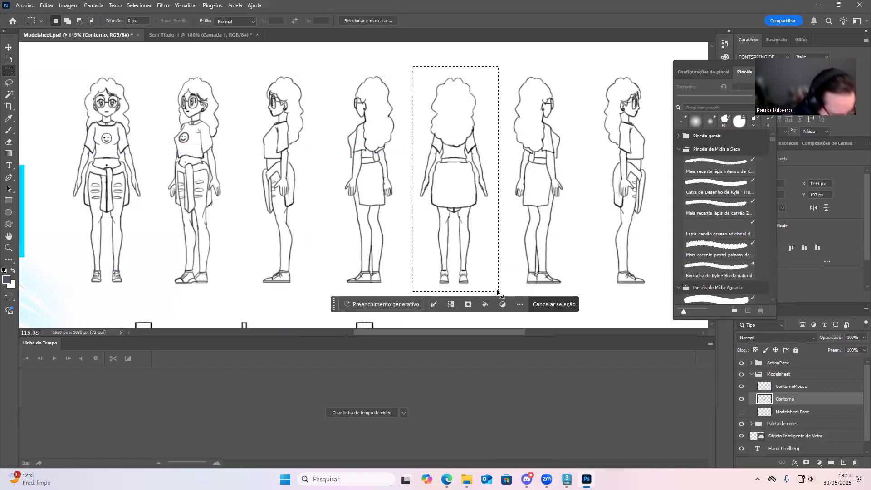
{"action": "left_click", "coordinate": [188, 34]}
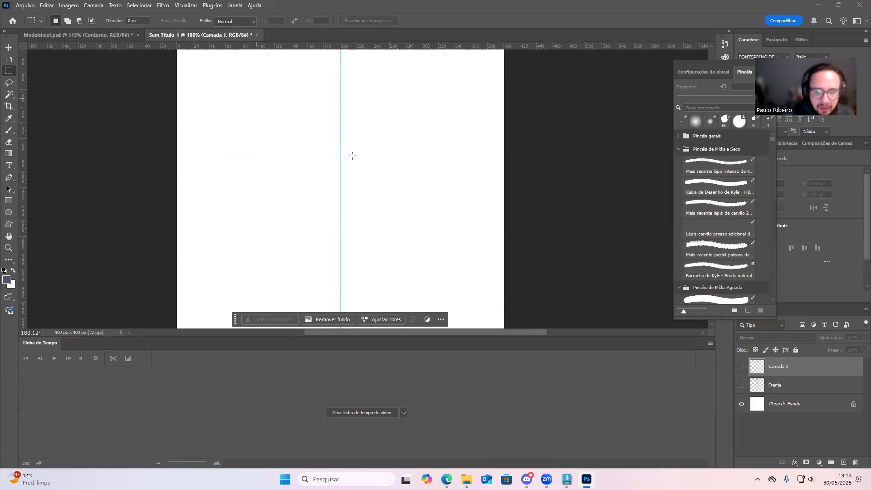
{"action": "key", "text": "ctrl+v"}
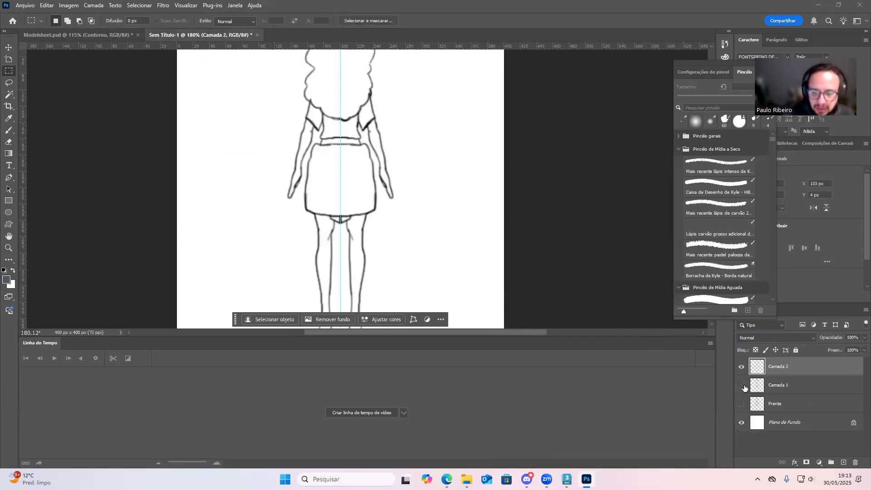
- Show the Camada 1 and Frente layers, and rename Camada 1 as Lateral-01
{"action": "left_click", "coordinate": [742, 386]}
{"action": "left_click", "coordinate": [742, 404]}
{"action": "double_click", "coordinate": [776, 385]}
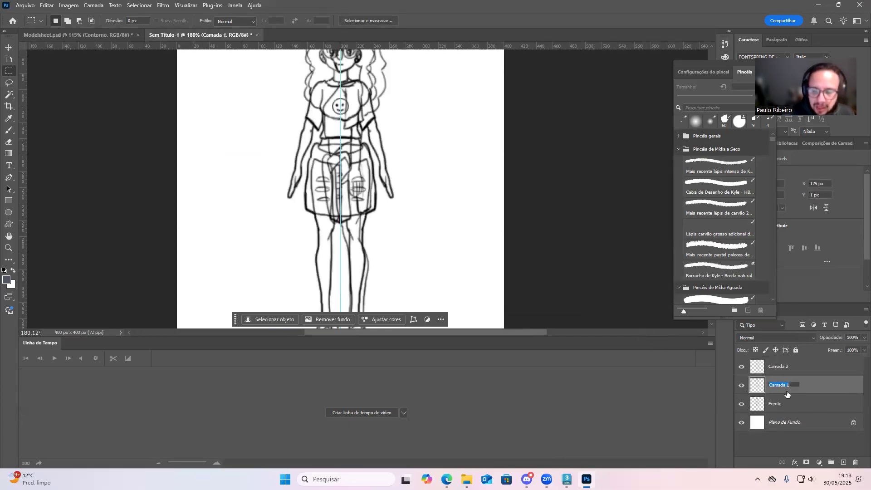
{"action": "type", "text": "La"}
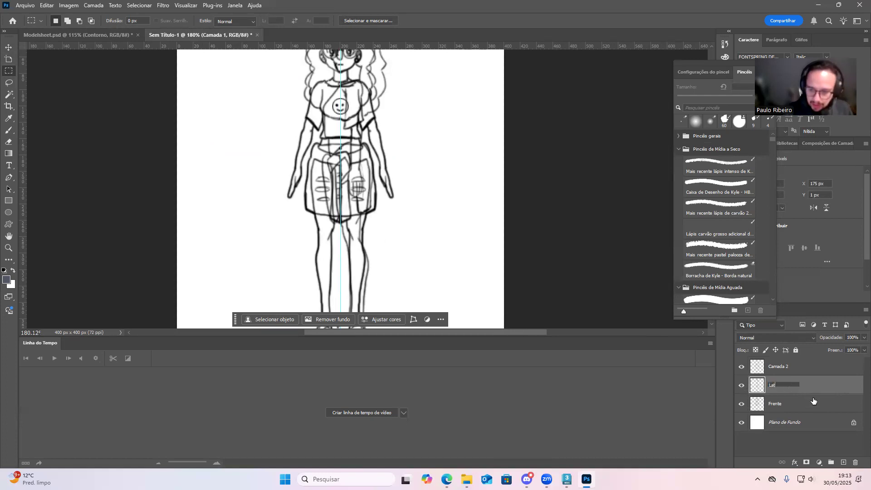
{"action": "type", "text": "teral-01"}
{"action": "key", "text": "Return"}
- Rename the back-view layer Camada 2 as Trás
{"action": "double_click", "coordinate": [775, 366]}
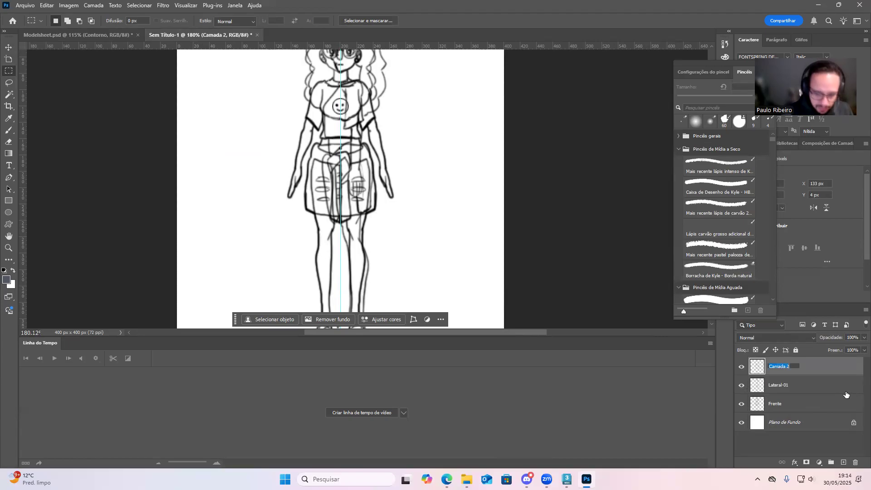
{"action": "type", "text": "Trás"}
{"action": "key", "text": "Return"}
- Duplicate the Lateral-01 layer and rename the copy as Lateral-02
{"action": "left_click", "coordinate": [807, 392]}
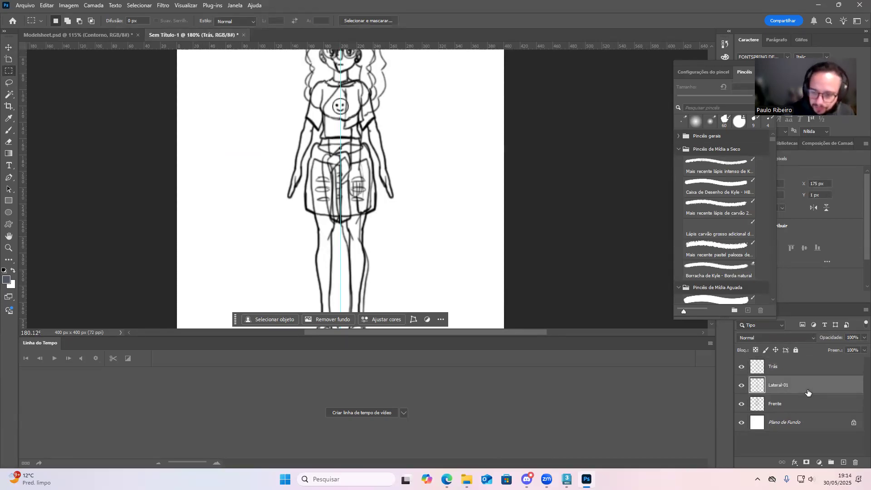
{"action": "key", "text": "ctrl+j"}
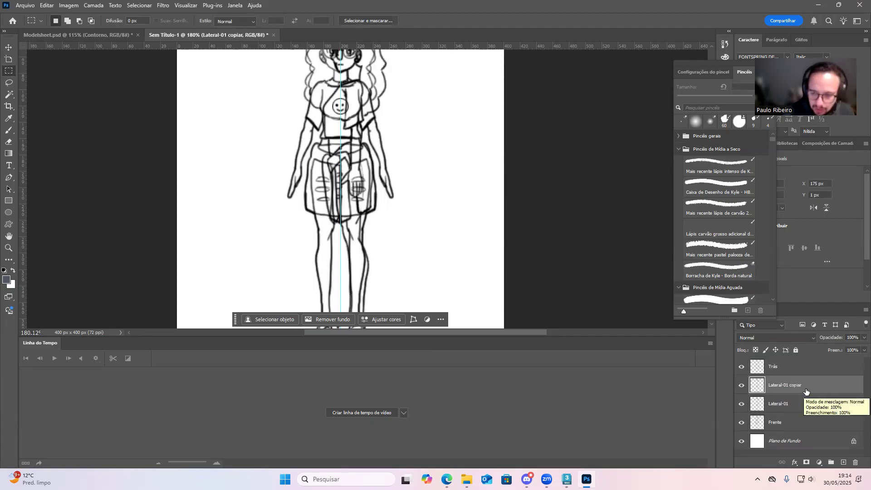
{"action": "left_click_drag", "start_coordinate": [788, 386], "coordinate": [807, 386]}
{"action": "type", "text": "02"}
{"action": "key", "text": "Return"}
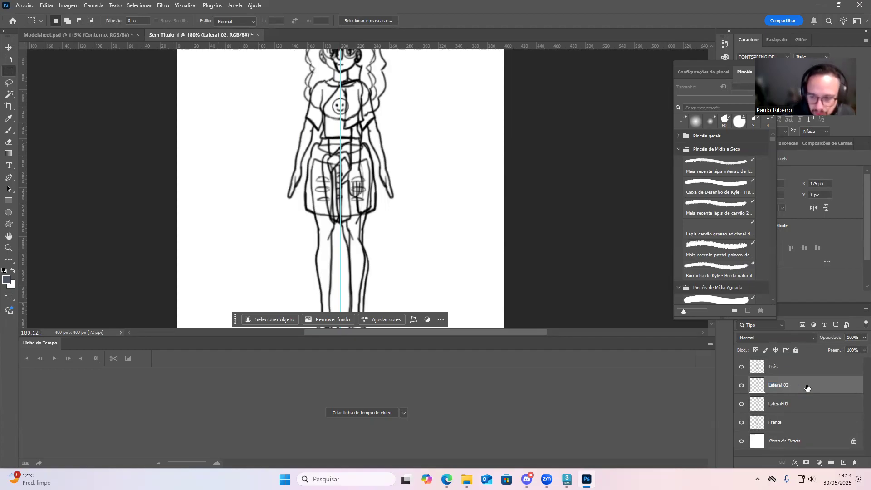
- Hide the Trás, Lateral-01 and Frente layers, leaving Lateral-02 visible over the white background
{"action": "left_click", "coordinate": [741, 367]}
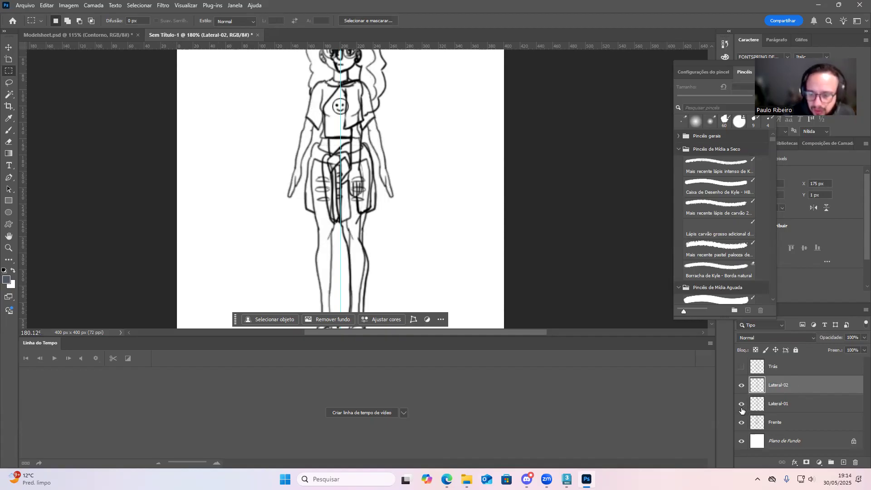
{"action": "left_click", "coordinate": [741, 404]}
{"action": "left_click", "coordinate": [741, 422]}
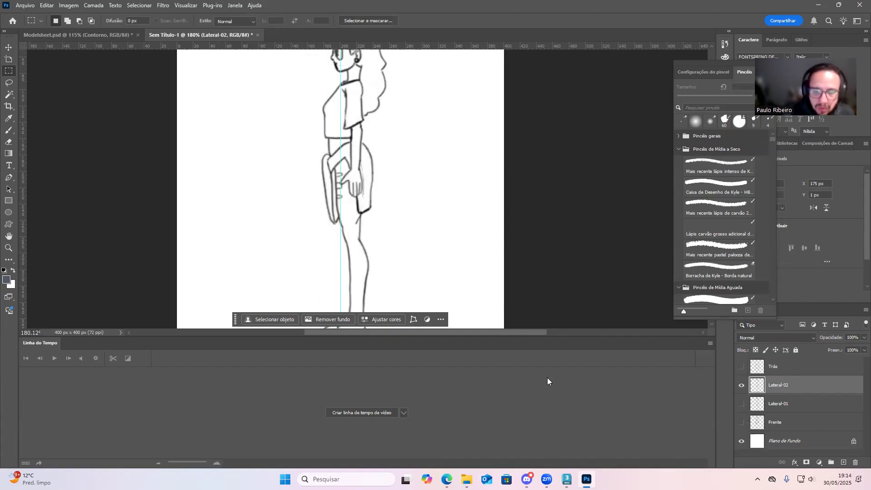
- Mirror Lateral-02 horizontally about the canvas centre by selecting the whole canvas and transforming its width to -100%, then deselect
{"action": "key", "text": "ctrl+a"}
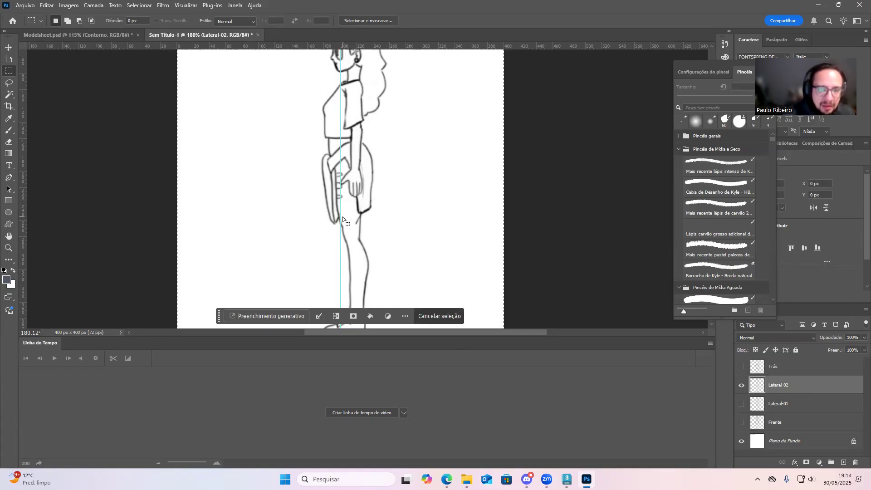
{"action": "scroll", "coordinate": [340, 203], "scroll_direction": "up", "scroll_amount": 3}
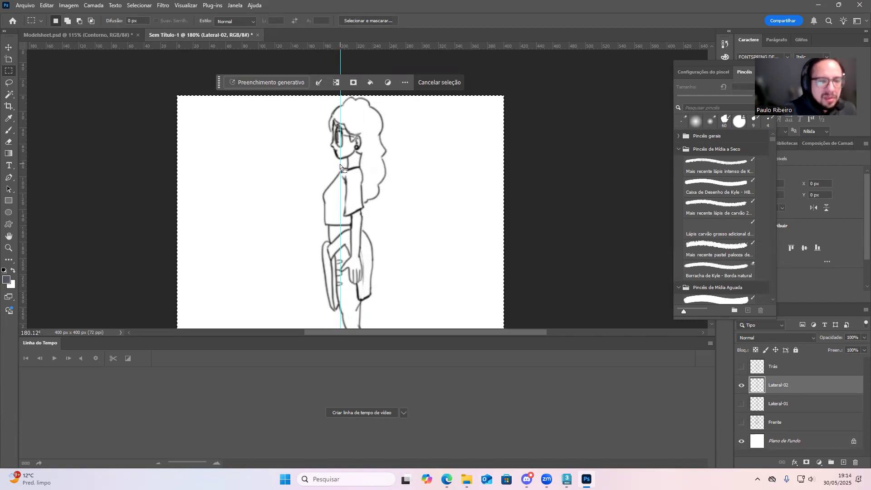
{"action": "scroll", "coordinate": [340, 165], "scroll_direction": "down", "scroll_amount": 4}
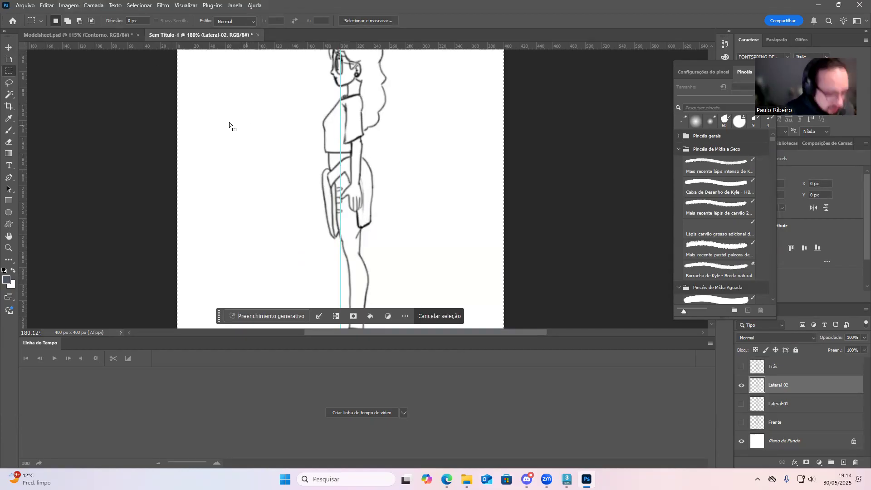
{"action": "key", "text": "ctrl+t"}
{"action": "scroll", "coordinate": [329, 121], "scroll_direction": "up", "scroll_amount": 1}
{"action": "scroll", "coordinate": [329, 123], "scroll_direction": "up", "scroll_amount": 3}
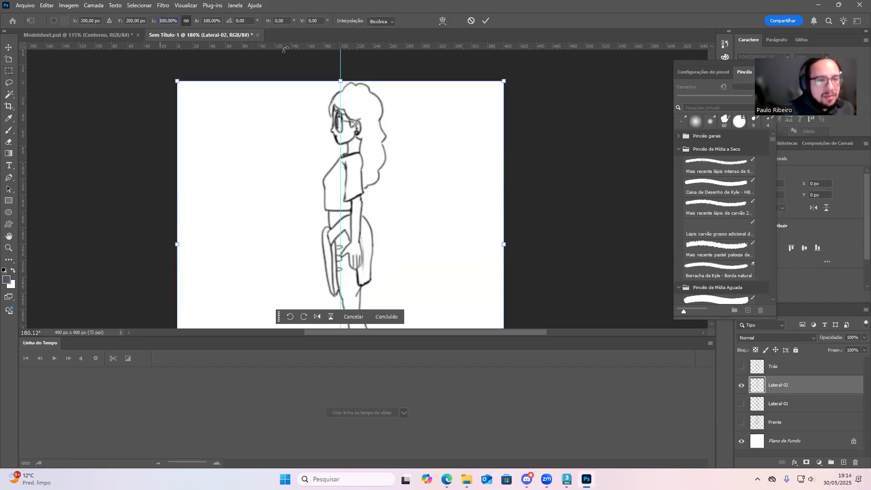
{"action": "type", "text": "-"}
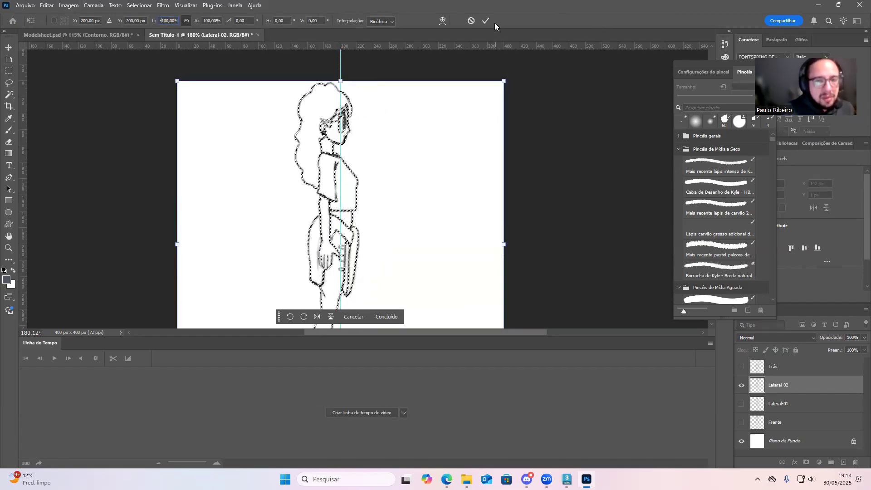
{"action": "left_click", "coordinate": [490, 23]}
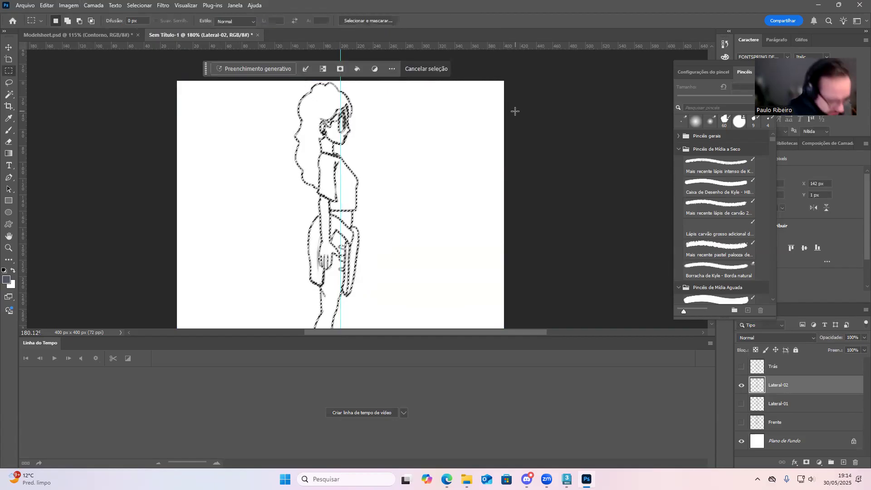
{"action": "key", "text": "ctrl+d"}
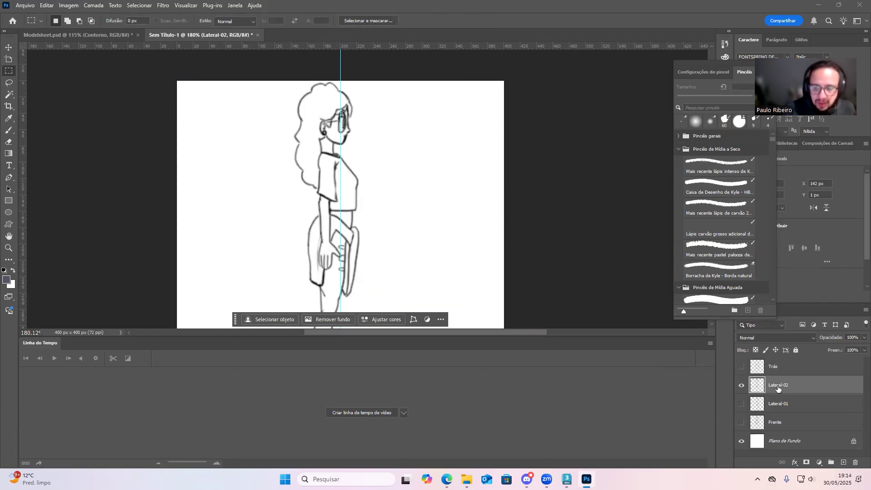
- Compare the mirrored Lateral-02 with Lateral-01 and Frente by toggling their visibility, and leave all three hidden
{"action": "left_click", "coordinate": [741, 403]}
{"action": "left_click", "coordinate": [742, 403]}
{"action": "left_click", "coordinate": [742, 403]}
{"action": "left_click", "coordinate": [742, 403]}
{"action": "left_click", "coordinate": [744, 421]}
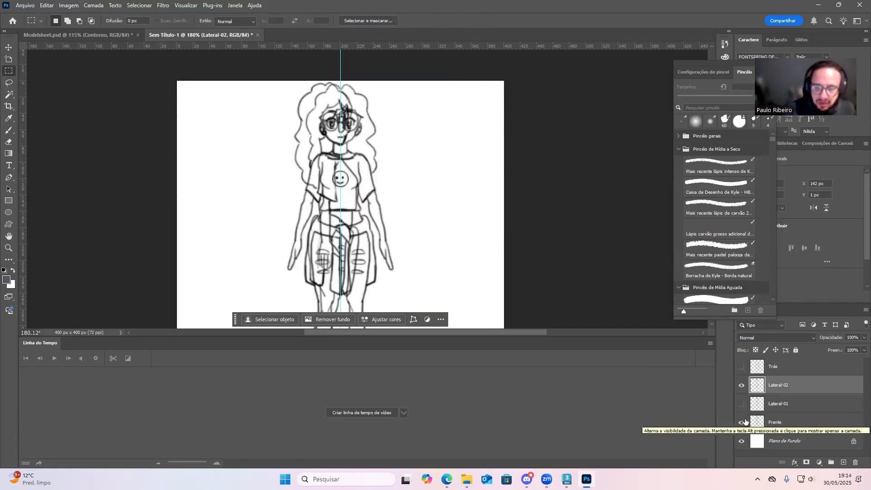
{"action": "left_click", "coordinate": [742, 421]}
{"action": "left_click", "coordinate": [741, 385]}
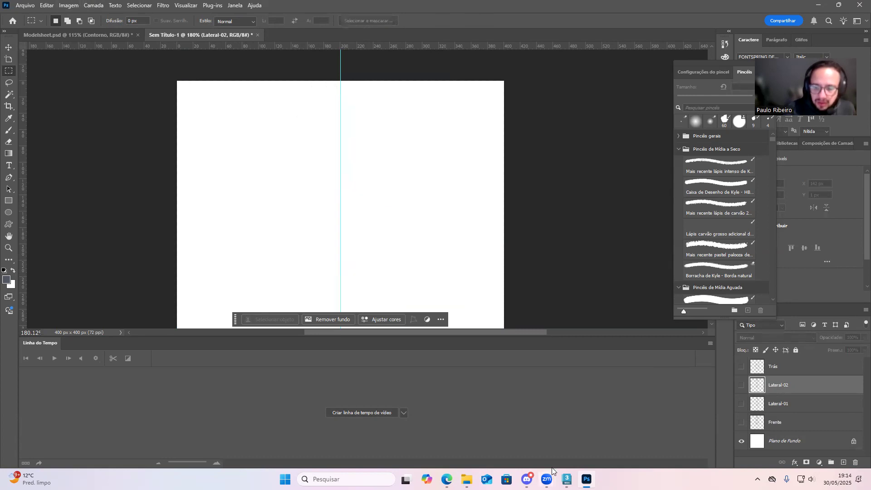
- Switch to Discord to check the AnimaGameUninter channel list and the modelsheets channel, and return to Photoshop
{"action": "left_click", "coordinate": [526, 479]}
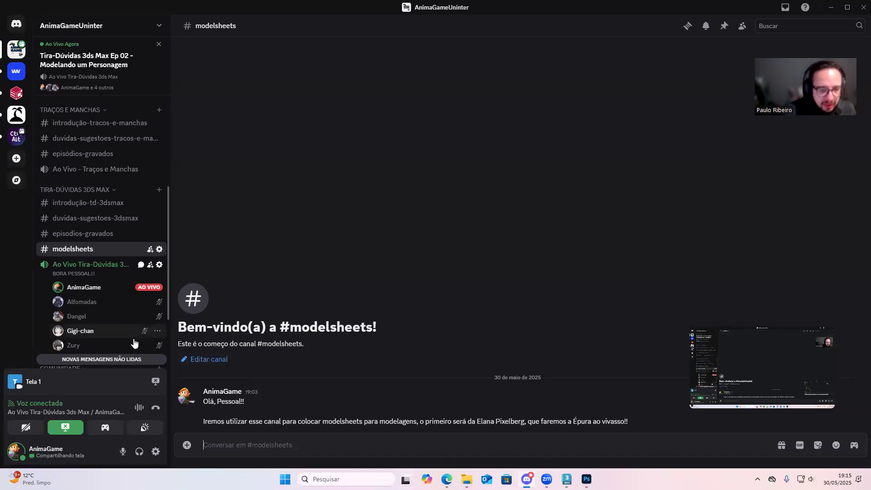
{"action": "scroll", "coordinate": [134, 338], "scroll_direction": "down", "scroll_amount": 2}
{"action": "scroll", "coordinate": [113, 282], "scroll_direction": "up", "scroll_amount": 2}
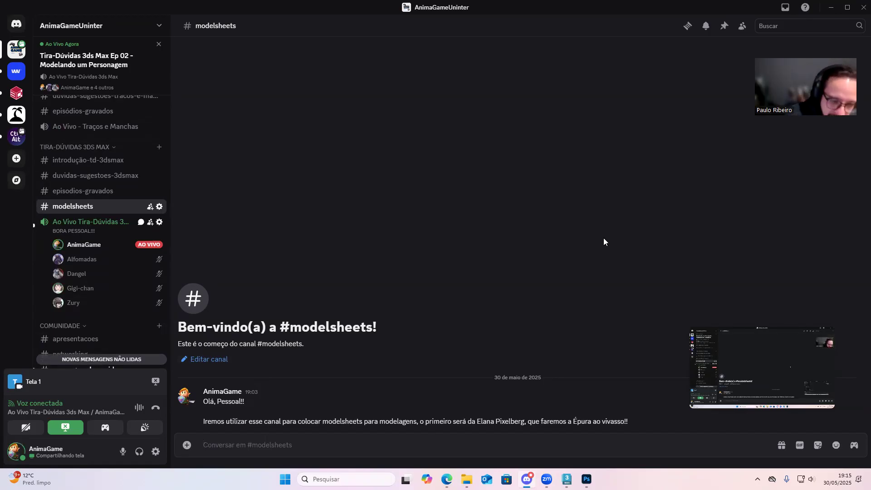
{"action": "left_click", "coordinate": [831, 8]}
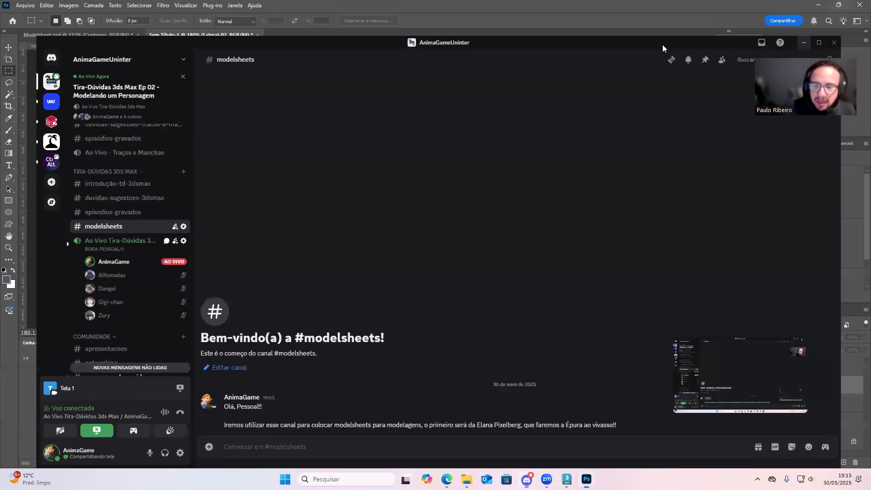
- Show the Frente layer, toggle Lateral-01, Lateral-02 and Trás to check the views, and leave only Frente visible over the background
{"action": "left_click", "coordinate": [741, 422]}
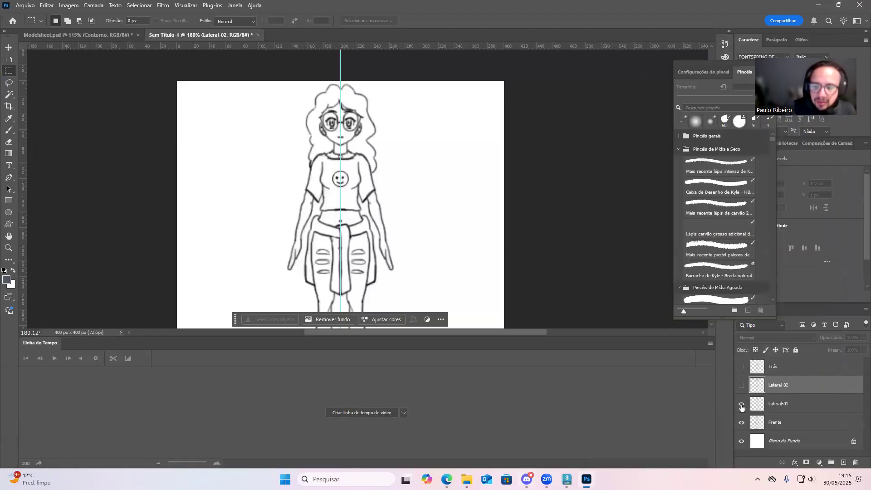
{"action": "left_click", "coordinate": [741, 403]}
{"action": "left_click", "coordinate": [741, 385]}
{"action": "left_click", "coordinate": [741, 366]}
{"action": "left_click", "coordinate": [741, 384]}
{"action": "left_click", "coordinate": [741, 403]}
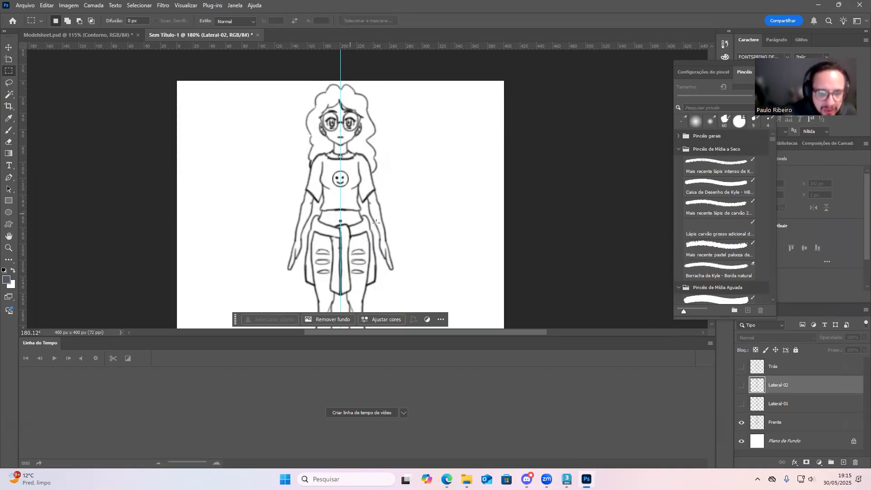
- Outline the front view's right-hand arm with a freehand Lasso selection from the shoulder to below the hand
{"action": "scroll", "coordinate": [385, 243], "scroll_direction": "up", "scroll_amount": 4, "text": "alt"}
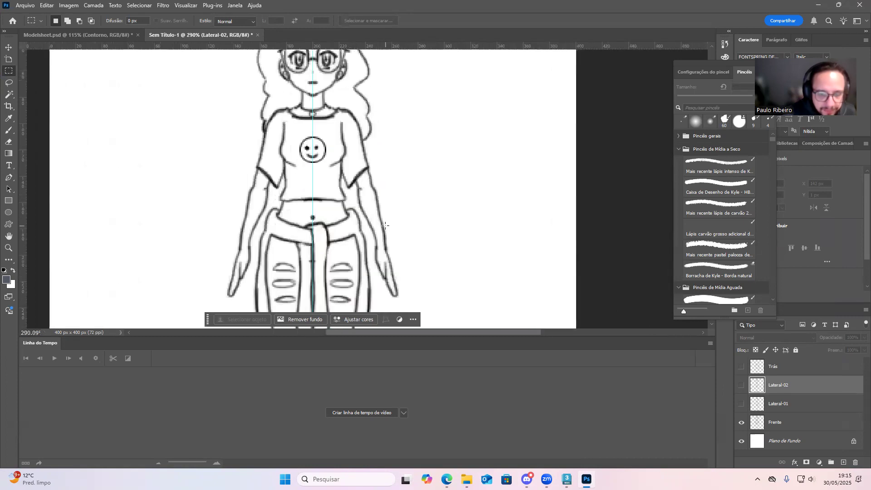
{"action": "left_click", "coordinate": [8, 83]}
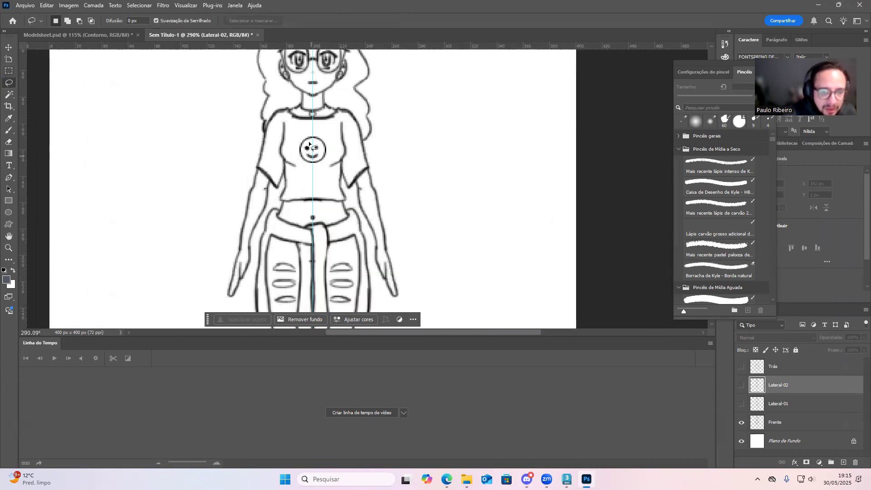
{"action": "scroll", "coordinate": [350, 156], "scroll_direction": "up", "scroll_amount": 1}
{"action": "scroll", "coordinate": [349, 156], "scroll_direction": "up", "scroll_amount": 2, "text": "alt"}
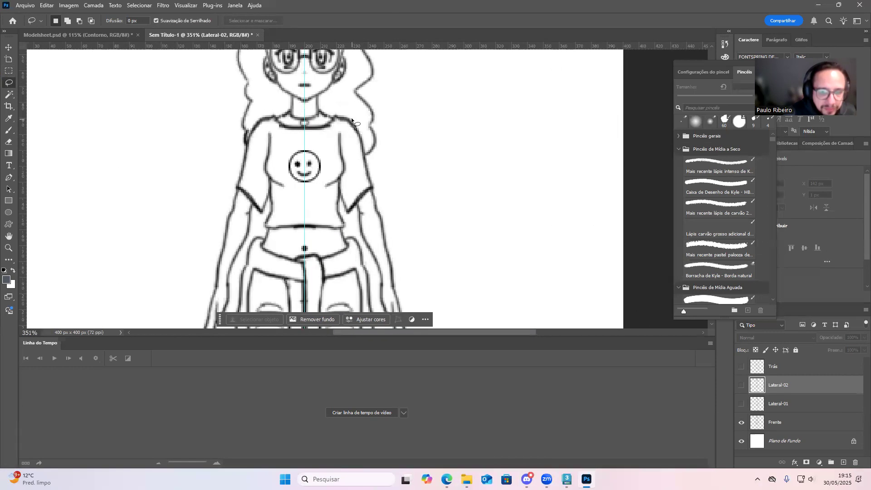
{"action": "mouse_move", "coordinate": [341, 132]}
{"action": "left_mouse_down"}
{"action": "mouse_move", "coordinate": [355, 119]}
{"action": "mouse_move", "coordinate": [362, 137]}
{"action": "left_mouse_up"}
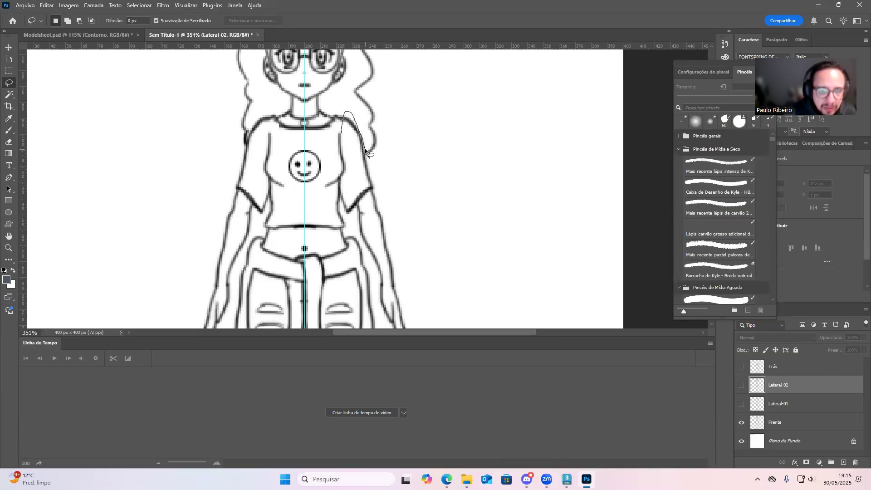
{"action": "mouse_move", "coordinate": [410, 267]}
{"action": "left_mouse_down"}
{"action": "mouse_move", "coordinate": [432, 341]}
{"action": "mouse_move", "coordinate": [416, 379]}
{"action": "mouse_move", "coordinate": [380, 342]}
{"action": "mouse_move", "coordinate": [378, 318]}
{"action": "left_mouse_up"}
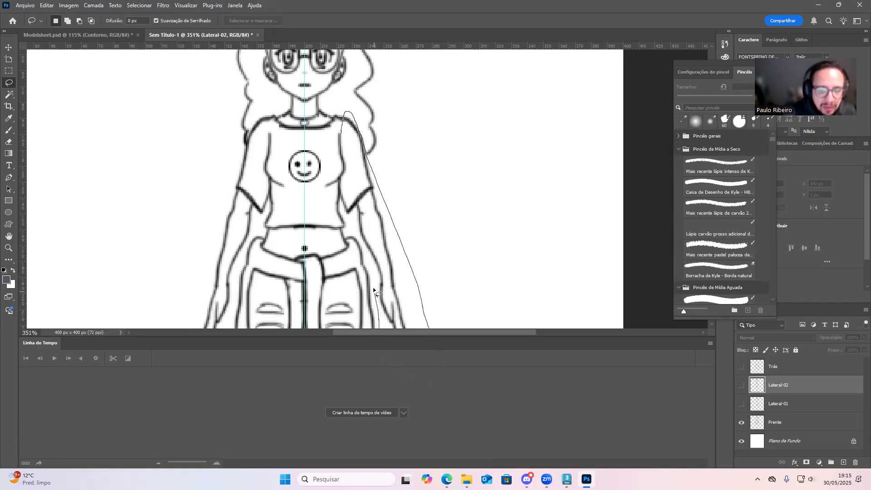
{"action": "left_click_drag", "start_coordinate": [347, 219], "coordinate": [342, 208]}
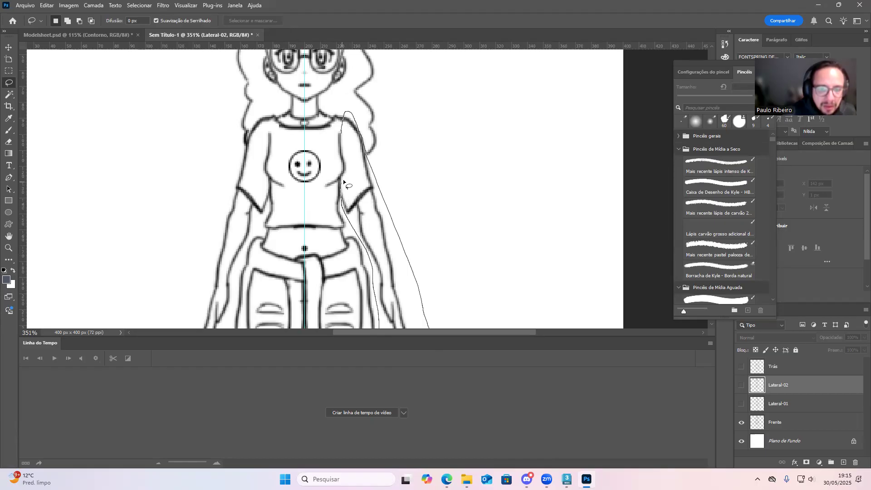
{"action": "left_click_drag", "start_coordinate": [350, 173], "coordinate": [355, 176]}
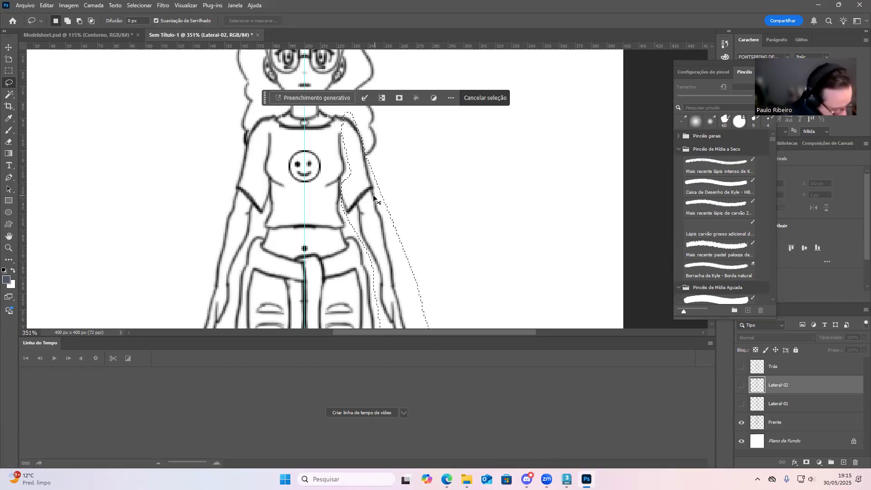
{"action": "scroll", "coordinate": [397, 217], "scroll_direction": "down", "scroll_amount": 3}
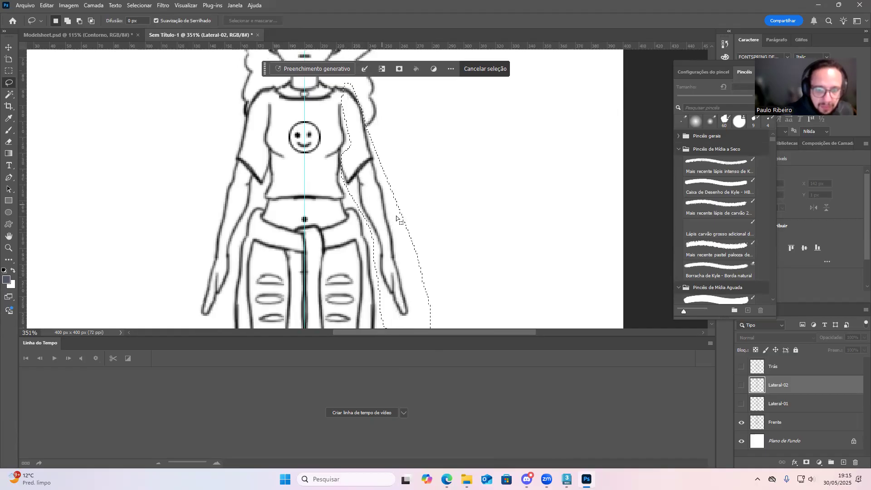
{"action": "scroll", "coordinate": [410, 234], "scroll_direction": "down", "scroll_amount": 2, "text": "alt"}
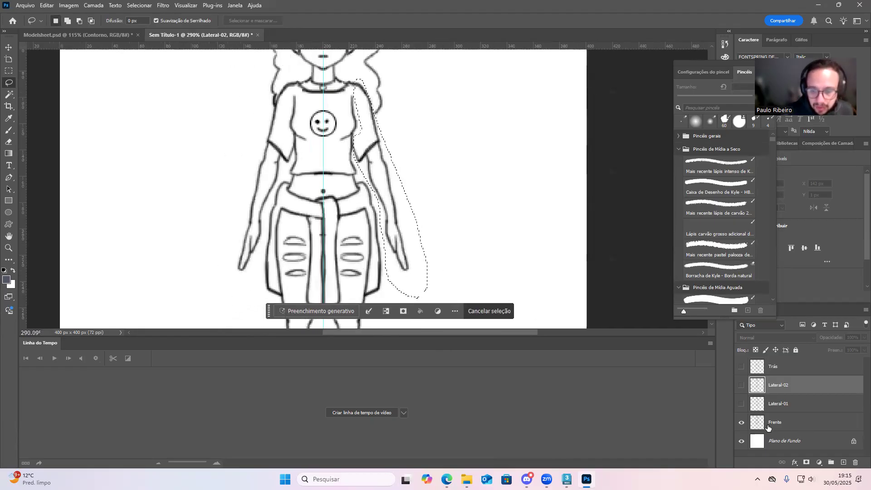
- Rotate the selected arm on the Frente layer about -74.7° and place it horizontally against the shoulder
{"action": "left_click", "coordinate": [778, 424]}
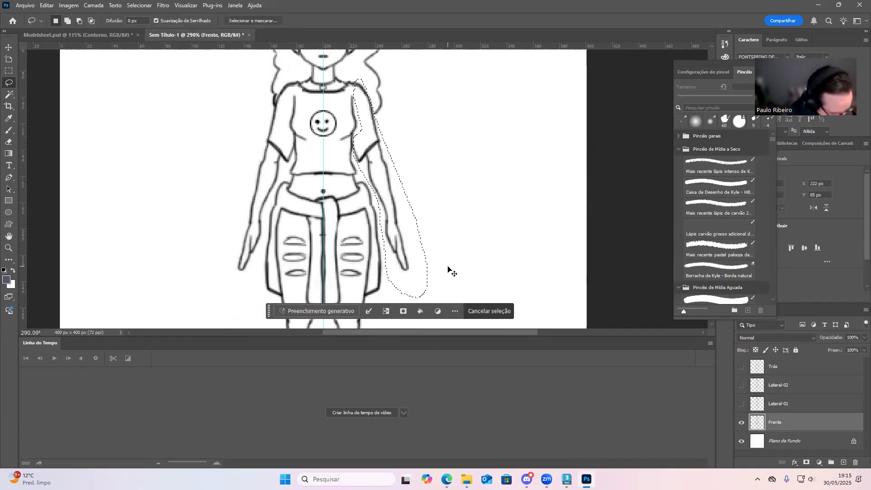
{"action": "key", "text": "ctrl+t"}
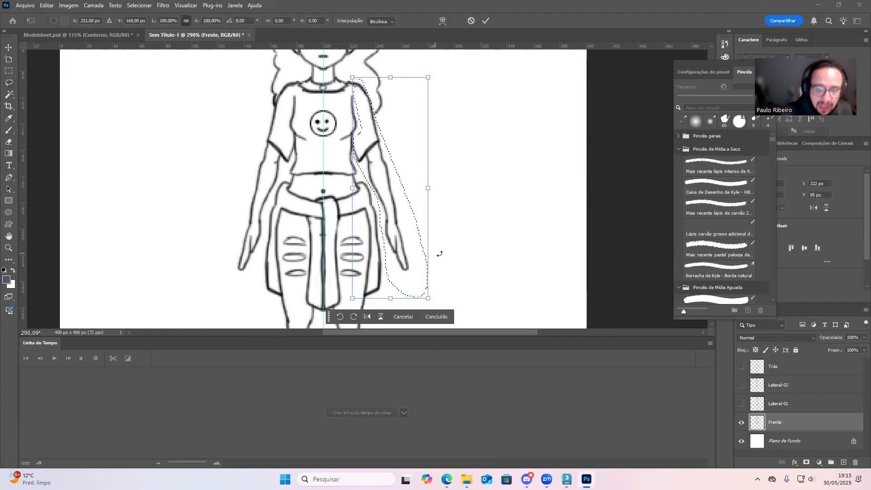
{"action": "left_click_drag", "start_coordinate": [436, 308], "coordinate": [539, 171]}
{"action": "left_click_drag", "start_coordinate": [393, 206], "coordinate": [450, 103]}
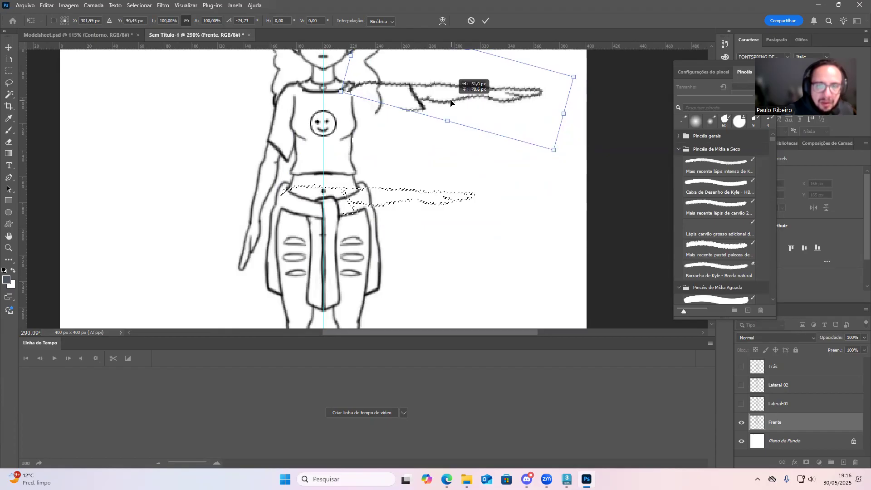
{"action": "left_click_drag", "start_coordinate": [452, 103], "coordinate": [454, 102]}
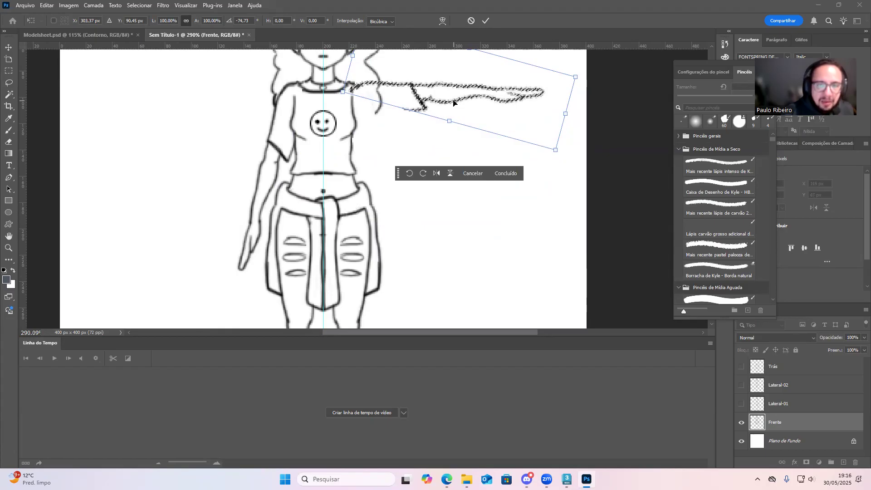
{"action": "left_click", "coordinate": [487, 22]}
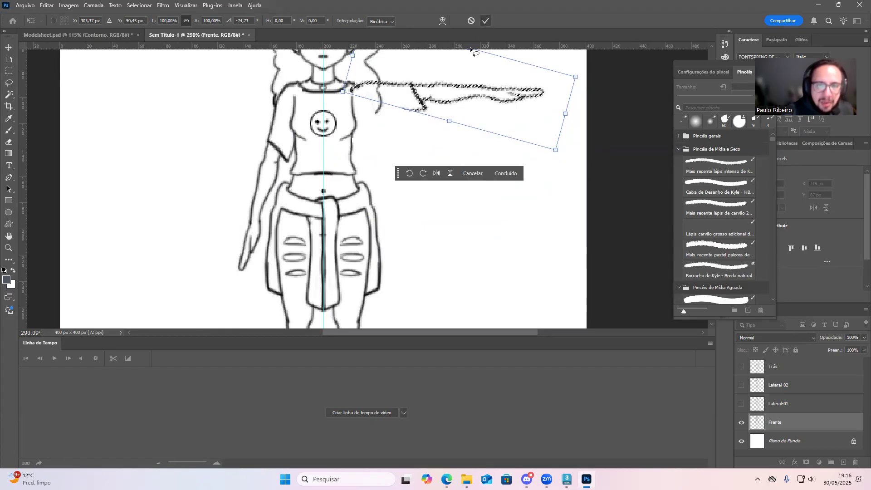
{"action": "scroll", "coordinate": [383, 224], "scroll_direction": "up", "scroll_amount": 3}
{"action": "key", "text": "alt"}
{"action": "scroll", "coordinate": [390, 190], "scroll_direction": "up", "scroll_amount": 4, "text": "alt"}
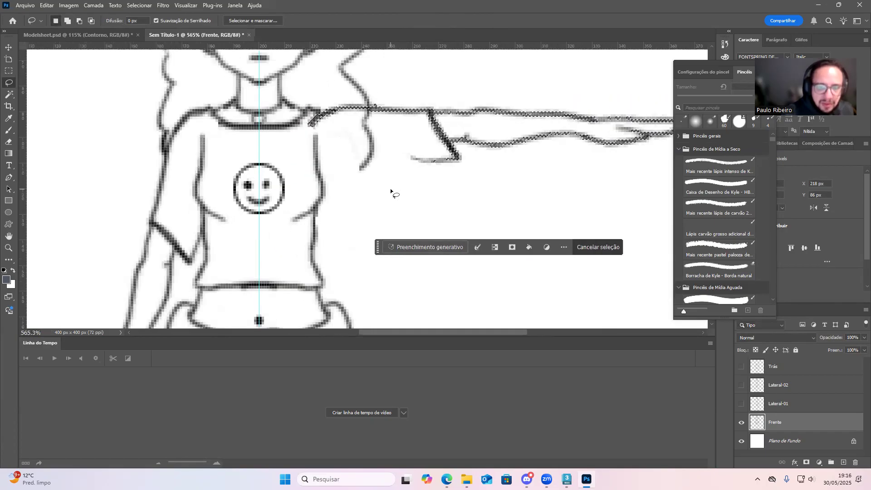
{"action": "scroll", "coordinate": [391, 190], "scroll_direction": "up", "scroll_amount": 1}
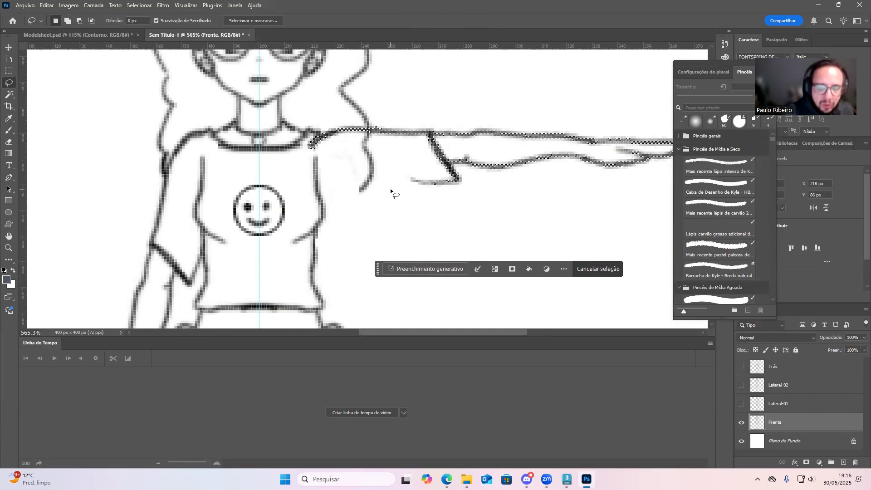
{"action": "scroll", "coordinate": [390, 189], "scroll_direction": "up", "scroll_amount": 1}
- Switch to Discord to look through the AnimaGameUninter channel list and live chat, and return to Photoshop
{"action": "left_click", "coordinate": [527, 477]}
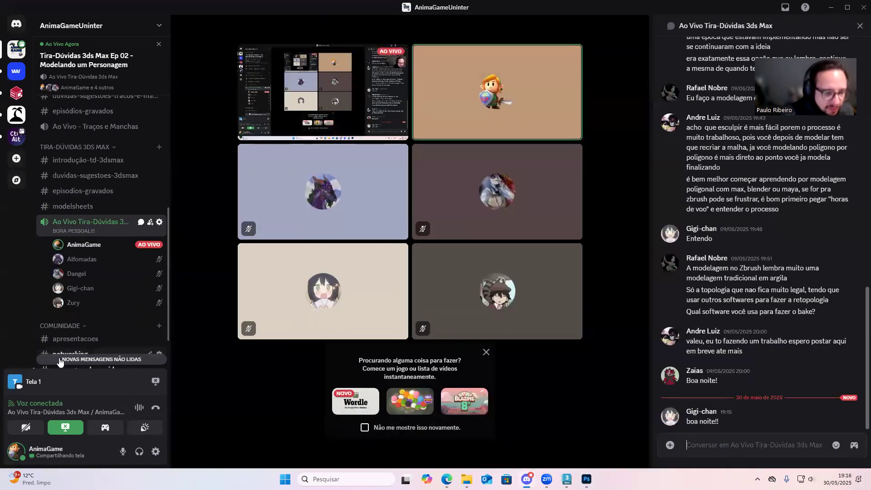
{"action": "scroll", "coordinate": [149, 345], "scroll_direction": "down", "scroll_amount": 2}
{"action": "scroll", "coordinate": [108, 369], "scroll_direction": "down", "scroll_amount": 1}
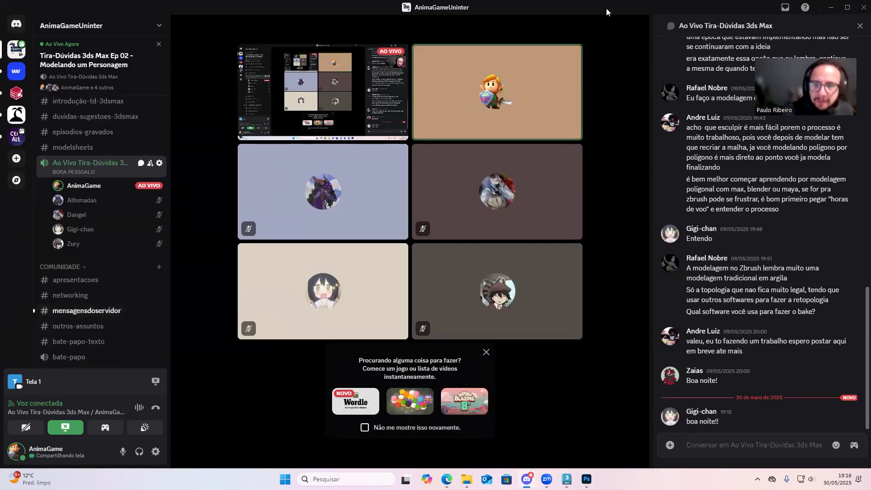
{"action": "key", "text": "alt+Tab"}
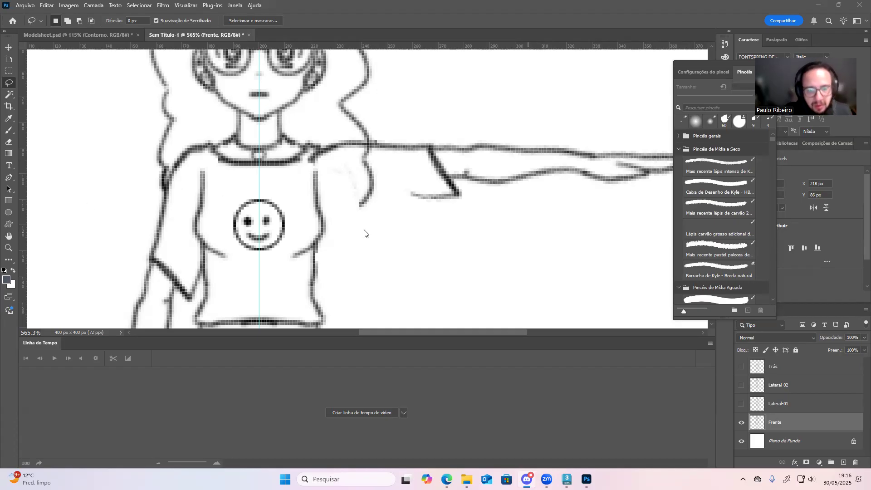
- Merge the Frente layer down into Plano de Fundo and clear the arm selection
{"action": "left_click", "coordinate": [356, 217]}
{"action": "key", "text": "e"}
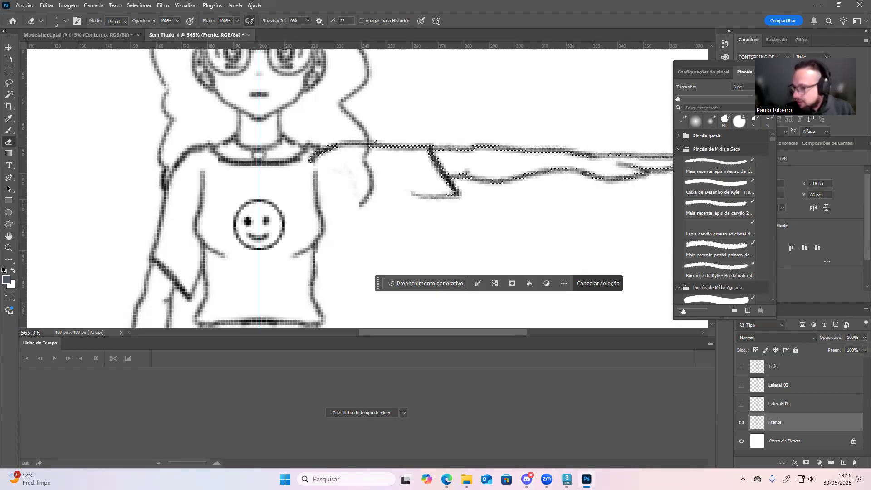
{"action": "key", "text": "alt+Tab"}
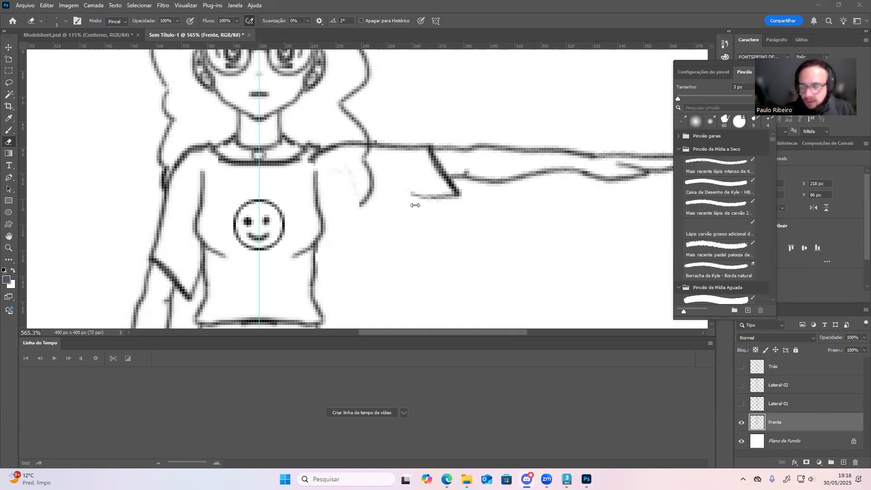
{"action": "key", "text": "alt+Tab"}
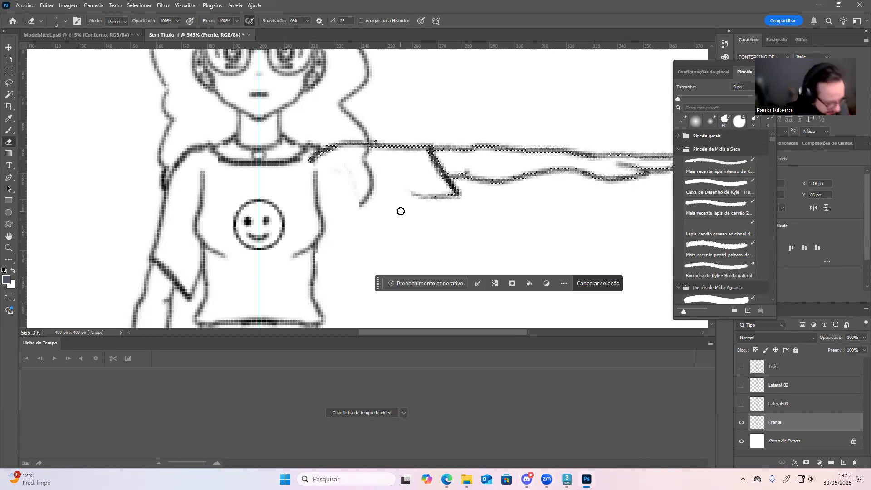
{"action": "key", "text": "ctrl+e"}
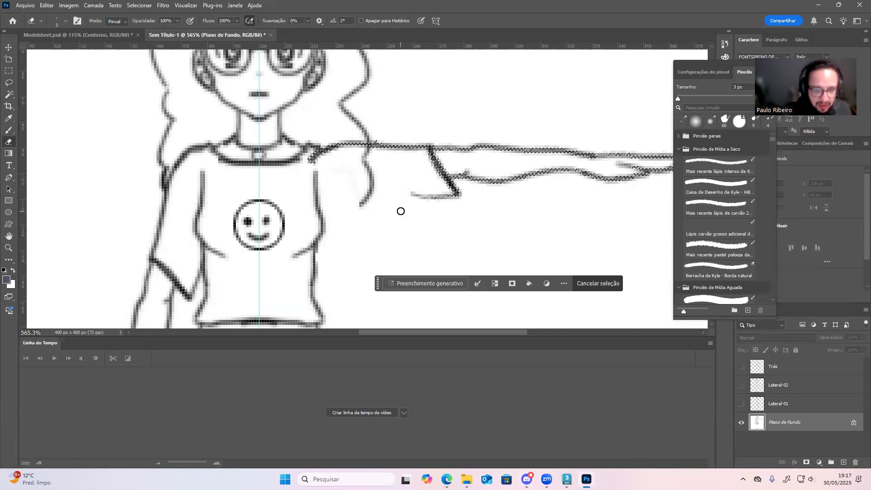
{"action": "key", "text": "ctrl+d"}
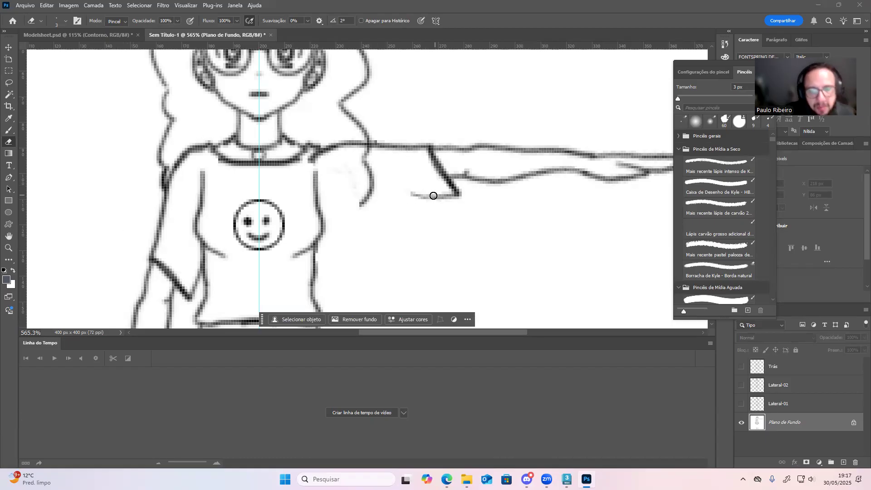
- Erase the faint line under the raised sleeve and redraw the sleeve's lower edge in black from the cuff to the torso
{"action": "mouse_move", "coordinate": [418, 193]}
{"action": "left_mouse_down"}
{"action": "mouse_move", "coordinate": [427, 196]}
{"action": "mouse_move", "coordinate": [406, 188]}
{"action": "mouse_move", "coordinate": [425, 195]}
{"action": "left_mouse_up"}
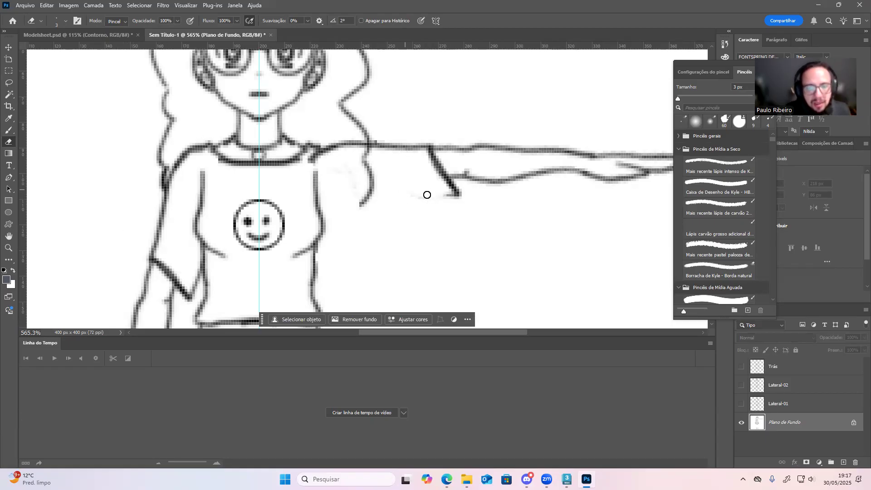
{"action": "key", "text": "b"}
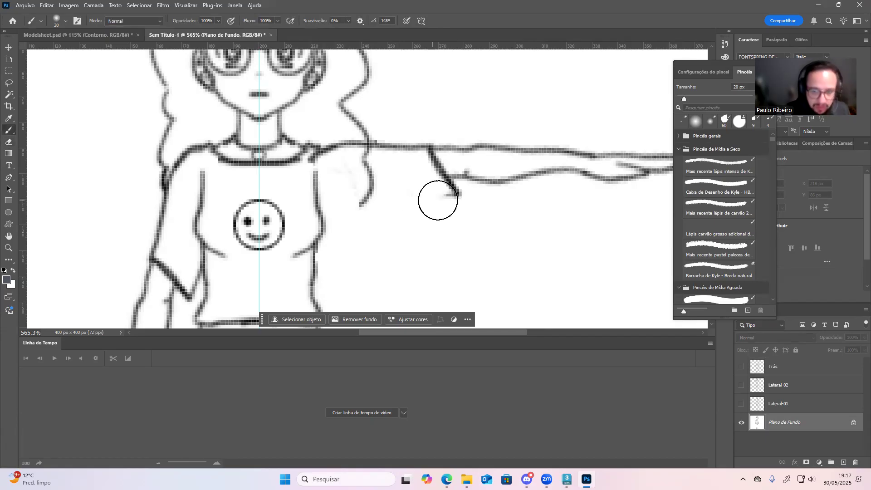
{"action": "key", "text": "bracketleft"}
{"action": "key", "text": "bracketleft"}
{"action": "key", "text": "bracketleft"}
{"action": "key", "text": "bracketleft"}
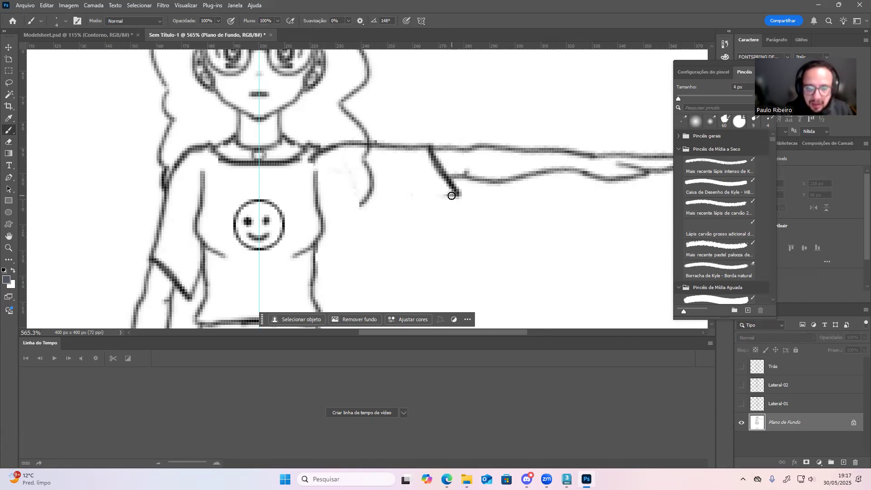
{"action": "left_click_drag", "start_coordinate": [454, 195], "coordinate": [428, 187]}
{"action": "key", "text": "ctrl+z"}
{"action": "key", "text": "x"}
{"action": "right_click", "coordinate": [386, 186]}
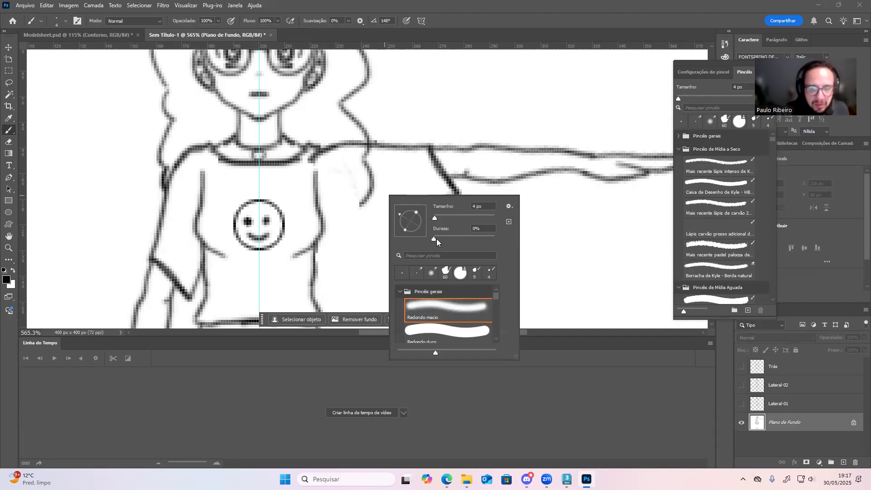
{"action": "left_click_drag", "start_coordinate": [441, 178], "coordinate": [450, 194]}
{"action": "key", "text": "ctrl+z"}
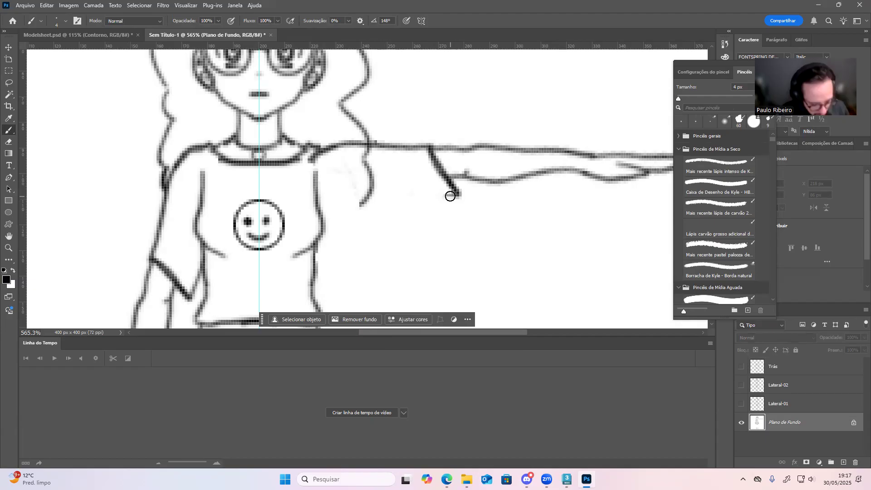
{"action": "left_click_drag", "start_coordinate": [453, 195], "coordinate": [315, 196]}
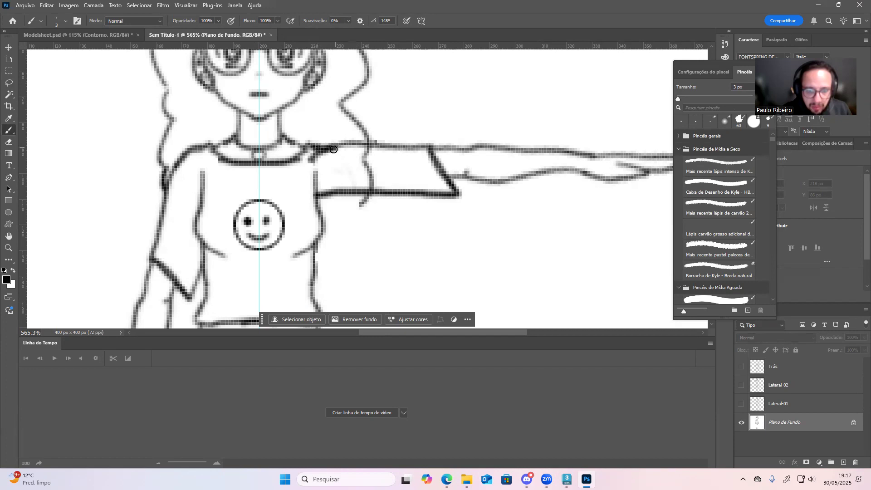
- Connect the raised shoulder's line to the collar with a thin black brush and erase the old shoulder and hair lines inside the sleeve
{"action": "left_click_drag", "start_coordinate": [318, 147], "coordinate": [339, 146]}
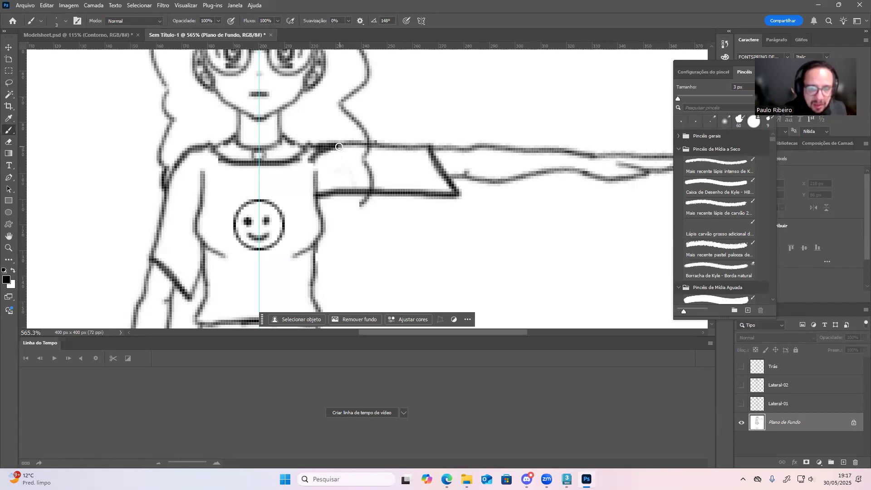
{"action": "key", "text": "bracketleft"}
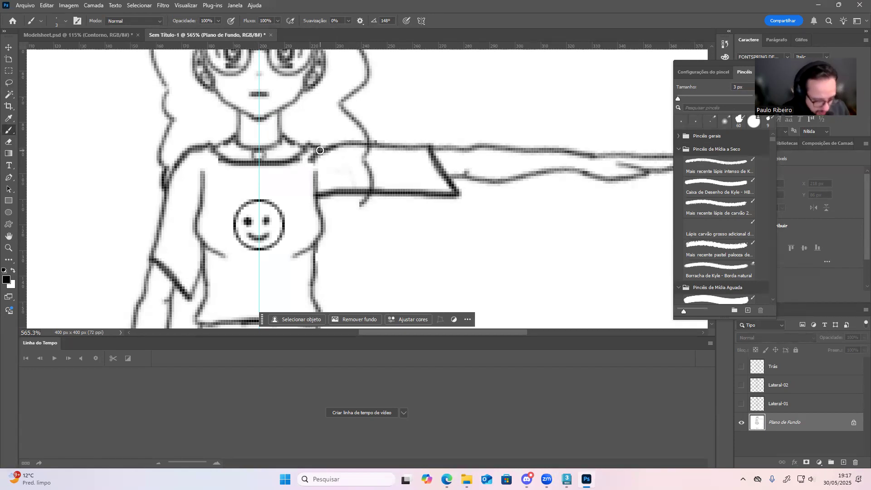
{"action": "left_click_drag", "start_coordinate": [320, 150], "coordinate": [320, 147]}
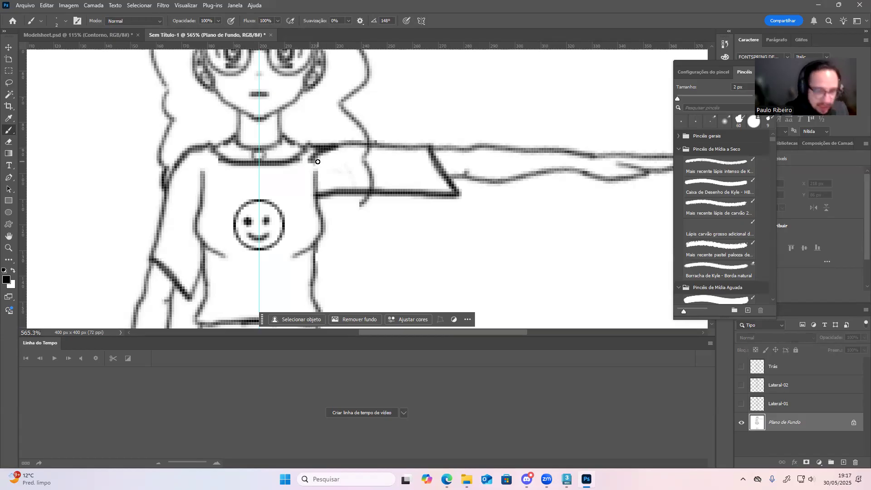
{"action": "key", "text": "e"}
{"action": "mouse_move", "coordinate": [313, 163]}
{"action": "left_mouse_down"}
{"action": "mouse_move", "coordinate": [317, 149]}
{"action": "mouse_move", "coordinate": [330, 149]}
{"action": "mouse_move", "coordinate": [317, 149]}
{"action": "mouse_move", "coordinate": [346, 163]}
{"action": "mouse_move", "coordinate": [366, 150]}
{"action": "mouse_move", "coordinate": [382, 183]}
{"action": "left_mouse_up"}
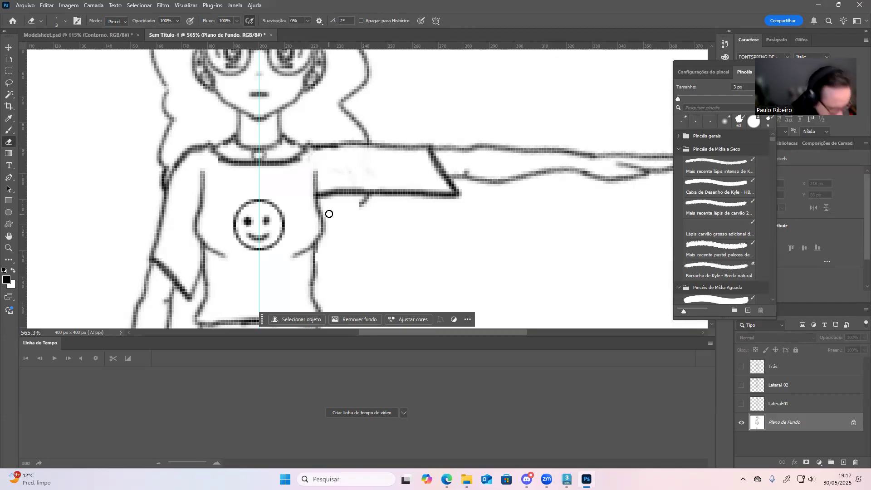
- Draw the tip of the hair from under the raised sleeve down to the torso with a 2 px black brush
{"action": "key", "text": "b"}
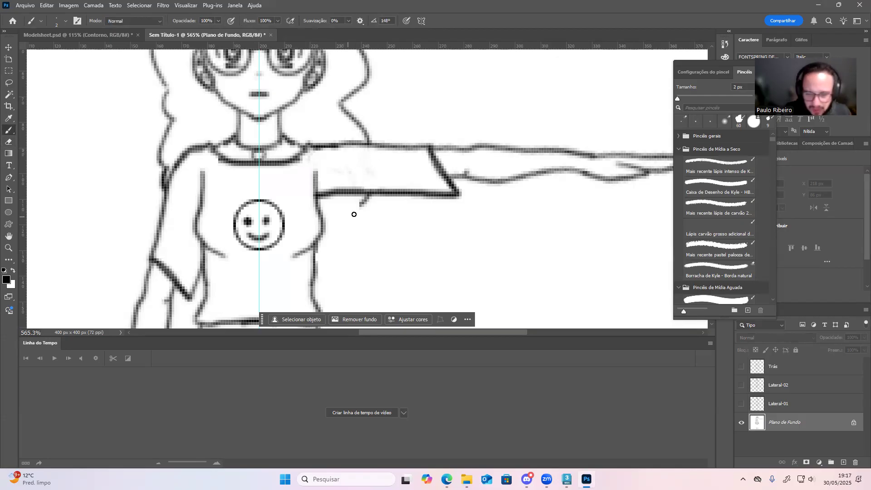
{"action": "mouse_move", "coordinate": [368, 194]}
{"action": "left_mouse_down"}
{"action": "mouse_move", "coordinate": [335, 214]}
{"action": "mouse_move", "coordinate": [324, 235]}
{"action": "left_mouse_up"}
{"action": "key", "text": "ctrl+z"}
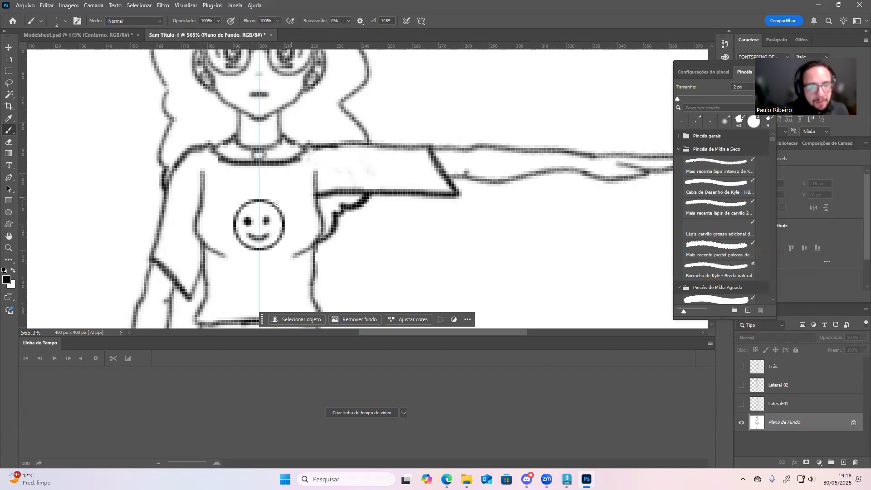
{"action": "mouse_move", "coordinate": [151, 258]}
{"action": "left_mouse_down"}
{"action": "mouse_move", "coordinate": [246, 149]}
{"action": "mouse_move", "coordinate": [234, 162]}
{"action": "left_mouse_up"}
{"action": "mouse_move", "coordinate": [165, 233]}
{"action": "left_mouse_down"}
{"action": "mouse_move", "coordinate": [290, 172]}
{"action": "mouse_move", "coordinate": [318, 102]}
{"action": "left_mouse_up"}
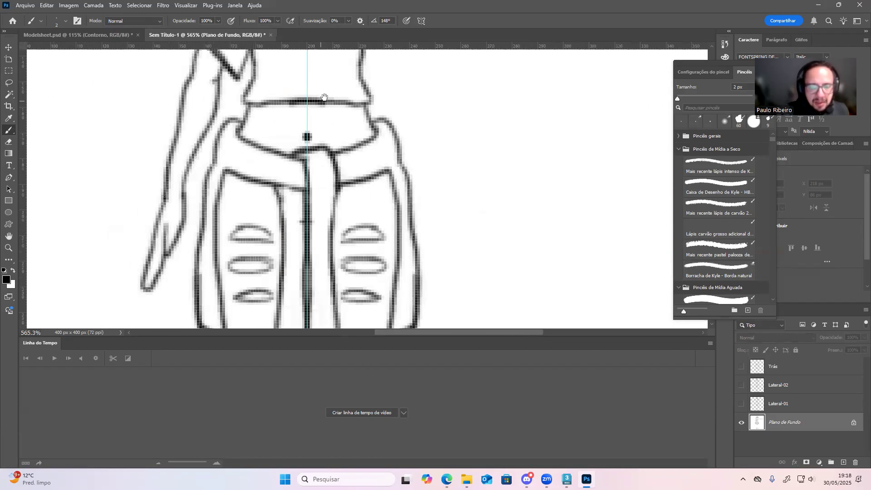
{"action": "left_click_drag", "start_coordinate": [258, 161], "coordinate": [261, 239]}
{"action": "left_click_drag", "start_coordinate": [270, 177], "coordinate": [263, 229]}
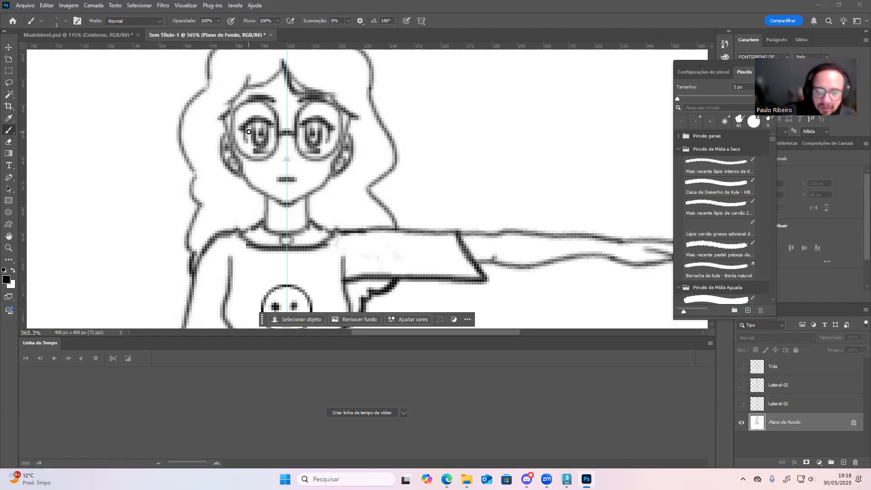
{"action": "key", "text": "ctrl+z"}
- Erase the whole lowered arm from hand to shoulder, including its sleeve, with the Eraser enlarged up to 10 px
{"action": "left_click_drag", "start_coordinate": [237, 235], "coordinate": [309, 111]}
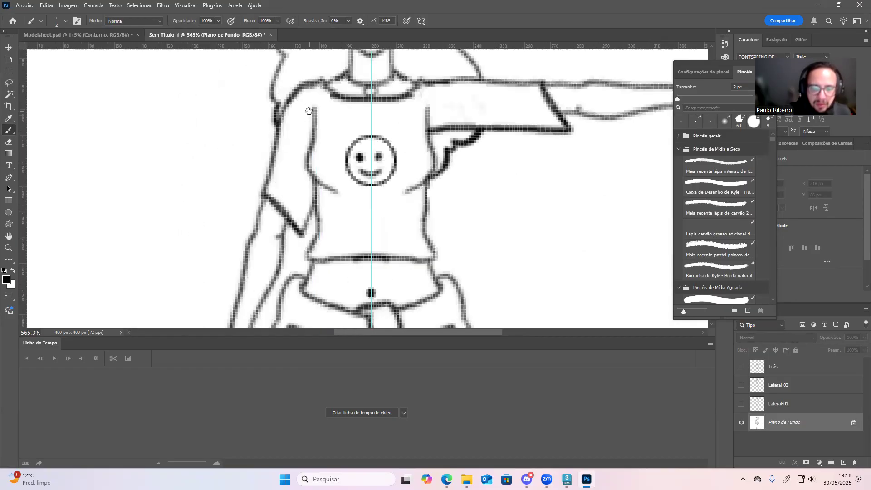
{"action": "left_click_drag", "start_coordinate": [259, 150], "coordinate": [284, 85]}
{"action": "left_click_drag", "start_coordinate": [257, 189], "coordinate": [257, 208]}
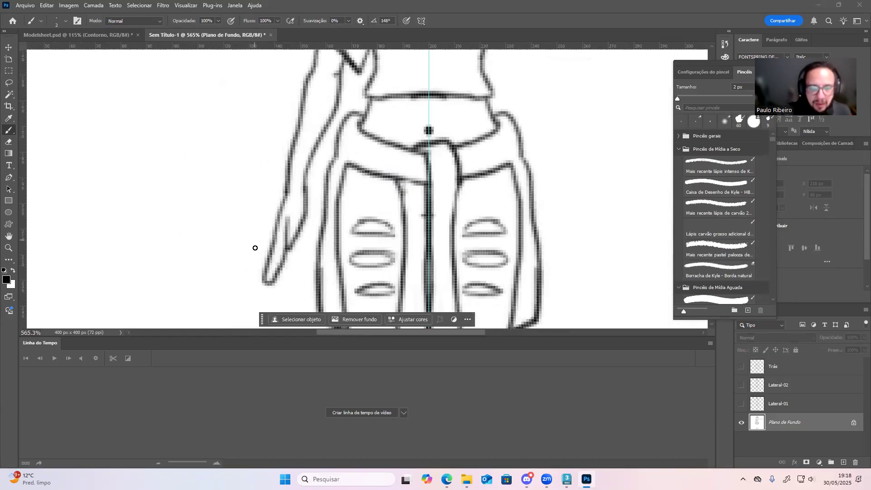
{"action": "key", "text": "e"}
{"action": "key", "text": "bracketright"}
{"action": "key", "text": "bracketright"}
{"action": "key", "text": "bracketright"}
{"action": "key", "text": "bracketright"}
{"action": "key", "text": "bracketright"}
{"action": "key", "text": "bracketright"}
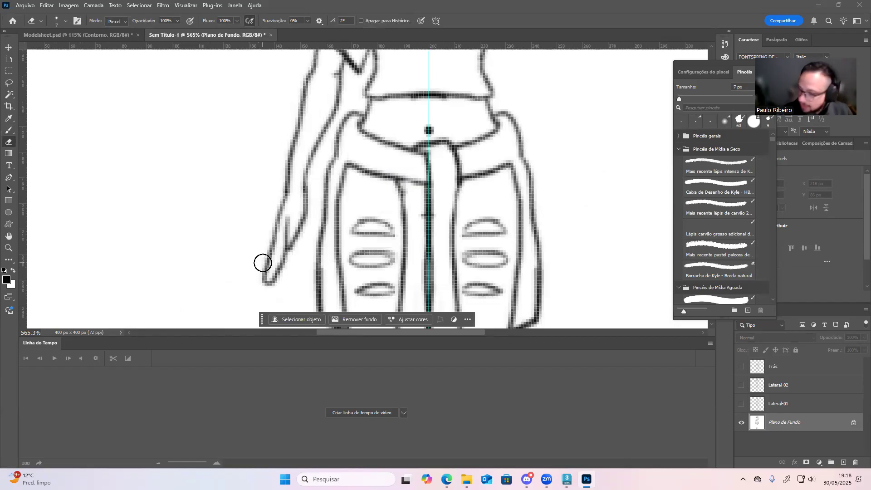
{"action": "mouse_move", "coordinate": [268, 277]}
{"action": "left_mouse_down"}
{"action": "mouse_move", "coordinate": [315, 110]}
{"action": "mouse_move", "coordinate": [339, 81]}
{"action": "mouse_move", "coordinate": [321, 126]}
{"action": "mouse_move", "coordinate": [272, 187]}
{"action": "mouse_move", "coordinate": [264, 224]}
{"action": "mouse_move", "coordinate": [272, 299]}
{"action": "mouse_move", "coordinate": [305, 223]}
{"action": "mouse_move", "coordinate": [290, 270]}
{"action": "mouse_move", "coordinate": [313, 224]}
{"action": "mouse_move", "coordinate": [317, 266]}
{"action": "mouse_move", "coordinate": [342, 247]}
{"action": "mouse_move", "coordinate": [327, 266]}
{"action": "mouse_move", "coordinate": [347, 232]}
{"action": "mouse_move", "coordinate": [347, 241]}
{"action": "left_mouse_up"}
{"action": "left_click_drag", "start_coordinate": [348, 241], "coordinate": [336, 265]}
{"action": "mouse_move", "coordinate": [327, 196]}
{"action": "left_mouse_down"}
{"action": "mouse_move", "coordinate": [319, 185]}
{"action": "mouse_move", "coordinate": [342, 111]}
{"action": "left_mouse_up"}
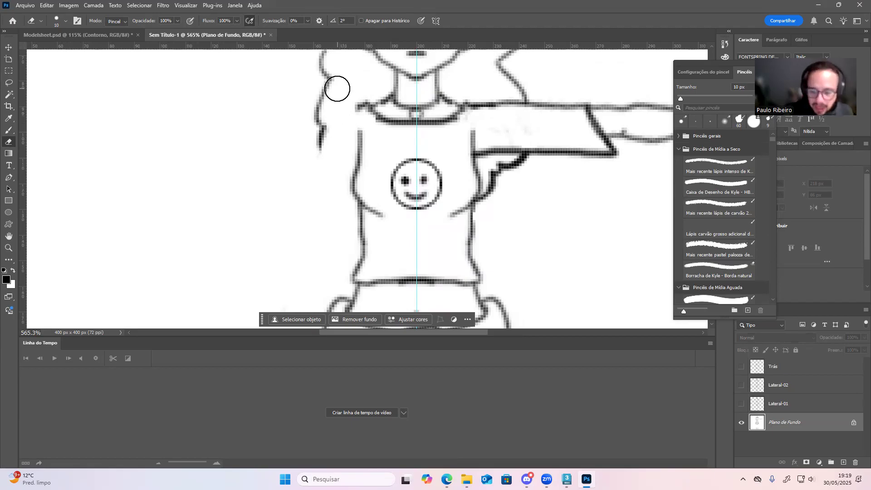
- Open the Windows quick settings to check the media and volume controls, and switch to Microsoft Edge
{"action": "left_click", "coordinate": [805, 479]}
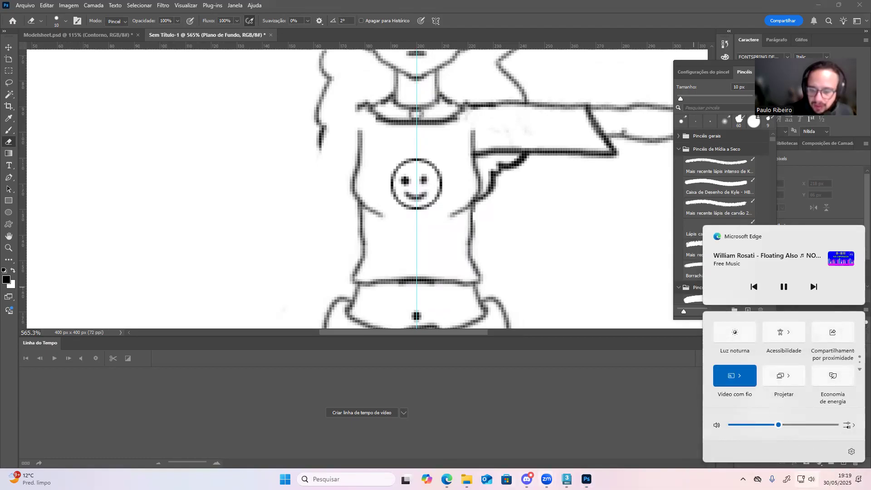
{"action": "left_click", "coordinate": [446, 478]}
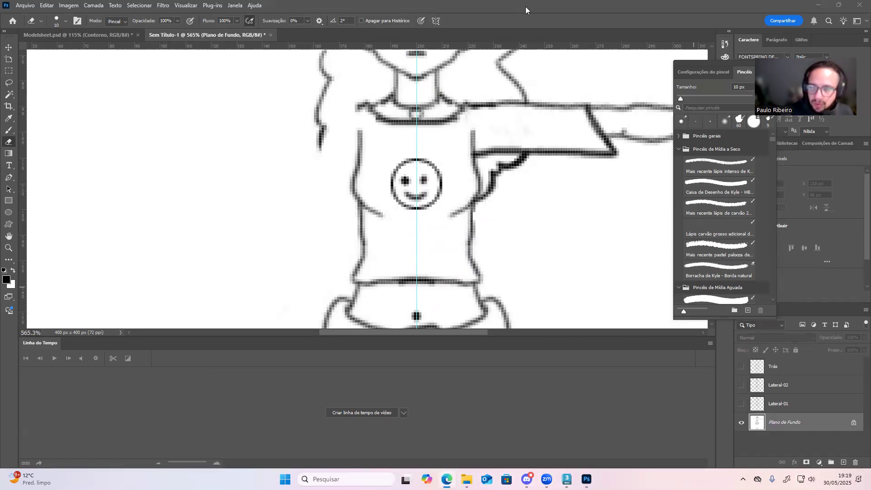
- Back in Photoshop, outline the raised arm and sleeve with the Lasso and try to move them across to the opposite side
{"action": "left_click", "coordinate": [543, 10]}
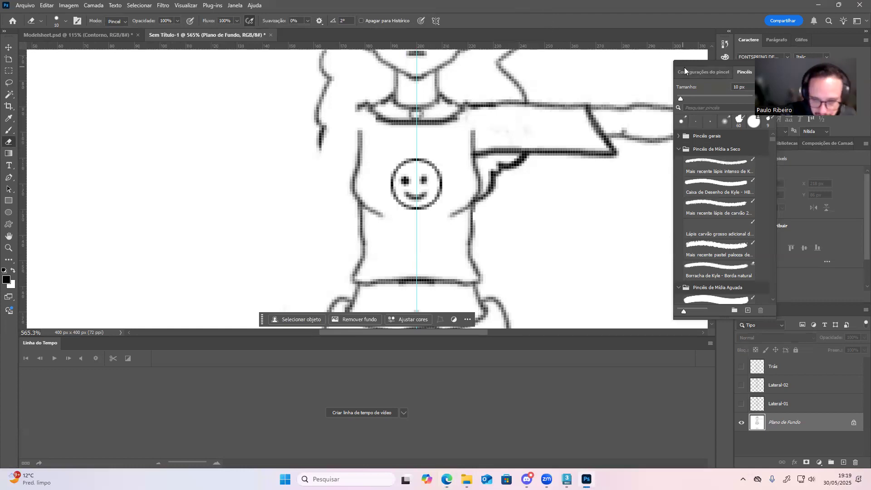
{"action": "left_click", "coordinate": [9, 83]}
{"action": "mouse_move", "coordinate": [353, 154]}
{"action": "left_mouse_down"}
{"action": "mouse_move", "coordinate": [279, 185]}
{"action": "mouse_move", "coordinate": [123, 214]}
{"action": "left_mouse_up"}
{"action": "left_click_drag", "start_coordinate": [198, 229], "coordinate": [229, 226]}
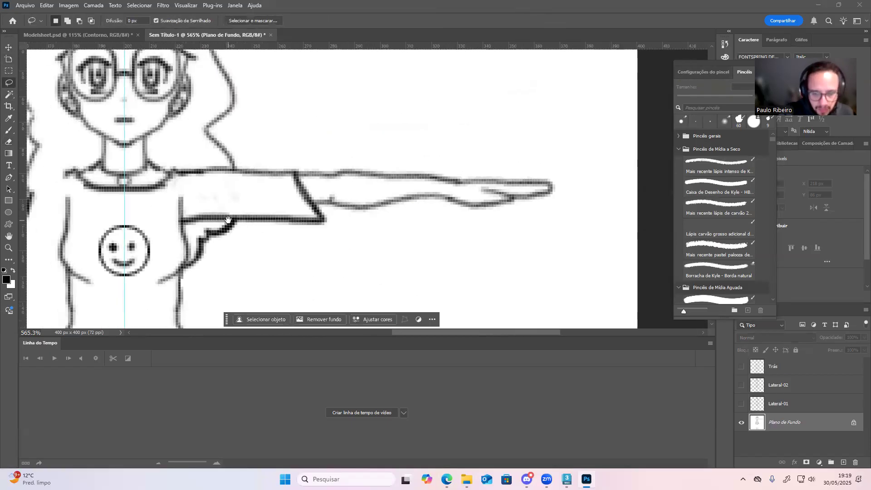
{"action": "left_click_drag", "start_coordinate": [241, 165], "coordinate": [226, 169]}
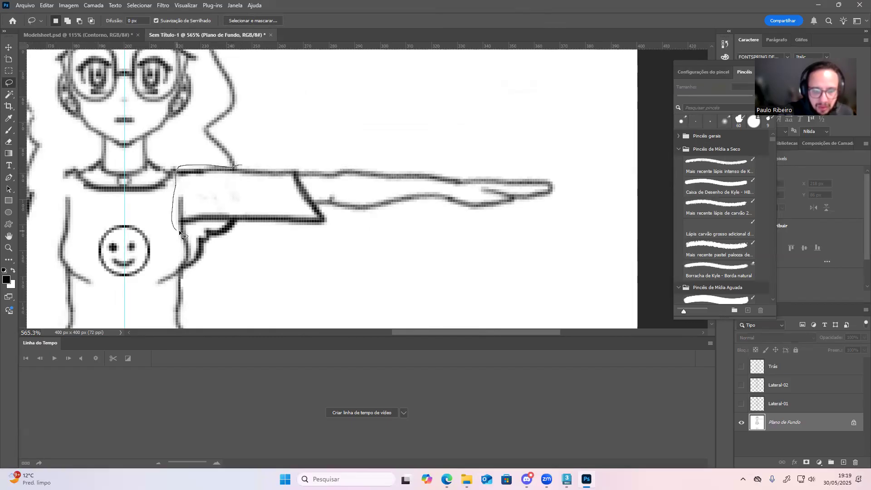
{"action": "mouse_move", "coordinate": [272, 244]}
{"action": "left_mouse_down"}
{"action": "mouse_move", "coordinate": [402, 268]}
{"action": "mouse_move", "coordinate": [578, 241]}
{"action": "mouse_move", "coordinate": [562, 152]}
{"action": "mouse_move", "coordinate": [258, 144]}
{"action": "mouse_move", "coordinate": [247, 155]}
{"action": "left_mouse_up"}
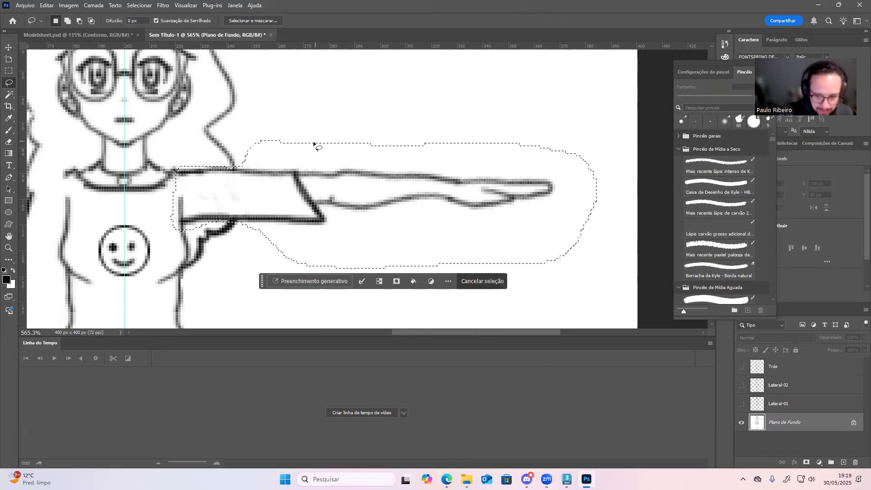
{"action": "key", "text": "j"}
{"action": "key", "text": "w"}
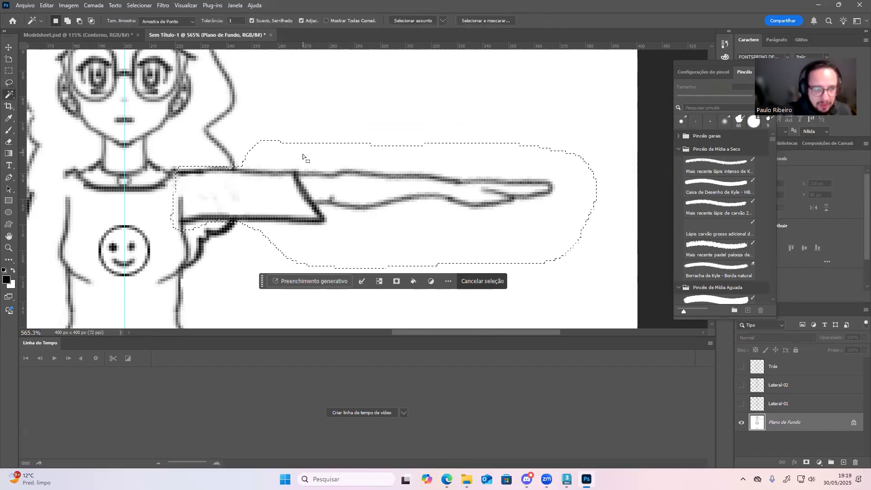
{"action": "left_click", "coordinate": [8, 48]}
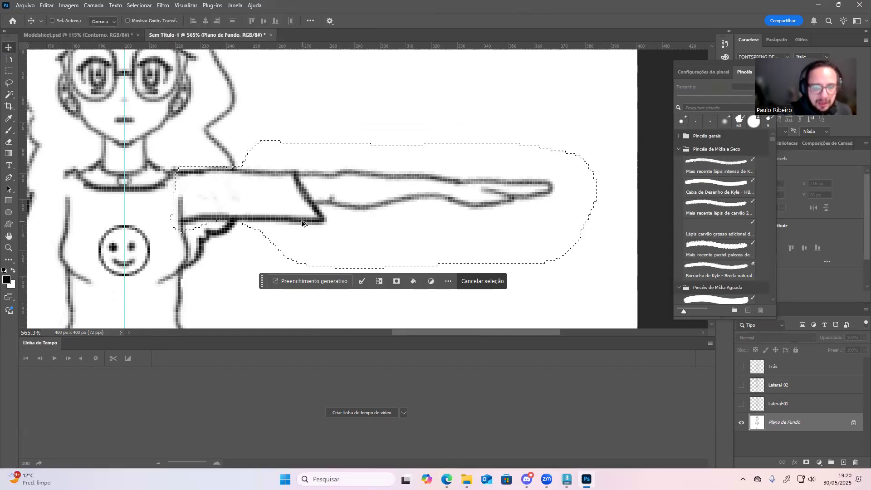
{"action": "left_click_drag", "start_coordinate": [305, 222], "coordinate": [59, 230]}
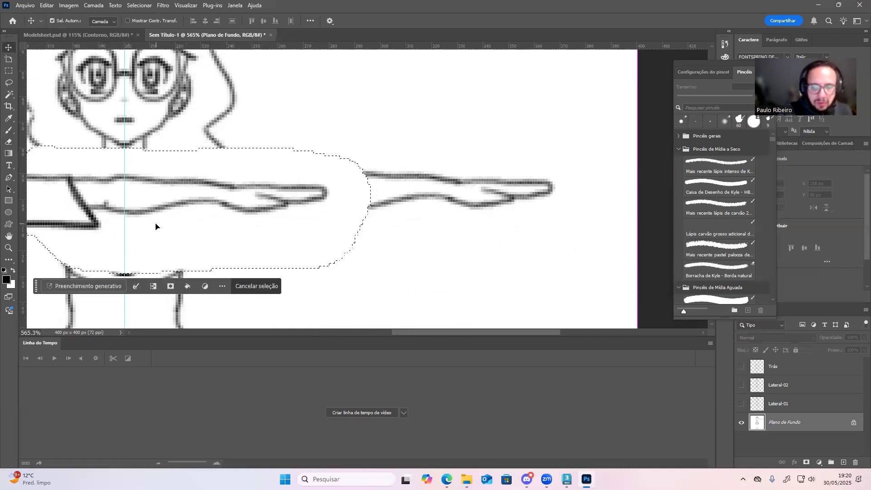
{"action": "key", "text": "ctrl+z"}
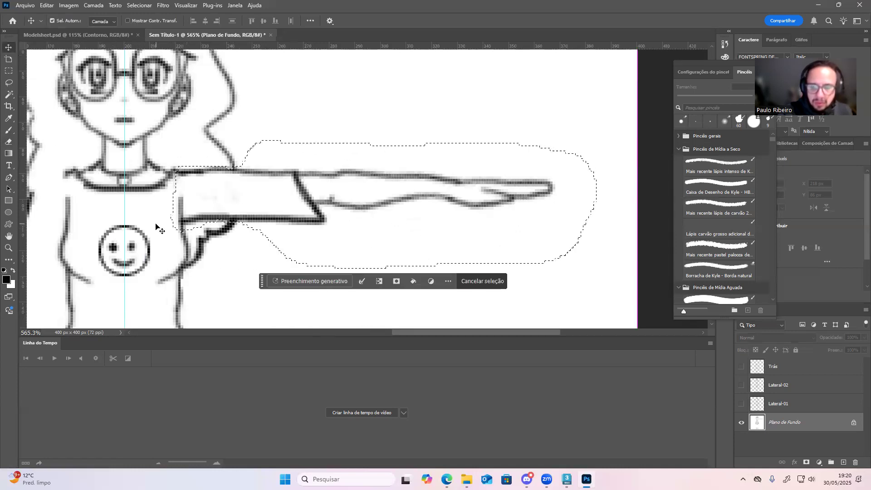
{"action": "key", "text": "ctrl+d"}
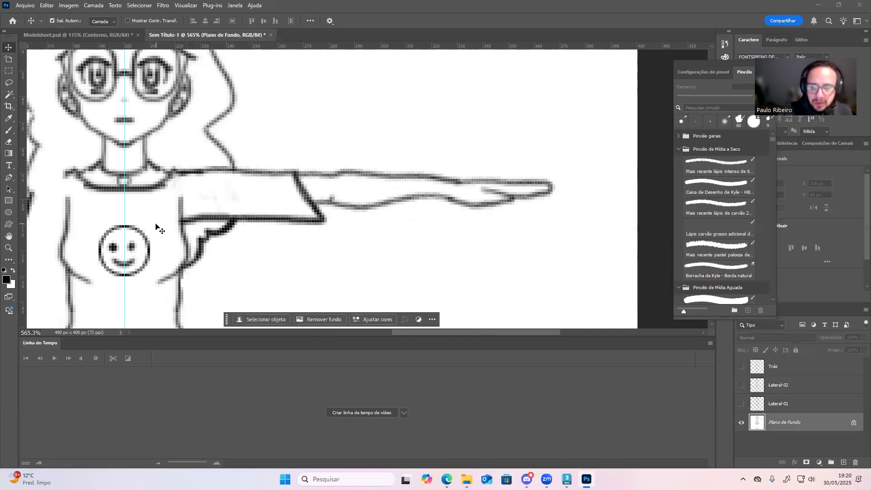
- Undo the arm, sleeve and hair edits back to the separate Frente layer with the original lowered arm still selected
{"action": "key", "text": "ctrl+z"}
{"action": "key", "text": "ctrl+z"}
{"action": "key", "text": "ctrl+z"}
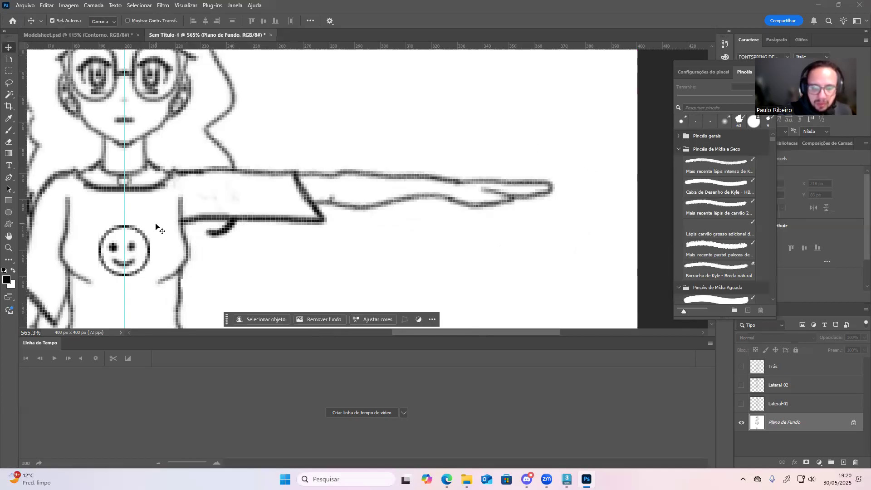
{"action": "key", "text": "ctrl+z"}
{"action": "key", "text": "ctrl+z"}
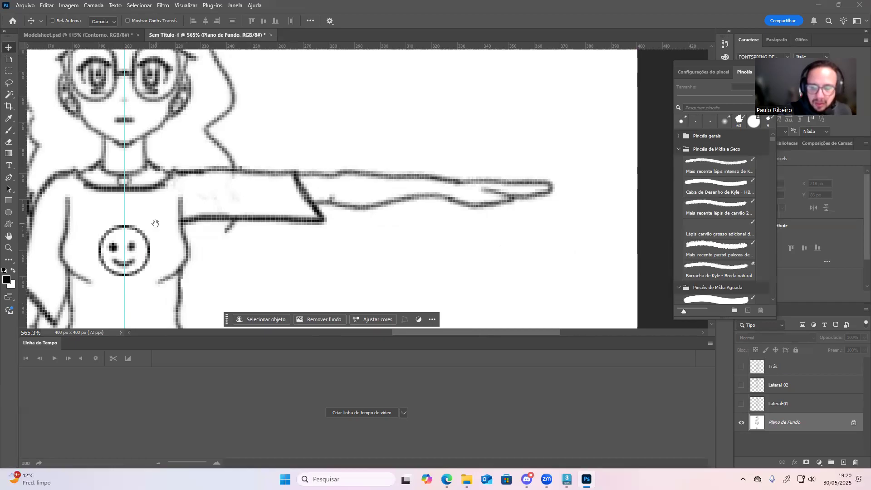
{"action": "left_click_drag", "start_coordinate": [148, 178], "coordinate": [317, 113]}
{"action": "left_click_drag", "start_coordinate": [320, 157], "coordinate": [308, 74]}
{"action": "key", "text": "ctrl+z"}
{"action": "key", "text": "ctrl+z"}
{"action": "key", "text": "ctrl+z"}
{"action": "key", "text": "ctrl+z"}
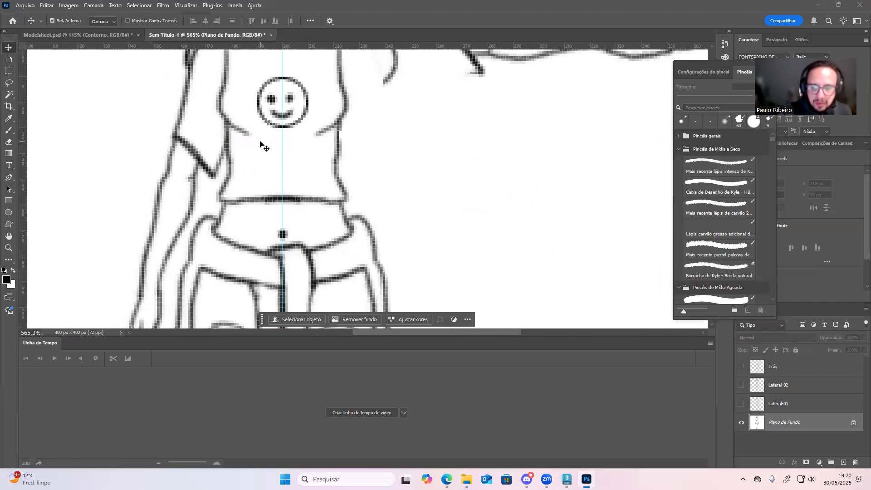
{"action": "key", "text": "ctrl+z"}
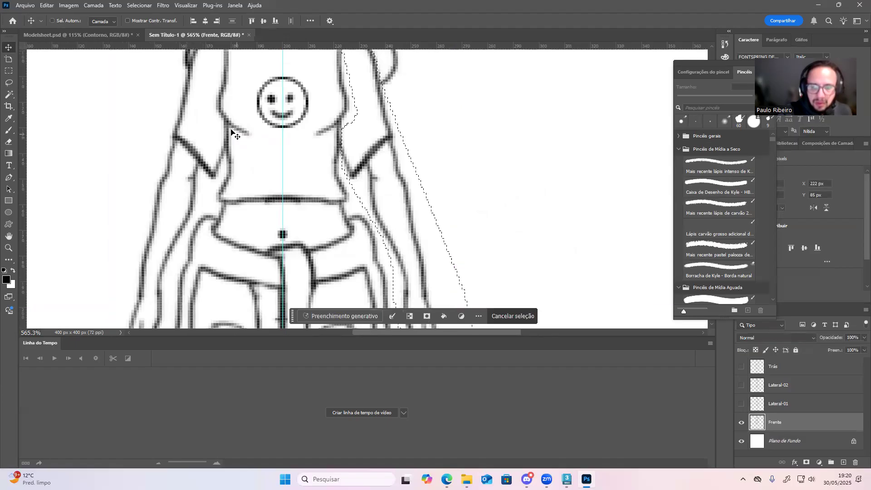
- Rotate the selected lowered arm about -75.4° with Free Transform and place it horizontally at the shoulder on the Frente layer
{"action": "left_click_drag", "start_coordinate": [239, 123], "coordinate": [187, 172]}
{"action": "key", "text": "ctrl+minus"}
{"action": "key", "text": "ctrl+minus"}
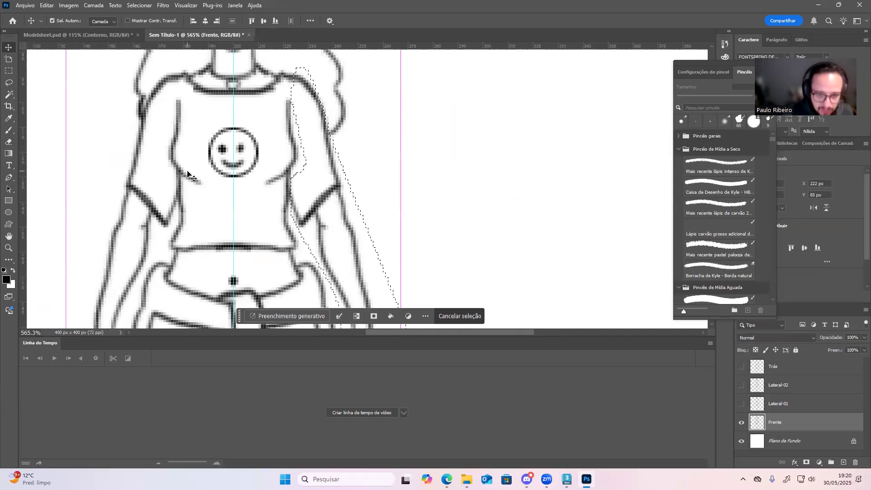
{"action": "key", "text": "ctrl+minus"}
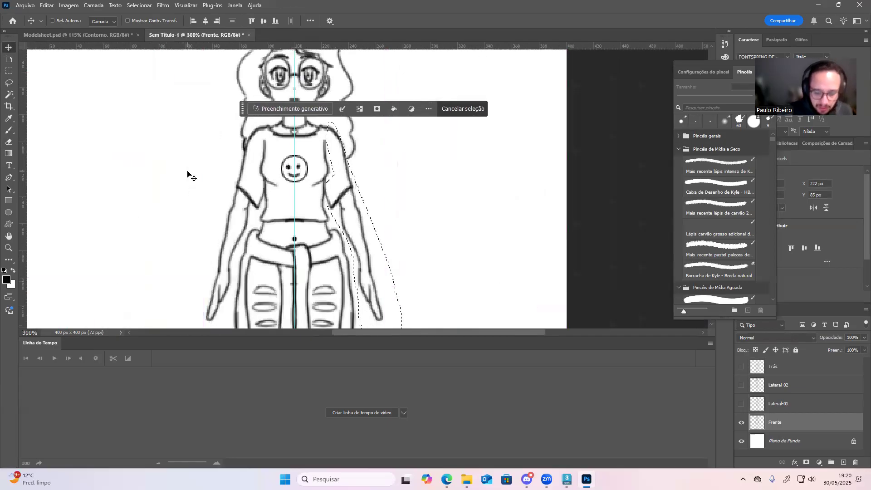
{"action": "key", "text": "ctrl"}
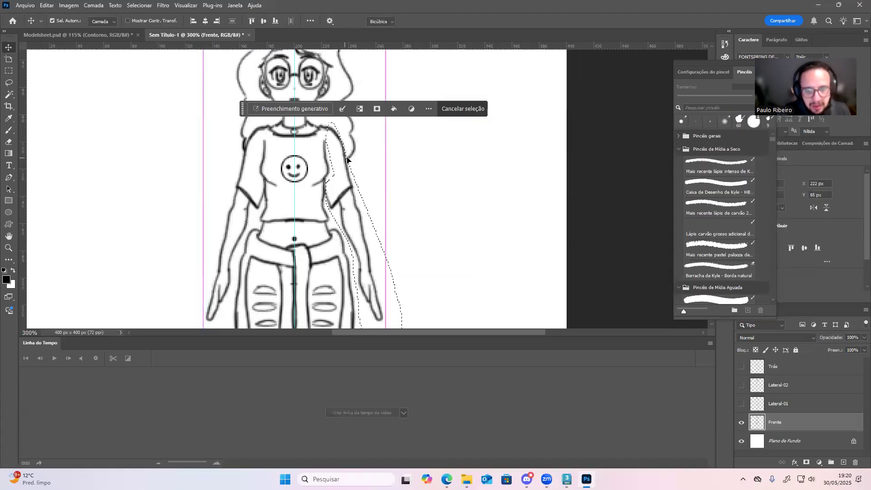
{"action": "key", "text": "ctrl+t"}
{"action": "left_click_drag", "start_coordinate": [411, 121], "coordinate": [257, 157]}
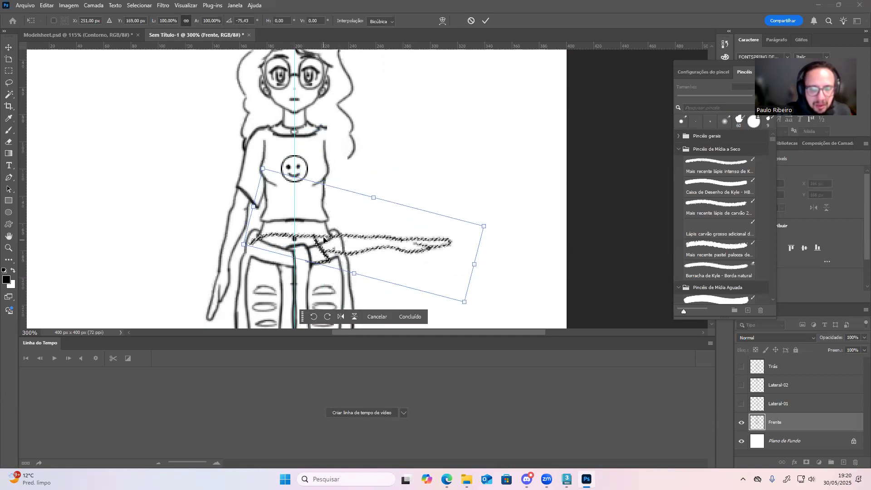
{"action": "left_click_drag", "start_coordinate": [333, 224], "coordinate": [388, 130]}
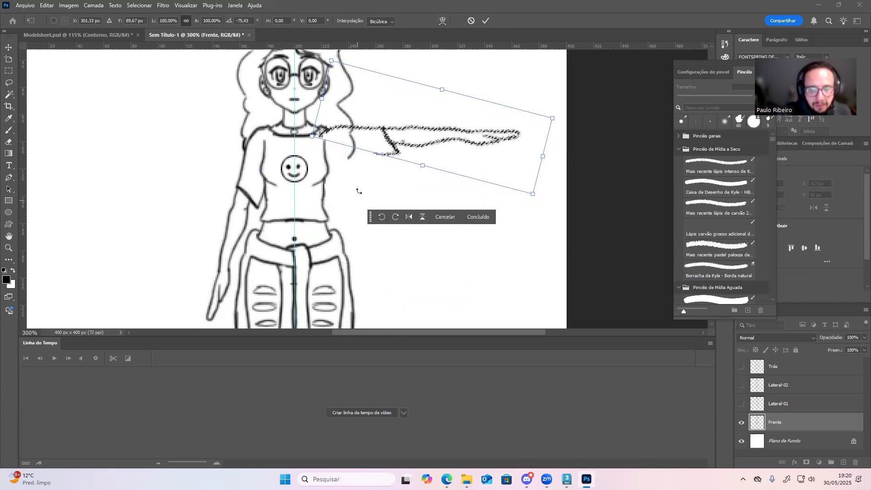
{"action": "left_click", "coordinate": [485, 21]}
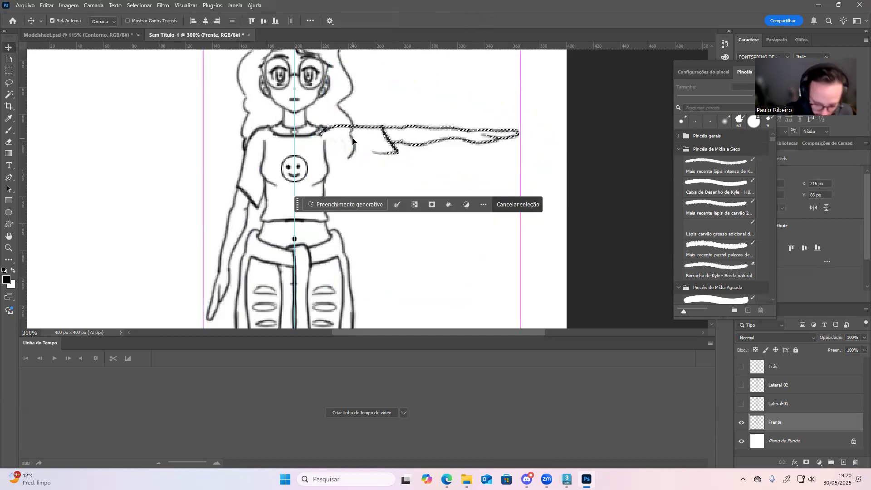
- Deselect the raised arm and clean up the overlapping shoulder line near the collar with the Eraser reduced to 6 px
{"action": "key", "text": "ctrl+plus"}
{"action": "key", "text": "ctrl+plus"}
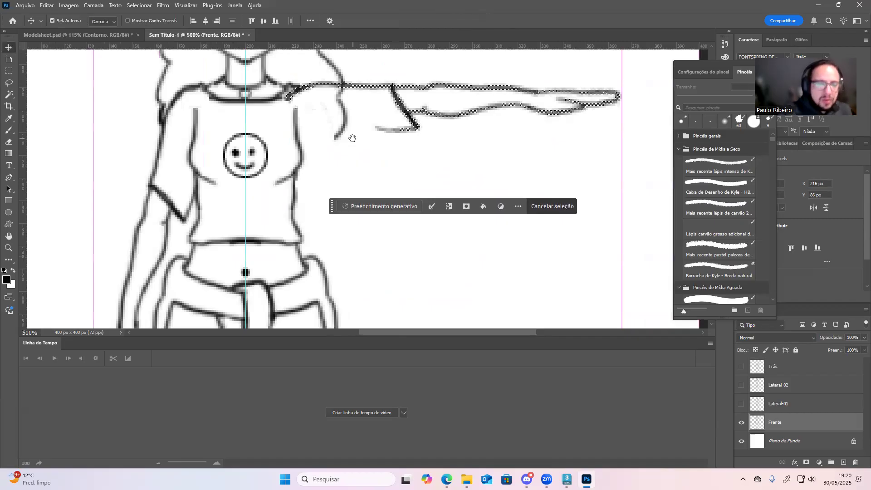
{"action": "left_click_drag", "start_coordinate": [156, 120], "coordinate": [145, 198]}
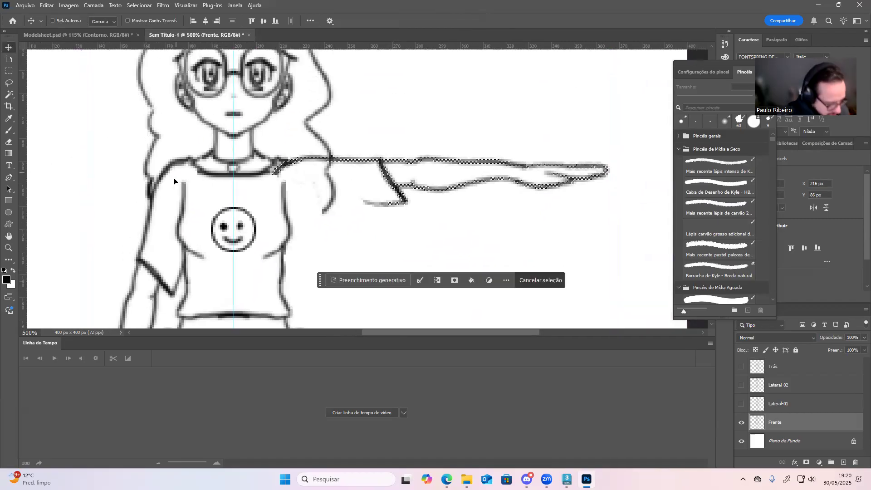
{"action": "key", "text": "e"}
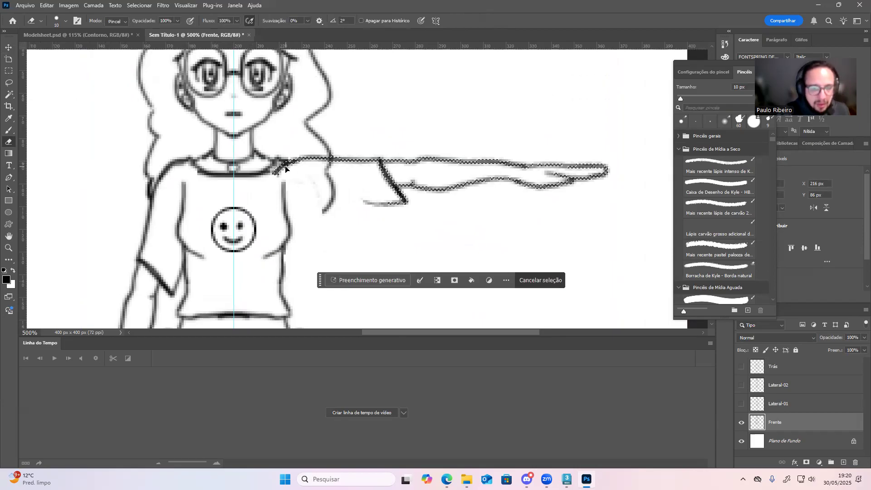
{"action": "key", "text": "ctrl+d"}
{"action": "key", "text": "bracketleft"}
{"action": "key", "text": "bracketleft"}
{"action": "key", "text": "bracketleft"}
{"action": "key", "text": "bracketleft"}
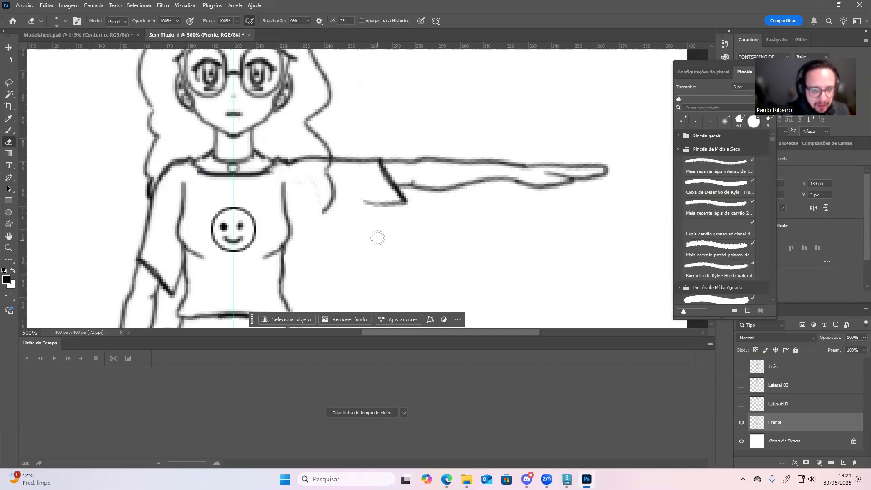
- Draw the underside of the raised sleeve from the torso to the cuff with a 2 px black brush, undoing unsatisfactory strokes
{"action": "key", "text": "b"}
{"action": "mouse_move", "coordinate": [385, 205]}
{"action": "left_mouse_down"}
{"action": "mouse_move", "coordinate": [320, 196]}
{"action": "mouse_move", "coordinate": [389, 218]}
{"action": "mouse_move", "coordinate": [338, 198]}
{"action": "mouse_move", "coordinate": [290, 197]}
{"action": "mouse_move", "coordinate": [354, 208]}
{"action": "mouse_move", "coordinate": [344, 207]}
{"action": "left_mouse_up"}
{"action": "key", "text": "ctrl+z"}
{"action": "key", "text": "ctrl+z"}
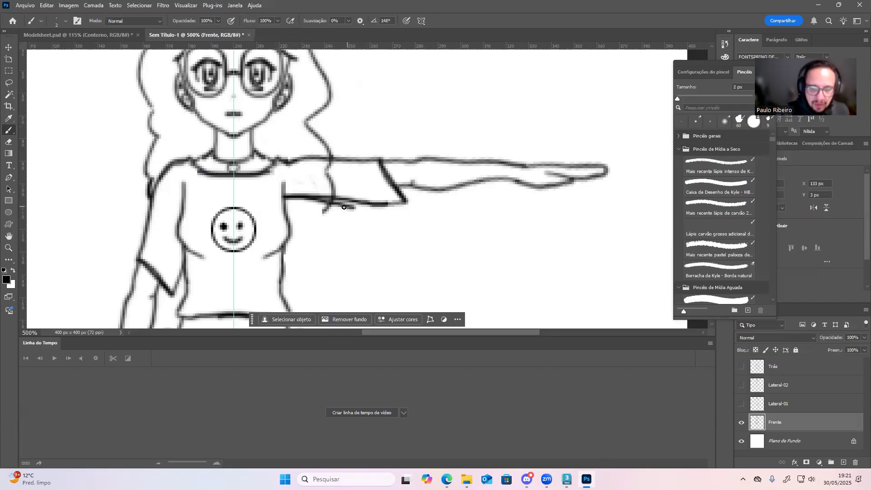
{"action": "key", "text": "ctrl+z"}
{"action": "key", "text": "ctrl+z"}
{"action": "left_click_drag", "start_coordinate": [285, 199], "coordinate": [387, 203]}
{"action": "key", "text": "ctrl+z"}
{"action": "key", "text": "ctrl+z"}
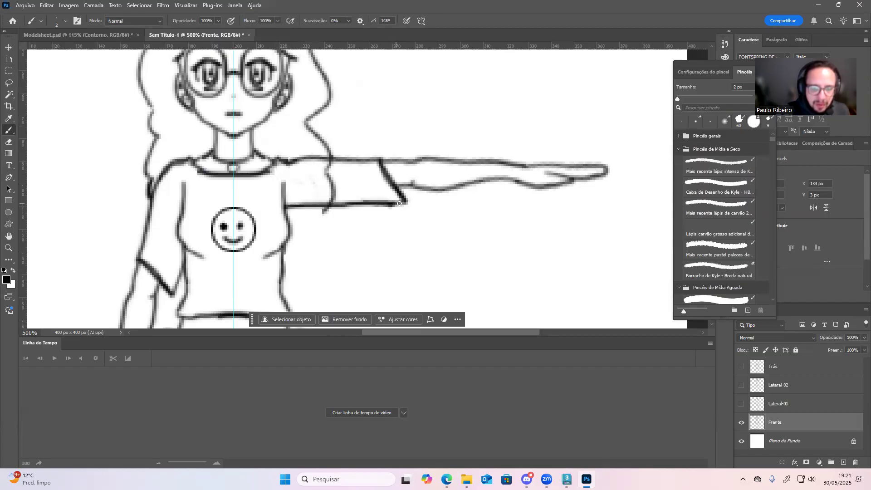
- Draw the hair tip below the raised sleeve with the 2 px brush and erase the hair line inside the sleeve
{"action": "left_click_drag", "start_coordinate": [328, 210], "coordinate": [297, 231]}
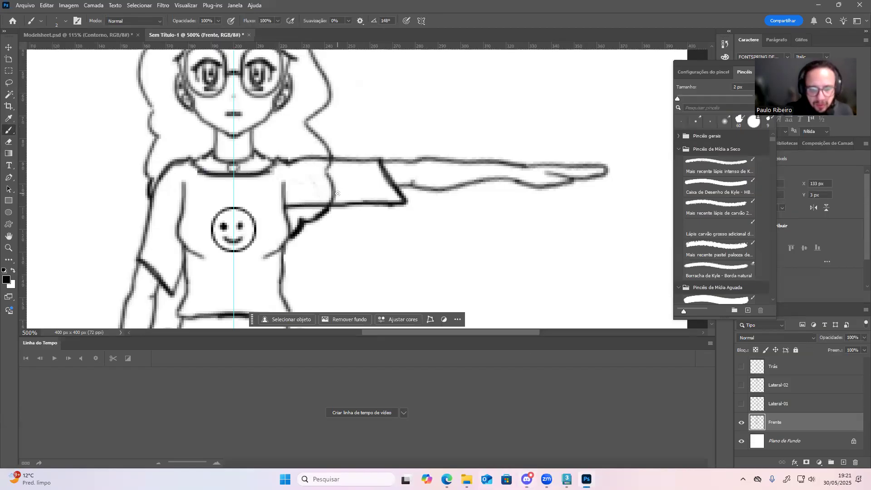
{"action": "key", "text": "e"}
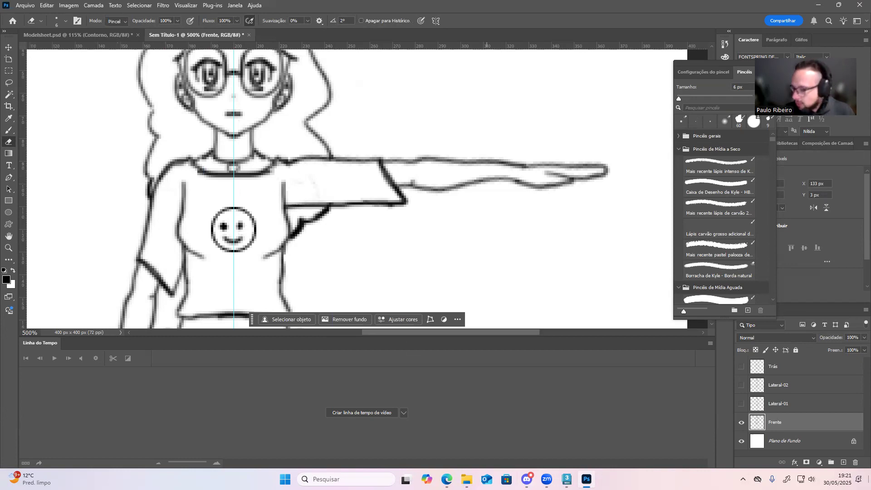
{"action": "key", "text": "alt+Tab"}
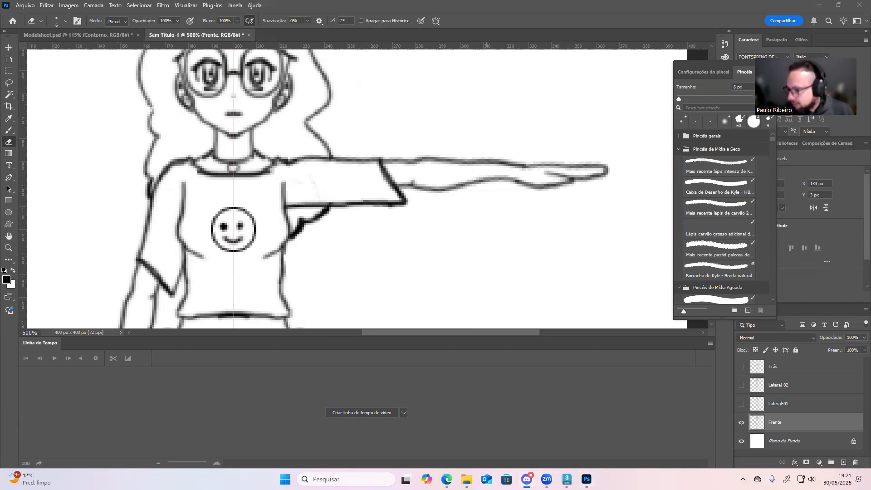
{"action": "left_click", "coordinate": [432, 126]}
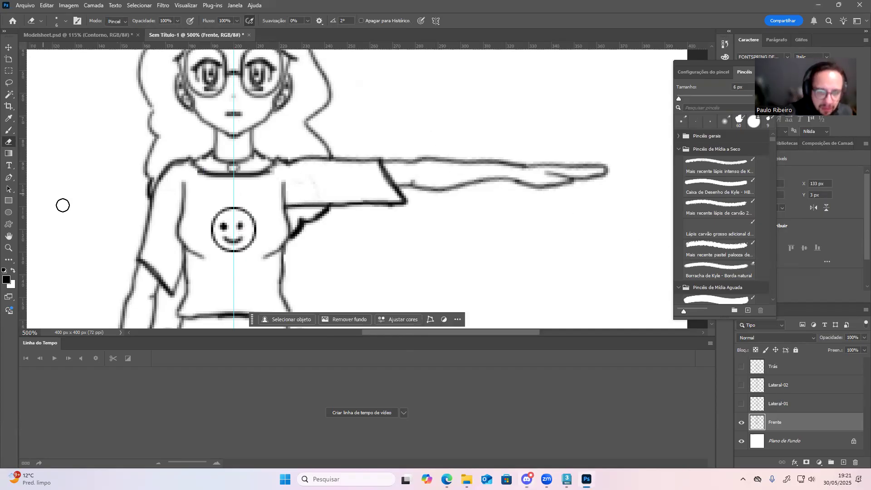
- Select the raised arm and sleeve up to the collar with the Lasso and copy them to a new layer
{"action": "left_click_drag", "start_coordinate": [194, 192], "coordinate": [262, 109]}
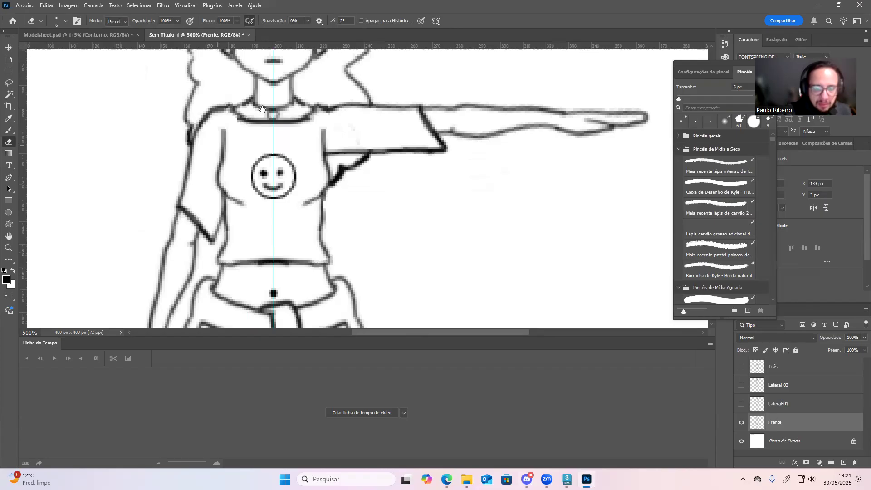
{"action": "left_click_drag", "start_coordinate": [162, 188], "coordinate": [65, 261]}
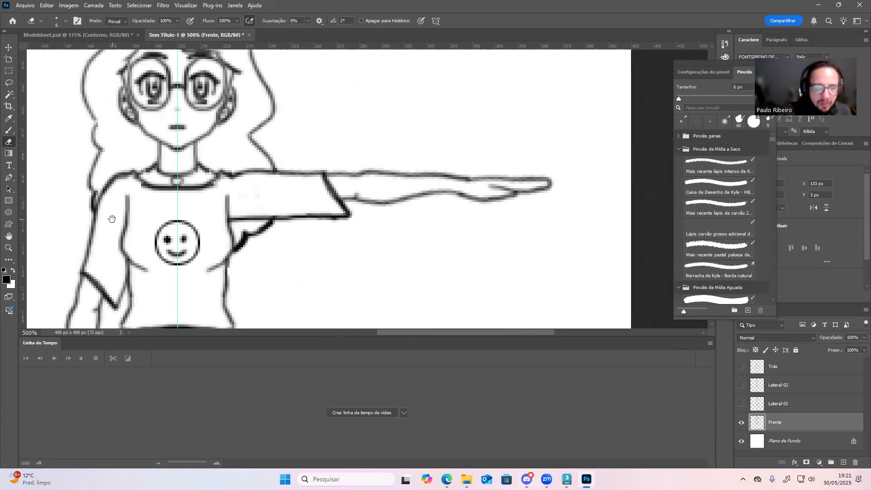
{"action": "left_click", "coordinate": [10, 83]}
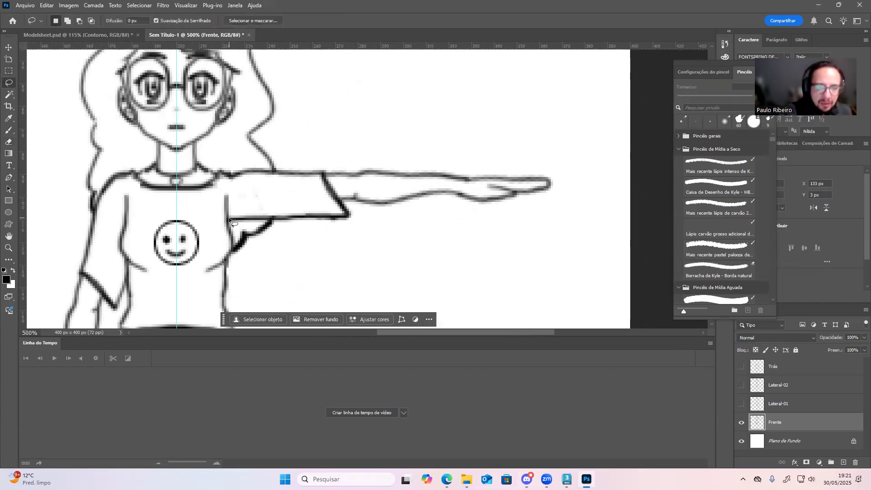
{"action": "left_click_drag", "start_coordinate": [236, 226], "coordinate": [194, 167]}
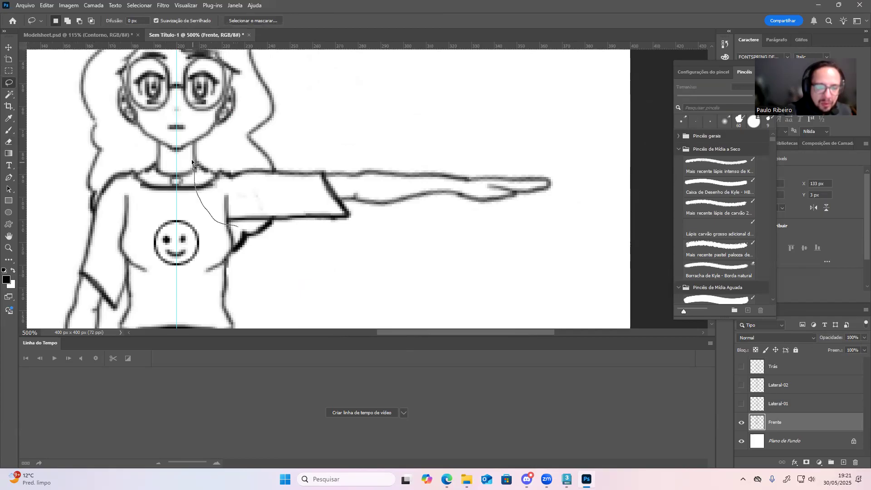
{"action": "mouse_move", "coordinate": [283, 171]}
{"action": "left_mouse_down"}
{"action": "mouse_move", "coordinate": [469, 139]}
{"action": "mouse_move", "coordinate": [580, 191]}
{"action": "mouse_move", "coordinate": [325, 243]}
{"action": "mouse_move", "coordinate": [243, 227]}
{"action": "left_mouse_up"}
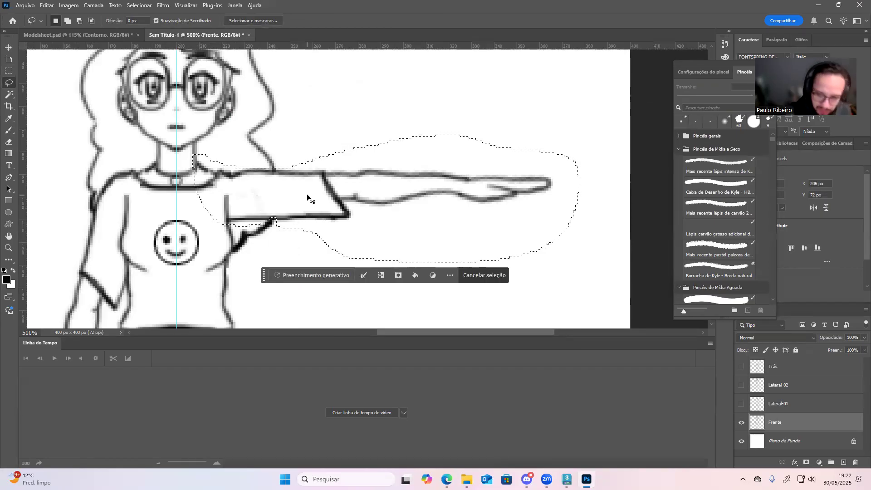
{"action": "key", "text": "ctrl+j"}
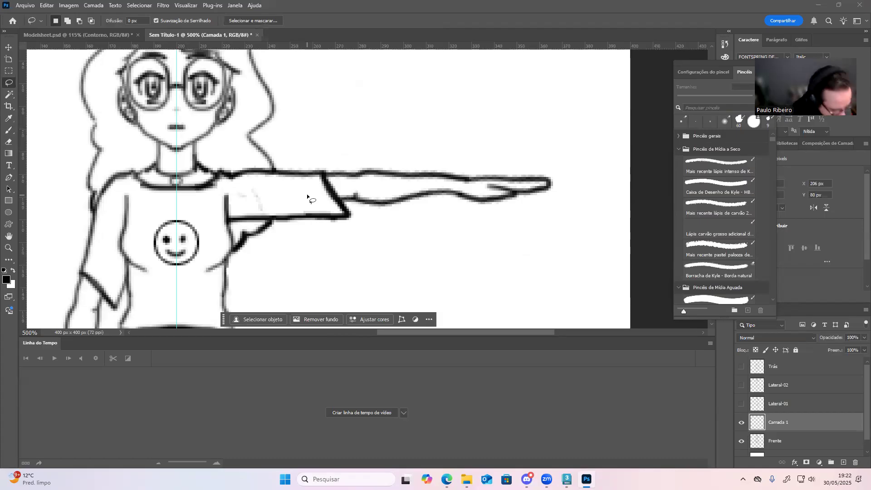
- Flip the copied arm horizontally with a width of -100% and align it with the opposite shoulder
{"action": "key", "text": "ctrl+t"}
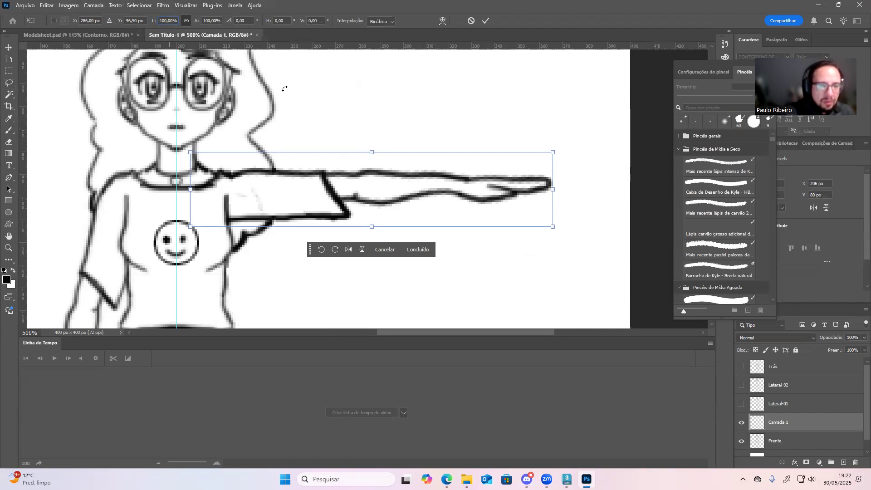
{"action": "type", "text": "-"}
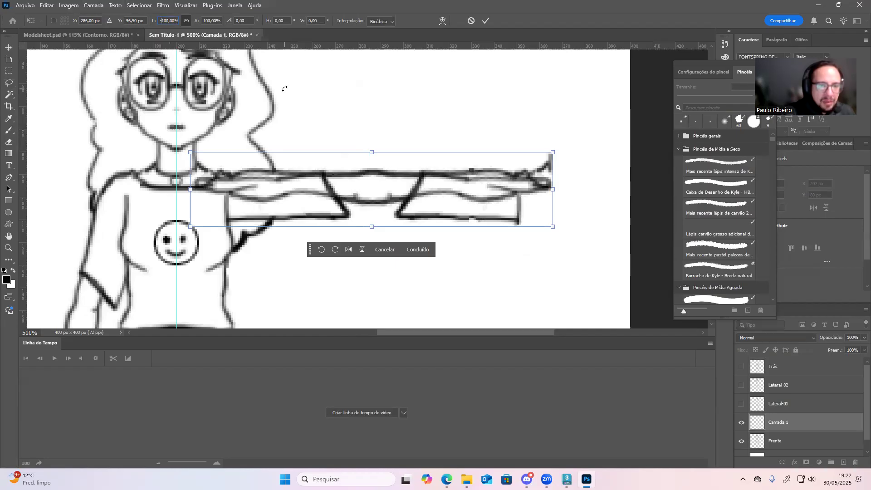
{"action": "left_click", "coordinate": [485, 21]}
{"action": "key", "text": "v"}
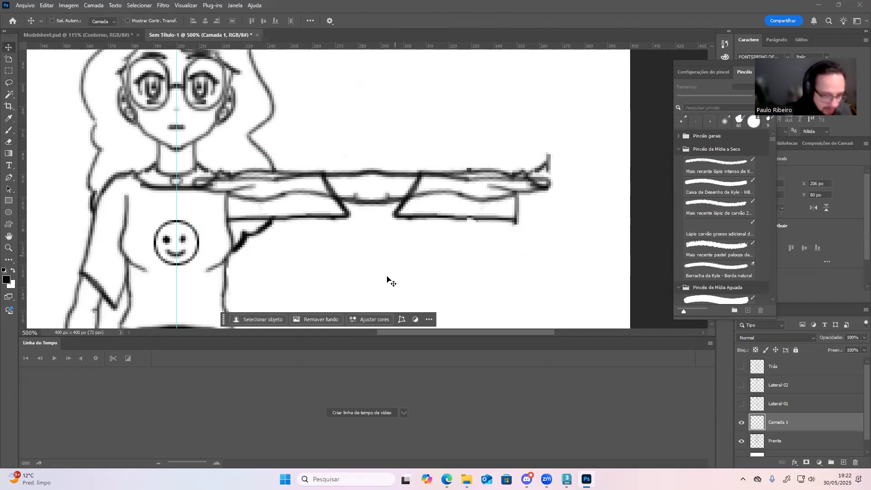
{"action": "left_click_drag", "start_coordinate": [417, 220], "coordinate": [114, 220]}
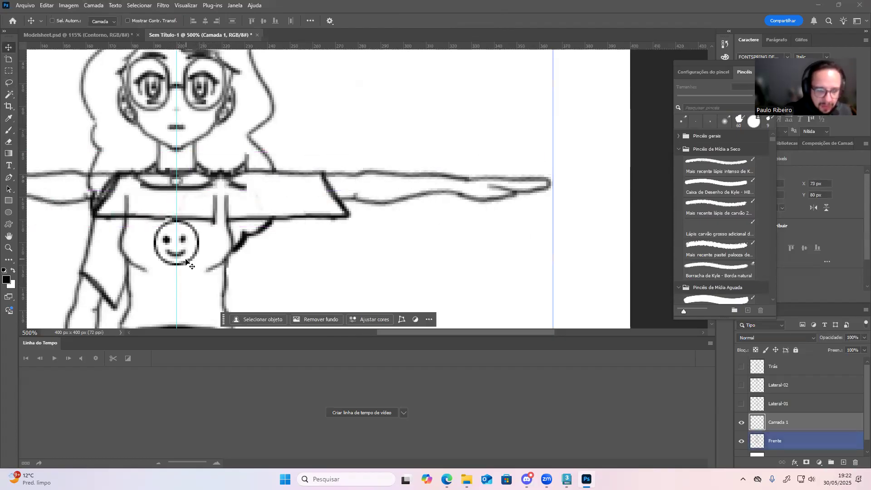
{"action": "left_click_drag", "start_coordinate": [455, 333], "coordinate": [381, 332]}
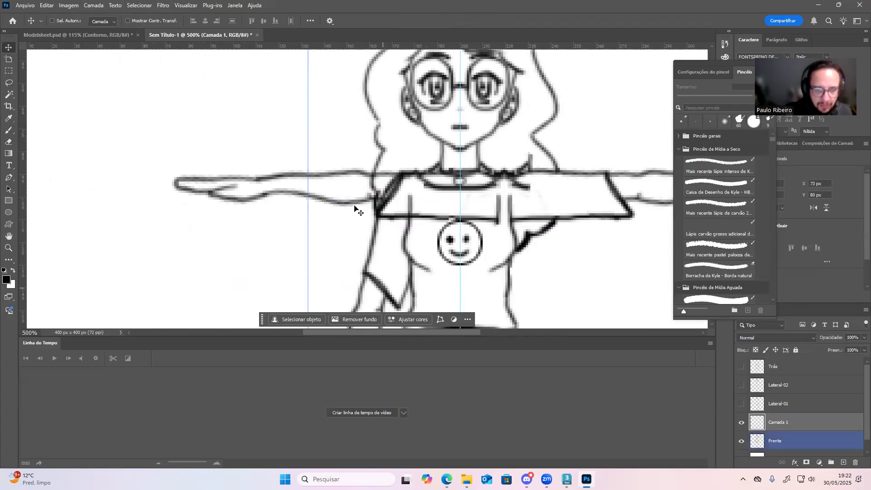
{"action": "left_click_drag", "start_coordinate": [352, 202], "coordinate": [263, 205]}
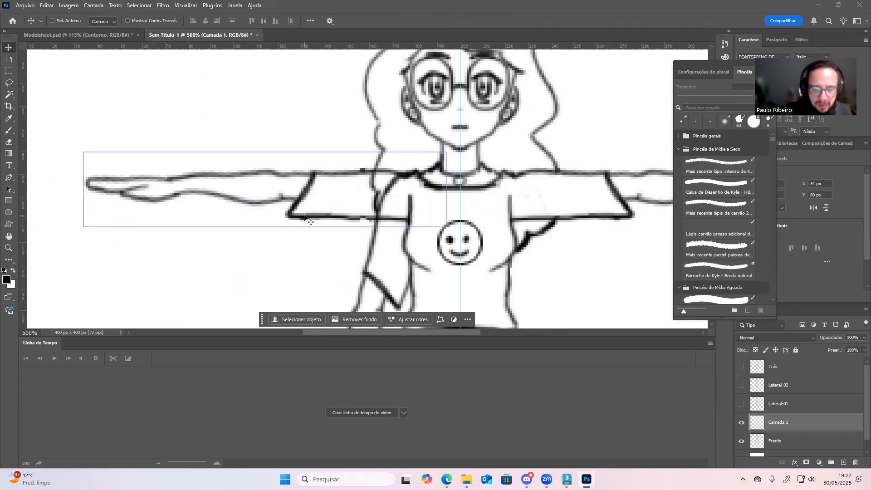
- Erase the original lowered arm and sleeve and the stray lines inside the mirrored sleeve on the Frente layer with the 6 px Eraser
{"action": "scroll", "coordinate": [399, 227], "scroll_direction": "down", "scroll_amount": 6}
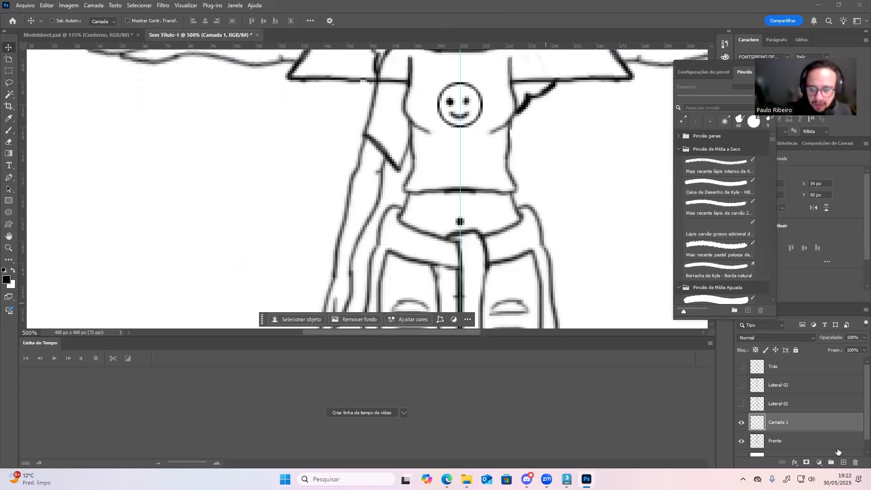
{"action": "left_click", "coordinate": [838, 439]}
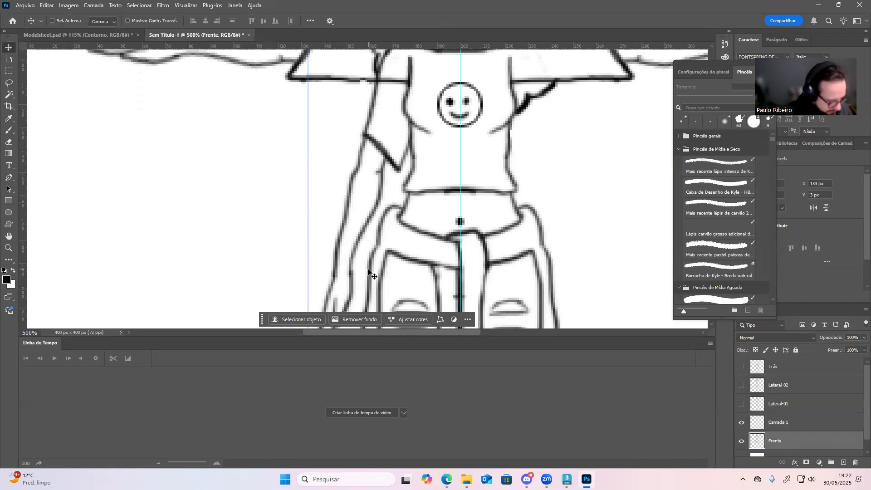
{"action": "key", "text": "b"}
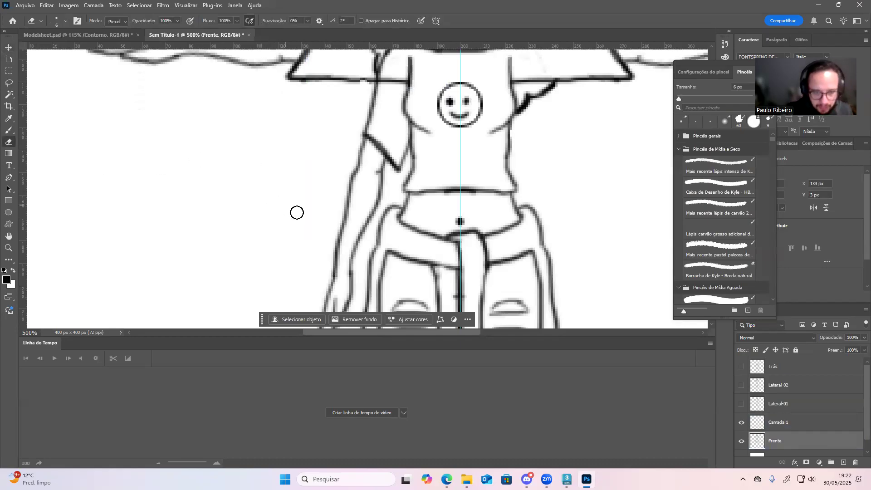
{"action": "left_click_drag", "start_coordinate": [394, 166], "coordinate": [386, 153]}
{"action": "mouse_move", "coordinate": [384, 74]}
{"action": "left_mouse_down"}
{"action": "mouse_move", "coordinate": [363, 132]}
{"action": "mouse_move", "coordinate": [381, 131]}
{"action": "mouse_move", "coordinate": [396, 155]}
{"action": "mouse_move", "coordinate": [400, 141]}
{"action": "mouse_move", "coordinate": [404, 151]}
{"action": "mouse_move", "coordinate": [402, 139]}
{"action": "mouse_move", "coordinate": [388, 181]}
{"action": "mouse_move", "coordinate": [369, 114]}
{"action": "mouse_move", "coordinate": [347, 293]}
{"action": "mouse_move", "coordinate": [336, 313]}
{"action": "mouse_move", "coordinate": [326, 291]}
{"action": "left_mouse_up"}
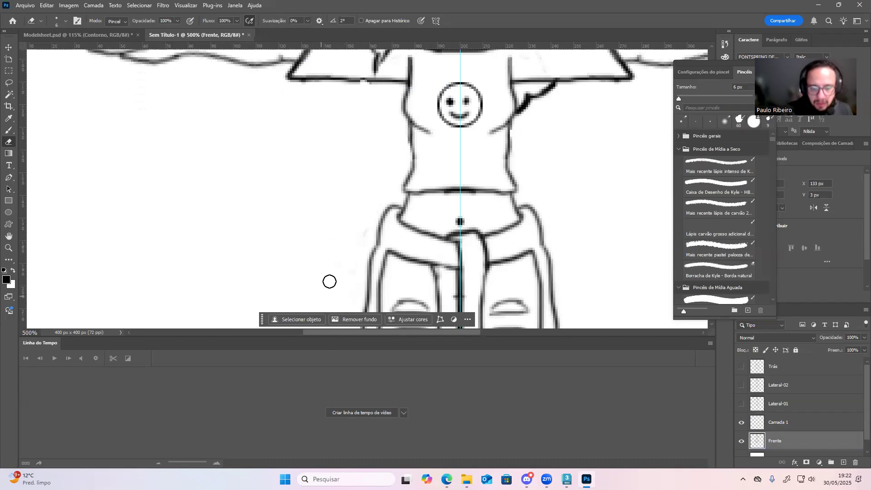
{"action": "left_click_drag", "start_coordinate": [336, 97], "coordinate": [243, 295]}
{"action": "mouse_move", "coordinate": [295, 259]}
{"action": "left_mouse_down"}
{"action": "mouse_move", "coordinate": [281, 262]}
{"action": "mouse_move", "coordinate": [292, 268]}
{"action": "mouse_move", "coordinate": [281, 254]}
{"action": "mouse_move", "coordinate": [301, 243]}
{"action": "mouse_move", "coordinate": [311, 249]}
{"action": "mouse_move", "coordinate": [286, 244]}
{"action": "left_mouse_up"}
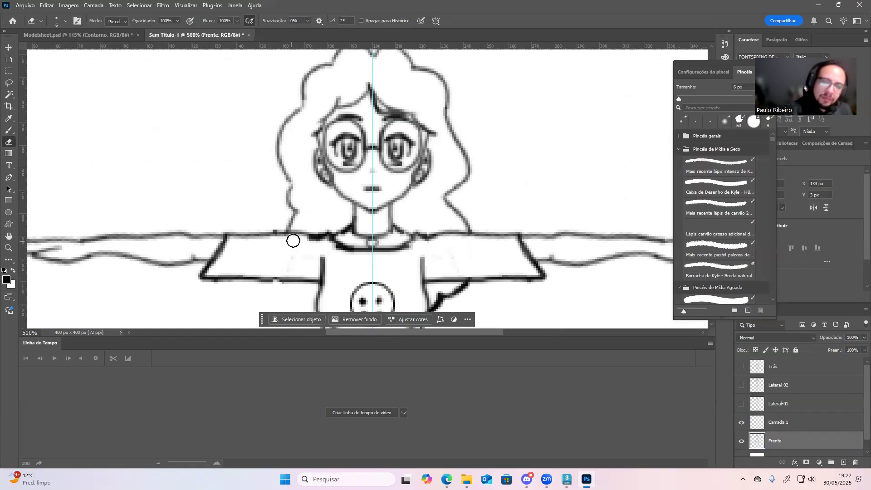
{"action": "left_click_drag", "start_coordinate": [269, 275], "coordinate": [277, 216]}
- Draw the hair tip below the mirrored sleeve on the Frente layer with the 2 px black brush
{"action": "key", "text": "b"}
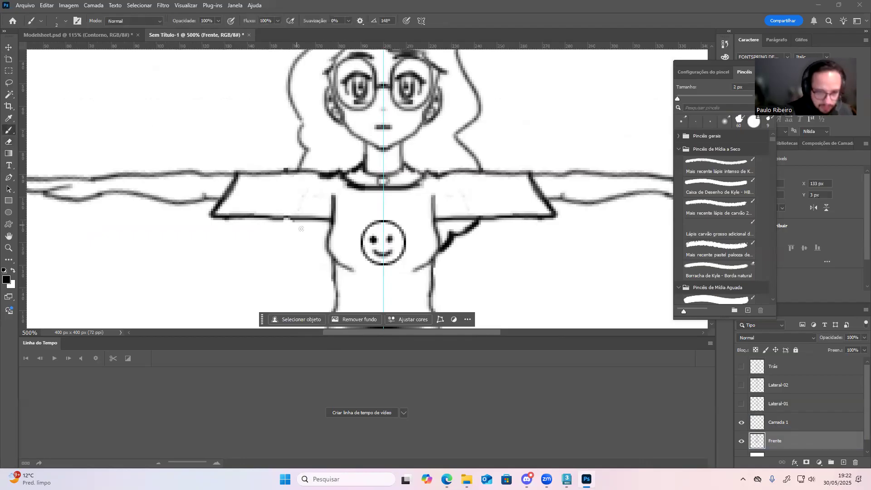
{"action": "mouse_move", "coordinate": [294, 218]}
{"action": "left_mouse_down"}
{"action": "mouse_move", "coordinate": [294, 231]}
{"action": "mouse_move", "coordinate": [315, 239]}
{"action": "mouse_move", "coordinate": [332, 263]}
{"action": "left_mouse_up"}
{"action": "scroll", "coordinate": [326, 172], "scroll_direction": "up", "scroll_amount": 3}
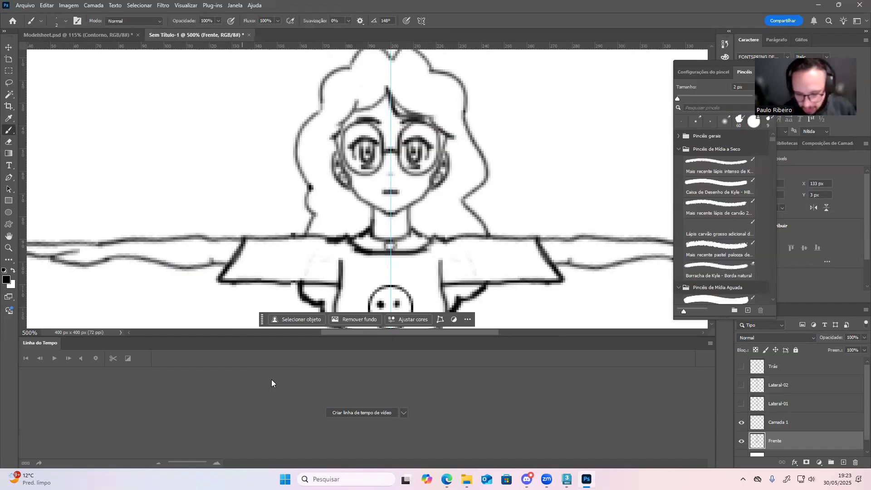
- Redraw the original raised sleeve's cuff as a vertical 2 px line, extend the forearm's underside to it, and erase the slanted cuff
{"action": "scroll", "coordinate": [346, 243], "scroll_direction": "down", "scroll_amount": 3, "text": "alt"}
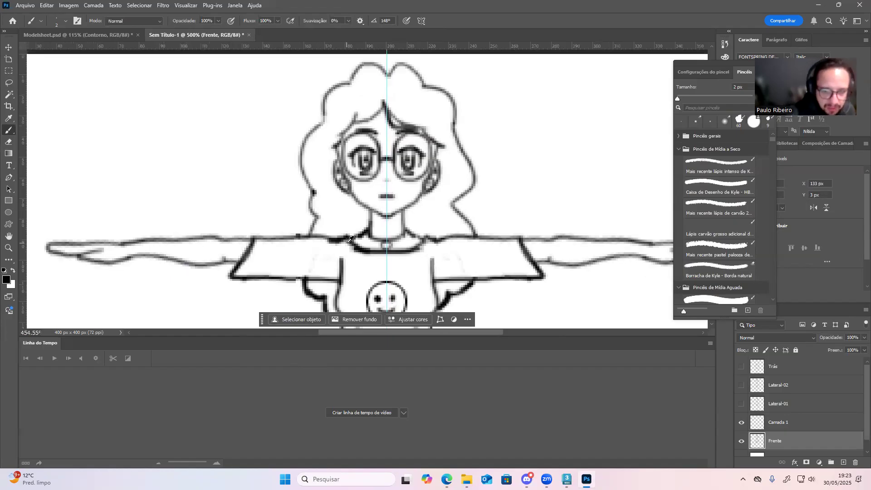
{"action": "scroll", "coordinate": [350, 242], "scroll_direction": "down", "scroll_amount": 2, "text": "alt"}
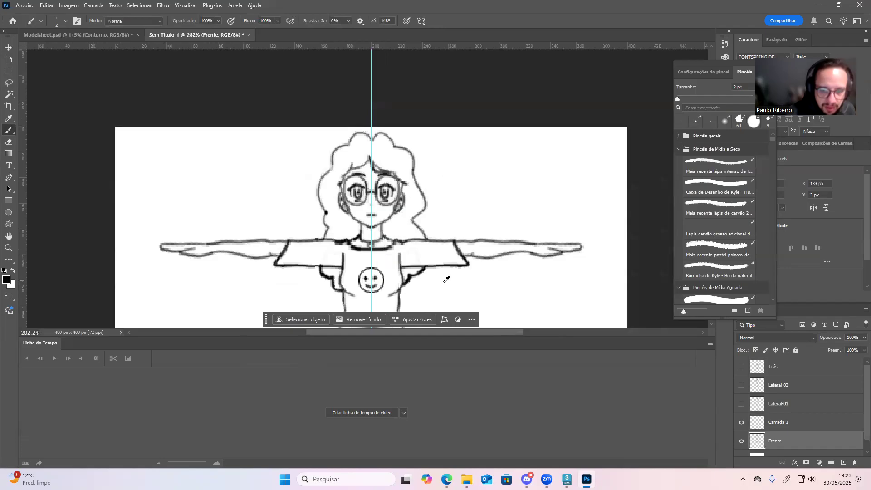
{"action": "scroll", "coordinate": [445, 279], "scroll_direction": "up", "scroll_amount": 5, "text": "alt"}
{"action": "scroll", "coordinate": [470, 200], "scroll_direction": "up", "scroll_amount": 1, "text": "alt"}
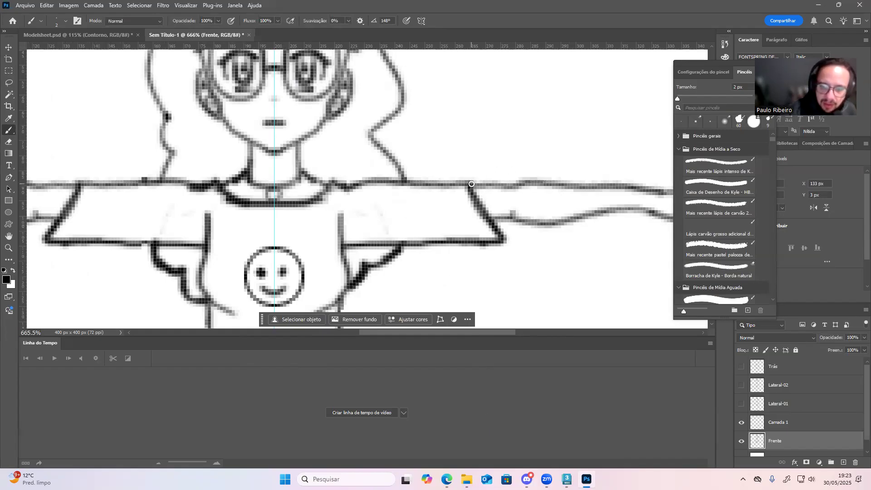
{"action": "left_click_drag", "start_coordinate": [468, 190], "coordinate": [468, 232]}
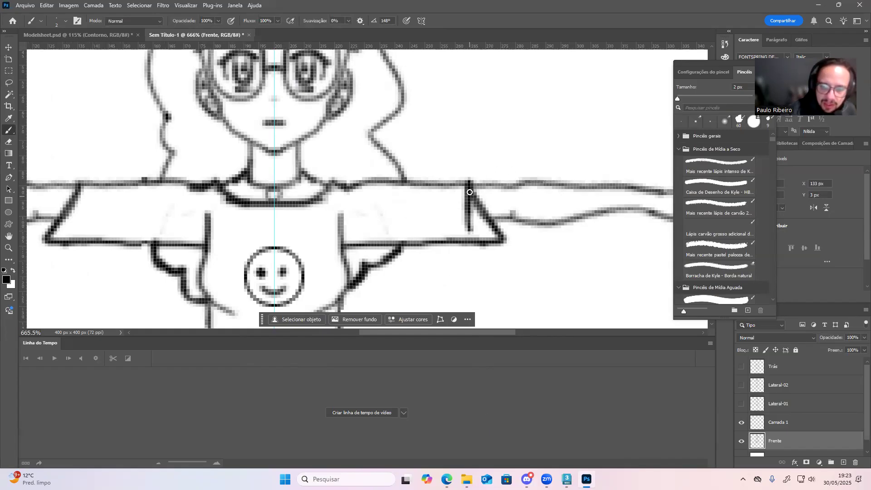
{"action": "key", "text": "ctrl+z"}
{"action": "mouse_move", "coordinate": [468, 183]}
{"action": "left_mouse_down"}
{"action": "mouse_move", "coordinate": [468, 244]}
{"action": "mouse_move", "coordinate": [482, 219]}
{"action": "mouse_move", "coordinate": [510, 216]}
{"action": "mouse_move", "coordinate": [477, 219]}
{"action": "left_mouse_up"}
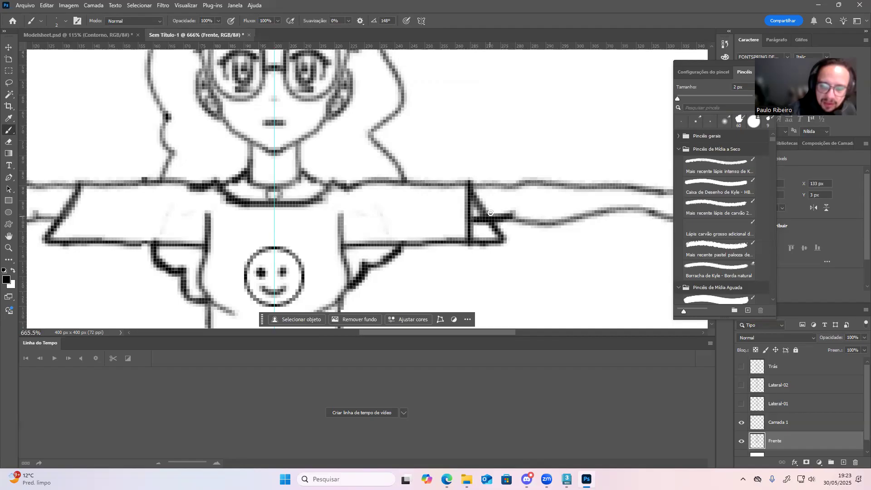
{"action": "key", "text": "e"}
{"action": "mouse_move", "coordinate": [484, 211]}
{"action": "left_mouse_down"}
{"action": "mouse_move", "coordinate": [504, 210]}
{"action": "mouse_move", "coordinate": [480, 209]}
{"action": "mouse_move", "coordinate": [476, 196]}
{"action": "mouse_move", "coordinate": [500, 231]}
{"action": "mouse_move", "coordinate": [479, 241]}
{"action": "mouse_move", "coordinate": [501, 231]}
{"action": "left_mouse_up"}
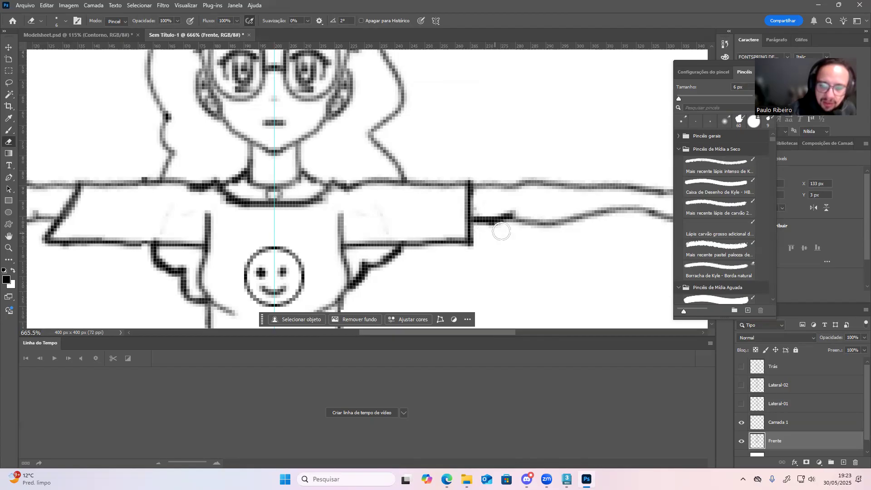
- Redraw the mirrored sleeve's cuff as a vertical line joined to the forearm's underside, and erase the slanted cuff from the Camada 1 layer
{"action": "left_click_drag", "start_coordinate": [246, 209], "coordinate": [333, 234]}
{"action": "key", "text": "b"}
{"action": "mouse_move", "coordinate": [282, 169]}
{"action": "left_mouse_down"}
{"action": "mouse_move", "coordinate": [282, 232]}
{"action": "mouse_move", "coordinate": [279, 209]}
{"action": "left_mouse_up"}
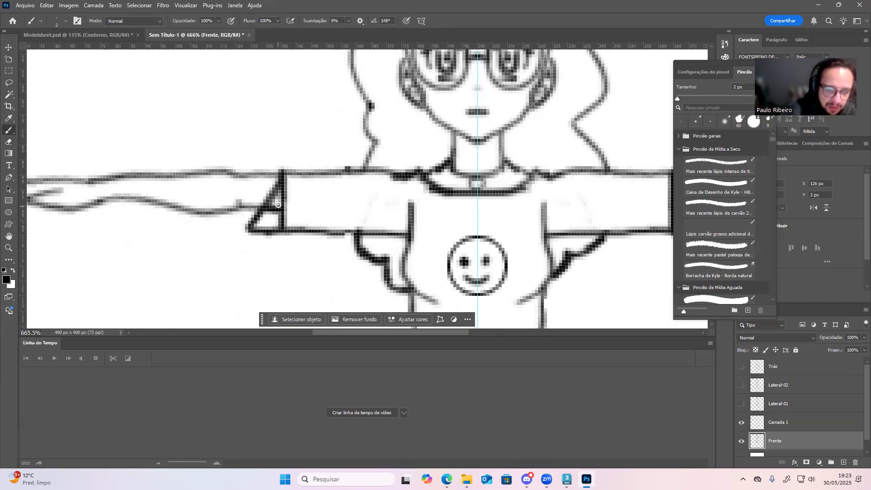
{"action": "key", "text": "e"}
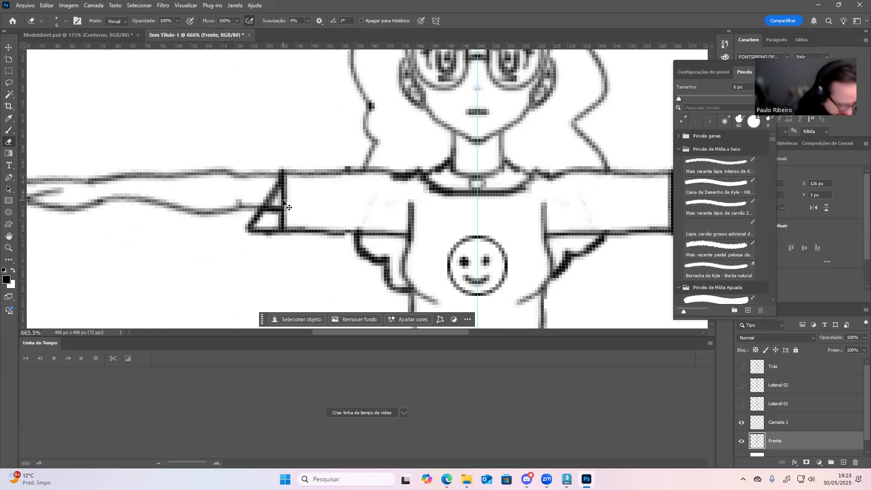
{"action": "key", "text": "ctrl+e"}
{"action": "key", "text": "ctrl+z"}
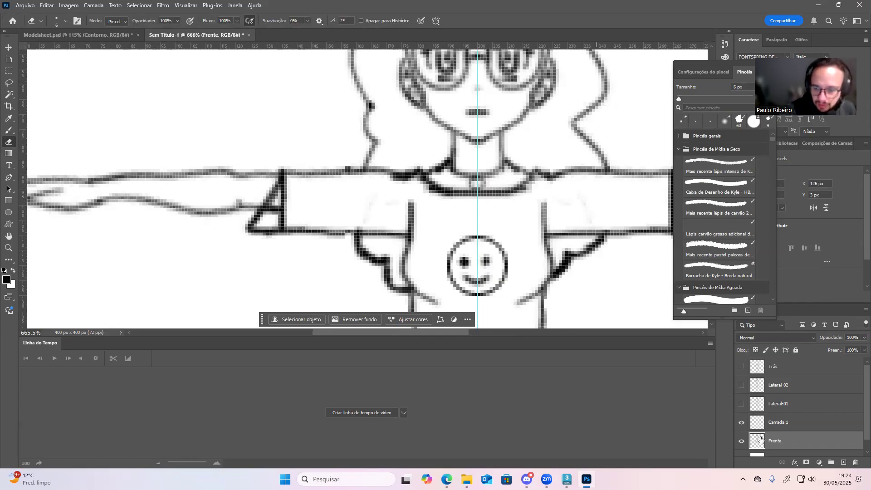
{"action": "left_click", "coordinate": [775, 424]}
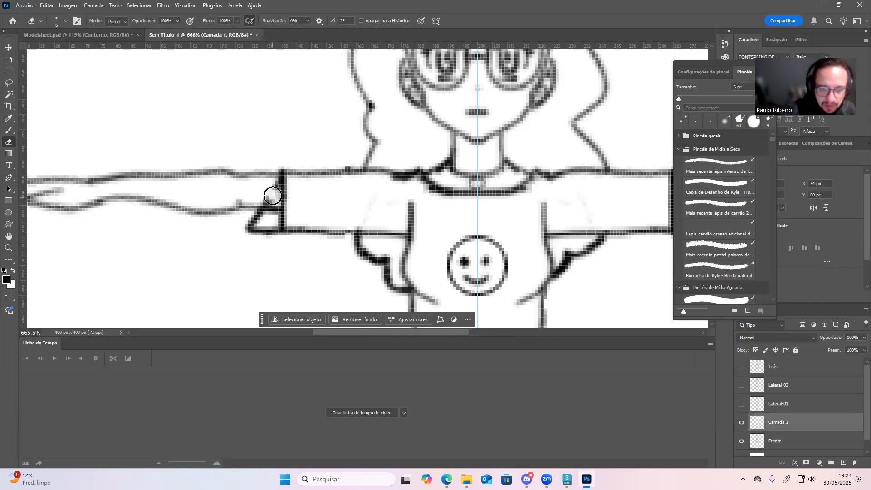
{"action": "mouse_move", "coordinate": [259, 216]}
{"action": "left_mouse_down"}
{"action": "mouse_move", "coordinate": [249, 222]}
{"action": "mouse_move", "coordinate": [268, 229]}
{"action": "mouse_move", "coordinate": [270, 246]}
{"action": "left_mouse_up"}
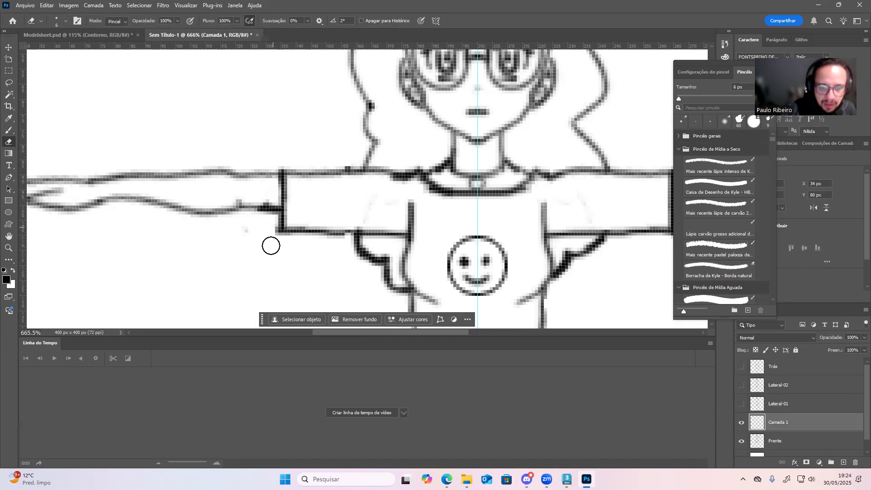
- Merge the Camada 1 and Frente layers and rename the merged layer Frente
{"action": "left_click", "coordinate": [761, 442], "text": "shift"}
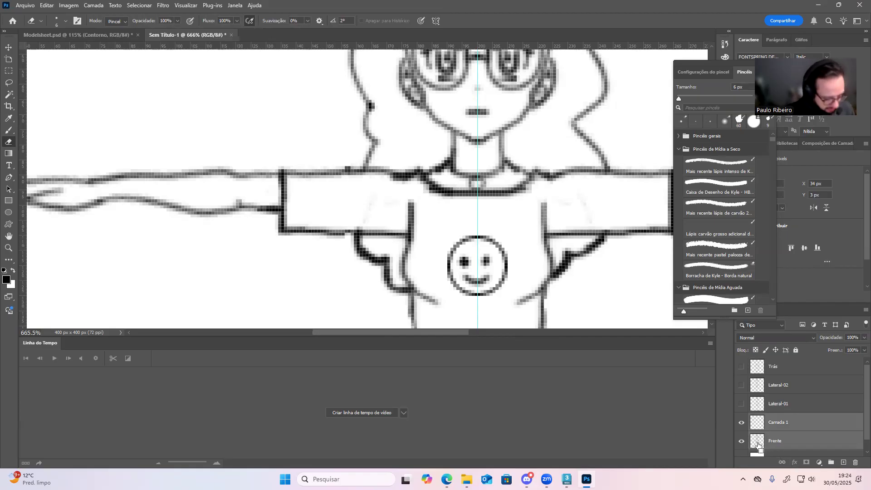
{"action": "key", "text": "ctrl+e"}
{"action": "double_click", "coordinate": [774, 422]}
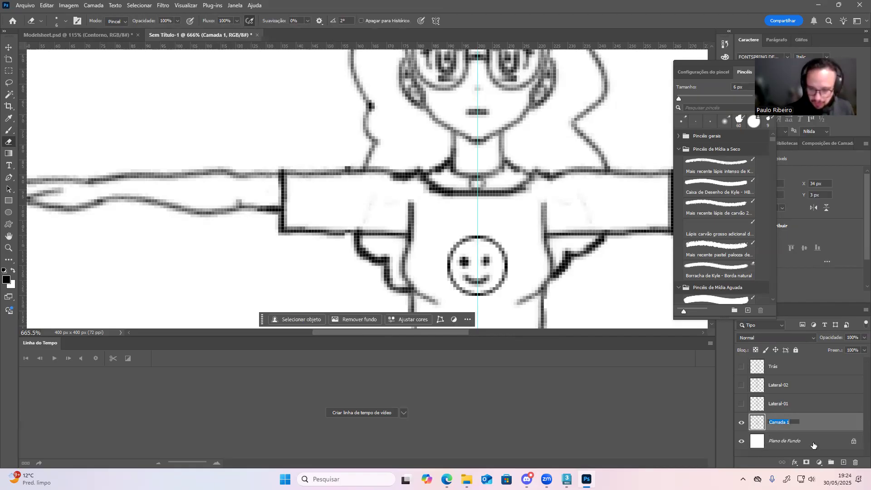
{"action": "type", "text": "Frente"}
{"action": "key", "text": "Return"}
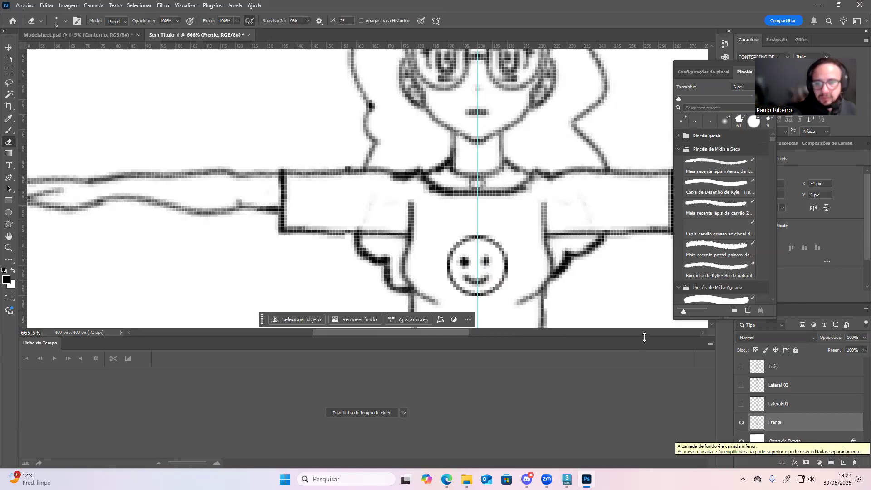
- Hide the Frente layer, and show and select the Lateral-01 layer
{"action": "scroll", "coordinate": [562, 254], "scroll_direction": "down", "scroll_amount": 5, "text": "alt"}
{"action": "mouse_move", "coordinate": [496, 205]}
{"action": "left_mouse_down"}
{"action": "mouse_move", "coordinate": [313, 156]}
{"action": "mouse_move", "coordinate": [302, 143]}
{"action": "left_mouse_up"}
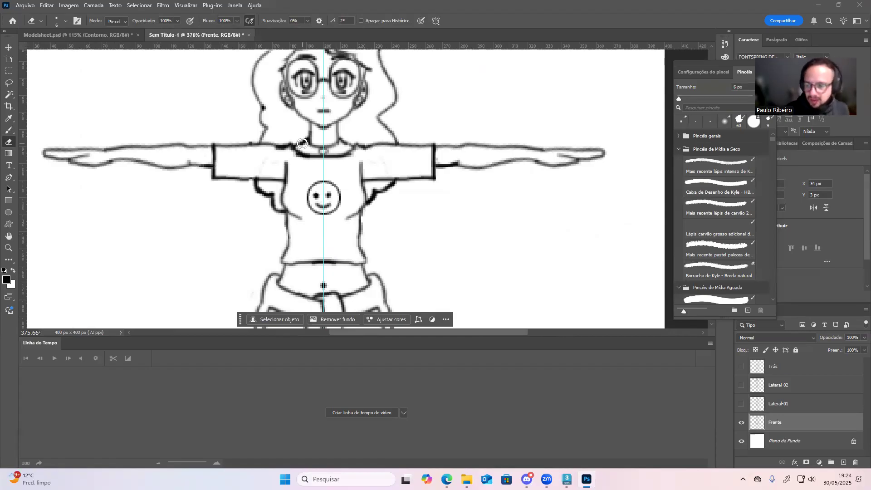
{"action": "left_click", "coordinate": [741, 422]}
{"action": "left_click", "coordinate": [741, 403]}
{"action": "scroll", "coordinate": [373, 243], "scroll_direction": "down", "scroll_amount": 3}
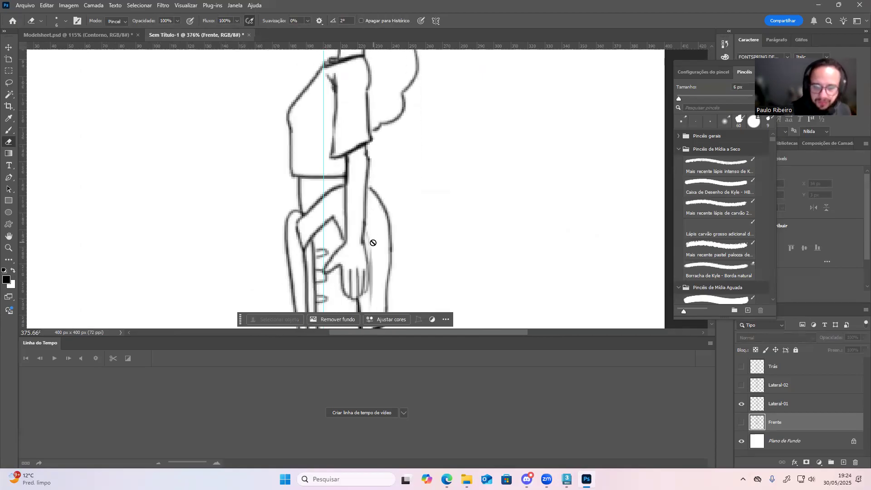
{"action": "scroll", "coordinate": [341, 222], "scroll_direction": "down", "scroll_amount": 2}
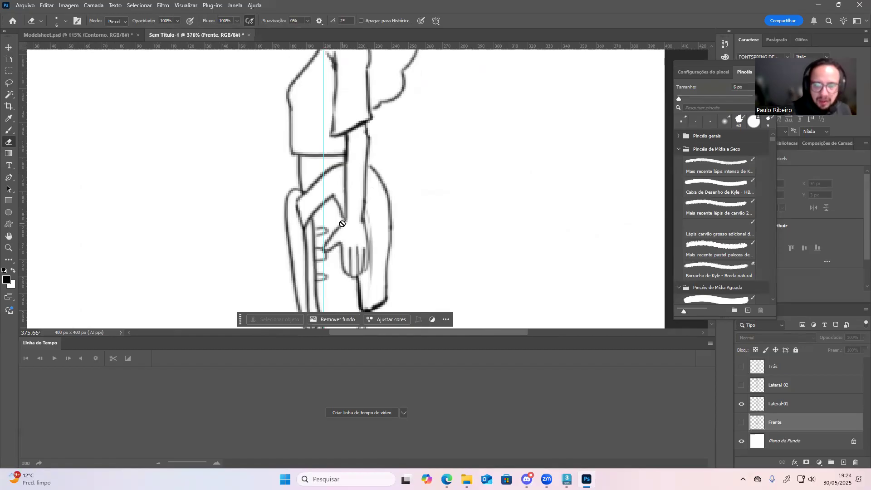
{"action": "scroll", "coordinate": [342, 223], "scroll_direction": "down", "scroll_amount": 5}
{"action": "scroll", "coordinate": [342, 226], "scroll_direction": "up", "scroll_amount": 4}
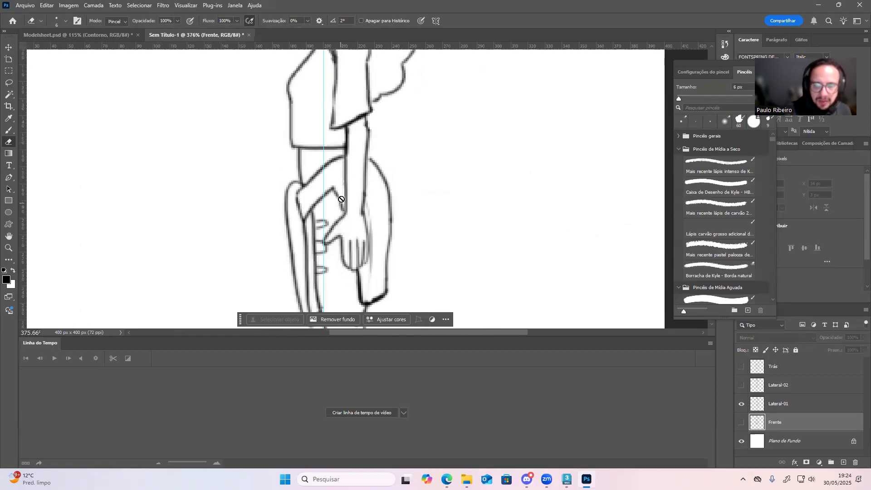
{"action": "left_click", "coordinate": [778, 404]}
- Draw the hip's upper curve and the torso's back contour through the sleeve and arm on the Lateral-01 layer with a 2 px brush
{"action": "scroll", "coordinate": [361, 200], "scroll_direction": "up", "scroll_amount": 2}
{"action": "scroll", "coordinate": [360, 200], "scroll_direction": "down", "scroll_amount": 4}
{"action": "scroll", "coordinate": [361, 242], "scroll_direction": "up", "scroll_amount": 4}
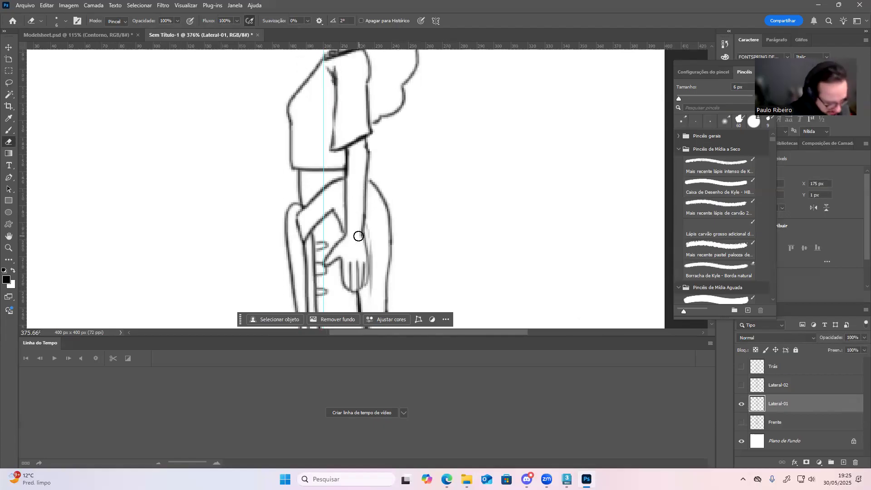
{"action": "key", "text": "b"}
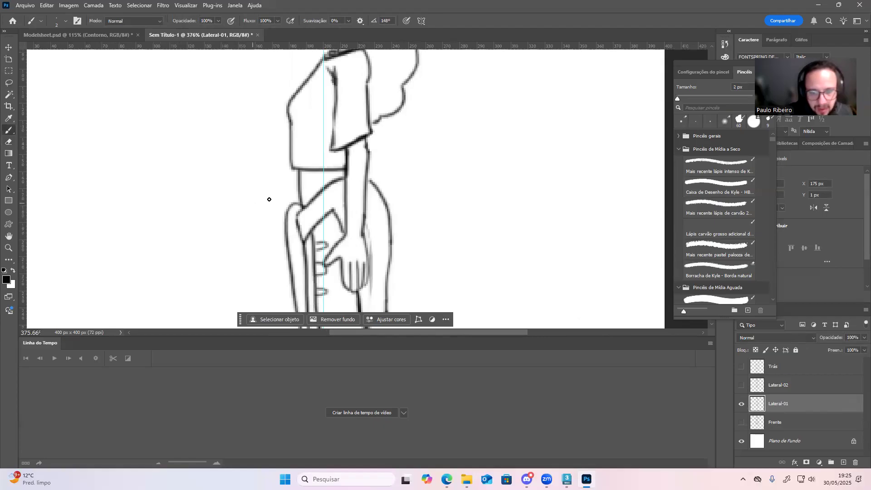
{"action": "left_click_drag", "start_coordinate": [344, 178], "coordinate": [372, 184]}
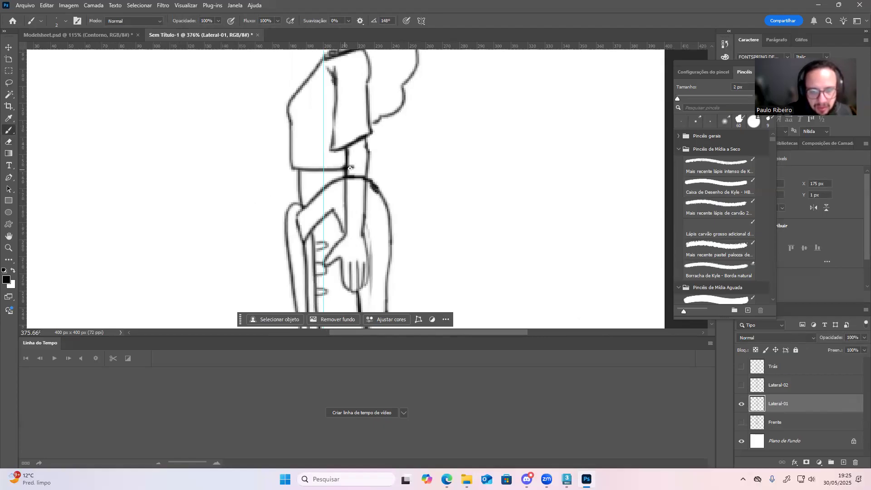
{"action": "left_click_drag", "start_coordinate": [358, 143], "coordinate": [353, 167]}
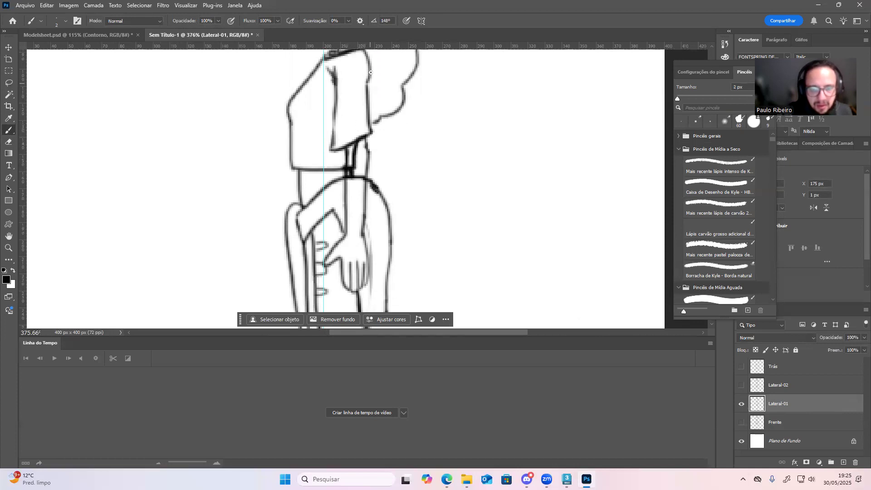
{"action": "mouse_move", "coordinate": [362, 96]}
{"action": "left_mouse_down"}
{"action": "mouse_move", "coordinate": [366, 86]}
{"action": "mouse_move", "coordinate": [348, 148]}
{"action": "mouse_move", "coordinate": [360, 109]}
{"action": "left_mouse_up"}
{"action": "left_click_drag", "start_coordinate": [370, 73], "coordinate": [351, 127]}
- Erase the sleeve, arm and hand from the side view with a 6 px eraser, keeping the new back contour
{"action": "key", "text": "e"}
{"action": "key", "text": "ctrl+z"}
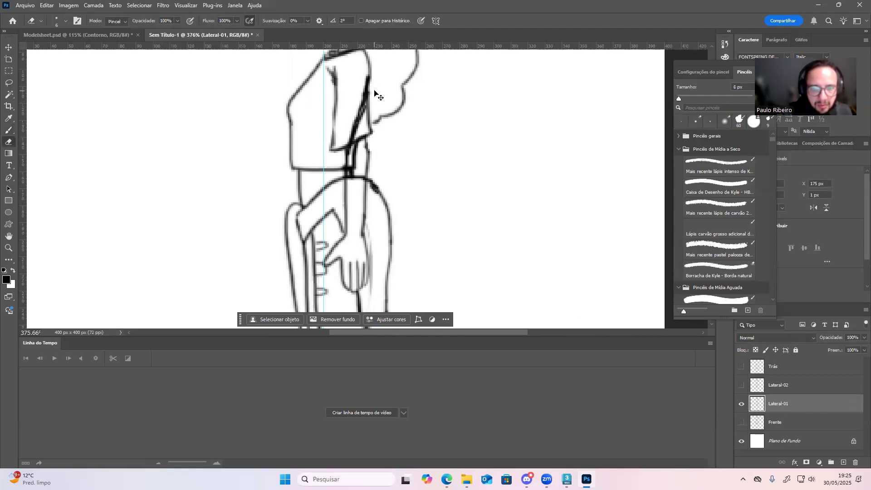
{"action": "left_click_drag", "start_coordinate": [370, 99], "coordinate": [363, 118]}
{"action": "mouse_move", "coordinate": [372, 74]}
{"action": "left_mouse_down"}
{"action": "mouse_move", "coordinate": [371, 174]}
{"action": "mouse_move", "coordinate": [339, 145]}
{"action": "mouse_move", "coordinate": [331, 65]}
{"action": "left_mouse_up"}
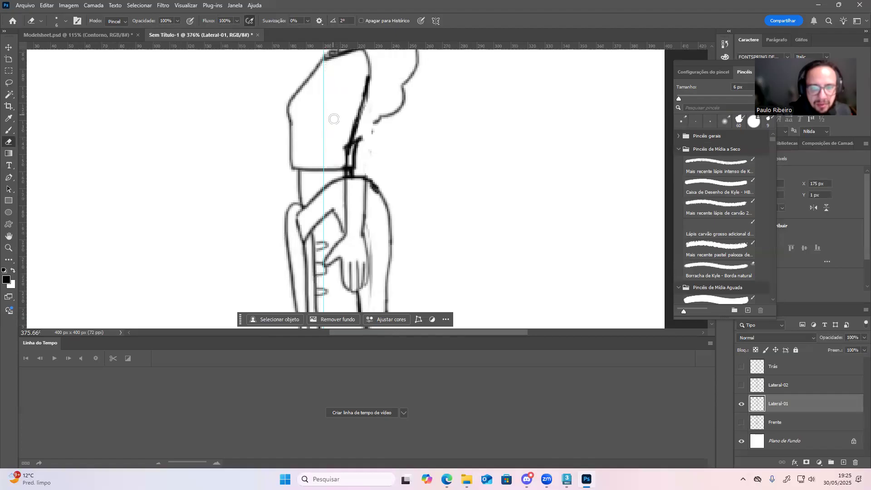
{"action": "mouse_move", "coordinate": [339, 141]}
{"action": "left_mouse_down"}
{"action": "mouse_move", "coordinate": [356, 139]}
{"action": "mouse_move", "coordinate": [353, 157]}
{"action": "mouse_move", "coordinate": [361, 136]}
{"action": "mouse_move", "coordinate": [356, 167]}
{"action": "mouse_move", "coordinate": [358, 158]}
{"action": "left_mouse_up"}
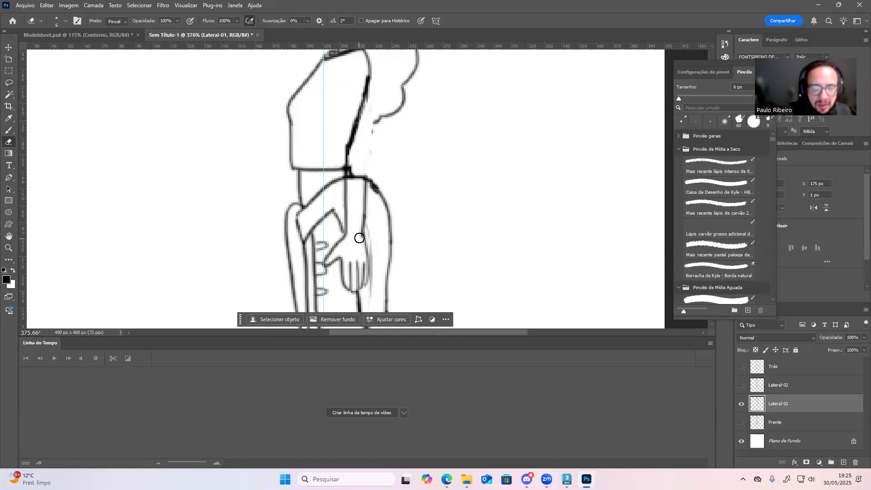
{"action": "left_click_drag", "start_coordinate": [351, 232], "coordinate": [343, 181]}
{"action": "left_click_drag", "start_coordinate": [363, 221], "coordinate": [370, 298]}
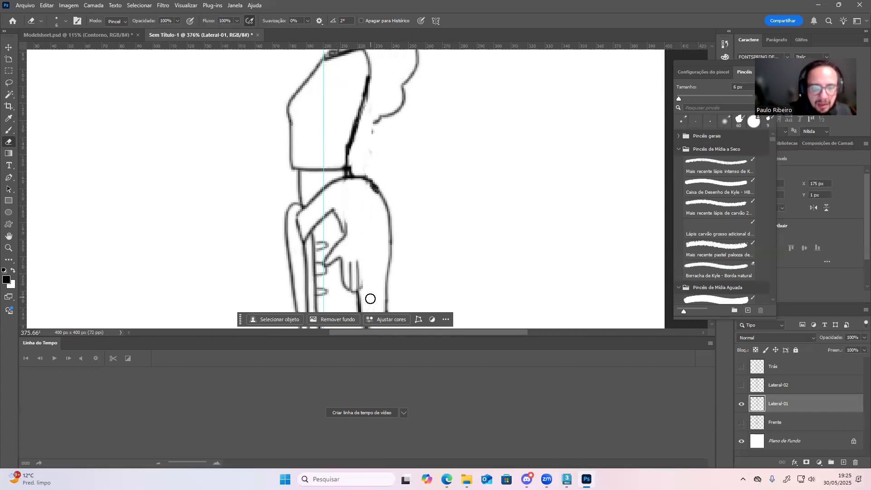
{"action": "mouse_move", "coordinate": [329, 265]}
{"action": "left_mouse_down"}
{"action": "mouse_move", "coordinate": [332, 244]}
{"action": "mouse_move", "coordinate": [340, 246]}
{"action": "mouse_move", "coordinate": [349, 292]}
{"action": "mouse_move", "coordinate": [358, 255]}
{"action": "left_mouse_up"}
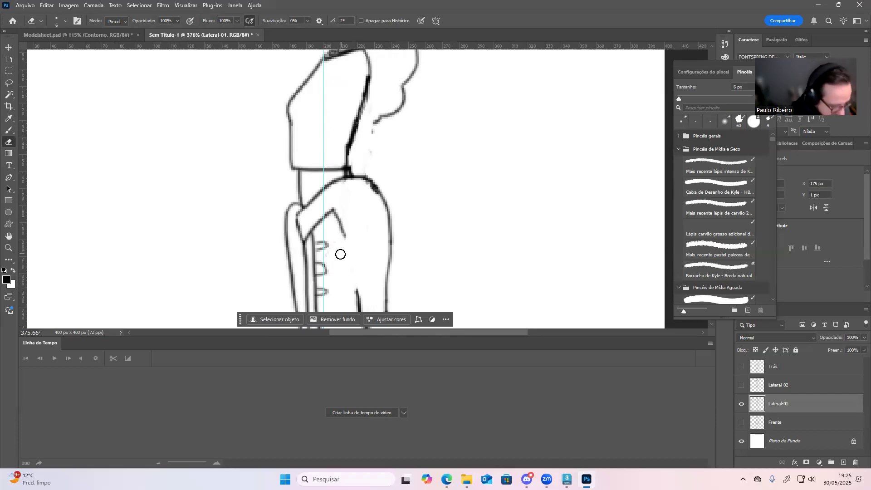
- Redraw the trouser line where the hand was and close the hair's lower tip against the back using the 2 px brush
{"action": "key", "text": "b"}
{"action": "mouse_move", "coordinate": [343, 229]}
{"action": "left_mouse_down"}
{"action": "mouse_move", "coordinate": [357, 296]}
{"action": "mouse_move", "coordinate": [354, 273]}
{"action": "left_mouse_up"}
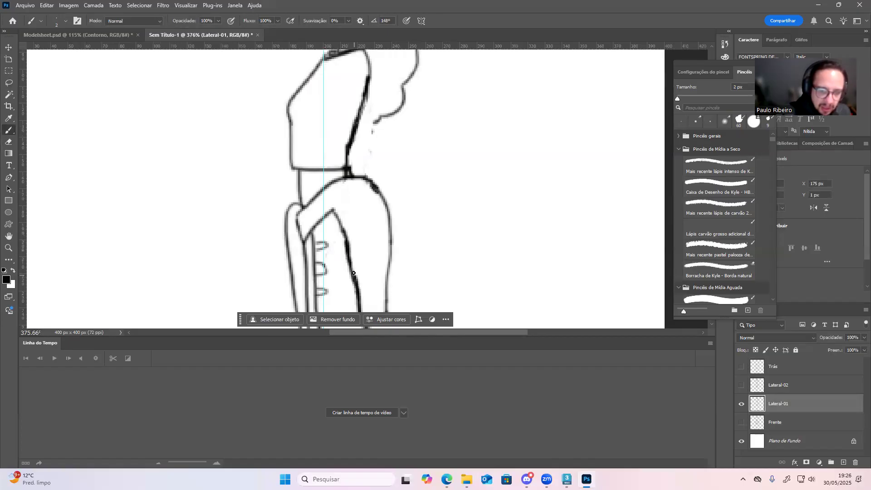
{"action": "left_click_drag", "start_coordinate": [341, 158], "coordinate": [317, 236]}
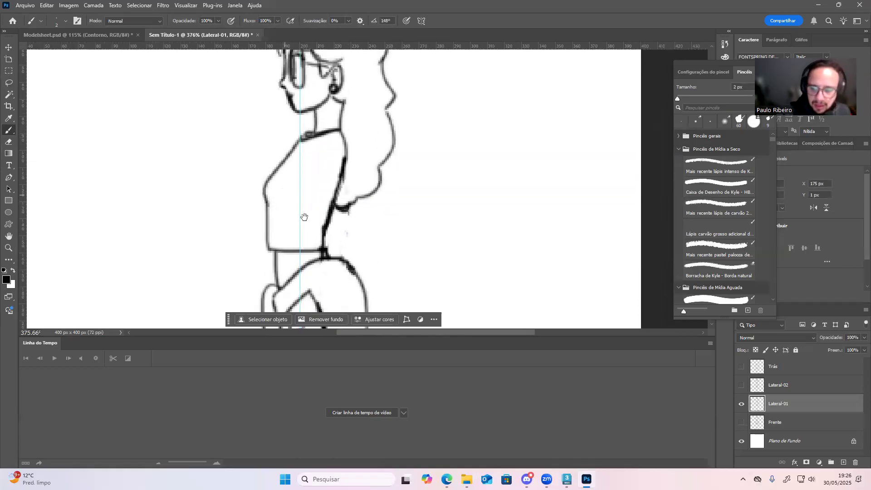
{"action": "left_click_drag", "start_coordinate": [279, 164], "coordinate": [322, 218]}
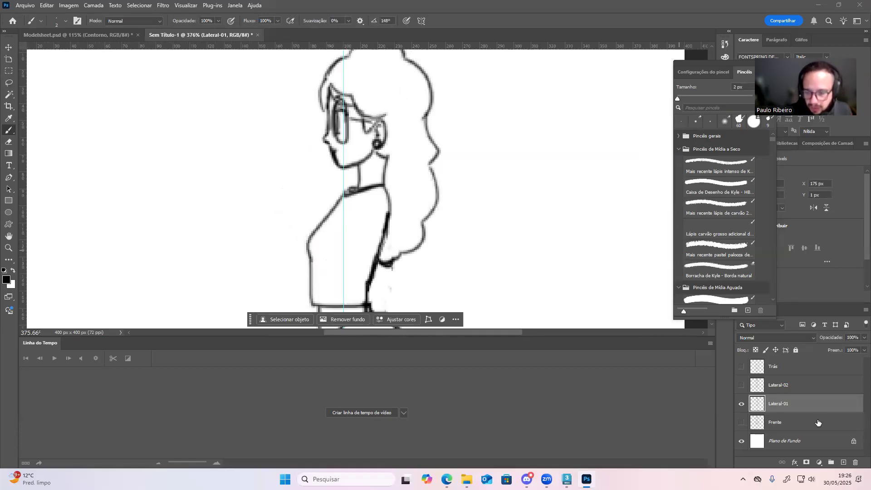
- Show and select the Trás layer, and hide the Lateral-01 layer
{"action": "left_click", "coordinate": [758, 372]}
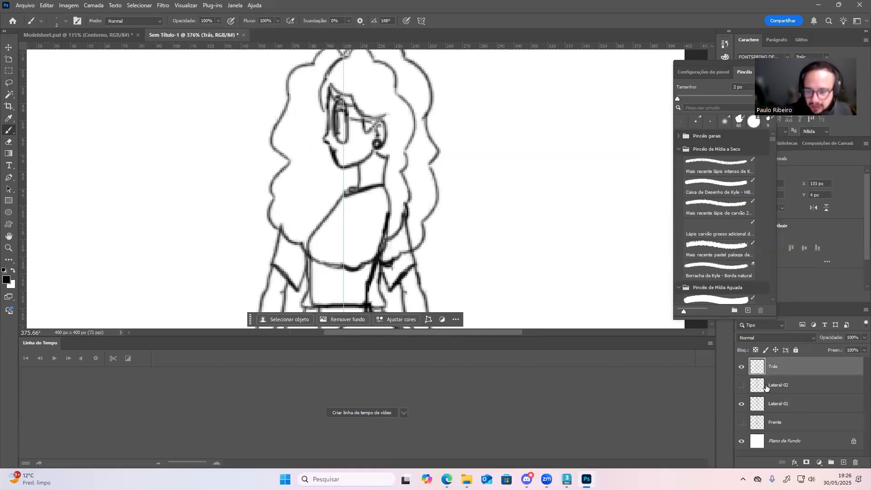
{"action": "left_click", "coordinate": [740, 404]}
{"action": "scroll", "coordinate": [272, 204], "scroll_direction": "down", "scroll_amount": 5}
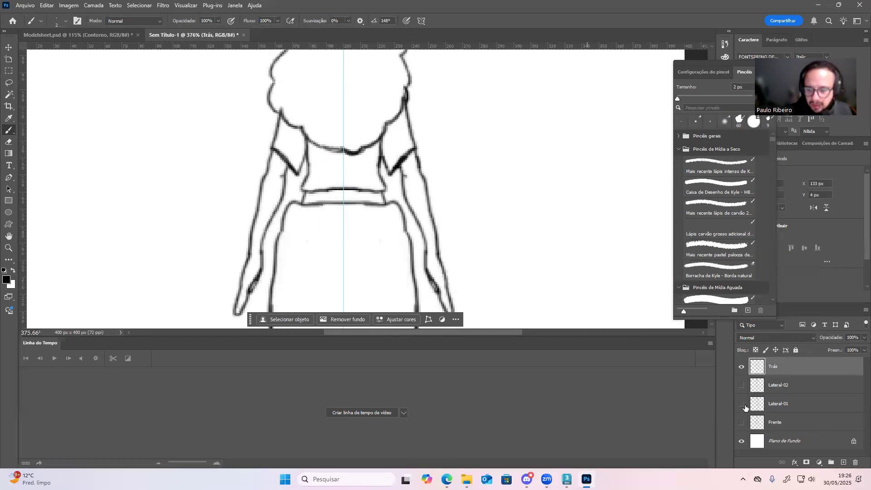
- Show the Frente layer and set its opacity to 26% as an underlay for the back view
{"action": "left_click", "coordinate": [742, 426]}
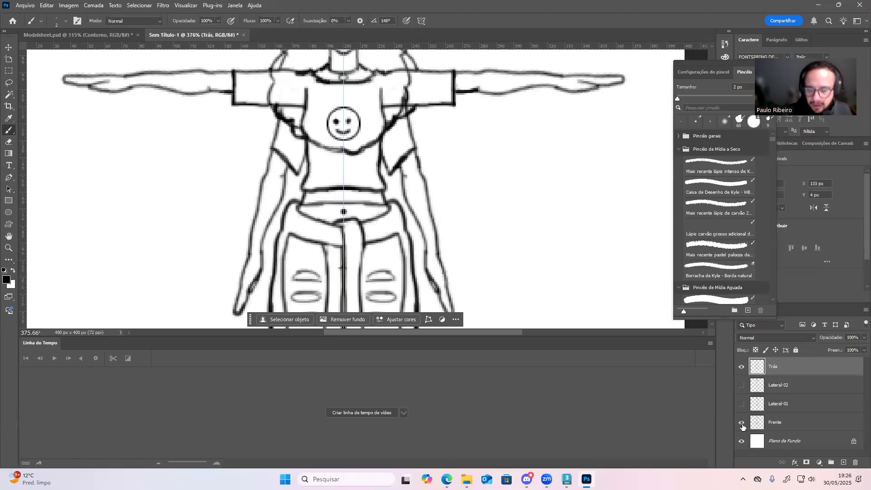
{"action": "left_click", "coordinate": [767, 424]}
{"action": "left_click", "coordinate": [858, 338]}
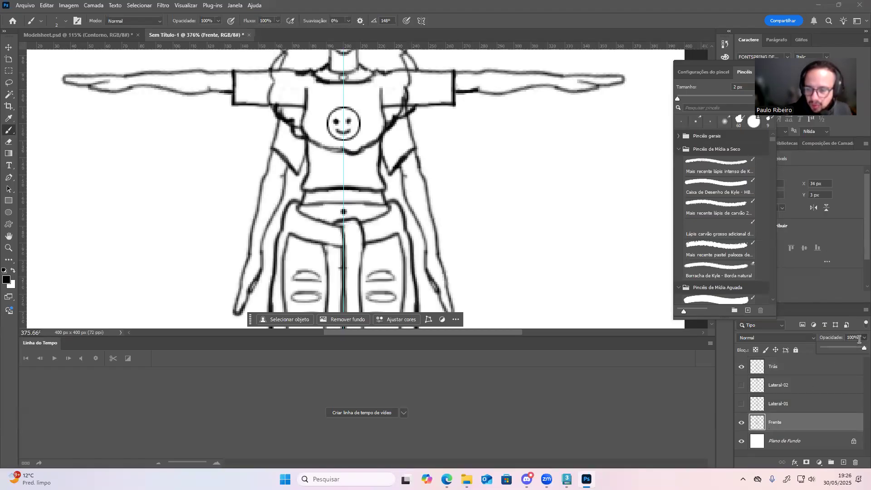
{"action": "left_click_drag", "start_coordinate": [836, 347], "coordinate": [834, 347]}
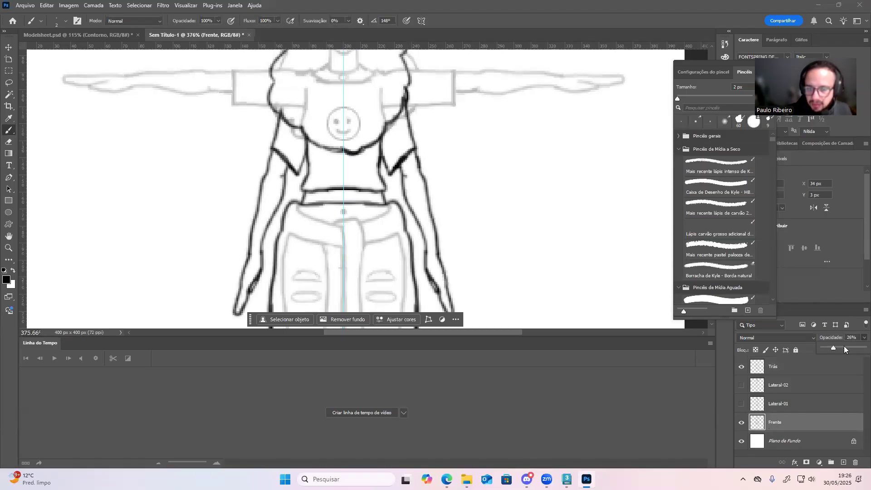
{"action": "scroll", "coordinate": [497, 224], "scroll_direction": "up", "scroll_amount": 2}
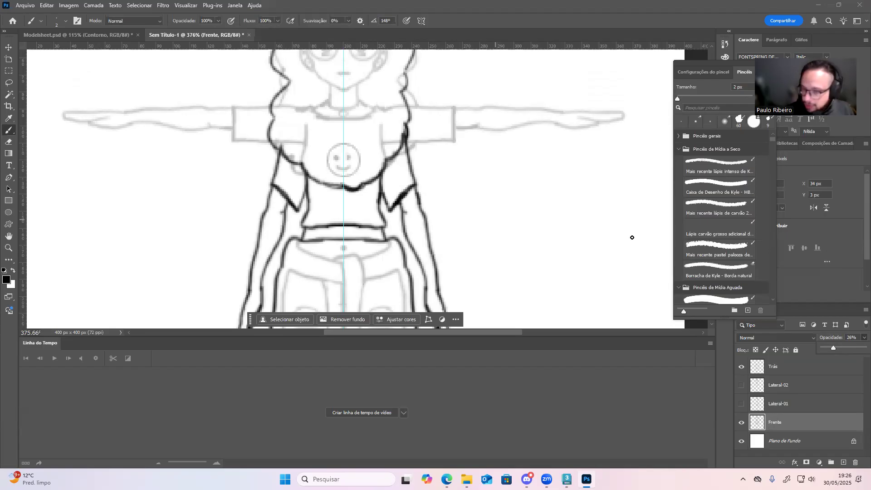
- Lasso the right-hand sleeve, arm and hand of the back view on the Trás layer
{"action": "left_click", "coordinate": [810, 370]}
{"action": "scroll", "coordinate": [466, 258], "scroll_direction": "down", "scroll_amount": 3}
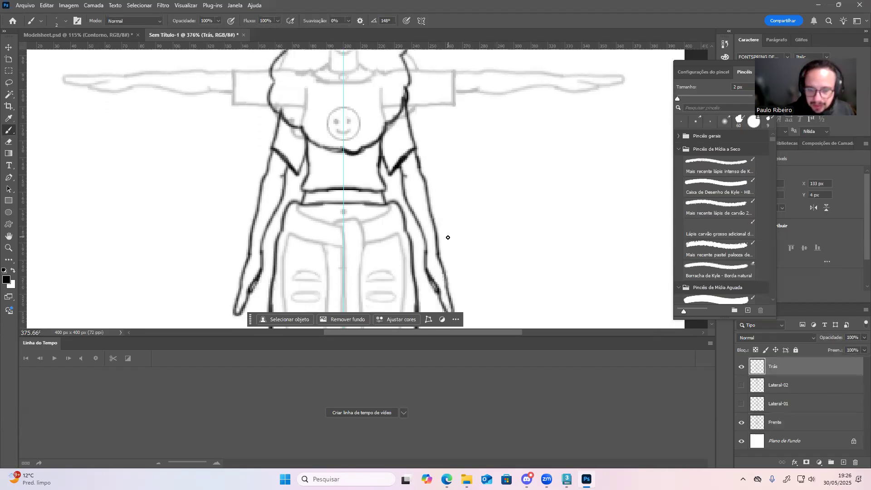
{"action": "key", "text": "l"}
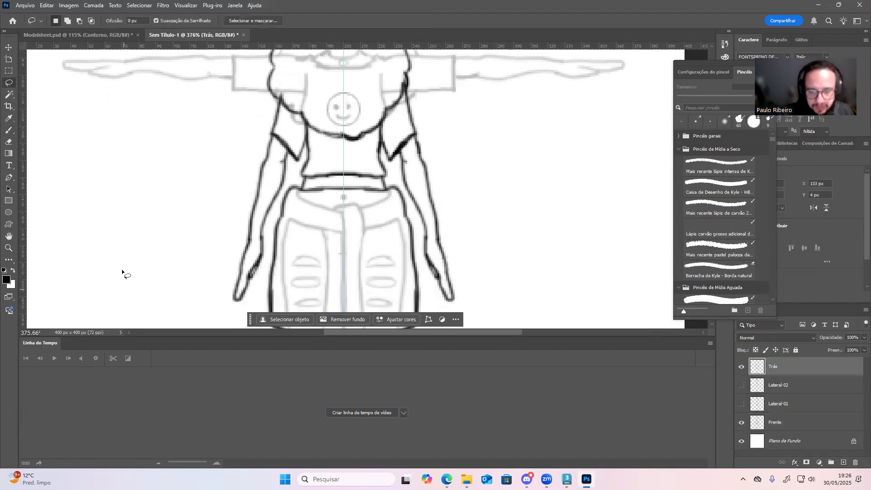
{"action": "left_click_drag", "start_coordinate": [413, 74], "coordinate": [399, 106]}
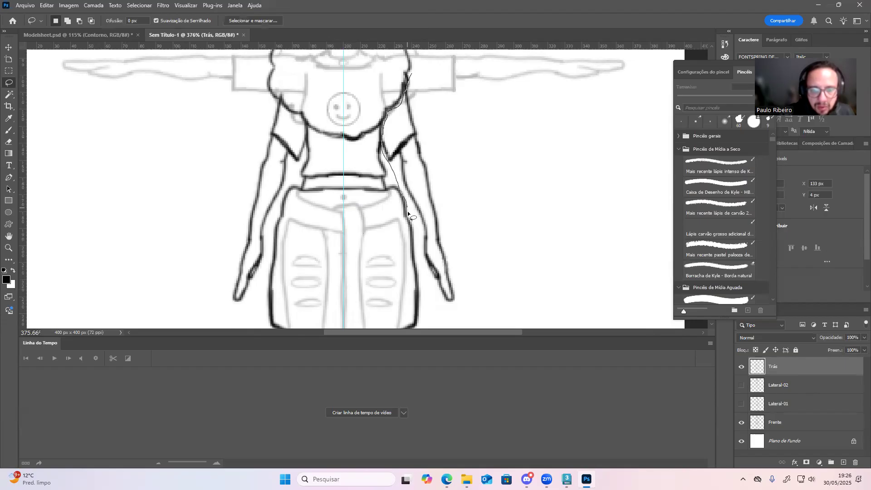
{"action": "mouse_move", "coordinate": [445, 311]}
{"action": "left_mouse_down"}
{"action": "mouse_move", "coordinate": [476, 231]}
{"action": "mouse_move", "coordinate": [436, 118]}
{"action": "left_mouse_up"}
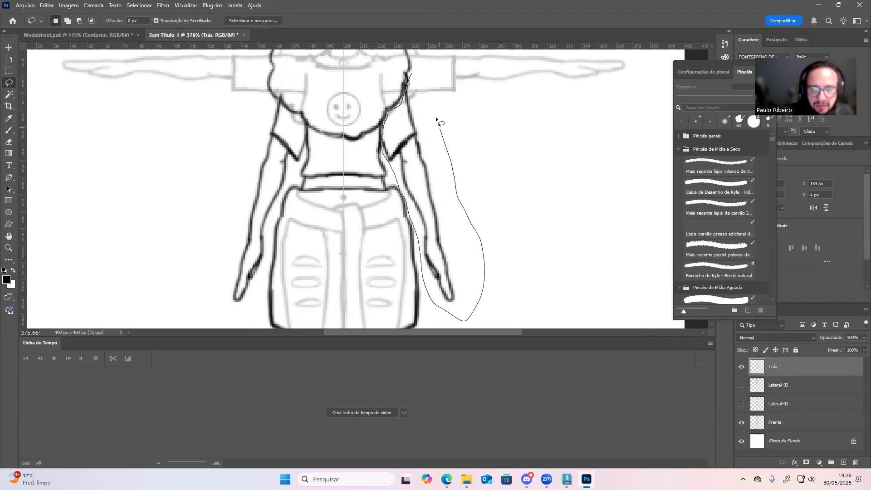
{"action": "left_click_drag", "start_coordinate": [414, 73], "coordinate": [415, 72]}
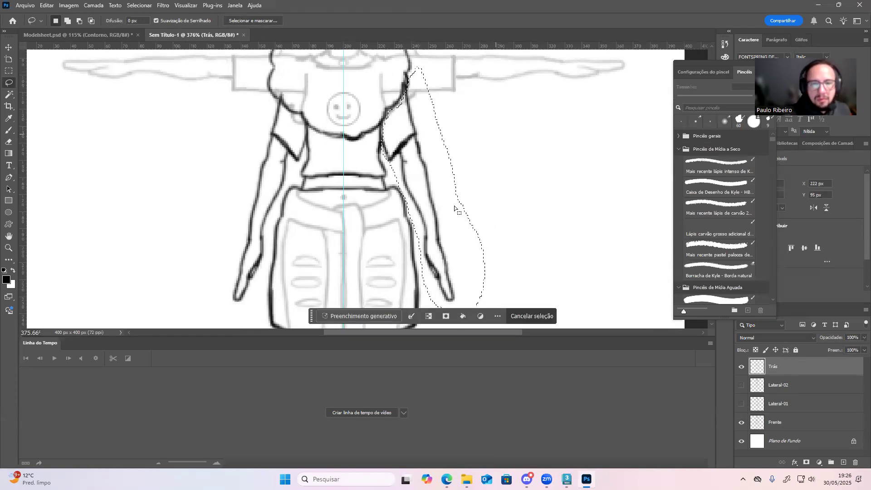
{"action": "scroll", "coordinate": [456, 202], "scroll_direction": "up", "scroll_amount": 3}
{"action": "scroll", "coordinate": [460, 199], "scroll_direction": "up", "scroll_amount": 3}
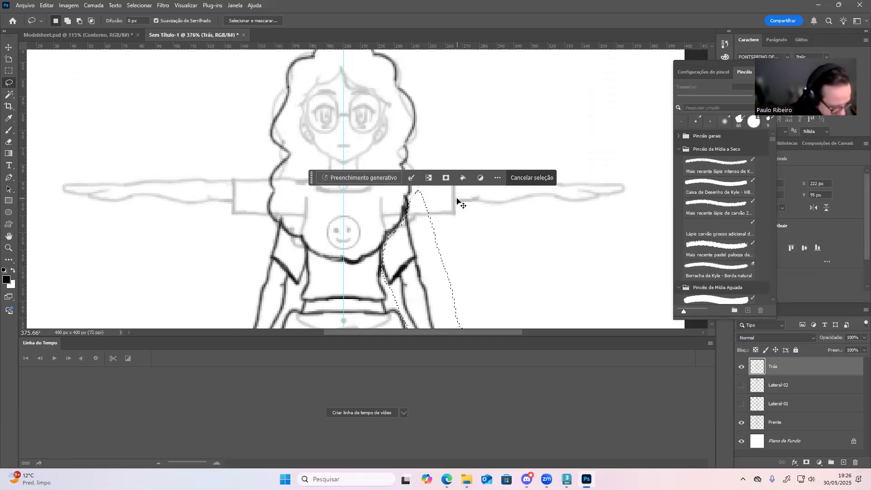
{"action": "key", "text": "ctrl+t"}
{"action": "left_click_drag", "start_coordinate": [503, 187], "coordinate": [308, 193]}
{"action": "left_click_drag", "start_coordinate": [535, 327], "coordinate": [614, 187]}
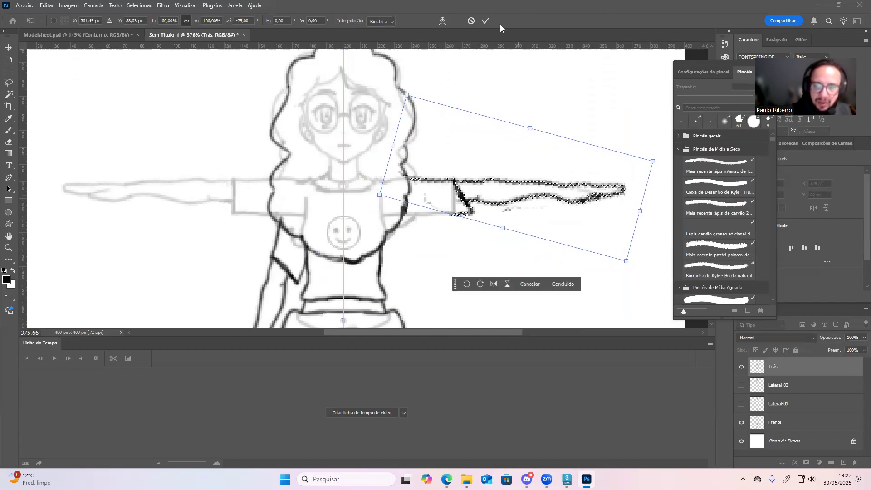
{"action": "left_click", "coordinate": [486, 20]}
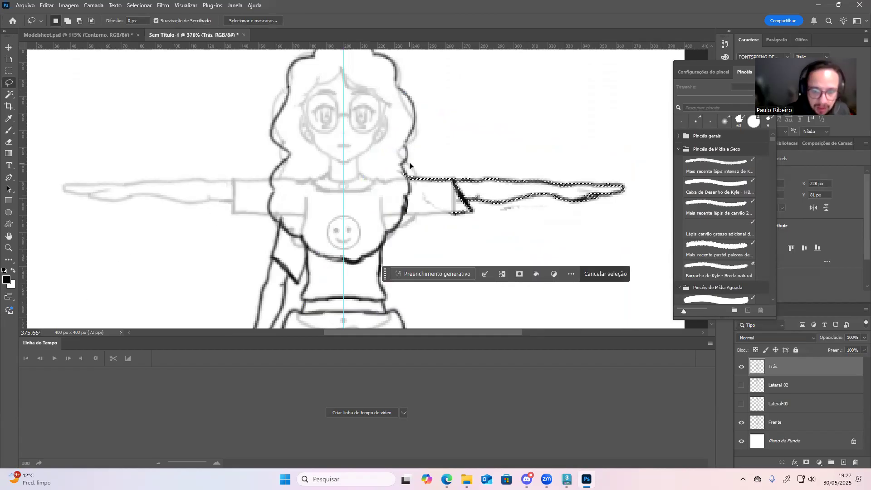
{"action": "key", "text": "ctrl+z"}
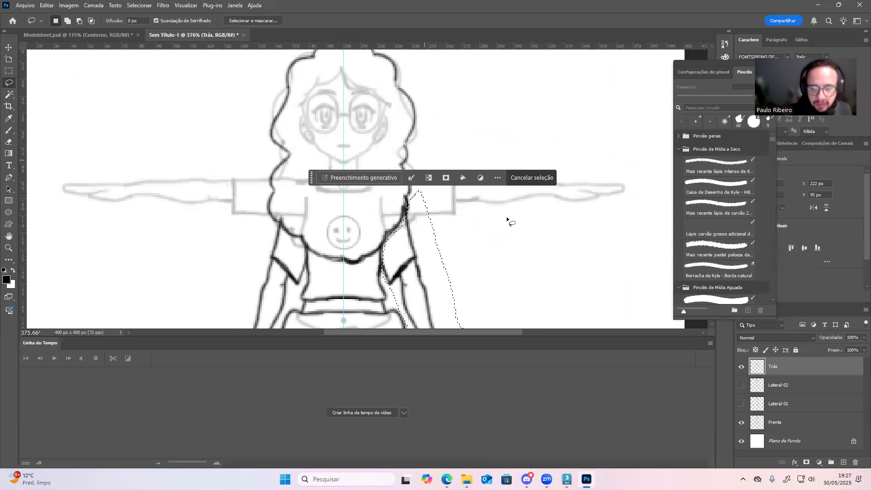
- Rotate the selected back-view arm to -74.63°, align it over the Frente layer's horizontal arm, apply the transform and deselect
{"action": "scroll", "coordinate": [454, 208], "scroll_direction": "left", "scroll_amount": 1}
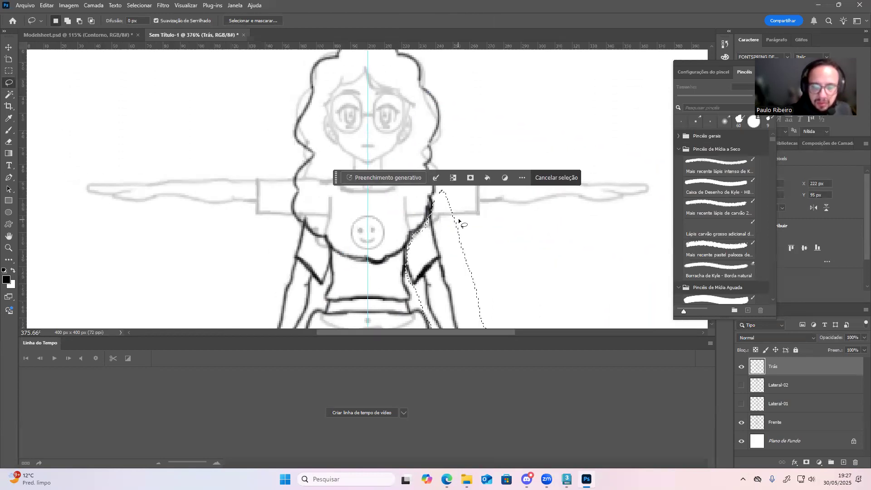
{"action": "scroll", "coordinate": [459, 221], "scroll_direction": "down", "scroll_amount": 2}
{"action": "key", "text": "ctrl+t"}
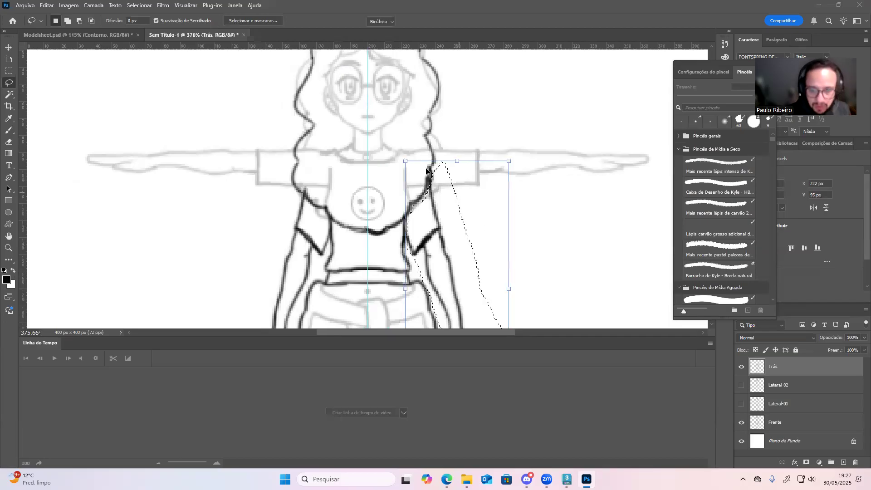
{"action": "mouse_move", "coordinate": [402, 154]}
{"action": "left_mouse_down"}
{"action": "mouse_move", "coordinate": [380, 213]}
{"action": "mouse_move", "coordinate": [408, 277]}
{"action": "mouse_move", "coordinate": [435, 293]}
{"action": "mouse_move", "coordinate": [521, 202]}
{"action": "mouse_move", "coordinate": [553, 131]}
{"action": "mouse_move", "coordinate": [534, 162]}
{"action": "left_mouse_up"}
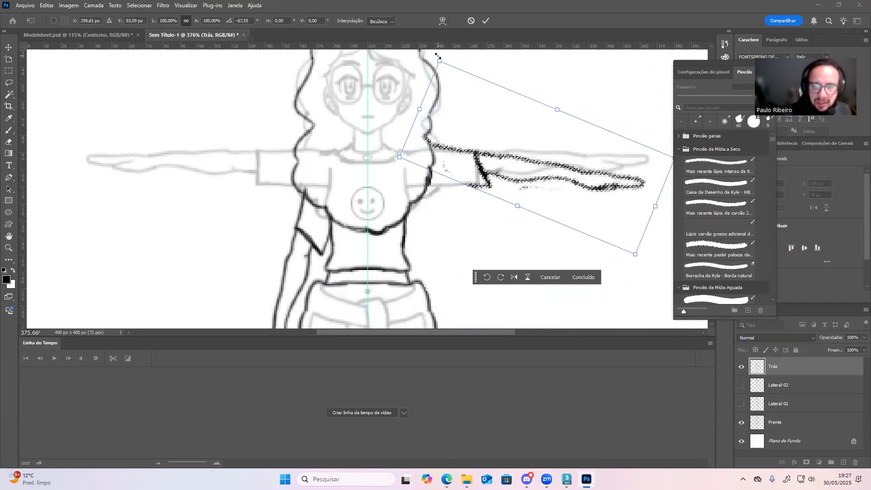
{"action": "left_click_drag", "start_coordinate": [436, 57], "coordinate": [420, 67]}
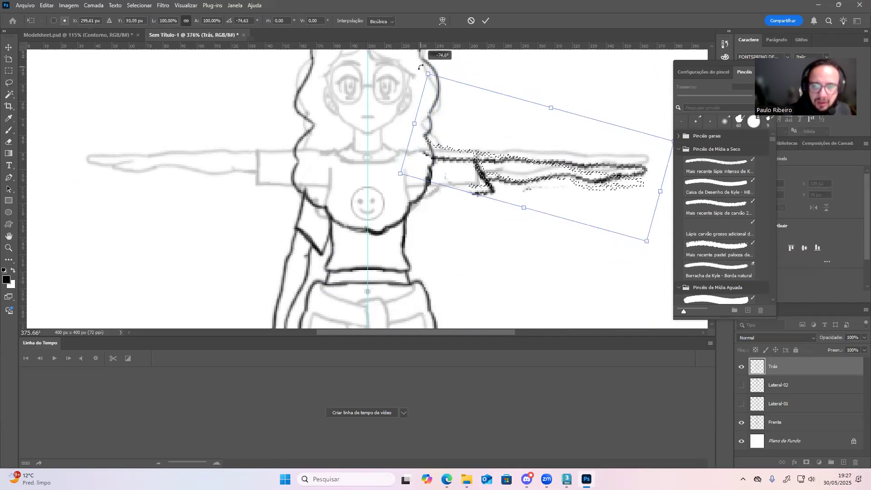
{"action": "left_click_drag", "start_coordinate": [473, 164], "coordinate": [475, 157]}
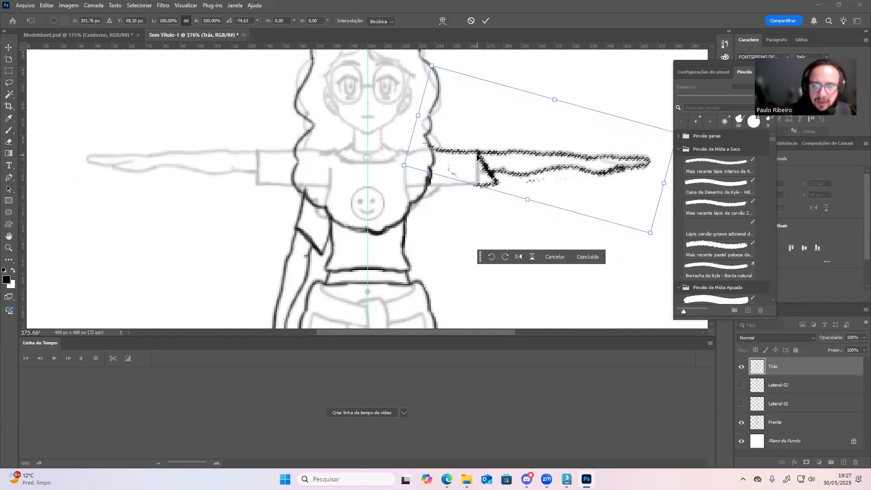
{"action": "key", "text": "Return"}
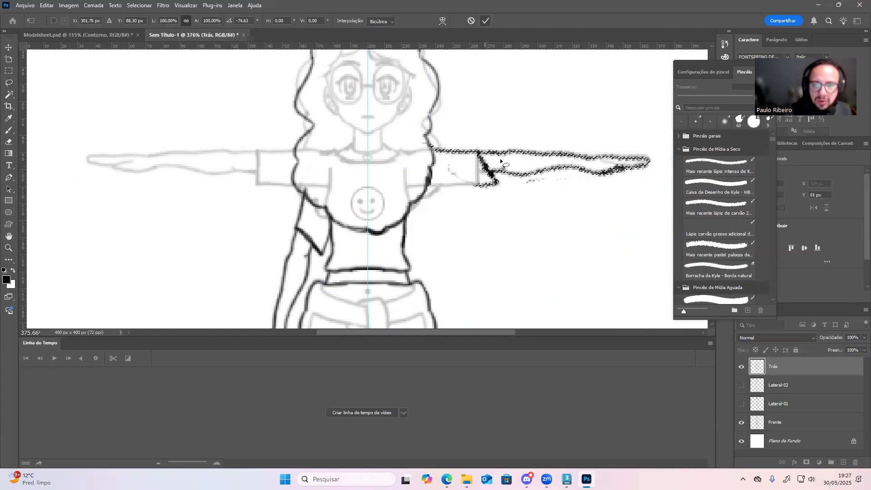
{"action": "scroll", "coordinate": [481, 160], "scroll_direction": "up", "scroll_amount": 2, "text": "alt"}
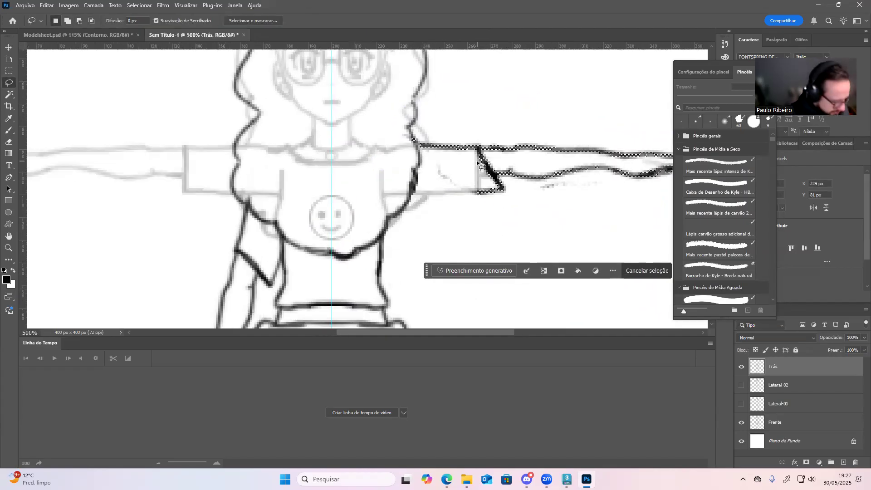
{"action": "key", "text": "ctrl+d"}
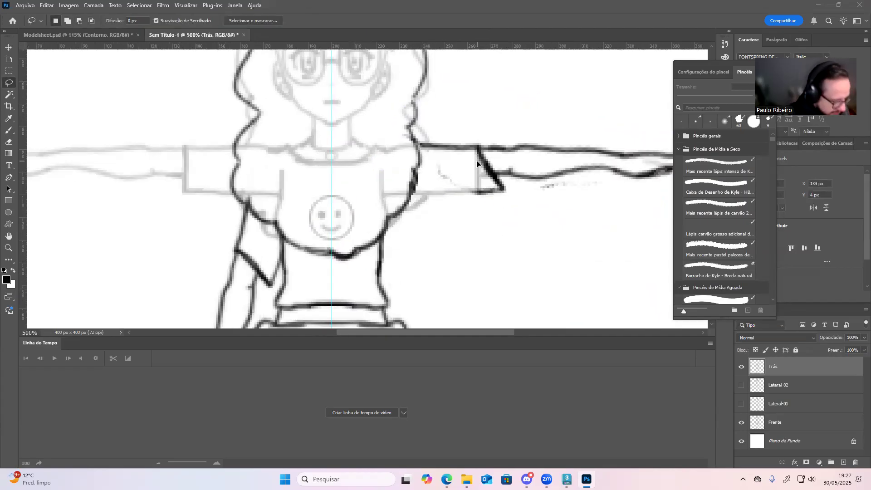
- Replace the slanted cuff of the back view's right-hand sleeve with a straight-edged sleeve outline traced over the front reference using a 2 px brush
{"action": "key", "text": "e"}
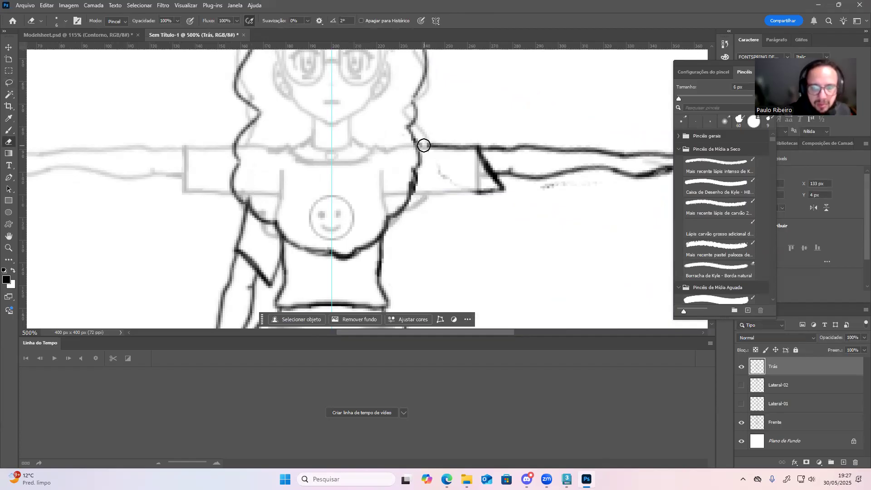
{"action": "key", "text": "b"}
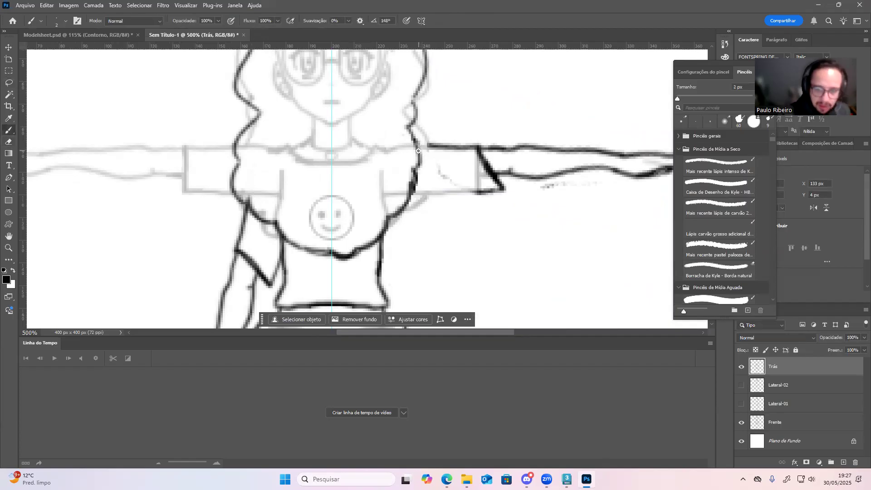
{"action": "mouse_move", "coordinate": [479, 145]}
{"action": "left_mouse_down"}
{"action": "mouse_move", "coordinate": [476, 194]}
{"action": "mouse_move", "coordinate": [411, 195]}
{"action": "mouse_move", "coordinate": [479, 198]}
{"action": "mouse_move", "coordinate": [486, 180]}
{"action": "mouse_move", "coordinate": [502, 192]}
{"action": "mouse_move", "coordinate": [488, 156]}
{"action": "mouse_move", "coordinate": [491, 177]}
{"action": "left_mouse_up"}
- Erase the stray marks inside the right-hand sleeve and below the arm, and extend the lower arm line to the cuff
{"action": "key", "text": "e"}
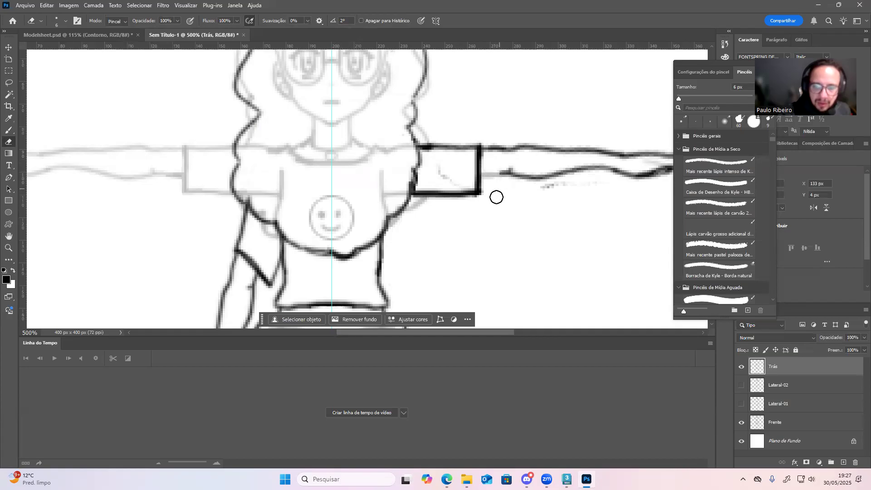
{"action": "left_click_drag", "start_coordinate": [439, 181], "coordinate": [453, 180]}
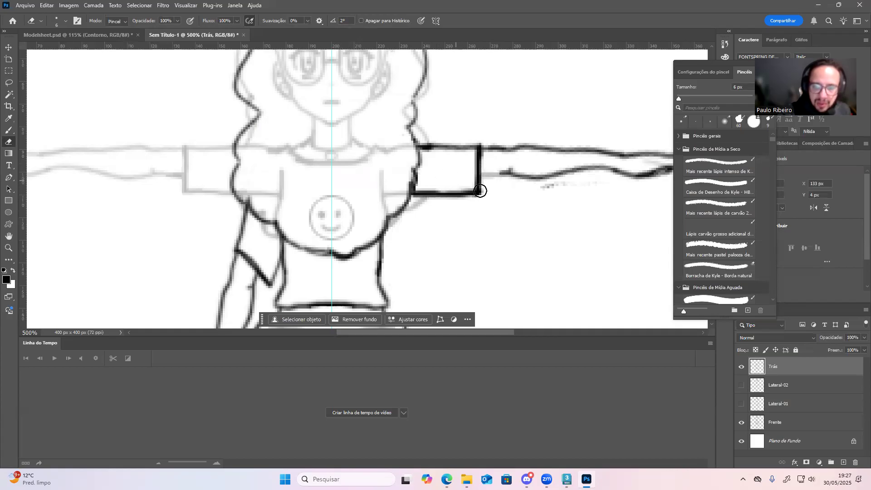
{"action": "left_click_drag", "start_coordinate": [575, 191], "coordinate": [558, 190]}
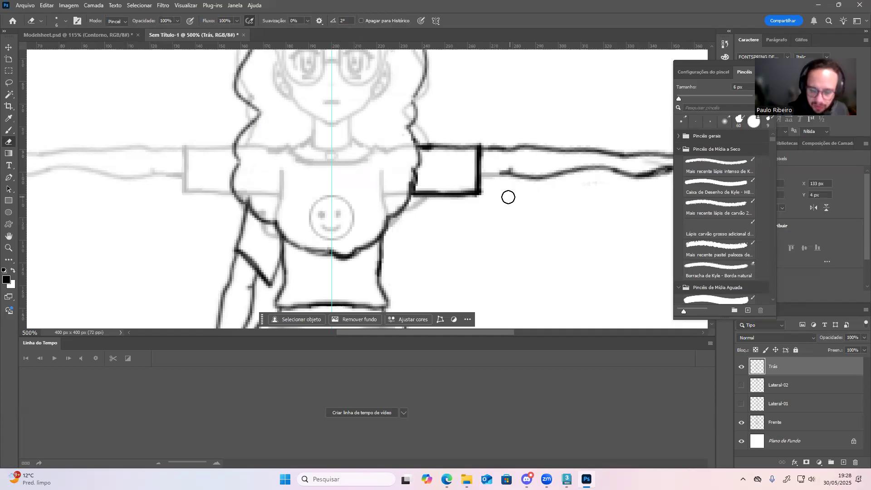
{"action": "key", "text": "b"}
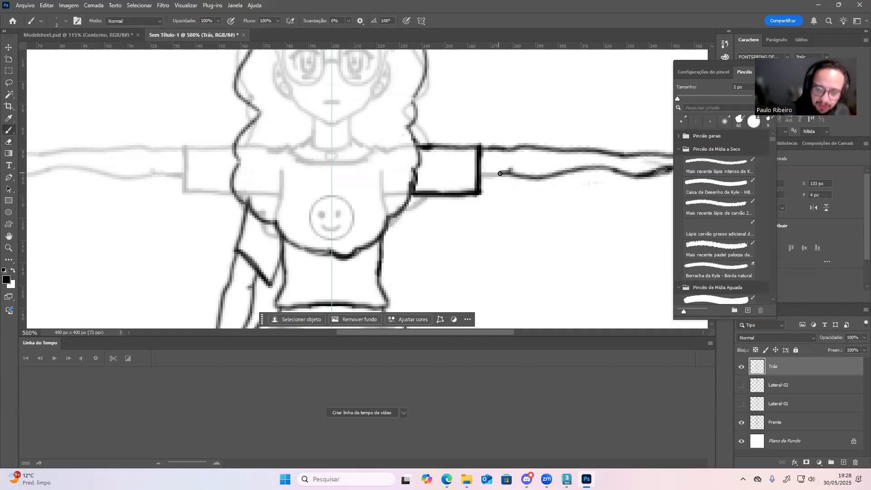
{"action": "mouse_move", "coordinate": [480, 173]}
{"action": "left_mouse_down"}
{"action": "mouse_move", "coordinate": [509, 174]}
{"action": "mouse_move", "coordinate": [481, 175]}
{"action": "left_mouse_up"}
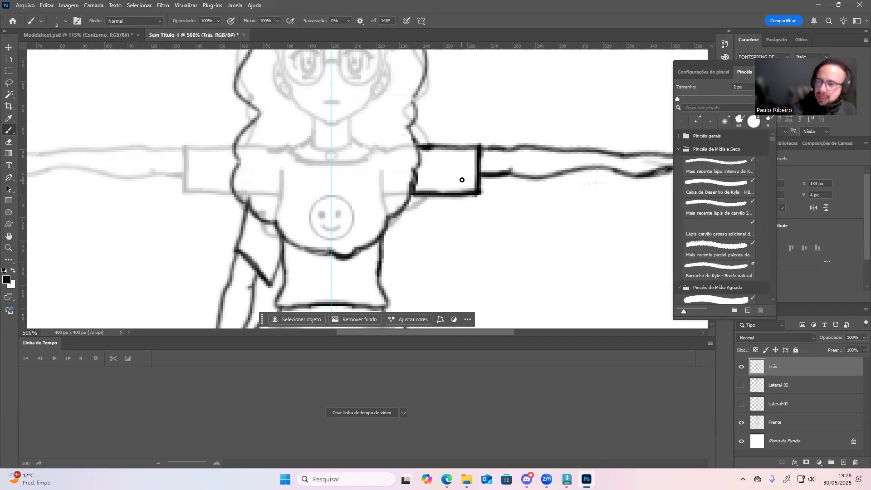
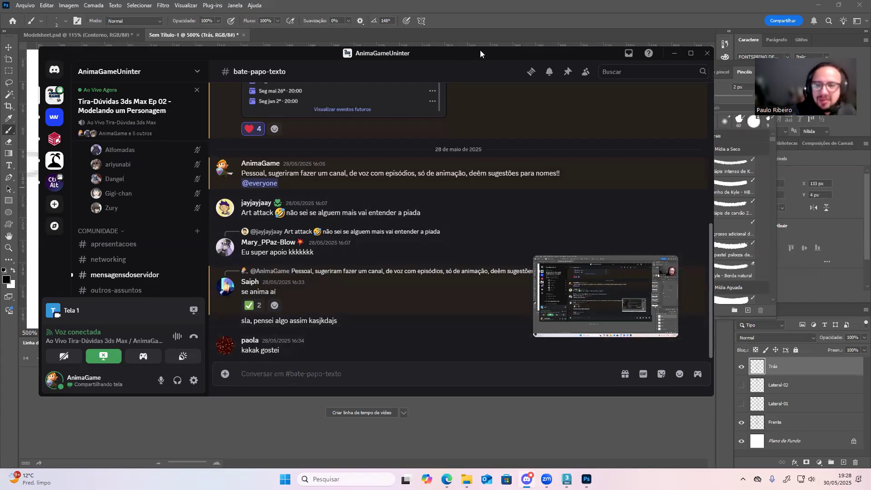
- Return to Photoshop and lasso the left-hand sleeve, arm and hand of the back view on the Trás layer
{"action": "key", "text": "alt+Tab"}
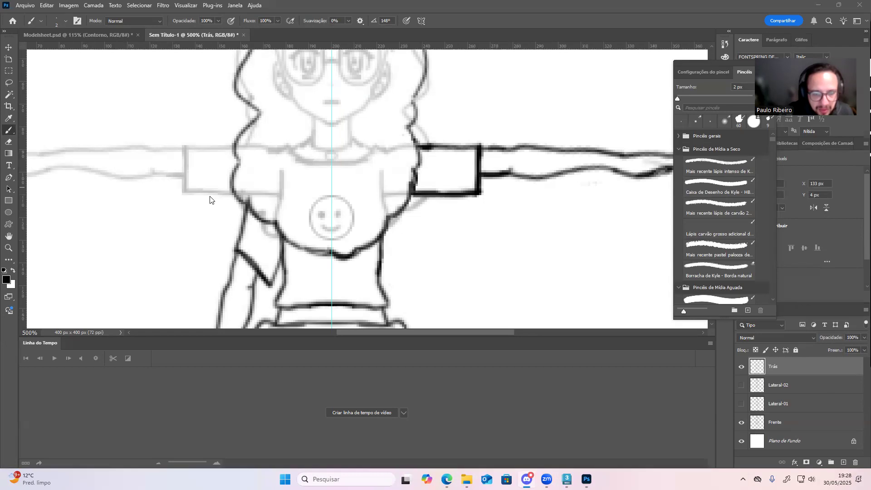
{"action": "left_click_drag", "start_coordinate": [192, 234], "coordinate": [284, 77]}
{"action": "left_click_drag", "start_coordinate": [270, 186], "coordinate": [234, 200]}
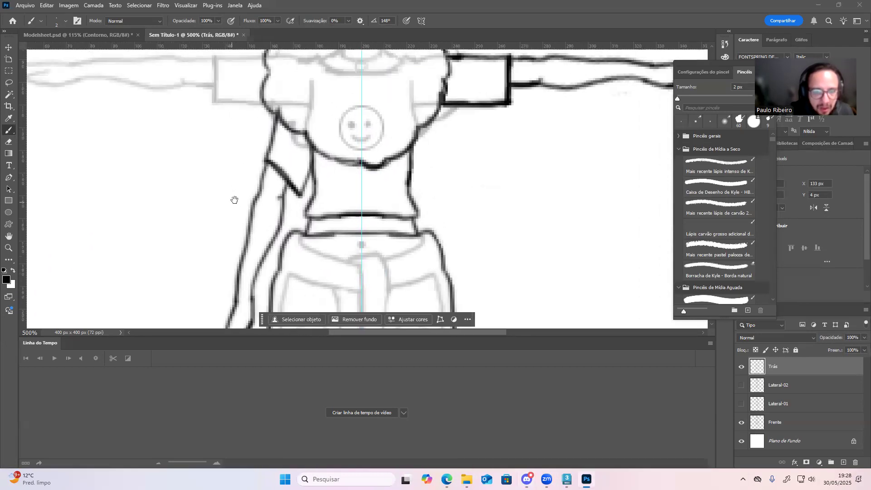
{"action": "left_click", "coordinate": [11, 85]}
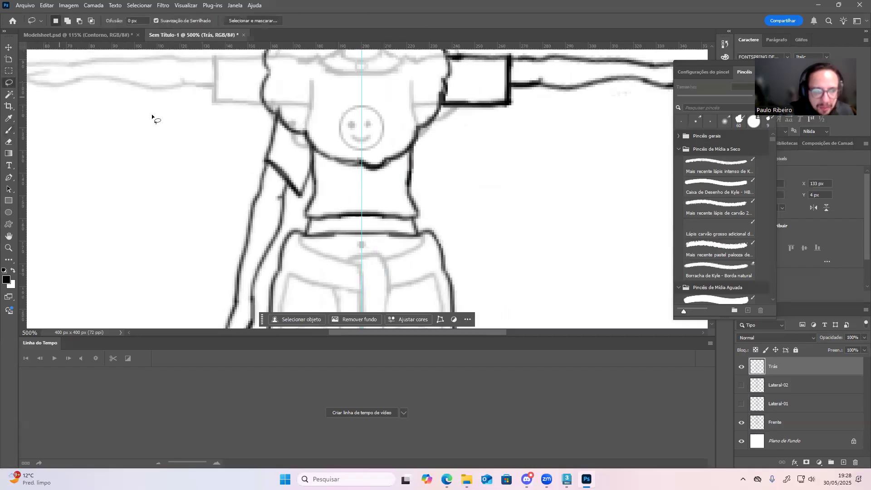
{"action": "left_click_drag", "start_coordinate": [266, 114], "coordinate": [280, 127]}
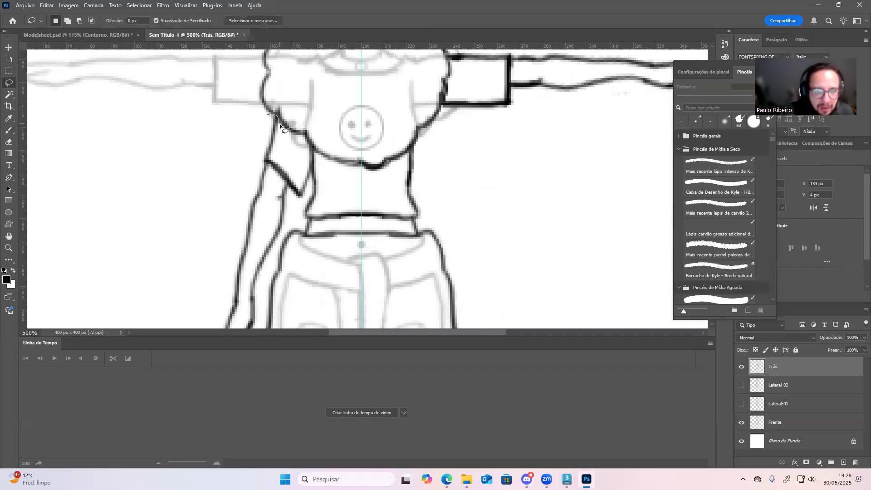
{"action": "left_click_drag", "start_coordinate": [304, 167], "coordinate": [306, 195]}
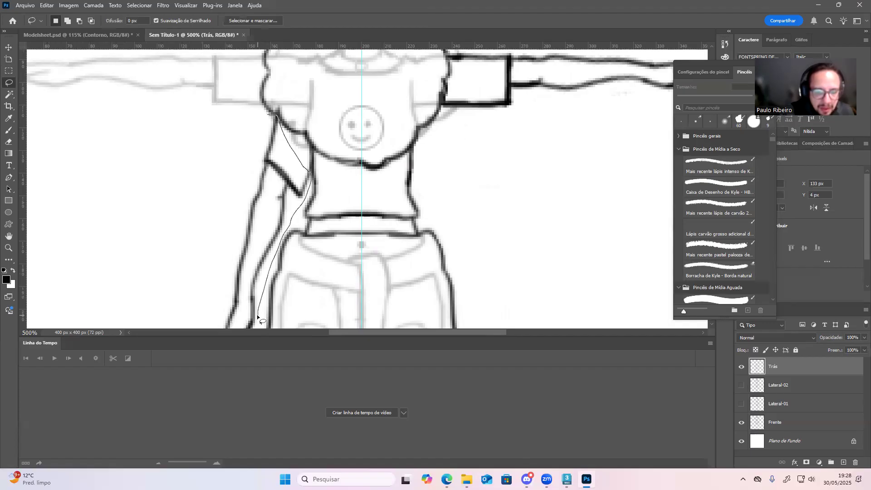
{"action": "left_click_drag", "start_coordinate": [262, 313], "coordinate": [246, 375]}
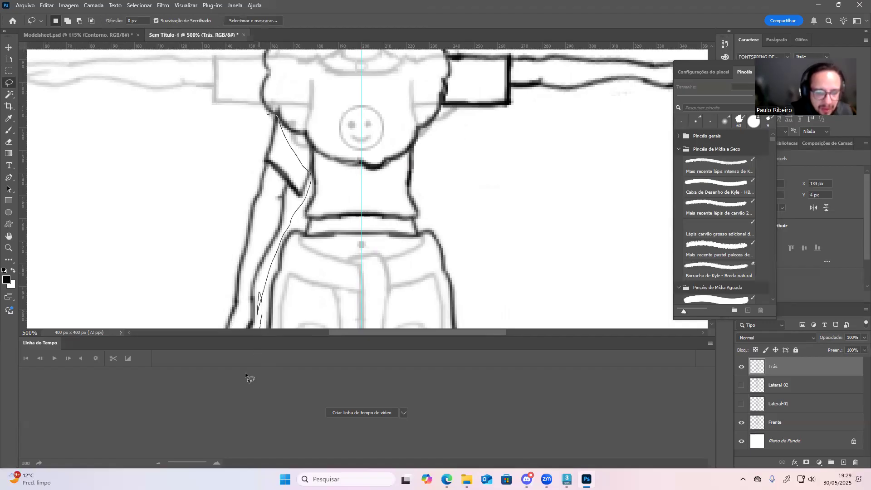
{"action": "mouse_move", "coordinate": [172, 381]}
{"action": "left_mouse_down"}
{"action": "mouse_move", "coordinate": [213, 243]}
{"action": "mouse_move", "coordinate": [258, 142]}
{"action": "left_mouse_up"}
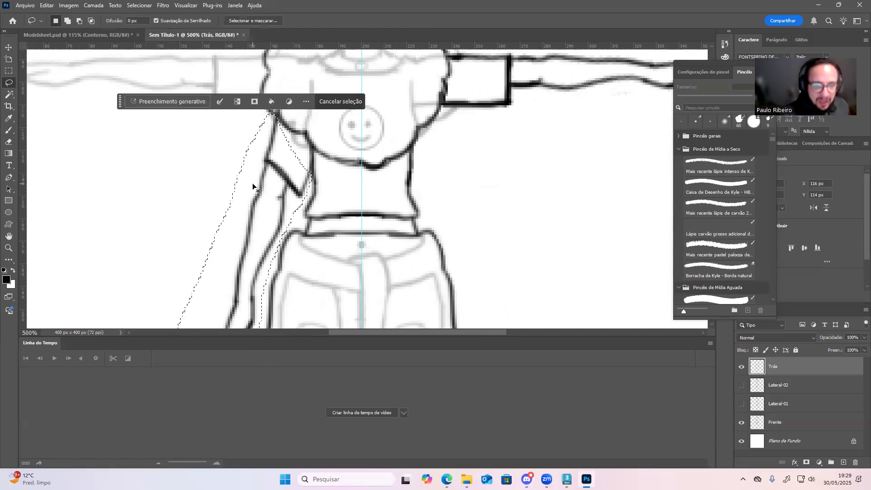
- Rotate the selected left-hand arm to 75°, align it over the Frente layer's horizontal arm, apply the transform and deselect
{"action": "key", "text": "ctrl+t"}
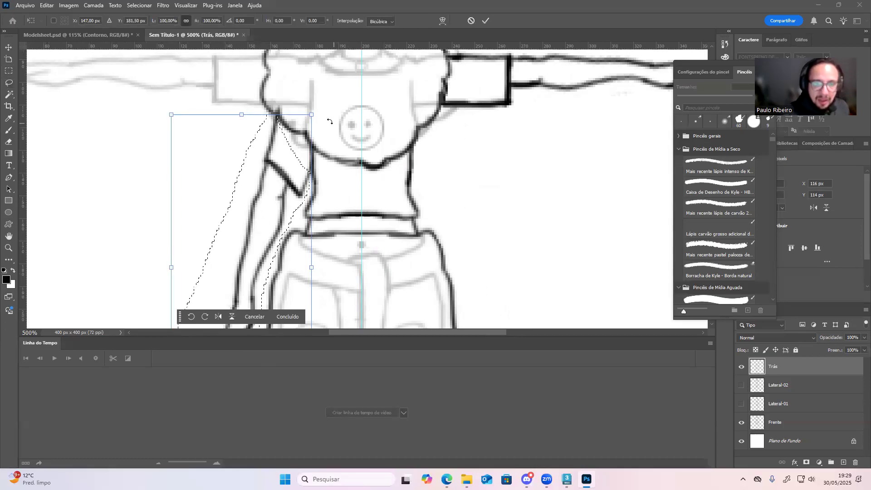
{"action": "mouse_move", "coordinate": [319, 107]}
{"action": "left_mouse_down"}
{"action": "mouse_move", "coordinate": [385, 188]}
{"action": "mouse_move", "coordinate": [408, 298]}
{"action": "left_mouse_up"}
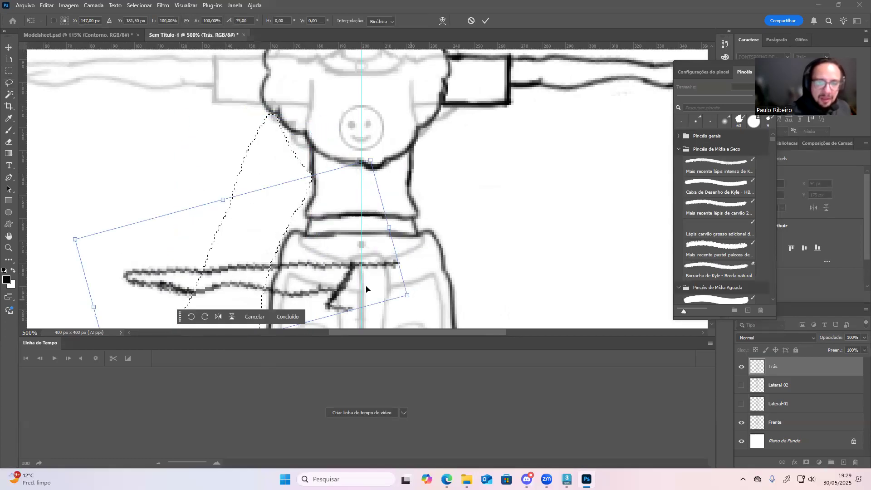
{"action": "left_click_drag", "start_coordinate": [347, 284], "coordinate": [250, 81]}
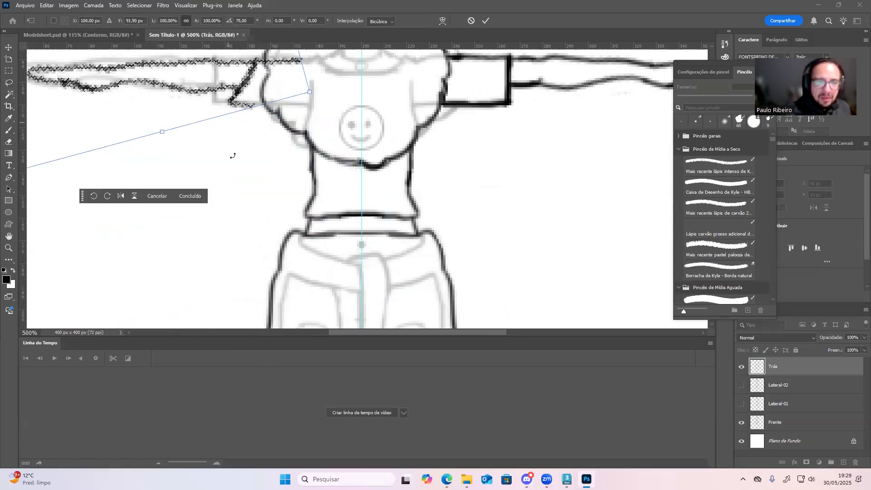
{"action": "scroll", "coordinate": [284, 200], "scroll_direction": "up", "scroll_amount": 1}
{"action": "scroll", "coordinate": [284, 200], "scroll_direction": "up", "scroll_amount": 2}
{"action": "left_click_drag", "start_coordinate": [278, 203], "coordinate": [406, 252]}
{"action": "left_click_drag", "start_coordinate": [215, 183], "coordinate": [221, 192]}
{"action": "left_click_drag", "start_coordinate": [195, 186], "coordinate": [184, 188]}
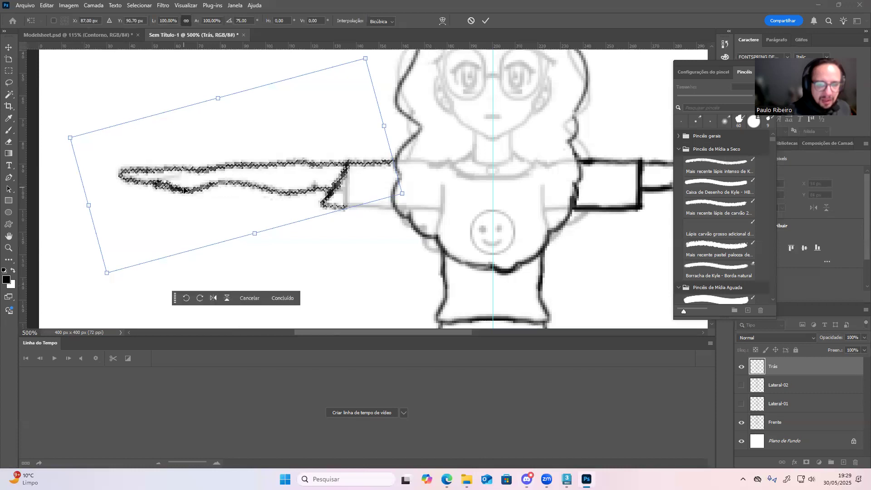
{"action": "left_click", "coordinate": [484, 21]}
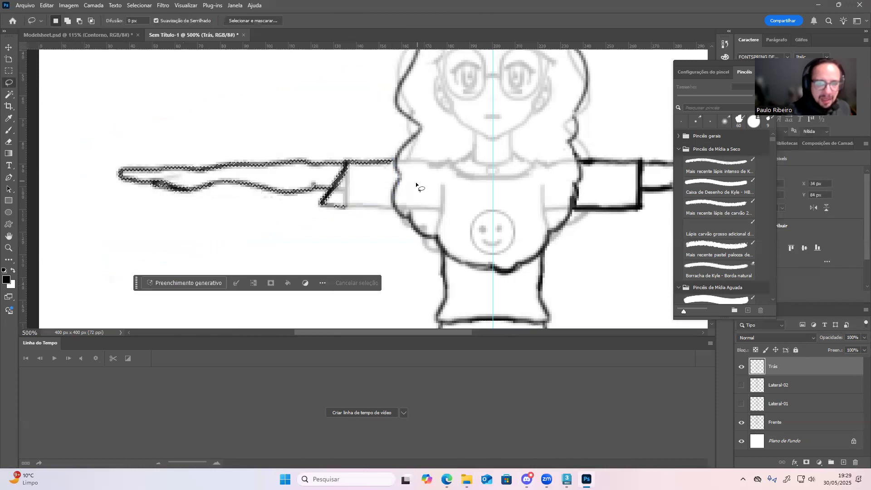
{"action": "key", "text": "ctrl+d"}
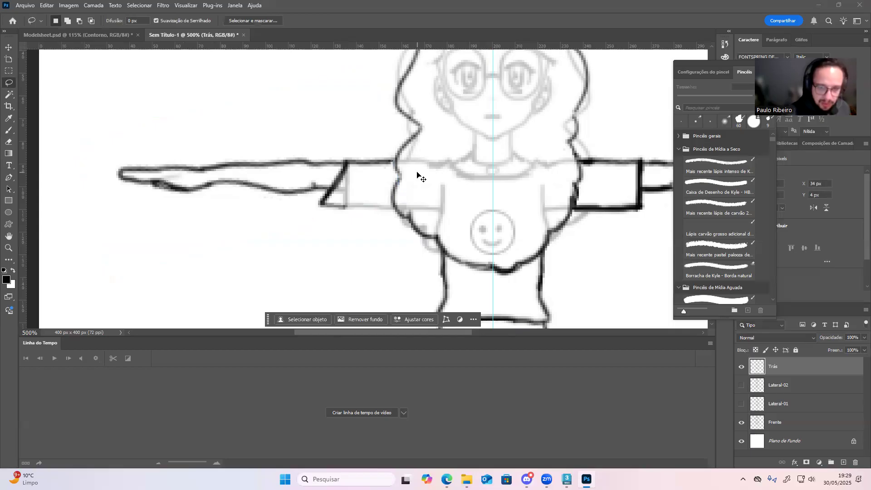
- Erase the slanted left-hand cuff, redraw the sleeve with straight edges and extend the lower arm line to the cuff with a 2 px brush
{"action": "key", "text": "e"}
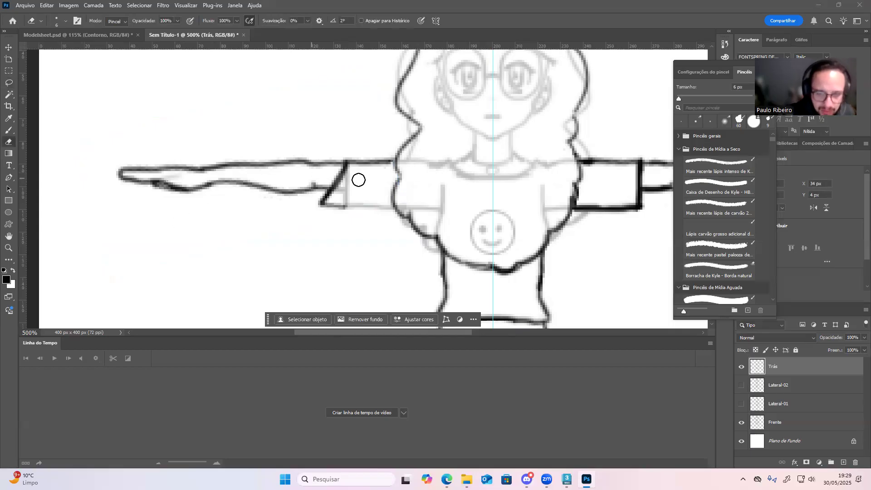
{"action": "mouse_move", "coordinate": [348, 172]}
{"action": "left_mouse_down"}
{"action": "mouse_move", "coordinate": [321, 202]}
{"action": "mouse_move", "coordinate": [344, 200]}
{"action": "mouse_move", "coordinate": [320, 203]}
{"action": "left_mouse_up"}
{"action": "key", "text": "b"}
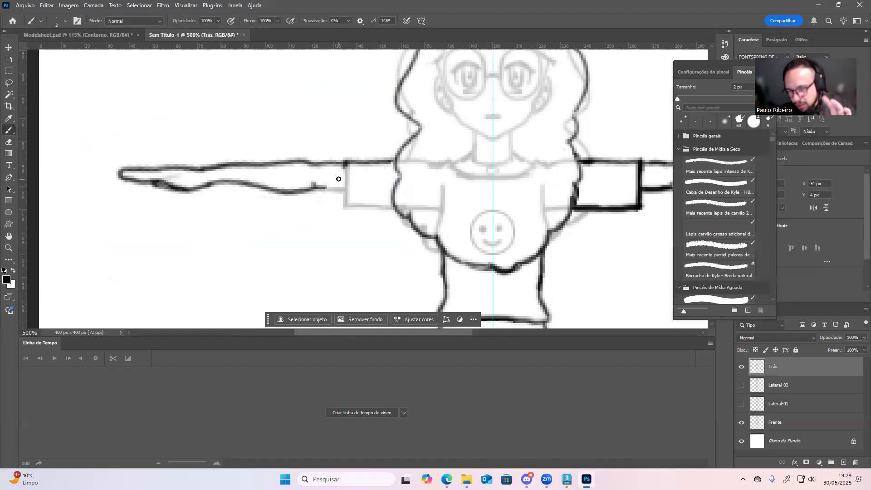
{"action": "left_click_drag", "start_coordinate": [347, 167], "coordinate": [345, 184]}
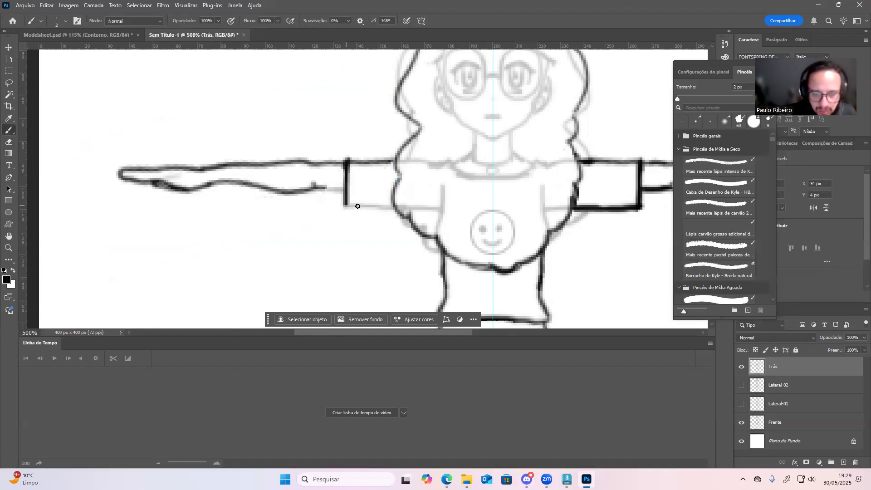
{"action": "left_click_drag", "start_coordinate": [374, 206], "coordinate": [348, 203]}
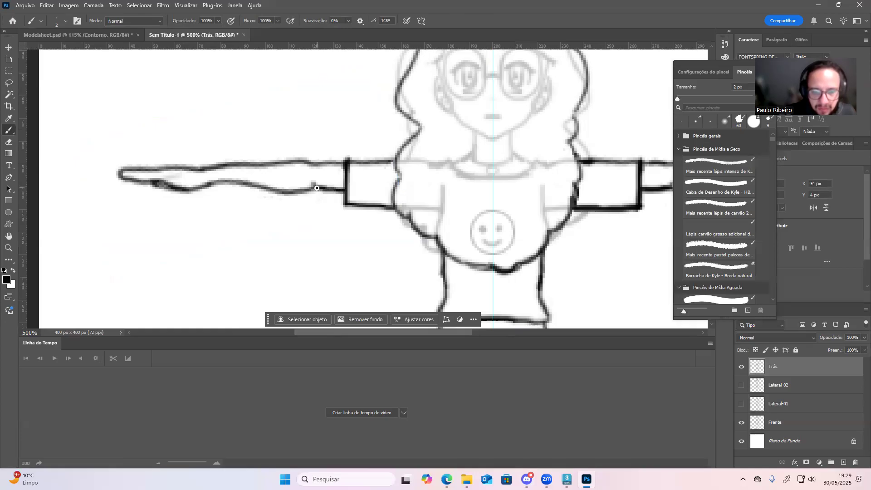
{"action": "left_click_drag", "start_coordinate": [334, 192], "coordinate": [344, 193]}
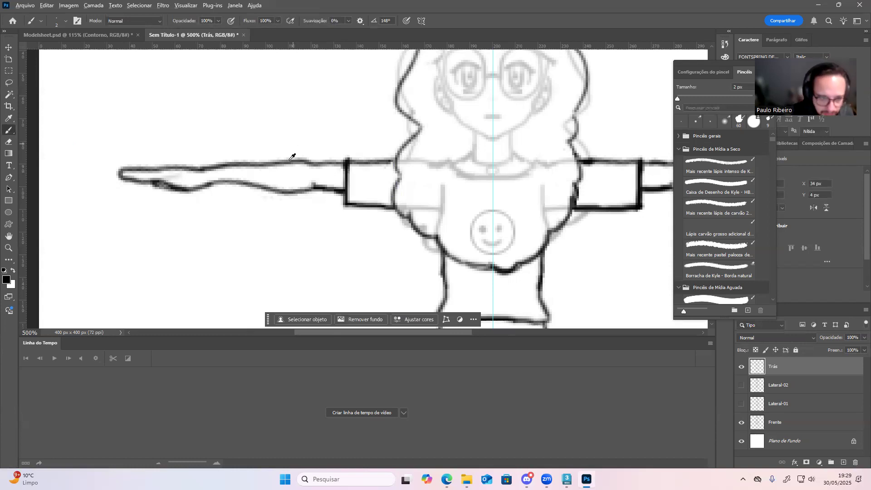
- Restore the Frente layer's opacity to 100% and hide the Trás layer
{"action": "scroll", "coordinate": [289, 160], "scroll_direction": "down", "scroll_amount": 2, "text": "alt"}
{"action": "scroll", "coordinate": [289, 160], "scroll_direction": "down", "scroll_amount": 3, "text": "alt"}
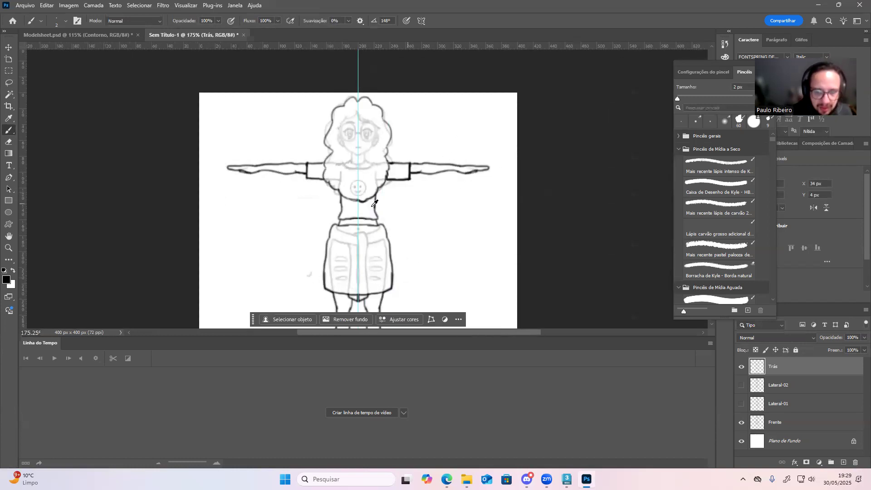
{"action": "scroll", "coordinate": [469, 203], "scroll_direction": "down", "scroll_amount": 1, "text": "alt"}
{"action": "left_click", "coordinate": [777, 421]}
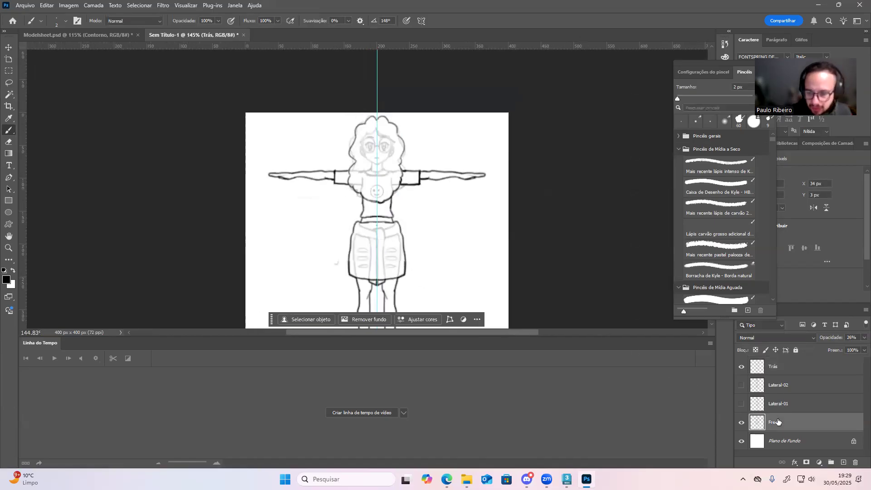
{"action": "mouse_move", "coordinate": [863, 337]}
{"action": "left_mouse_down"}
{"action": "mouse_move", "coordinate": [857, 344]}
{"action": "mouse_move", "coordinate": [864, 347]}
{"action": "left_mouse_up"}
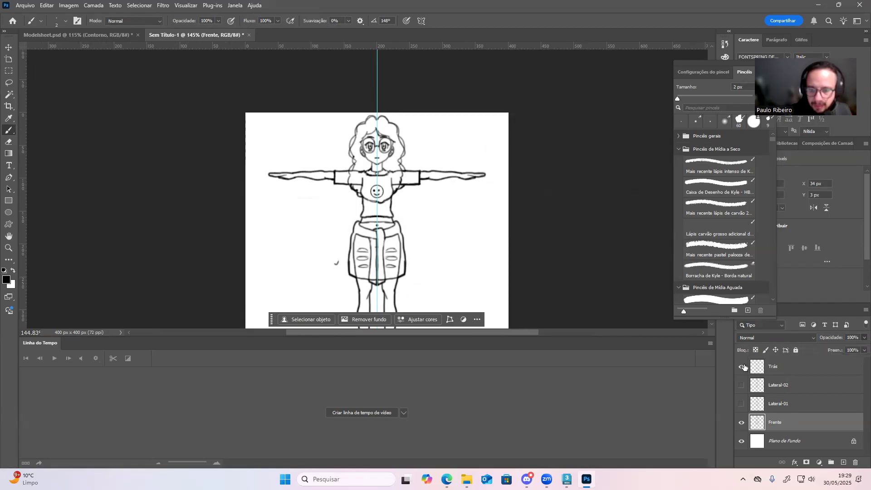
{"action": "left_click", "coordinate": [742, 367]}
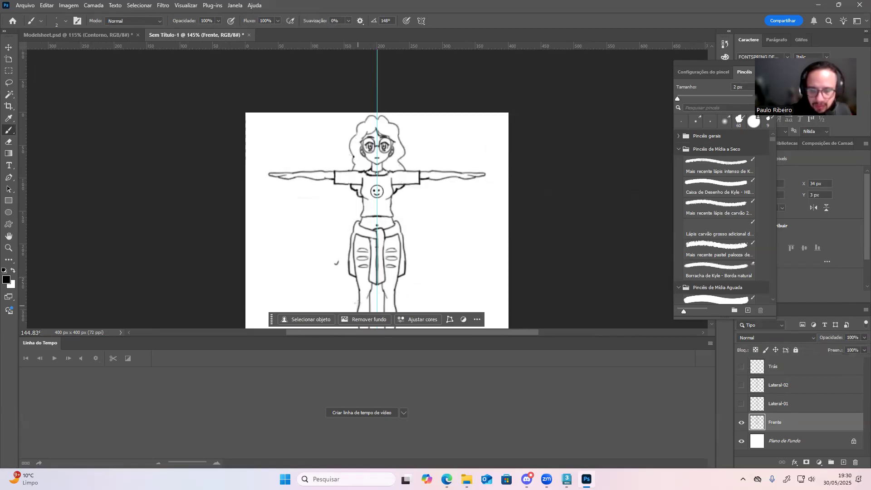
- Enlarge the eraser to 25 px and erase the stray mark beside the front view's hip on the Frente layer
{"action": "scroll", "coordinate": [347, 263], "scroll_direction": "down", "scroll_amount": 3}
{"action": "key", "text": "e"}
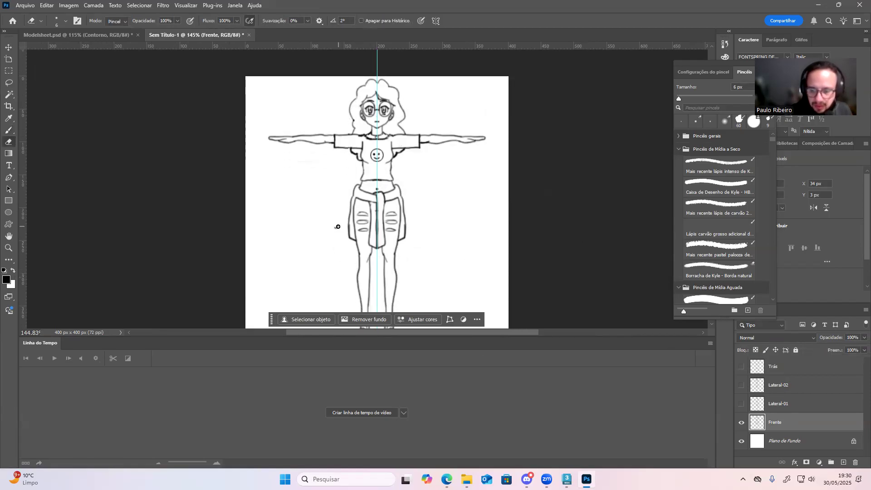
{"action": "key", "text": "bracketright"}
{"action": "key", "text": "bracketright"}
{"action": "key", "text": "bracketright"}
{"action": "key", "text": "bracketright"}
{"action": "key", "text": "bracketright"}
{"action": "key", "text": "bracketright"}
{"action": "key", "text": "bracketright"}
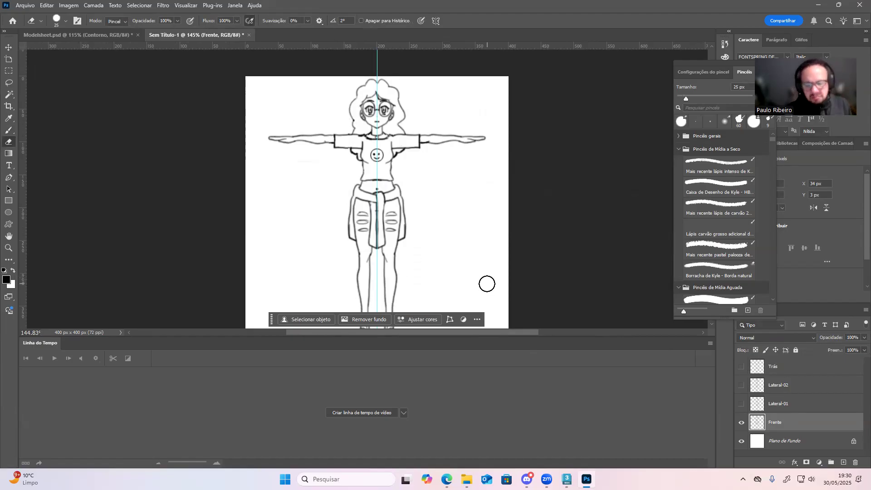
{"action": "left_click", "coordinate": [26, 5]}
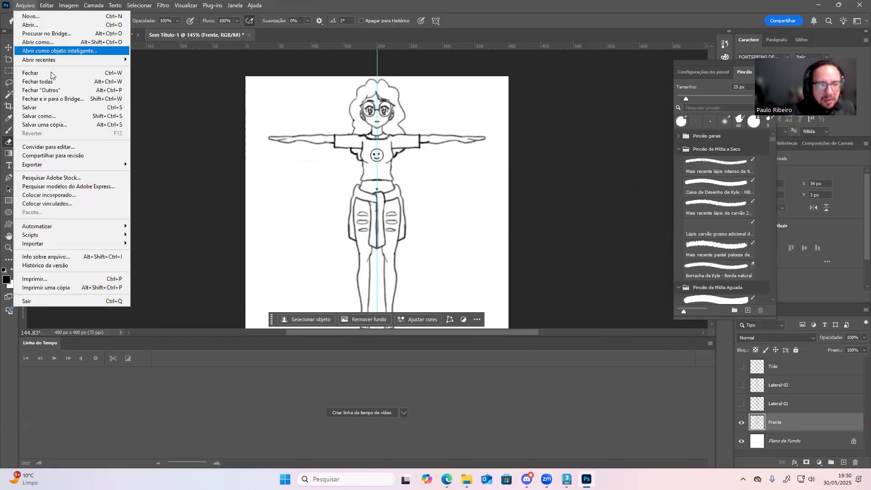
{"action": "left_click", "coordinate": [57, 116]}
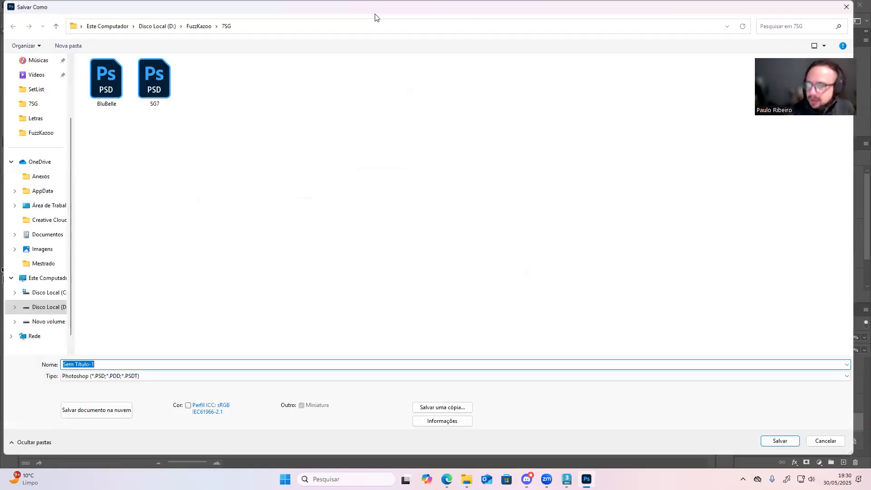
{"action": "key", "text": "Escape"}
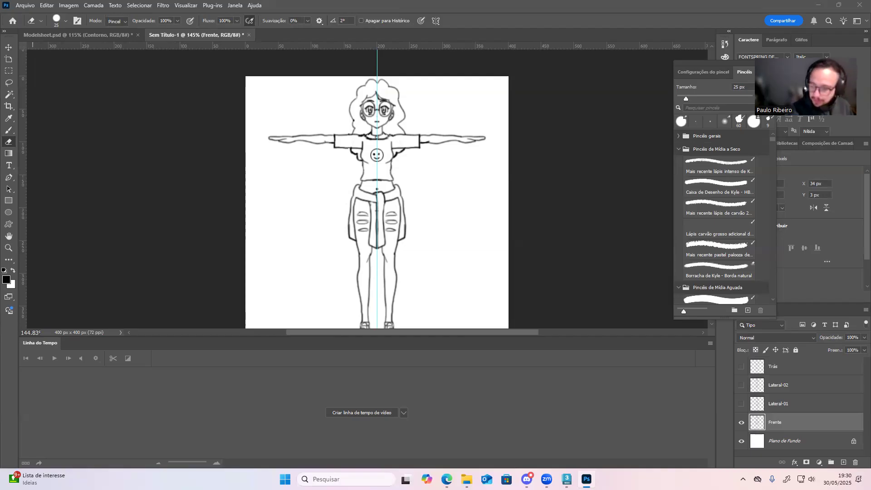
- Save the document as ModelSheet-Elana.psd with maximized compatibility
{"action": "key", "text": "Return"}
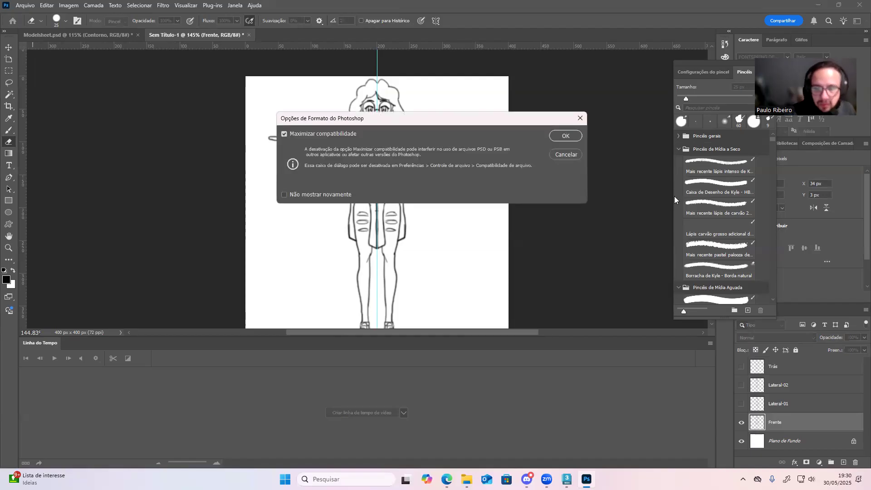
{"action": "left_click", "coordinate": [565, 136]}
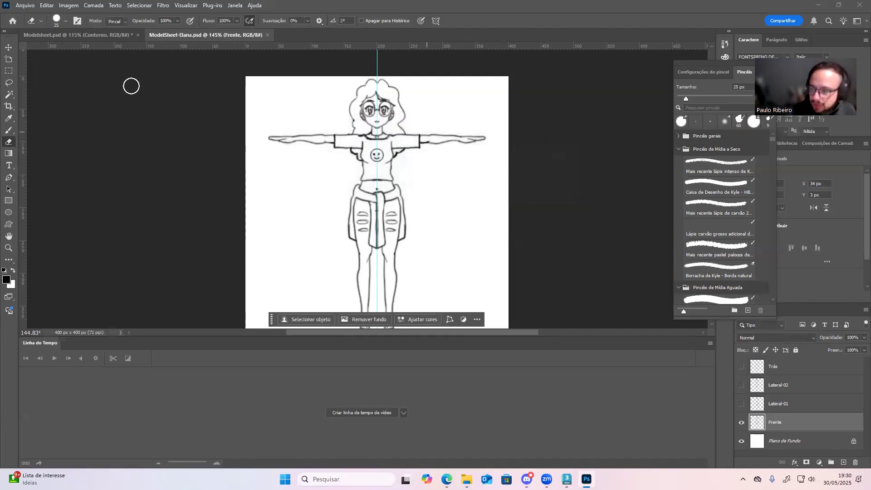
{"action": "left_click", "coordinate": [25, 5]}
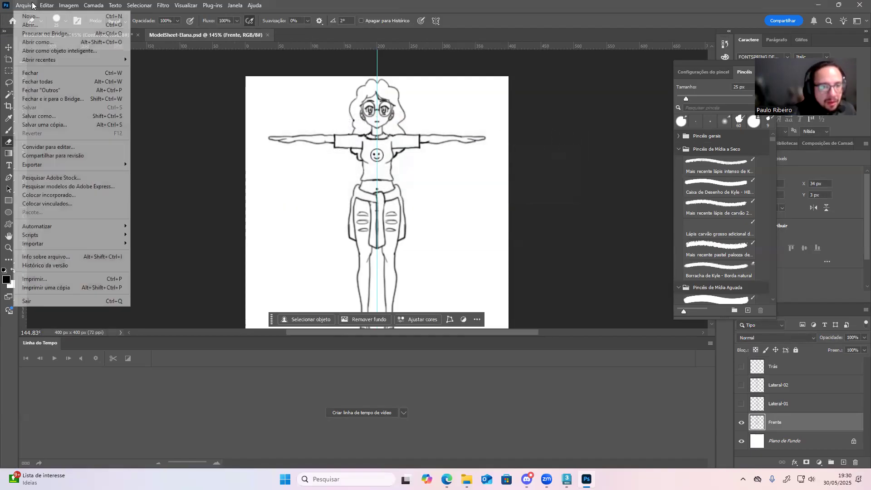
{"action": "mouse_move", "coordinate": [79, 169]}
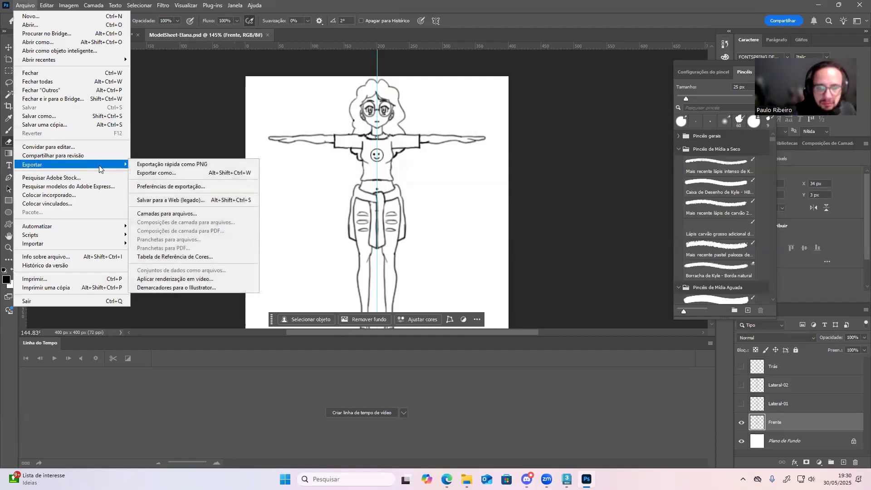
{"action": "left_click", "coordinate": [157, 172]}
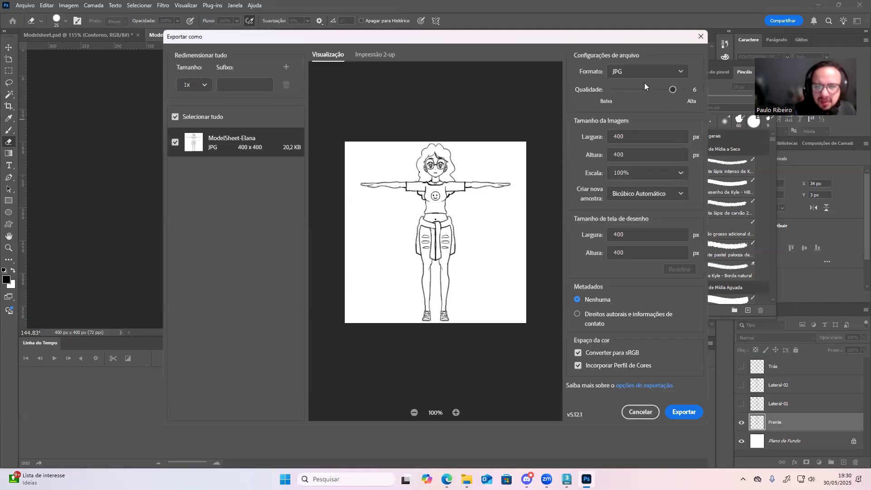
{"action": "left_click_drag", "start_coordinate": [673, 89], "coordinate": [706, 93]}
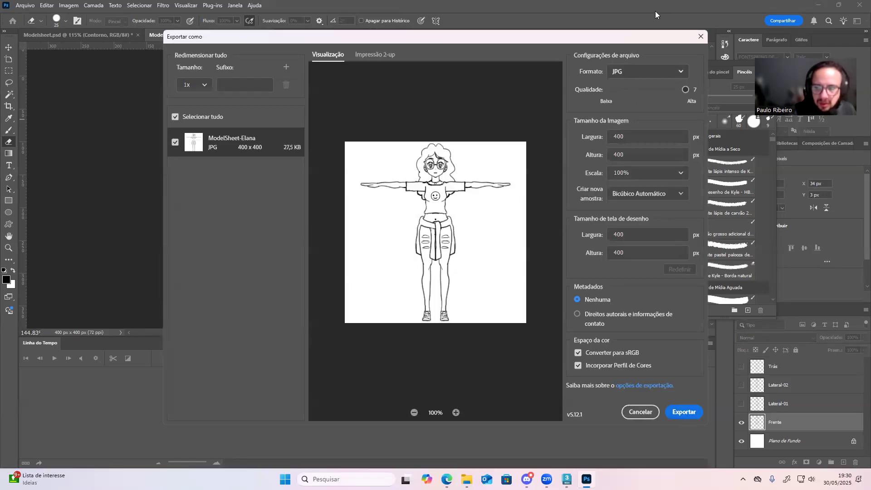
{"action": "left_click", "coordinate": [700, 36]}
- Quick-export the front view as a PNG named Elana-Frente in the TiraDuvidas3dsMax folder
{"action": "left_click", "coordinate": [25, 5]}
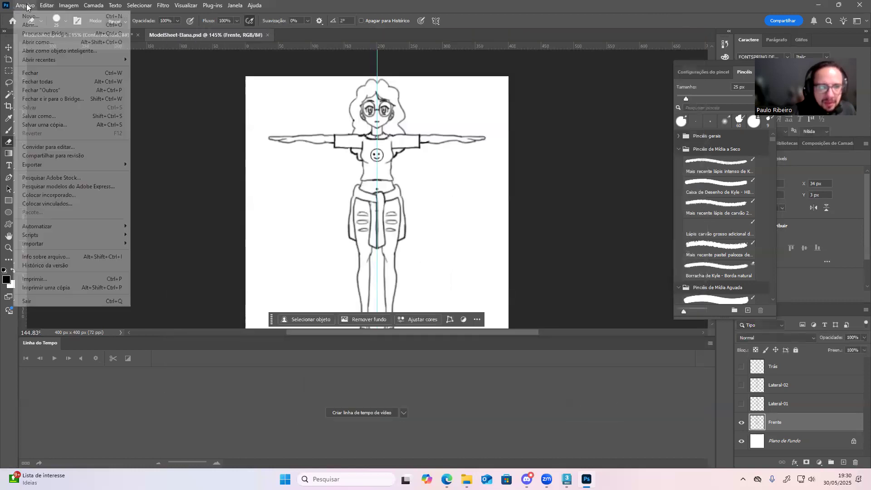
{"action": "mouse_move", "coordinate": [102, 165]}
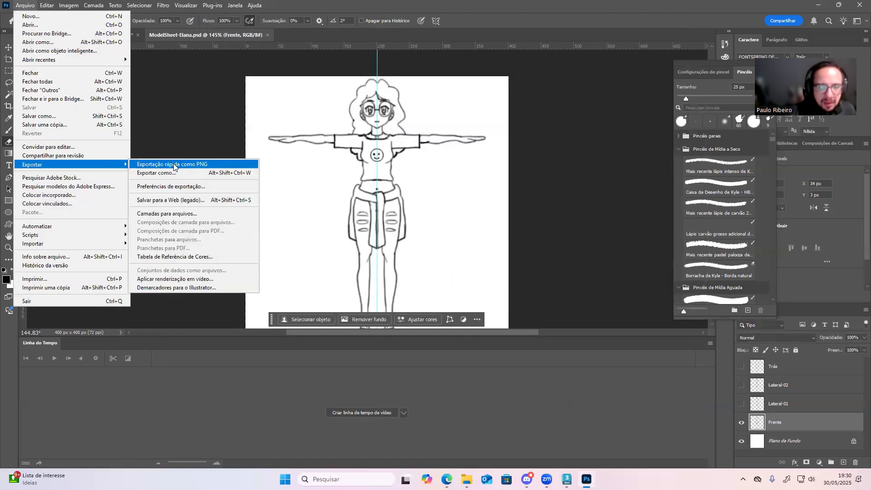
{"action": "left_click", "coordinate": [177, 164]}
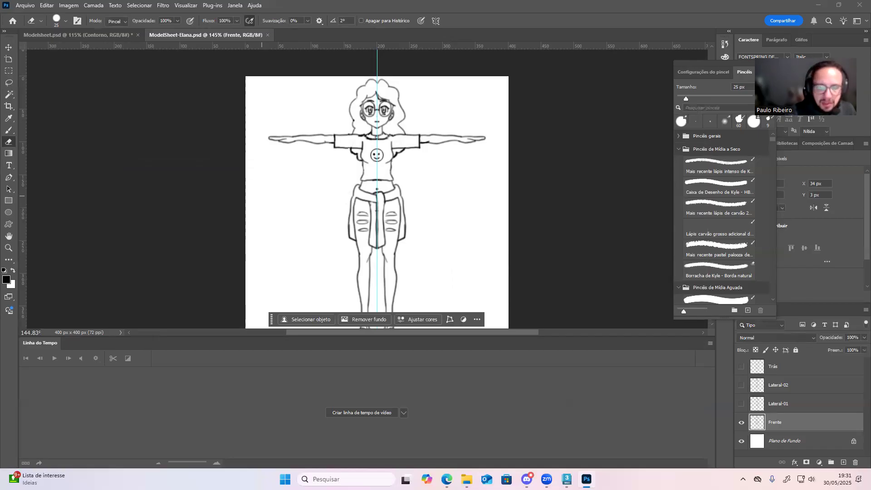
{"action": "key", "text": "ctrl+shift+s"}
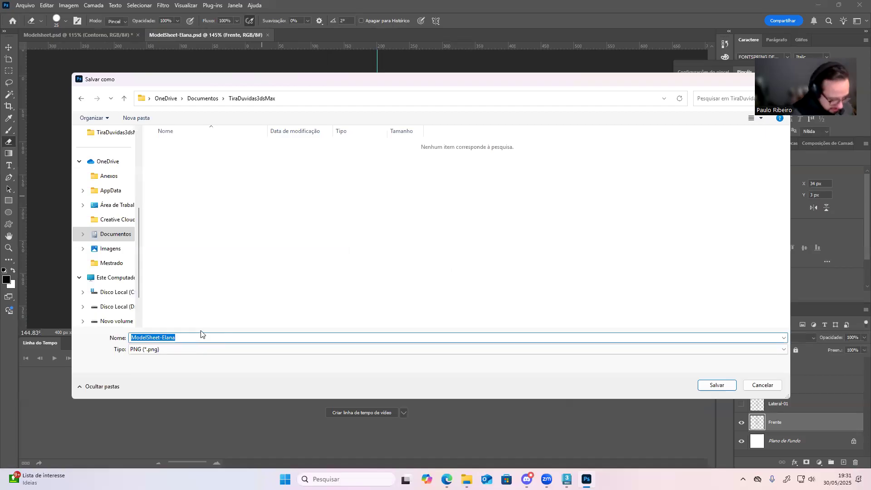
{"action": "type", "text": "Elana-"}
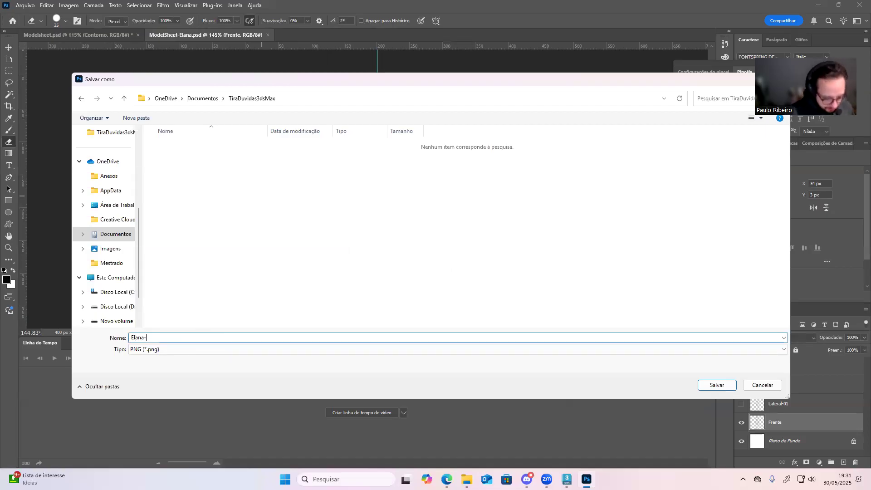
{"action": "type", "text": "Fren"}
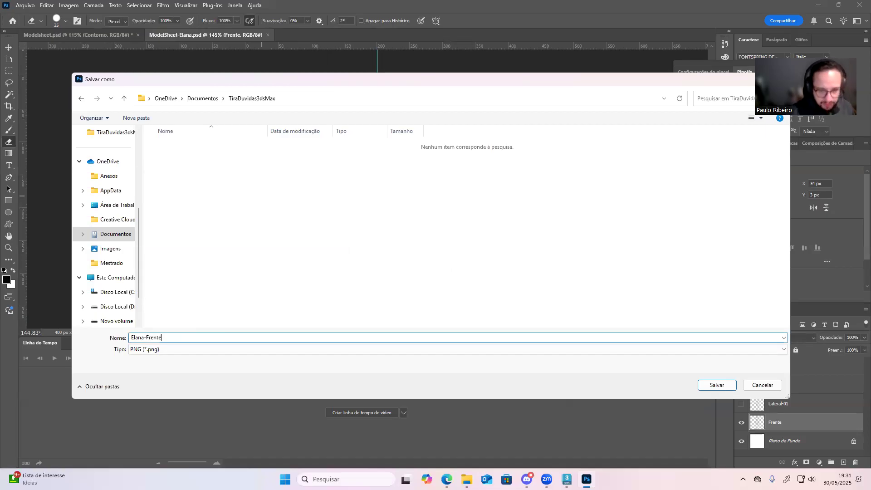
{"action": "type", "text": "te"}
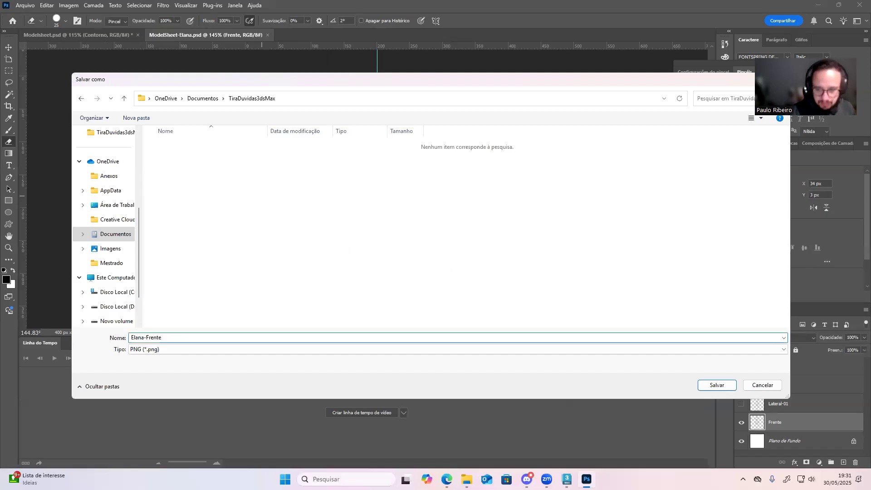
{"action": "key", "text": "Return"}
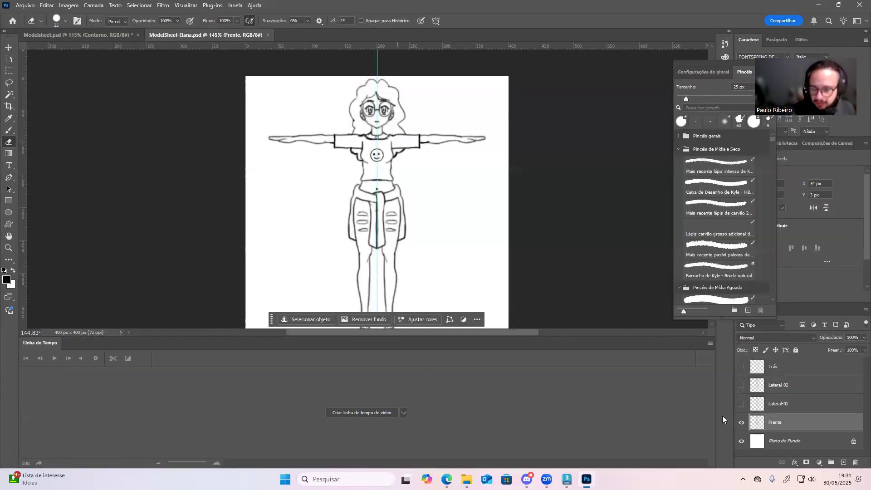
- Hide the Frente layer and delete the Lateral-02 layer, the side view that still has an arm
{"action": "left_click", "coordinate": [741, 422]}
{"action": "left_click", "coordinate": [741, 403]}
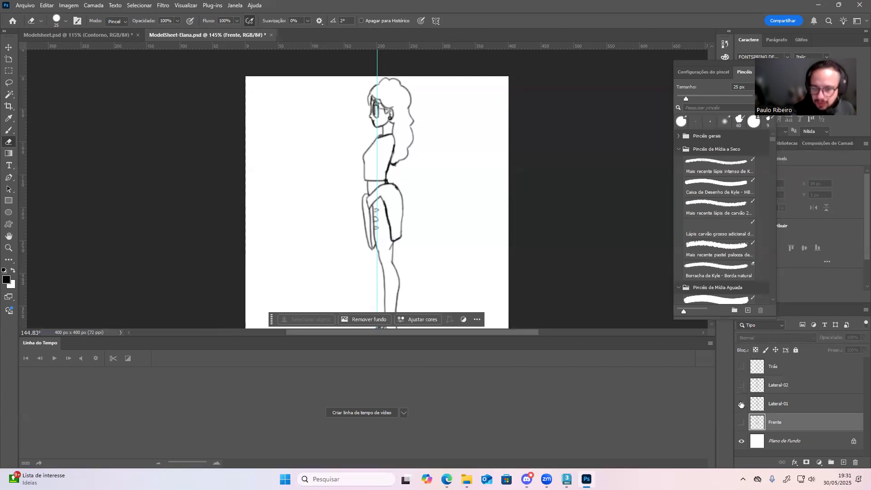
{"action": "left_click", "coordinate": [741, 404]}
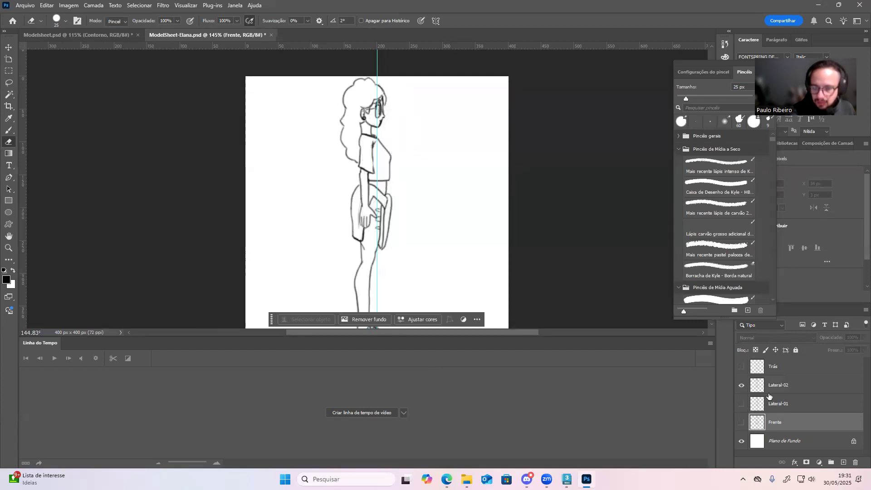
{"action": "left_click", "coordinate": [768, 393]}
{"action": "key", "text": "Delete"}
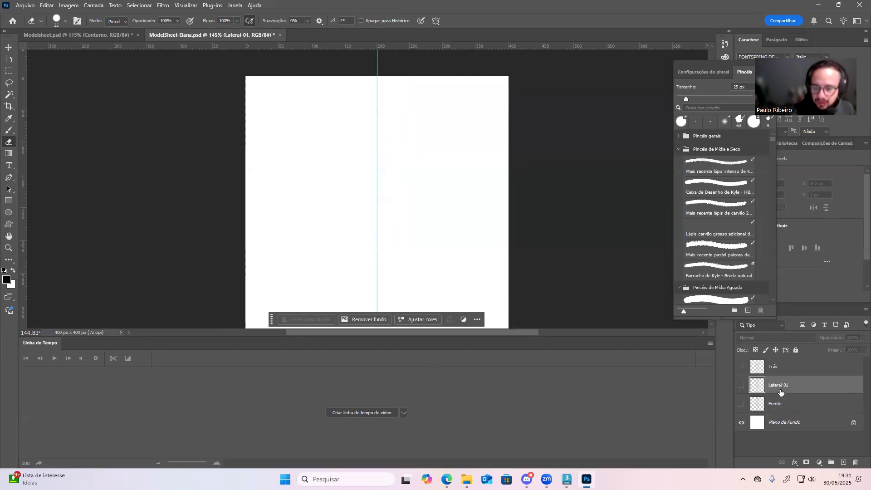
- Show and duplicate the Lateral-01 layer, and mirror the copy across the whole canvas with a width scale of -100%
{"action": "left_click", "coordinate": [741, 386]}
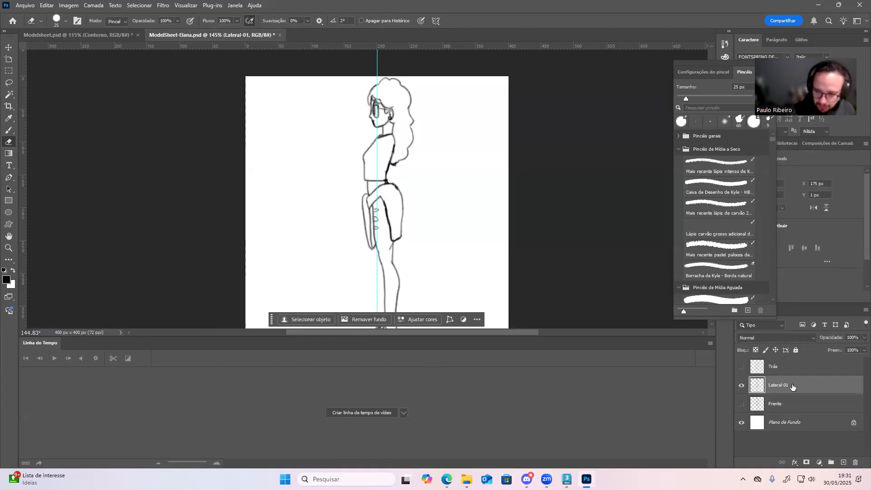
{"action": "key", "text": "ctrl+j"}
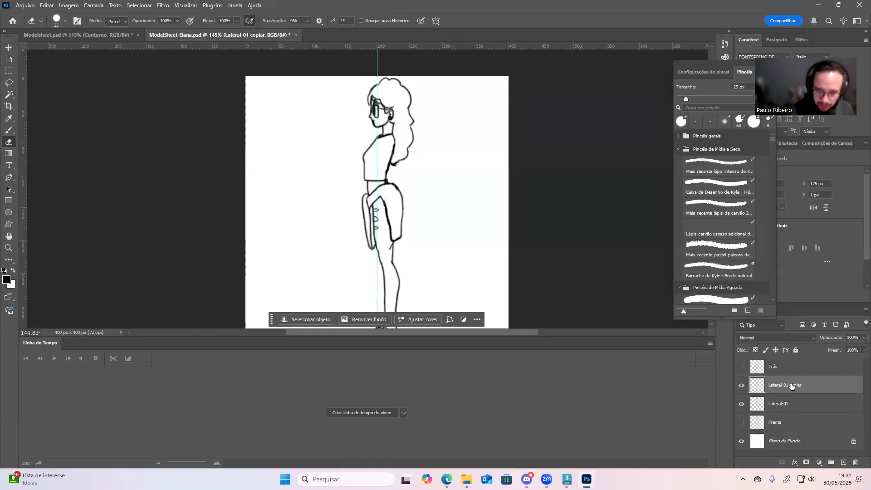
{"action": "key", "text": "ctrl+a"}
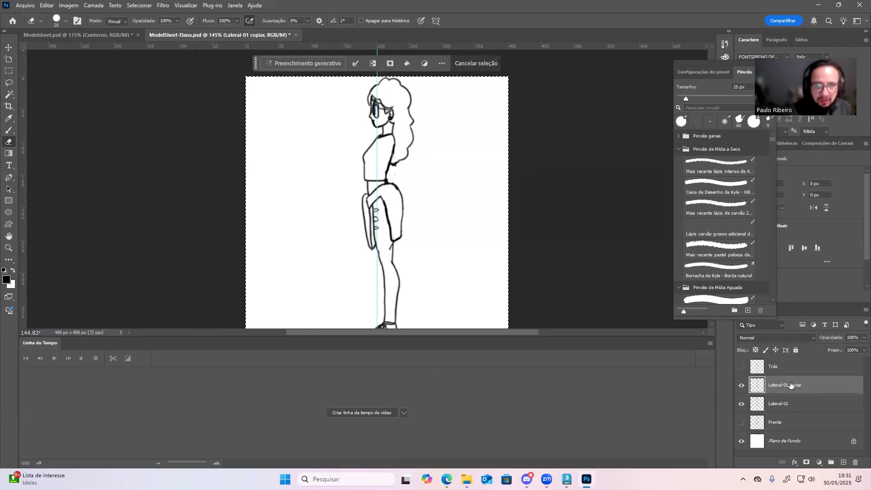
{"action": "key", "text": "ctrl+t"}
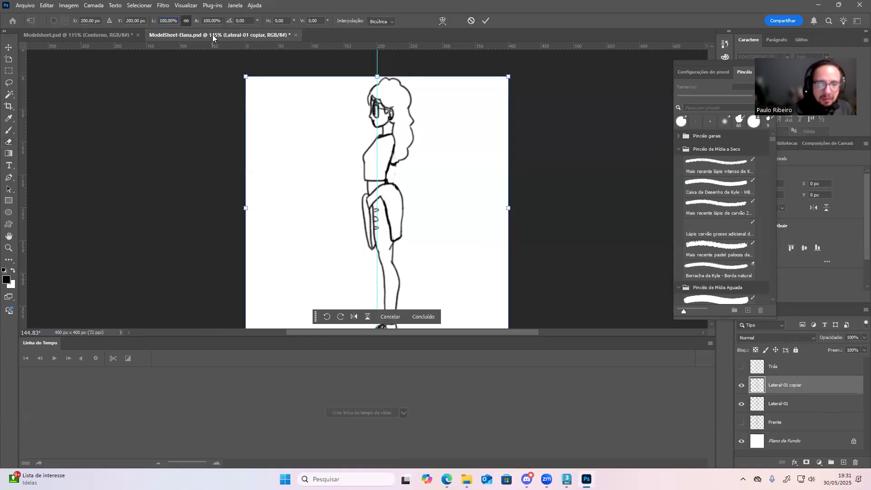
{"action": "type", "text": "-100"}
{"action": "key", "text": "Return"}
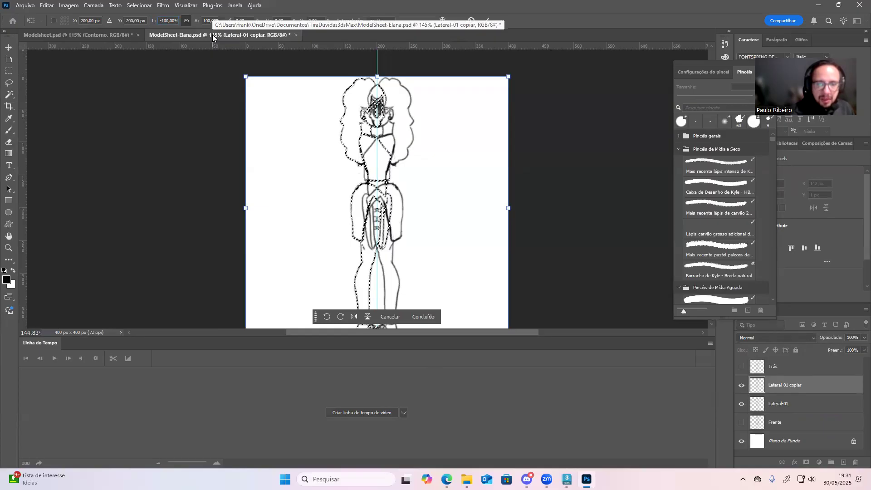
{"action": "left_click", "coordinate": [486, 20]}
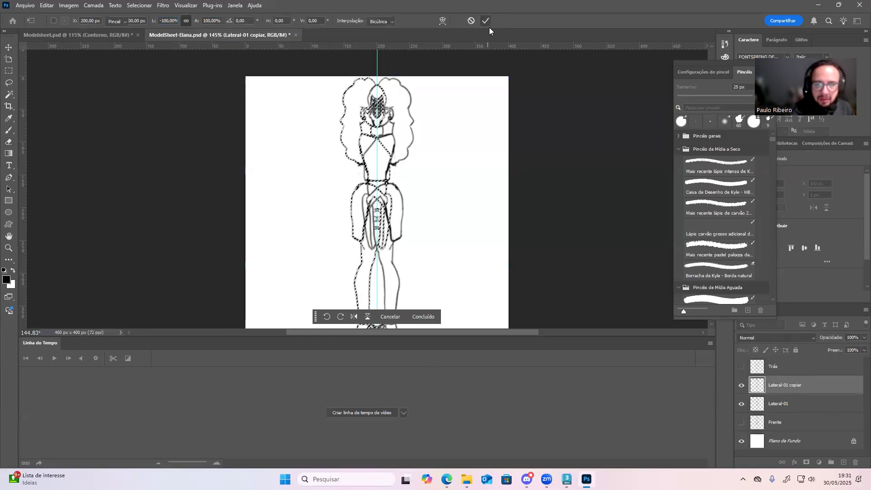
- Hide the original Lateral-01 layer, rename the mirrored copy Lateral-02 and clear the selection
{"action": "left_click", "coordinate": [741, 403]}
{"action": "double_click", "coordinate": [790, 385]}
{"action": "type", "text": "Lateral-02"}
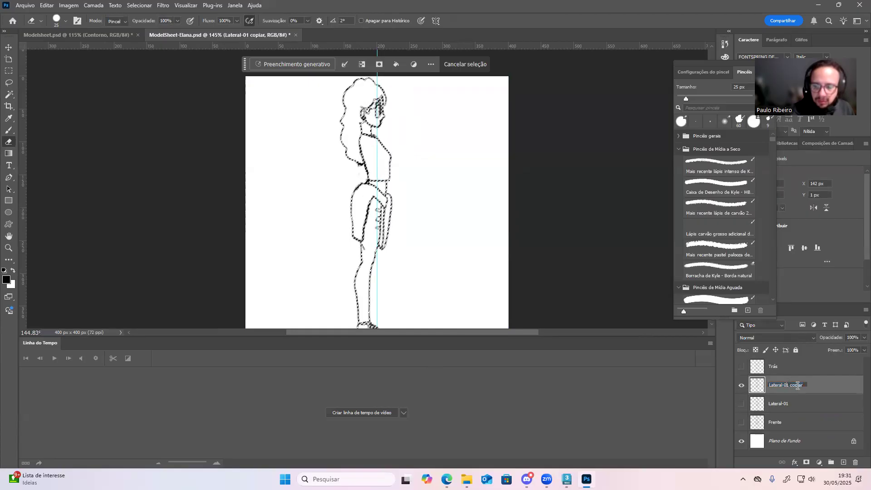
{"action": "key", "text": "Return"}
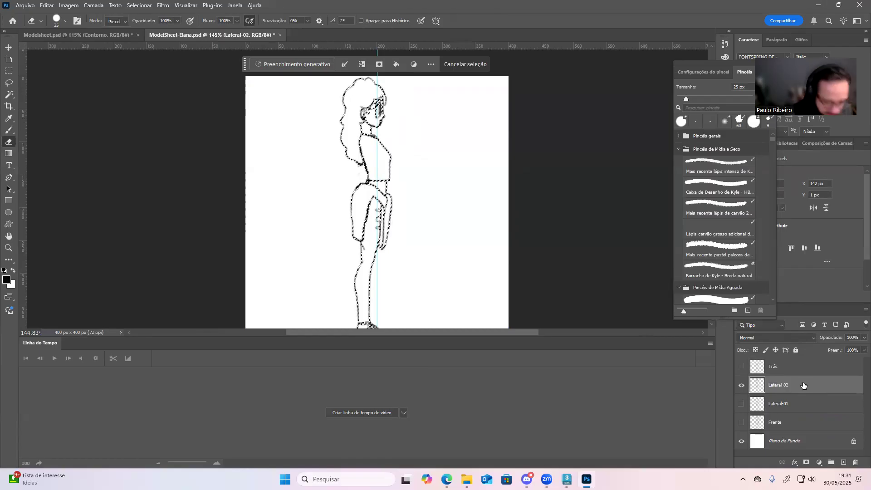
{"action": "key", "text": "ctrl+d"}
- Hide the Lateral-02 layer and make Lateral-01 the visible, active layer
{"action": "left_click", "coordinate": [741, 385]}
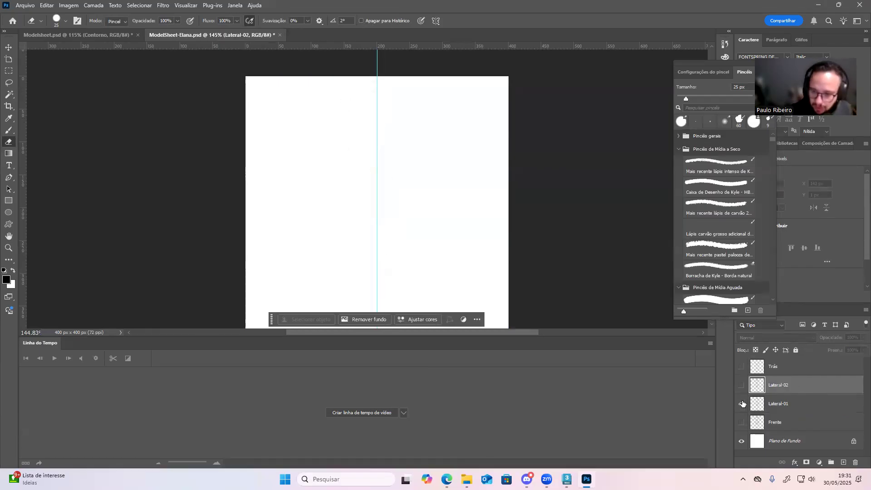
{"action": "left_click", "coordinate": [742, 403]}
{"action": "left_click", "coordinate": [788, 404]}
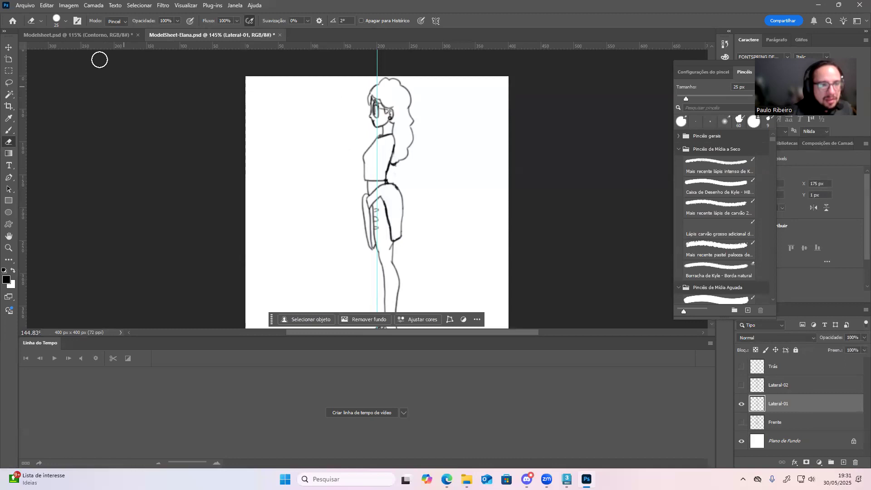
- Export the visible Lateral-01 side view as a PNG named Elana-Lateral-01 in the TiraDuvidas3dsMax folder
{"action": "left_click", "coordinate": [17, 5]}
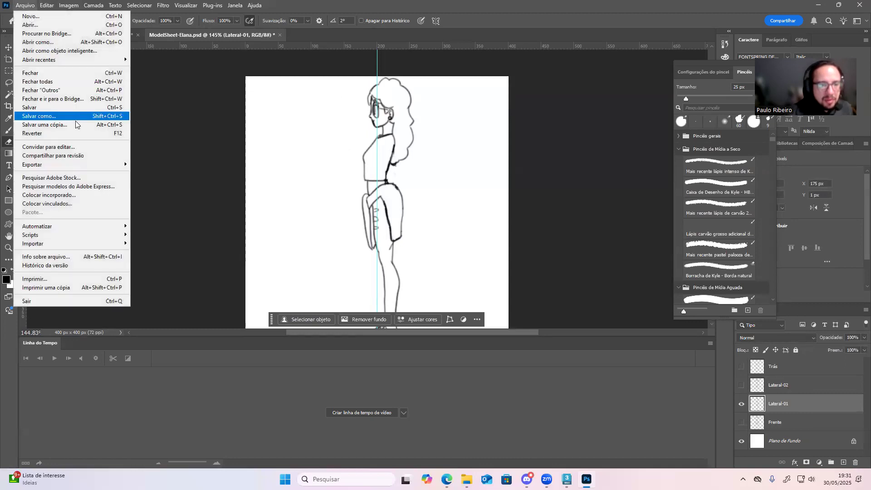
{"action": "mouse_move", "coordinate": [91, 163]}
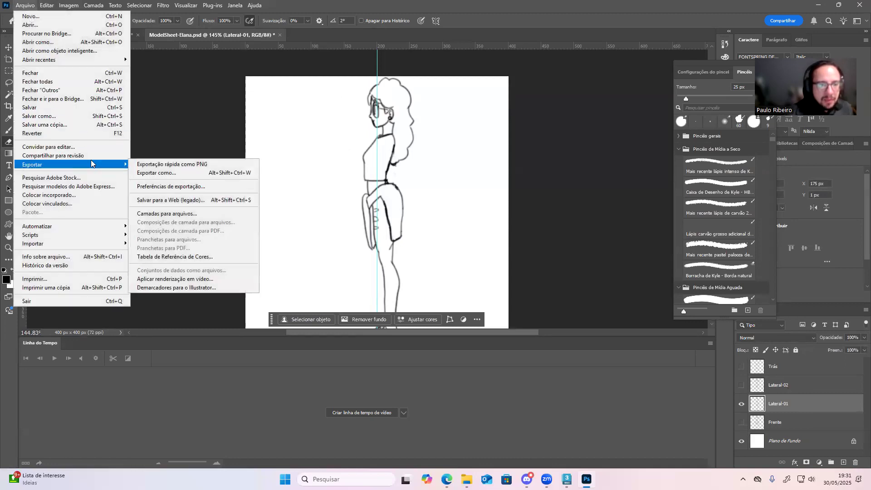
{"action": "left_click", "coordinate": [171, 164]}
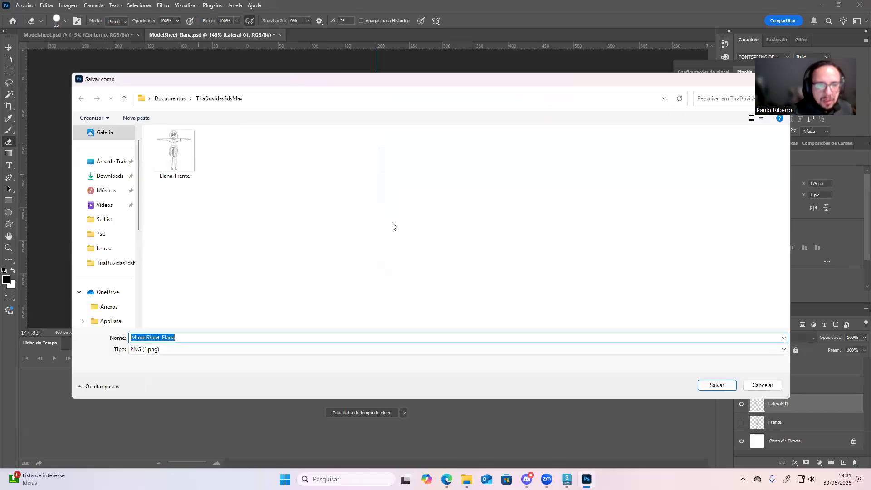
{"action": "left_click", "coordinate": [193, 172]}
{"action": "left_click", "coordinate": [183, 337]}
{"action": "key", "text": "BackSpace"}
{"action": "key", "text": "BackSpace"}
{"action": "key", "text": "BackSpace"}
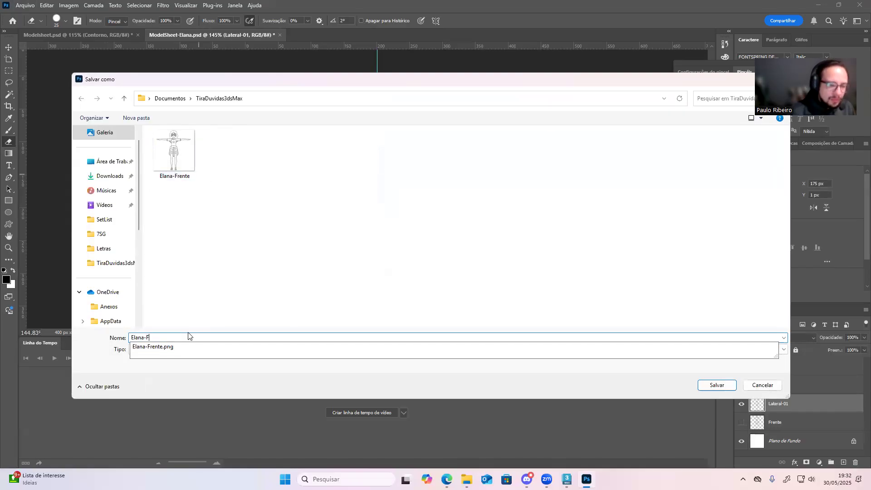
{"action": "key", "text": "BackSpace"}
{"action": "type", "text": "Lateral-01"}
{"action": "key", "text": "Return"}
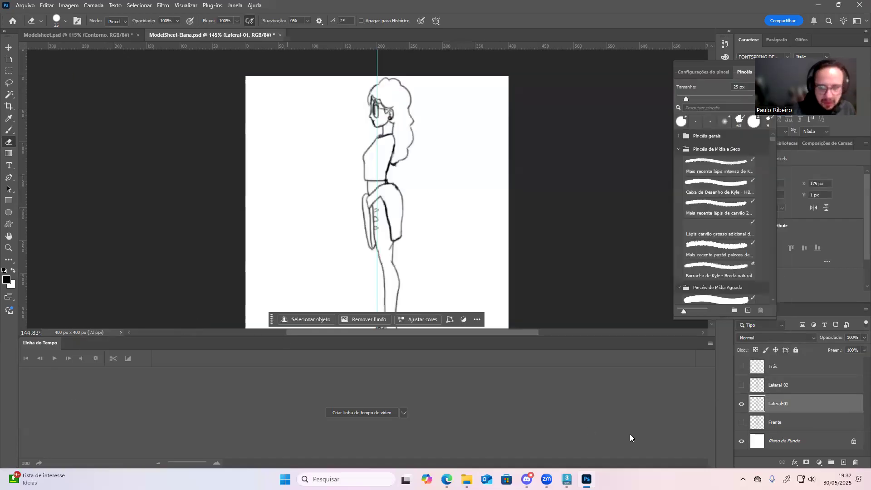
- Hide the Lateral-01 layer, show Lateral-02 instead and export it as a PNG named Elana-Lateral-02
{"action": "left_click", "coordinate": [741, 403]}
{"action": "left_click", "coordinate": [741, 385]}
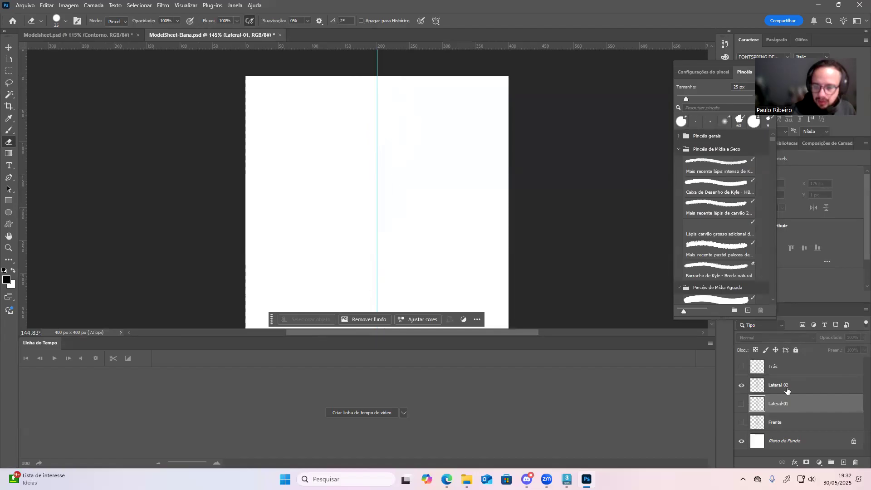
{"action": "left_click", "coordinate": [792, 389]}
{"action": "left_click", "coordinate": [25, 5]}
{"action": "mouse_move", "coordinate": [84, 163]}
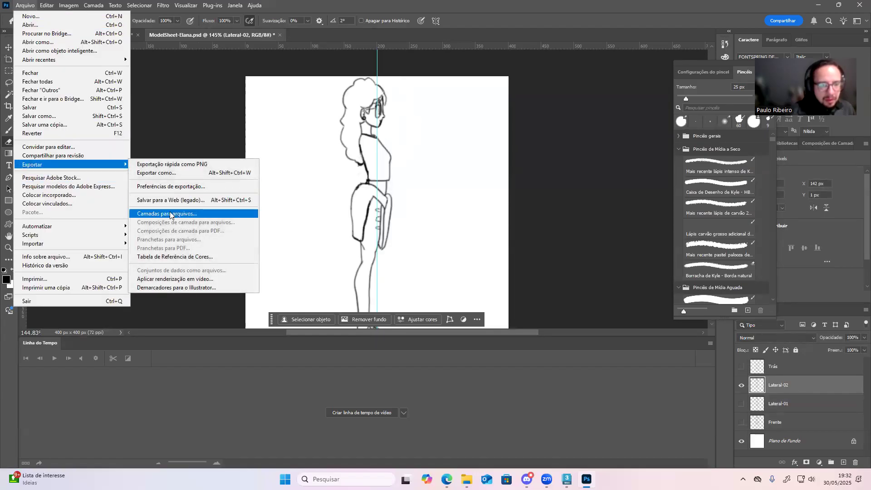
{"action": "left_click", "coordinate": [174, 172]}
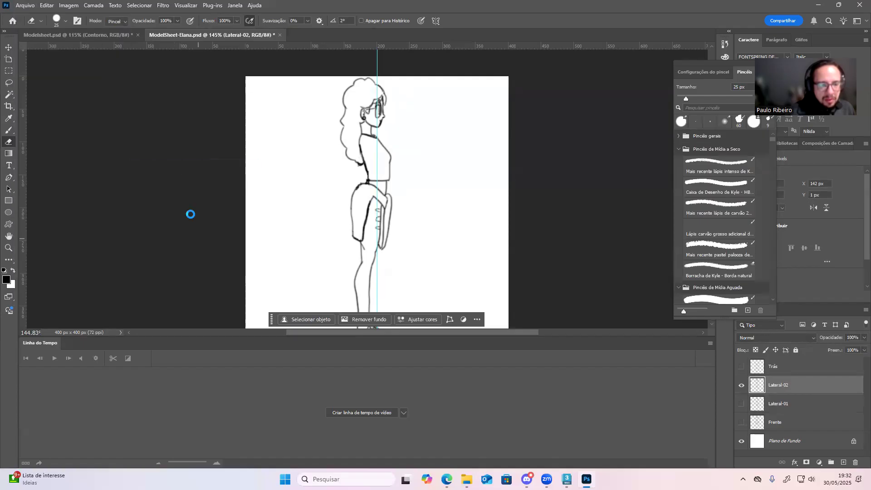
{"action": "left_click", "coordinate": [222, 167]}
{"action": "left_click", "coordinate": [217, 336]}
{"action": "key", "text": "BackSpace"}
{"action": "type", "text": "2"}
{"action": "key", "text": "Return"}
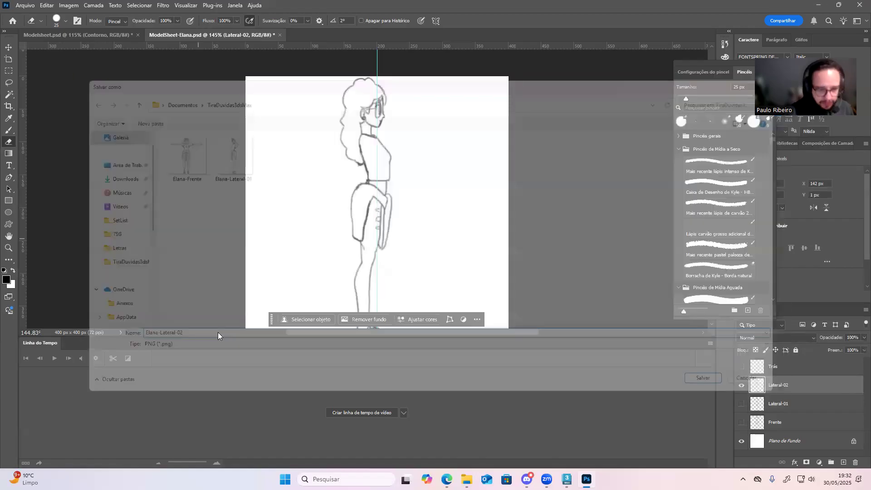
- Hide the Lateral-02 layer, show the Trás layer instead and export it as a PNG named Elana-Tras
{"action": "left_click", "coordinate": [741, 385]}
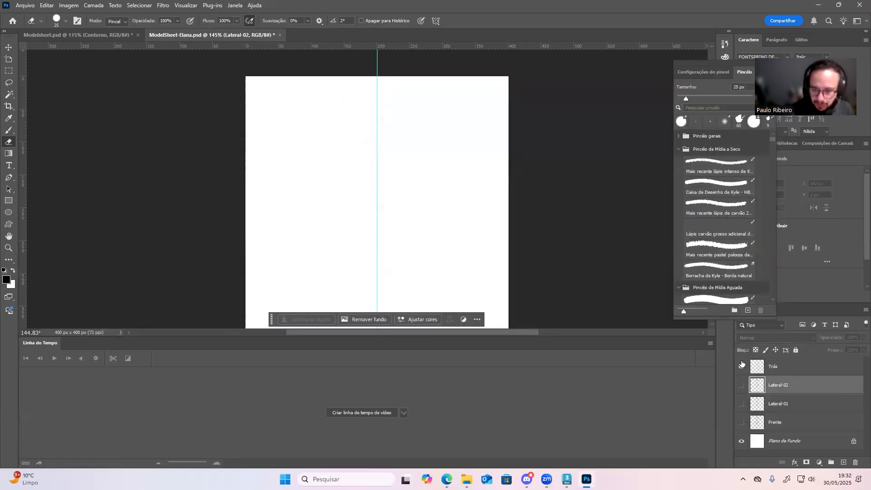
{"action": "left_click", "coordinate": [741, 366]}
{"action": "left_click", "coordinate": [785, 367]}
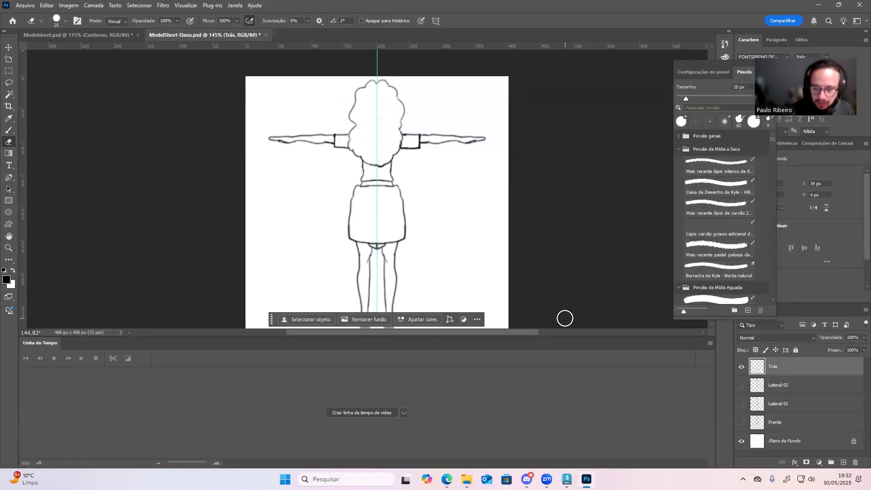
{"action": "left_click", "coordinate": [25, 5]}
{"action": "mouse_move", "coordinate": [98, 165]}
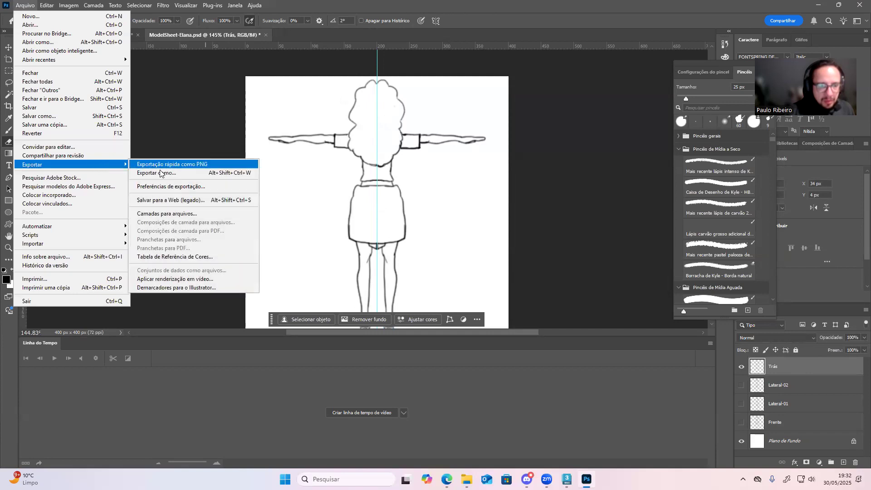
{"action": "left_click", "coordinate": [176, 165]}
{"action": "left_click", "coordinate": [178, 156]}
{"action": "left_click", "coordinate": [208, 338]}
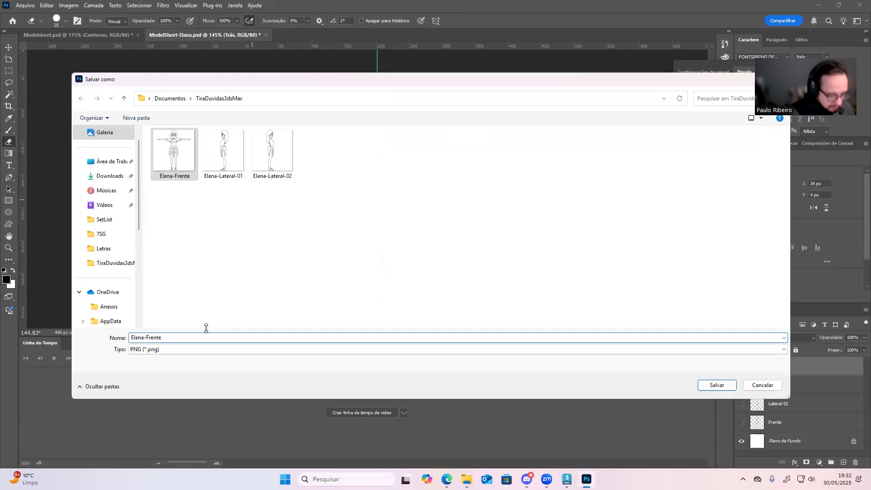
{"action": "key", "text": "BackSpace"}
{"action": "key", "text": "BackSpace"}
{"action": "key", "text": "BackSpace"}
{"action": "key", "text": "BackSpace"}
{"action": "type", "text": "Tras"}
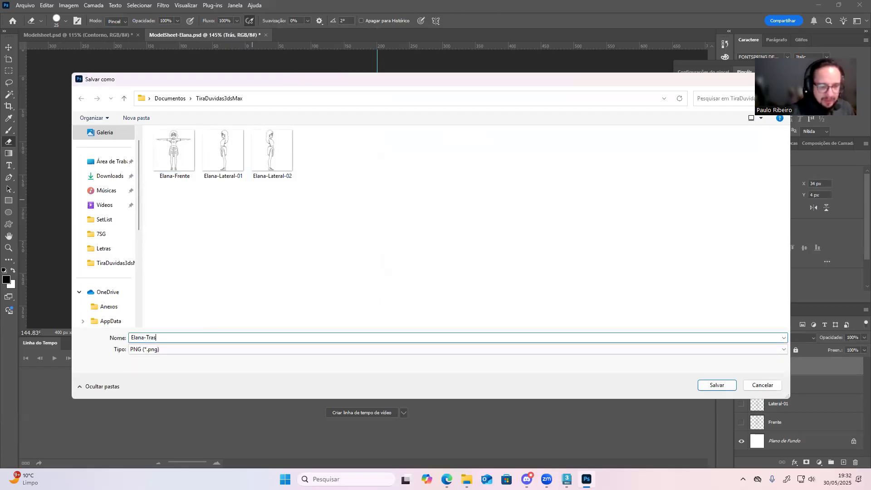
{"action": "key", "text": "Return"}
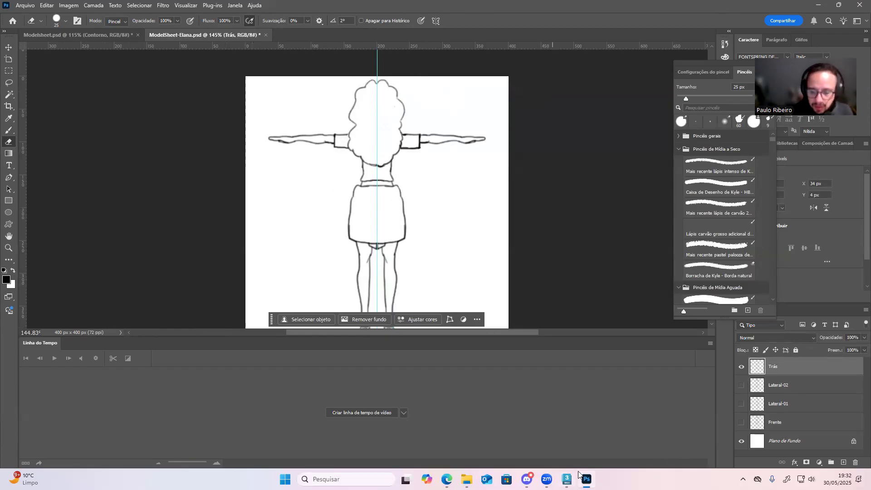
- Switch to 3ds Max and choose metric centimetres as the display unit scale in the units setup
{"action": "left_click", "coordinate": [567, 479]}
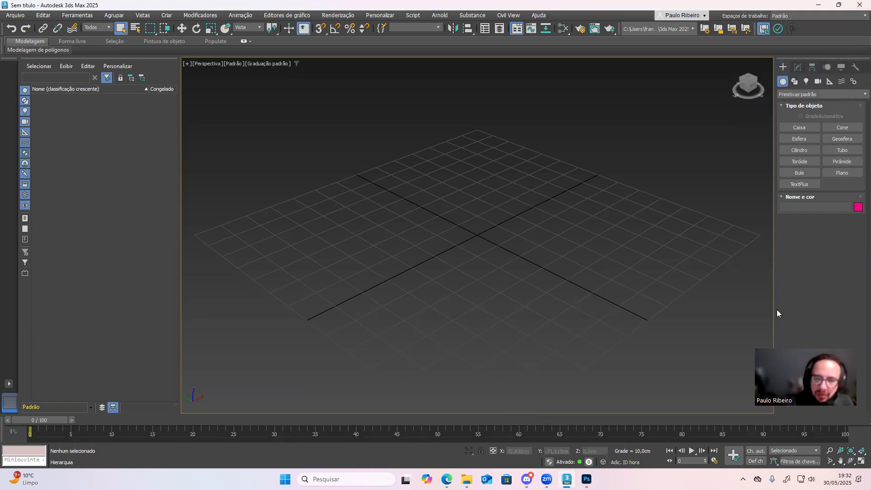
{"action": "left_click", "coordinate": [374, 16]}
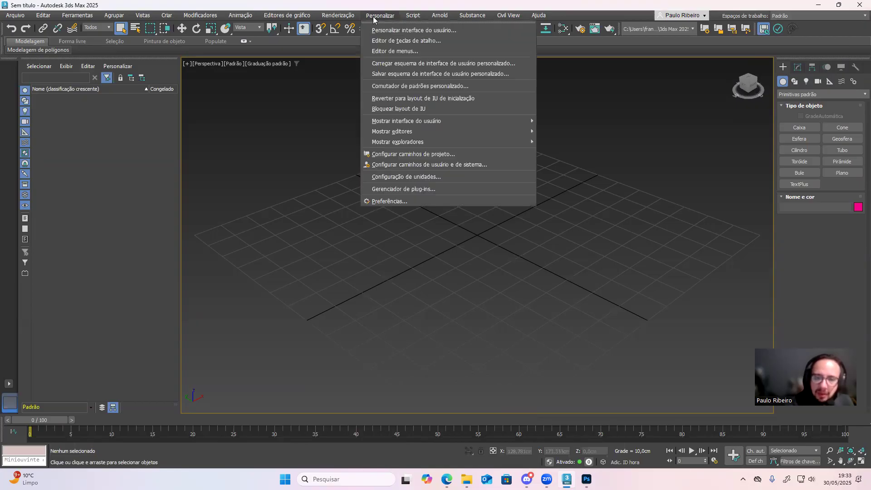
{"action": "left_click", "coordinate": [406, 177]}
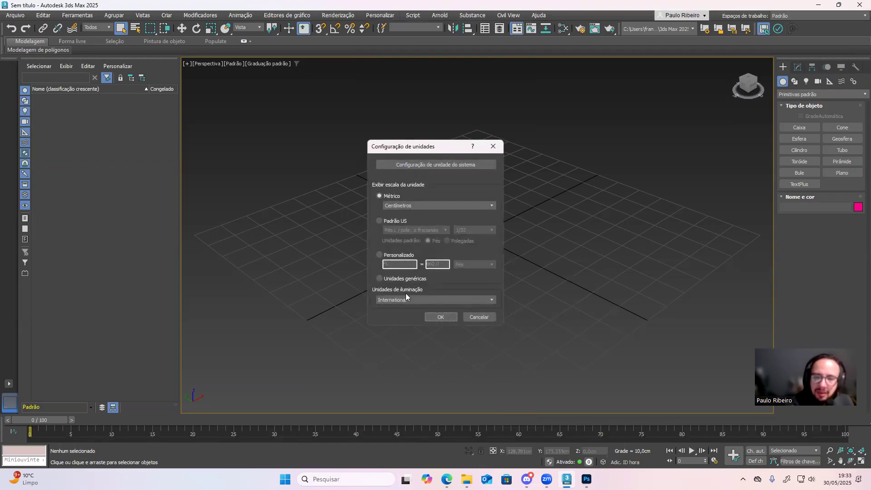
{"action": "left_click", "coordinate": [408, 279]}
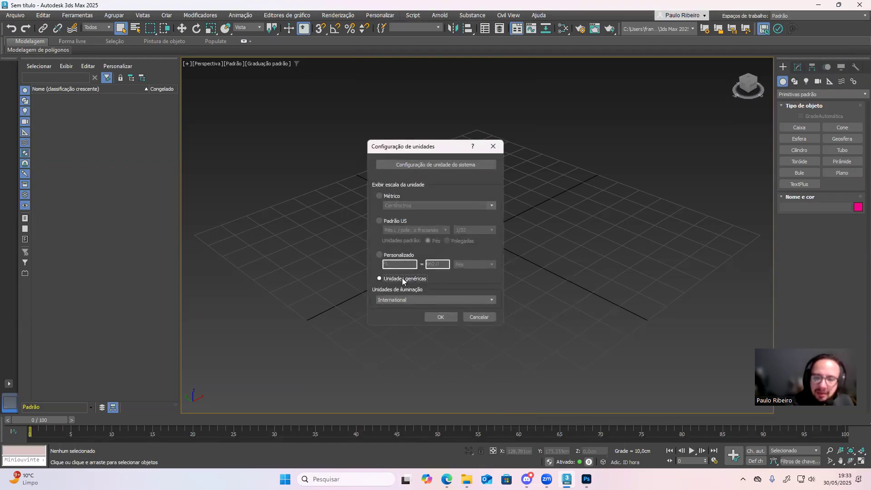
{"action": "left_click", "coordinate": [396, 197]}
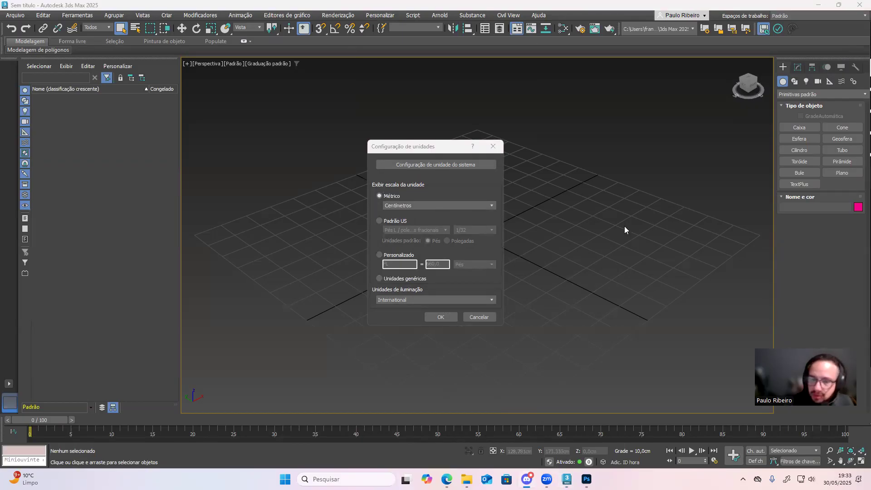
- Set the system unit scale to 1 unit = 1.0 centimetre and accept the units setup
{"action": "left_click", "coordinate": [477, 165]}
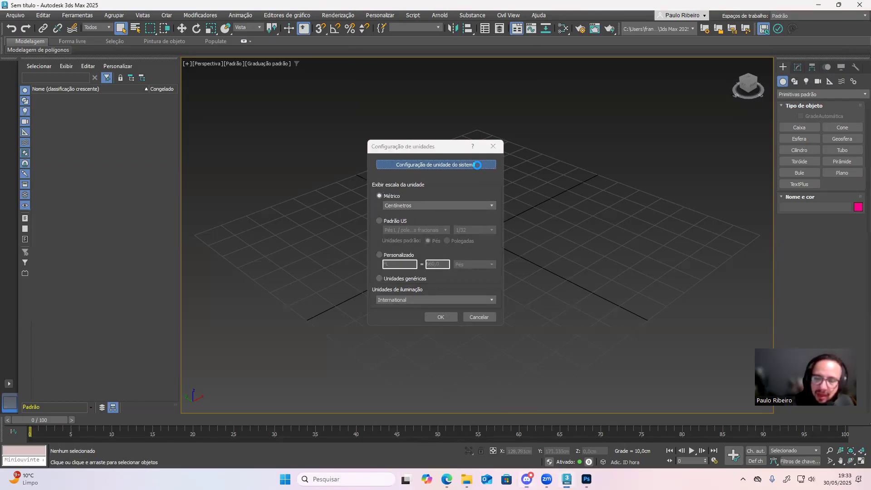
{"action": "left_click", "coordinate": [468, 208]}
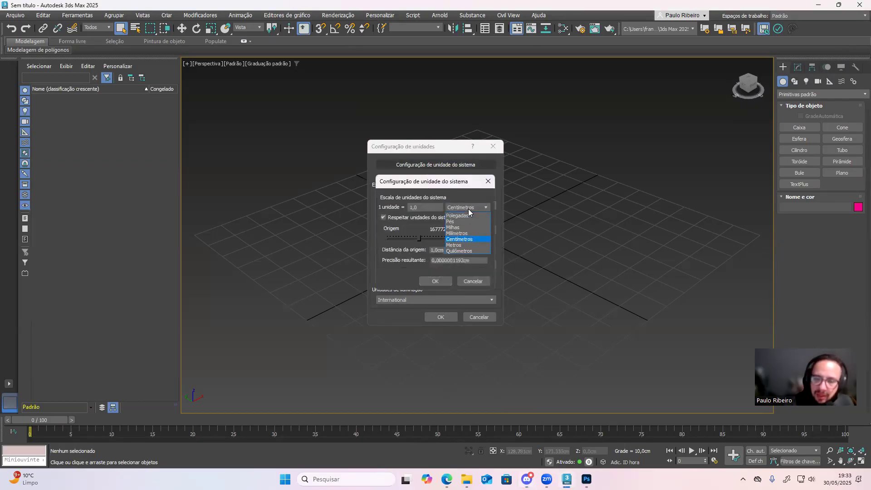
{"action": "left_click", "coordinate": [451, 221]}
{"action": "left_click", "coordinate": [453, 208]}
{"action": "left_click", "coordinate": [458, 216]}
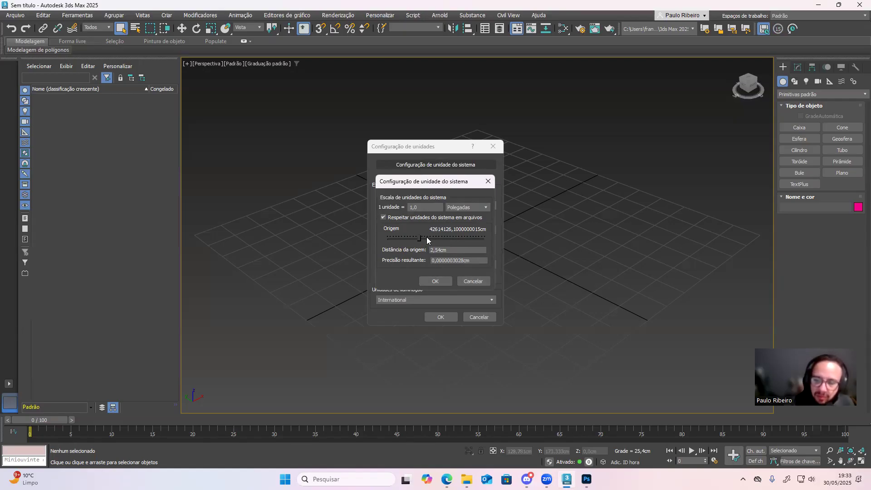
{"action": "left_click", "coordinate": [462, 207]}
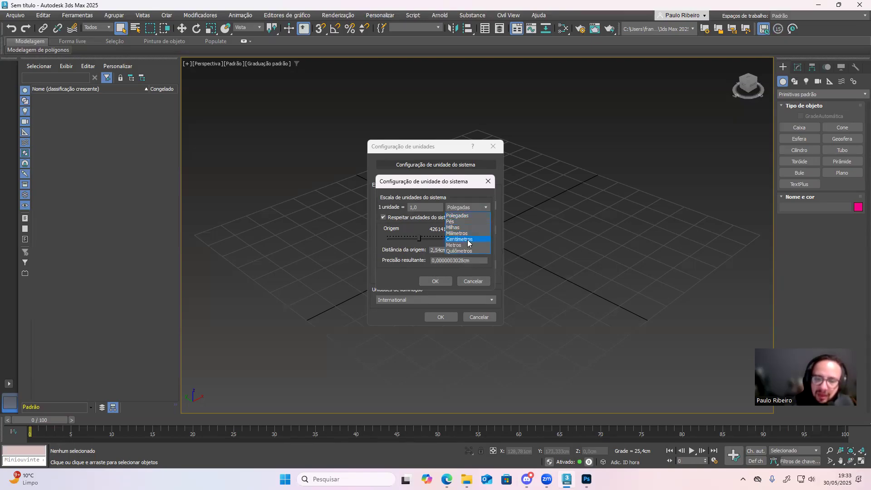
{"action": "left_click", "coordinate": [468, 240]}
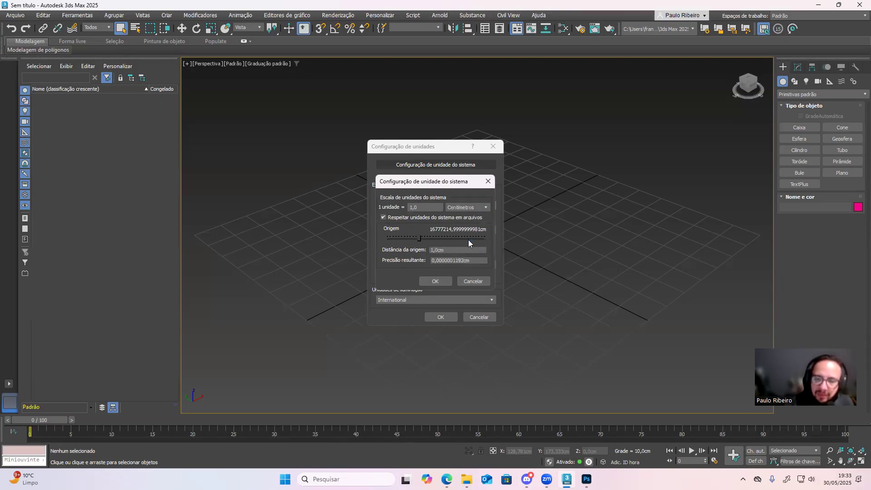
{"action": "left_click", "coordinate": [444, 281]}
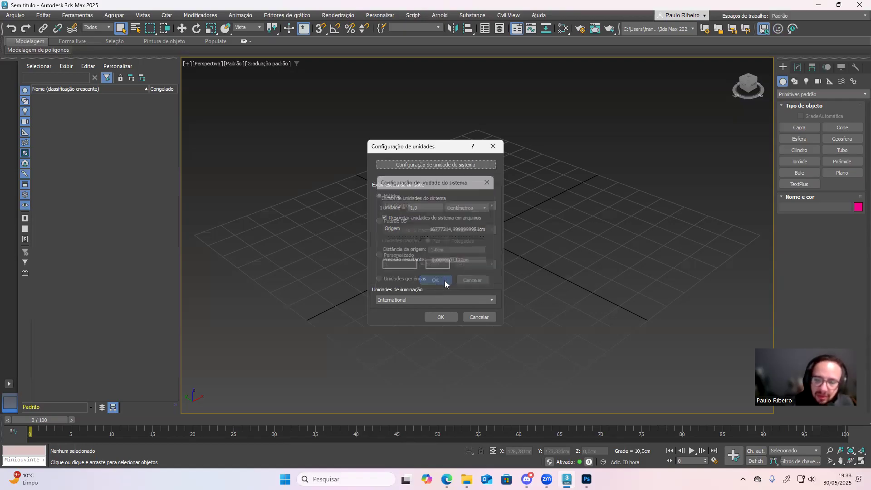
{"action": "left_click", "coordinate": [440, 317]}
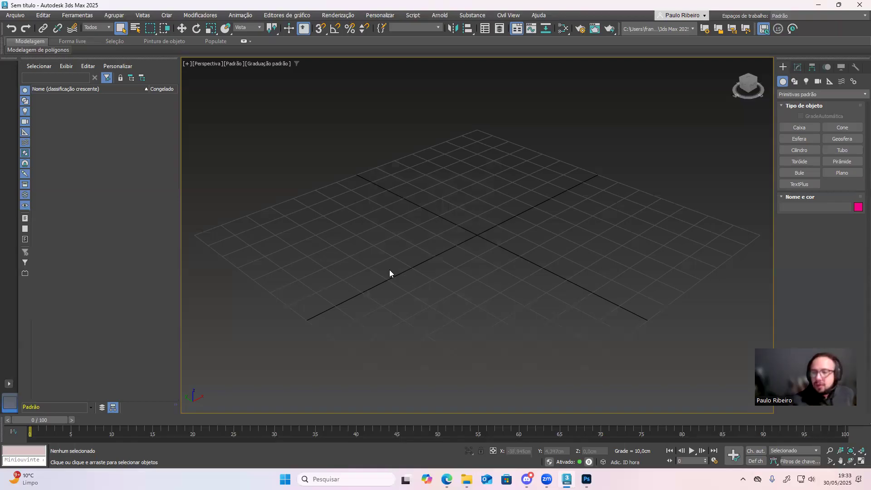
- Create a rectangular plane about 75.6 cm long and 72.5 cm wide on the perspective grid
{"action": "left_click", "coordinate": [842, 173]}
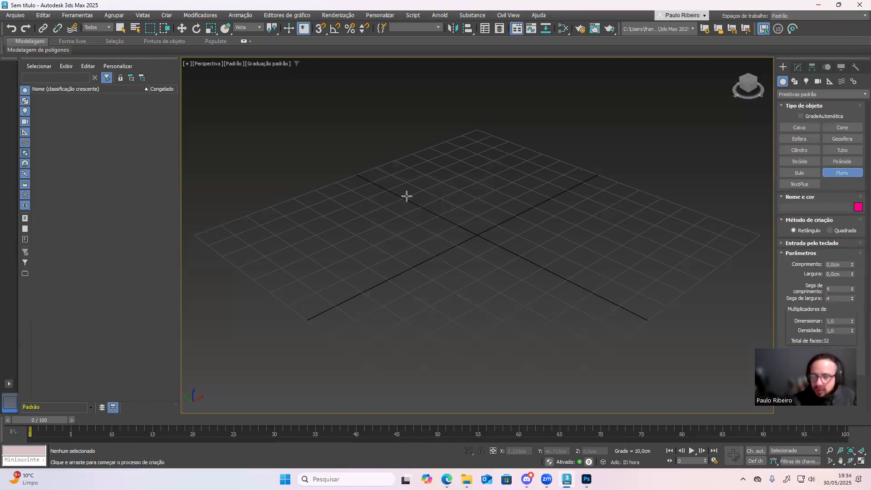
{"action": "left_click_drag", "start_coordinate": [362, 201], "coordinate": [641, 206]}
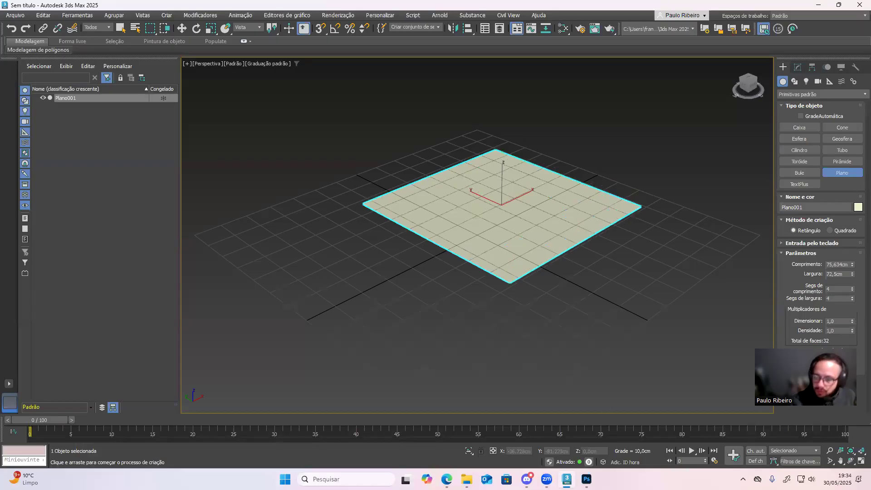
- Examine the character drawing from head to feet in Photoshop and return to 3ds Max
{"action": "left_click", "coordinate": [586, 479]}
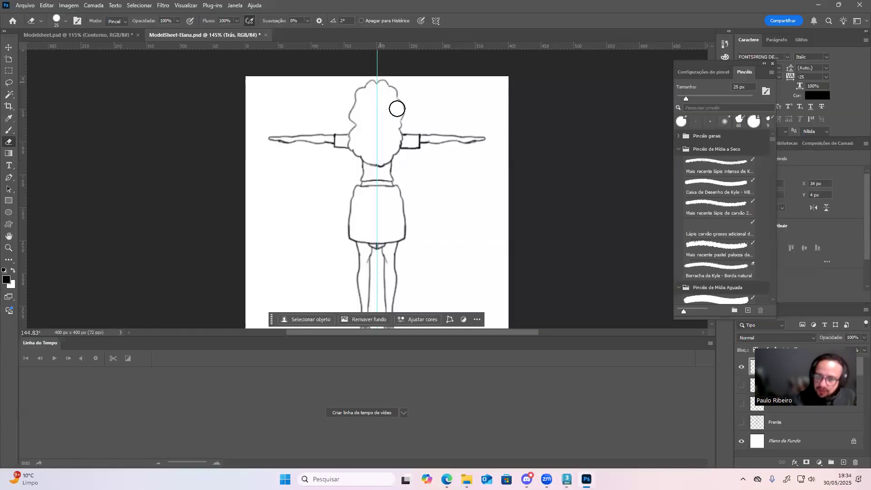
{"action": "scroll", "coordinate": [398, 136], "scroll_direction": "down", "scroll_amount": 3}
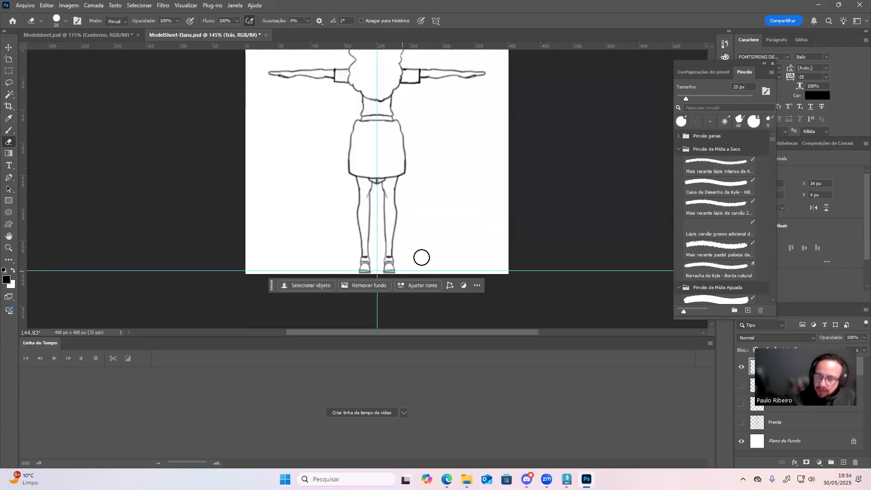
{"action": "scroll", "coordinate": [421, 254], "scroll_direction": "up", "scroll_amount": 2}
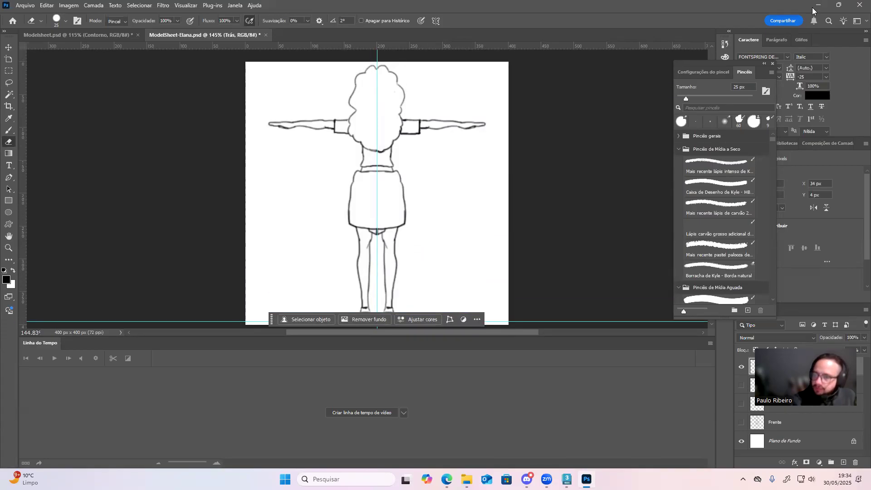
{"action": "key", "text": "alt+Tab"}
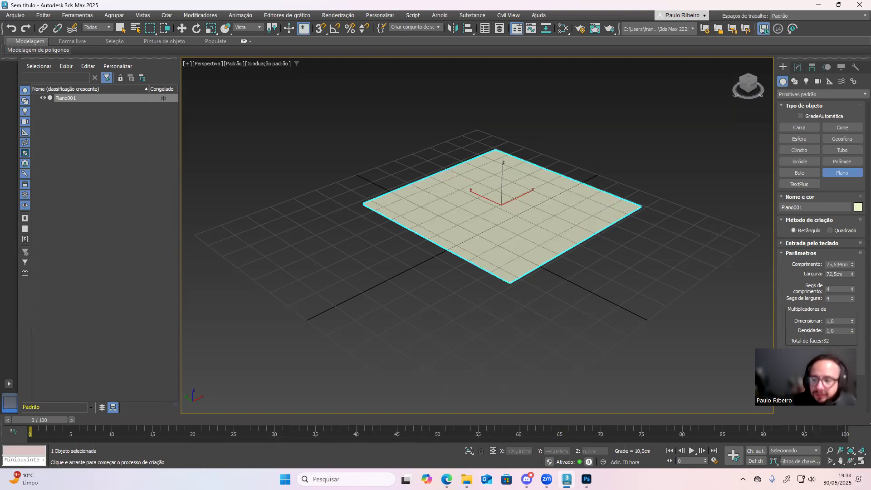
- Check the character drawing's full height from head to feet in Photoshop and return to 3ds Max
{"action": "left_click", "coordinate": [835, 265]}
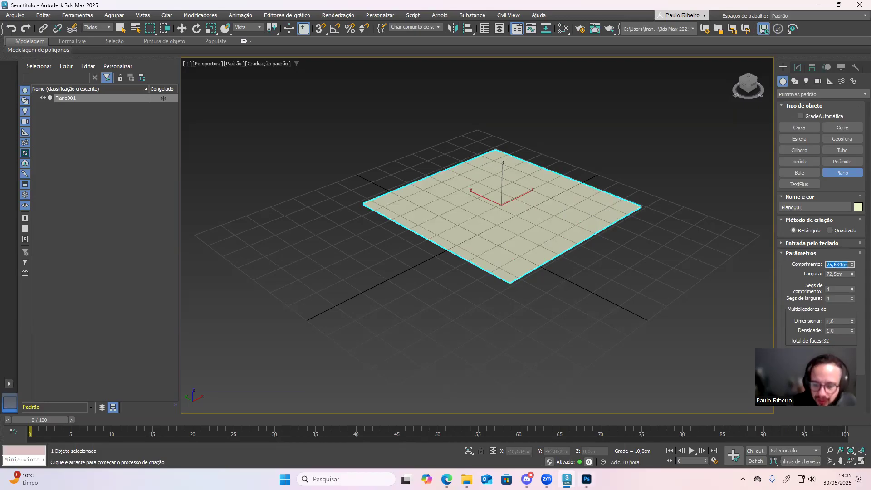
{"action": "left_click", "coordinate": [586, 479]}
{"action": "scroll", "coordinate": [395, 252], "scroll_direction": "down", "scroll_amount": 3}
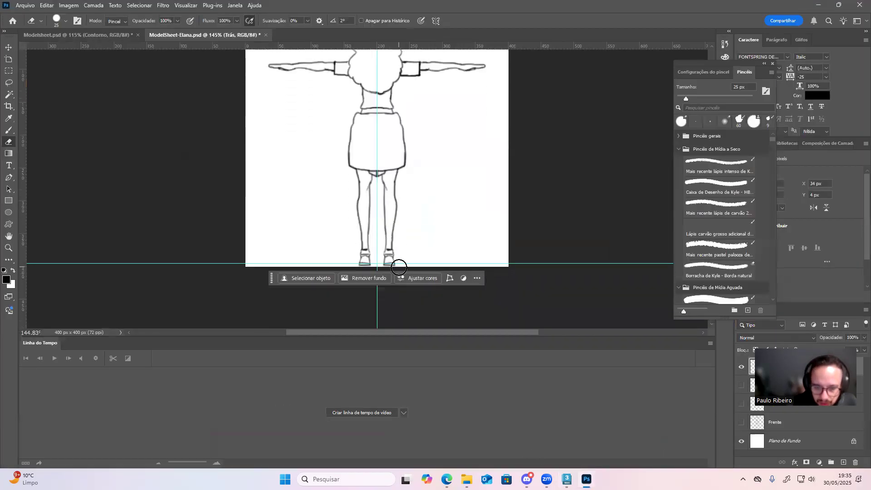
{"action": "scroll", "coordinate": [416, 232], "scroll_direction": "up", "scroll_amount": 2}
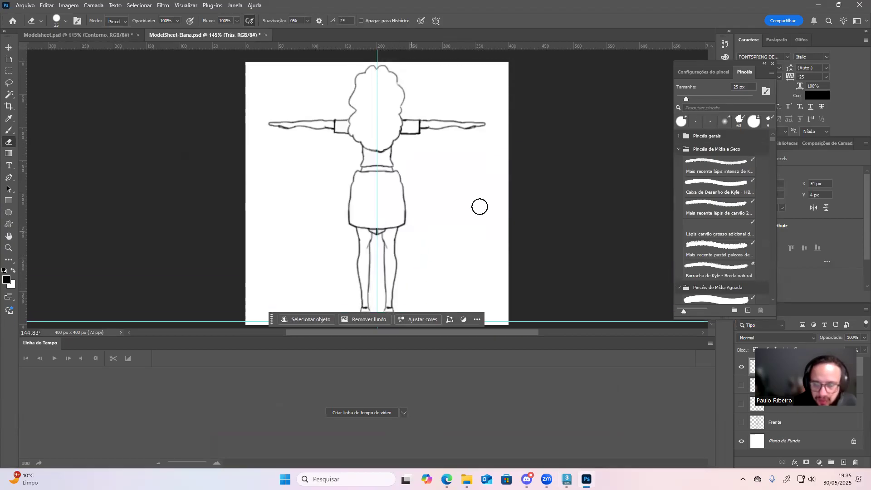
{"action": "left_click", "coordinate": [817, 5]}
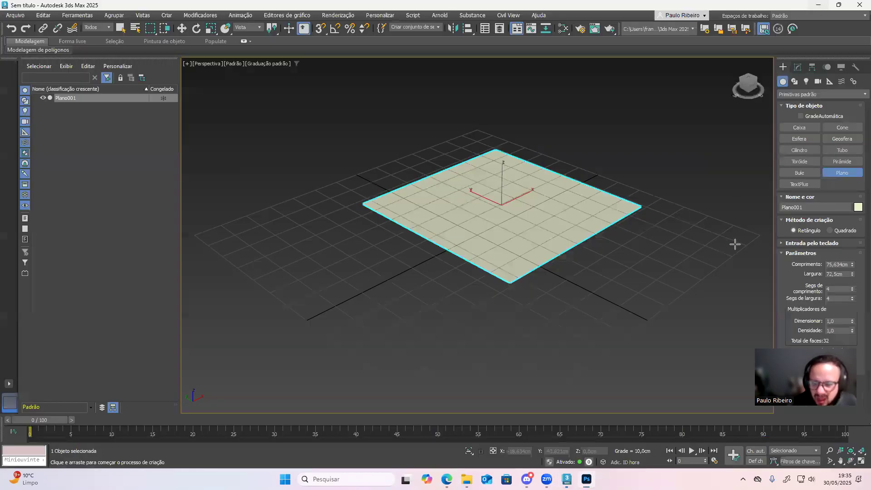
- Set both the length and the width of the plane to 165 cm
{"action": "double_click", "coordinate": [834, 265]}
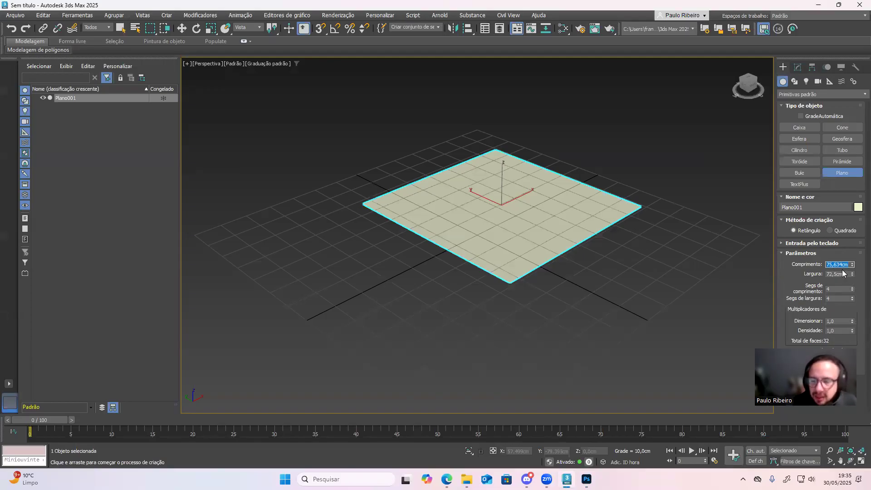
{"action": "type", "text": "165"}
{"action": "key", "text": "Return"}
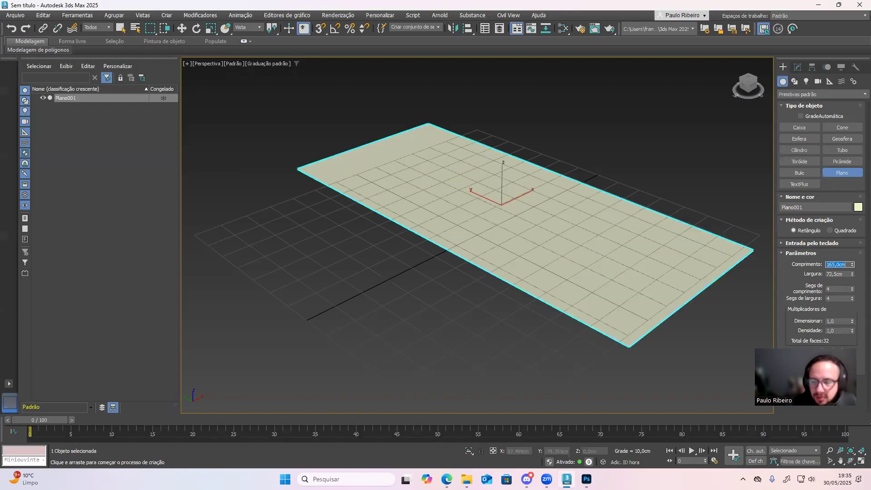
{"action": "key", "text": "Tab"}
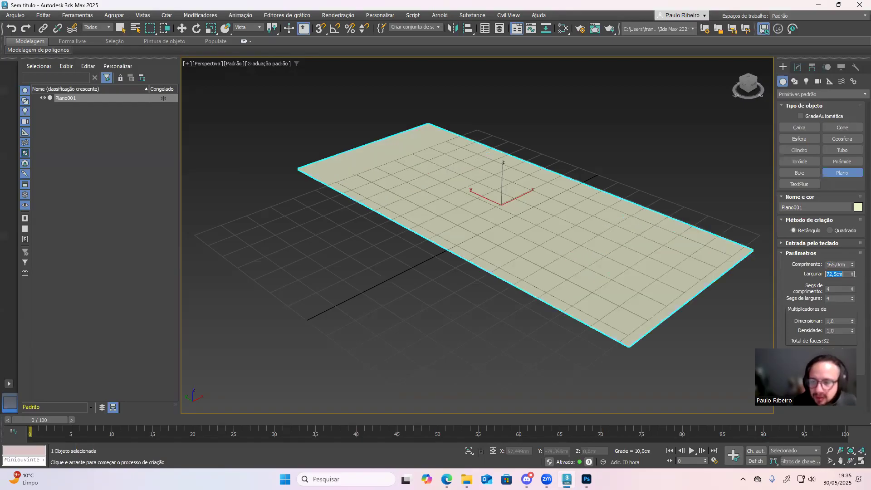
{"action": "type", "text": "165"}
{"action": "key", "text": "Return"}
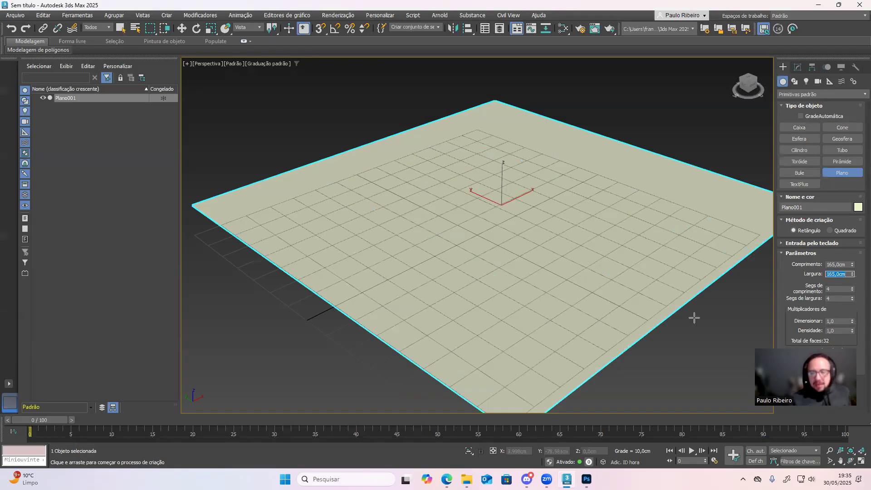
{"action": "key", "text": "alt+Tab"}
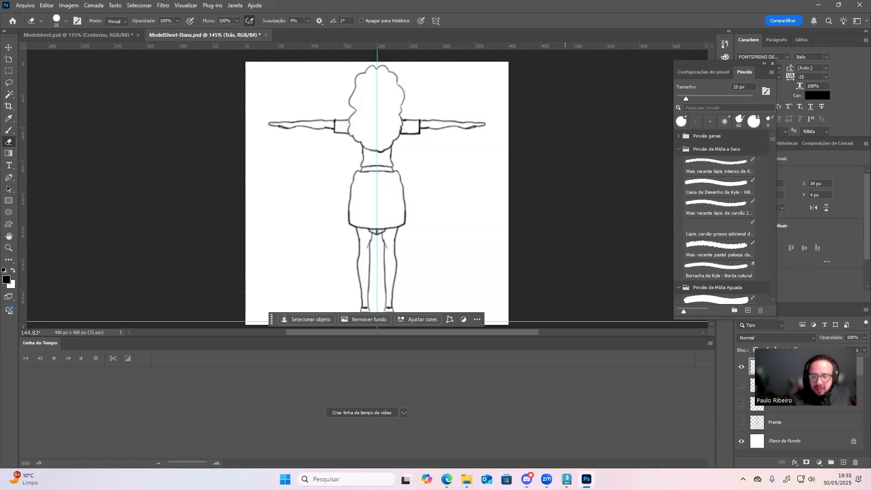
{"action": "key", "text": "alt+Tab"}
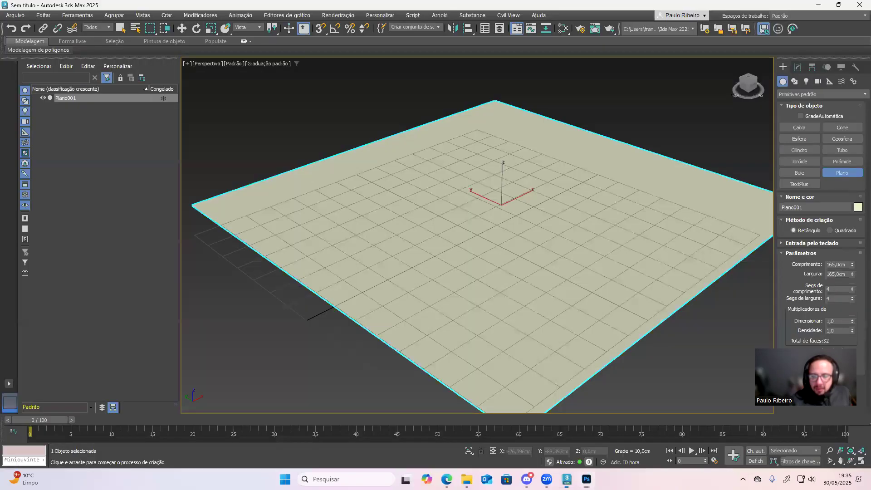
- Clone the plane into three independent copies spaced in a row along the X axis
{"action": "left_click", "coordinate": [182, 30]}
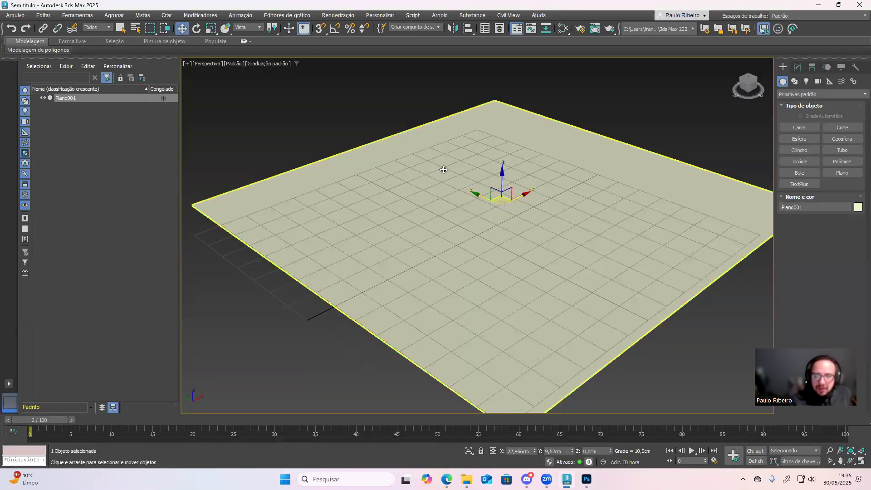
{"action": "scroll", "coordinate": [410, 229], "scroll_direction": "down", "scroll_amount": 5}
{"action": "middle_click_drag", "start_coordinate": [438, 233], "coordinate": [451, 248], "text": "alt"}
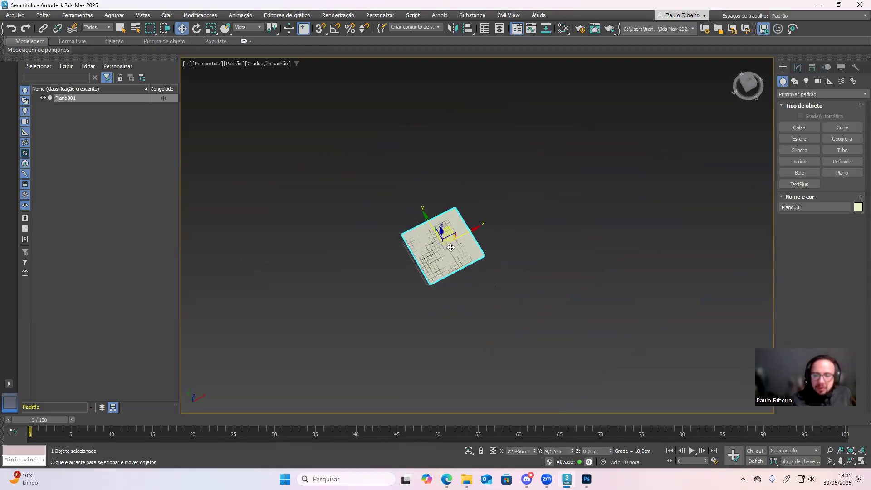
{"action": "left_click_drag", "start_coordinate": [467, 234], "coordinate": [646, 146], "text": "shift"}
{"action": "left_click", "coordinate": [437, 276]}
{"action": "left_click", "coordinate": [437, 276]}
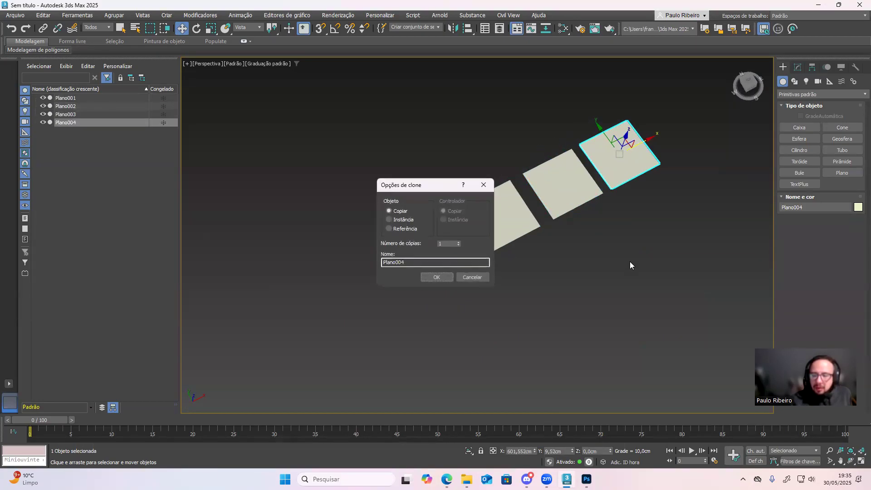
{"action": "left_click", "coordinate": [436, 276]}
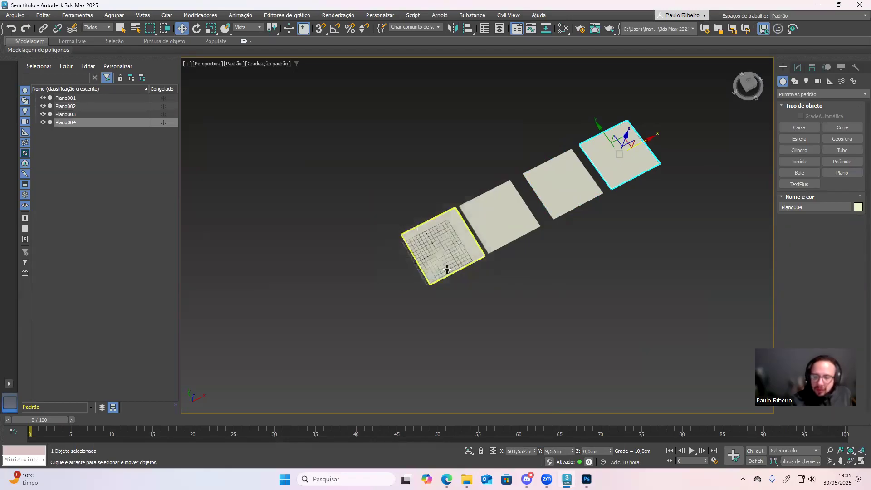
- Open the TiraDuvidas3dsMax folder beside the 3ds Max viewport and apply the Elana-Frente PNG to the first plane
{"action": "left_click", "coordinate": [466, 477]}
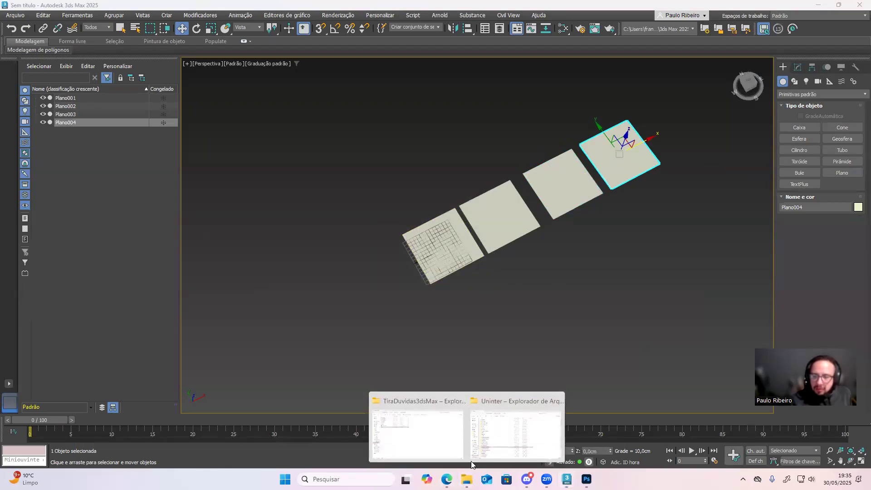
{"action": "left_click", "coordinate": [427, 436]}
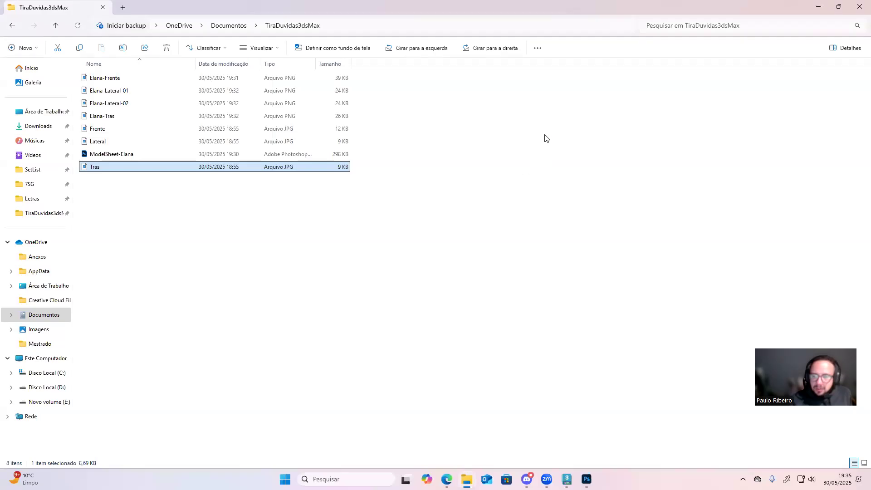
{"action": "double_click", "coordinate": [427, 6]}
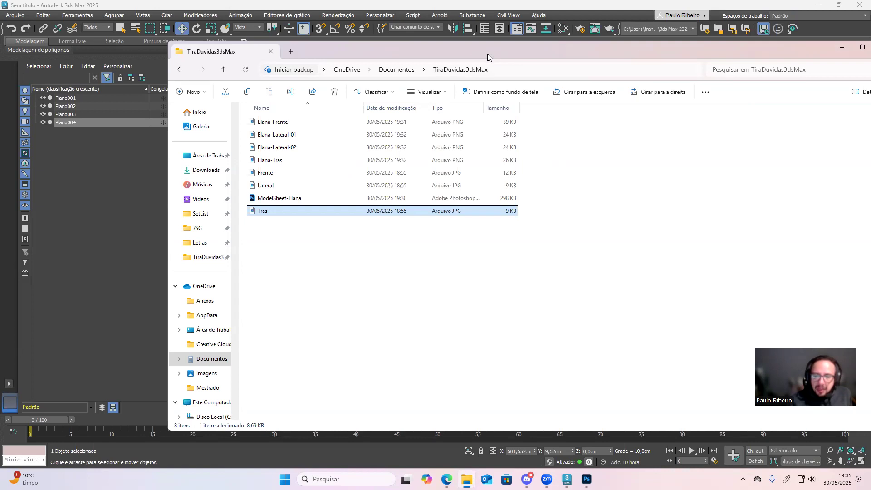
{"action": "left_click_drag", "start_coordinate": [487, 54], "coordinate": [600, 271]}
{"action": "left_click", "coordinate": [399, 341]}
{"action": "left_click_drag", "start_coordinate": [399, 345], "coordinate": [465, 243]}
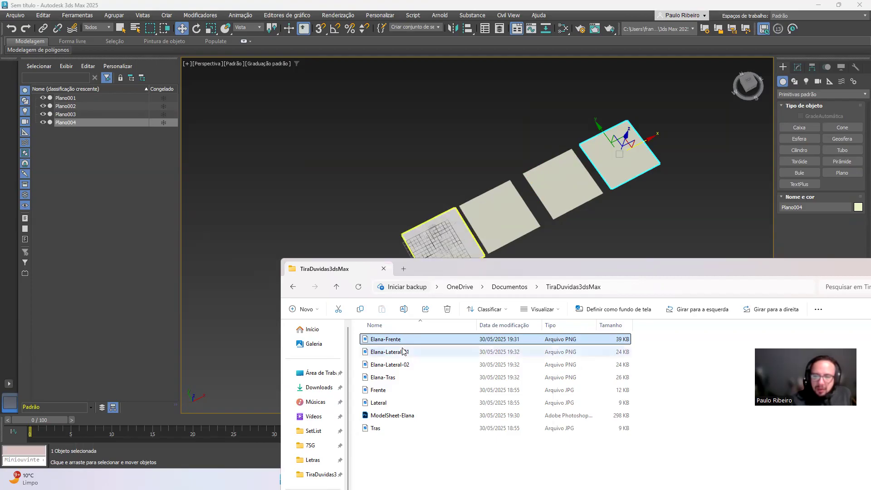
{"action": "left_click_drag", "start_coordinate": [403, 350], "coordinate": [377, 216]}
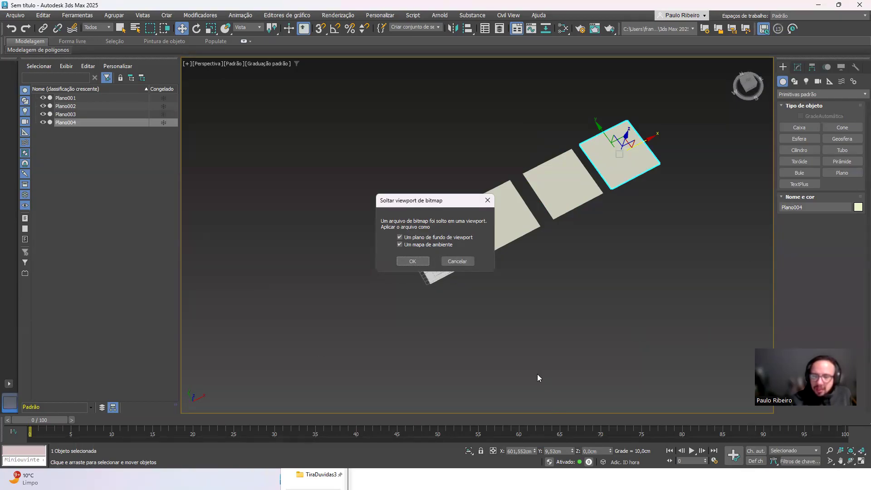
{"action": "left_click", "coordinate": [470, 261]}
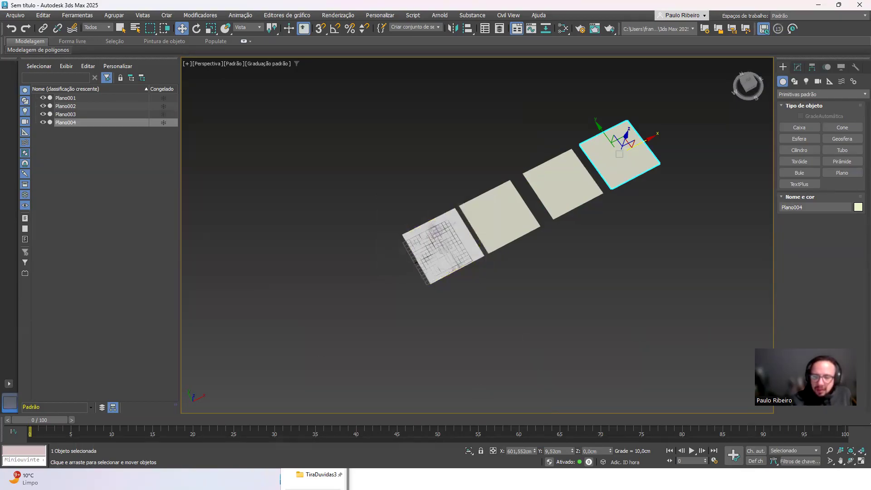
{"action": "left_click", "coordinate": [317, 474]}
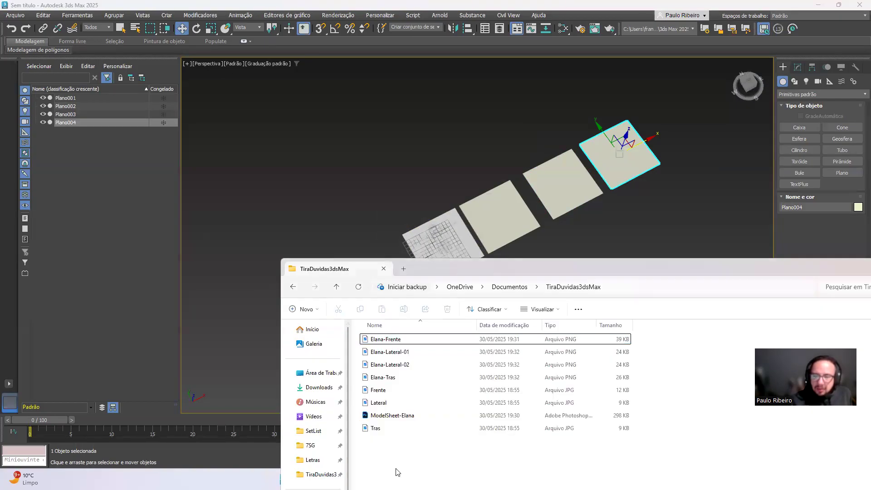
- Apply the Elana-Lateral-01 PNG to the second plane and Elana-Lateral-02 to the third plane
{"action": "left_click_drag", "start_coordinate": [409, 353], "coordinate": [490, 284]}
{"action": "left_click", "coordinate": [401, 352]}
{"action": "left_click_drag", "start_coordinate": [415, 351], "coordinate": [508, 213]}
{"action": "left_click", "coordinate": [395, 364]}
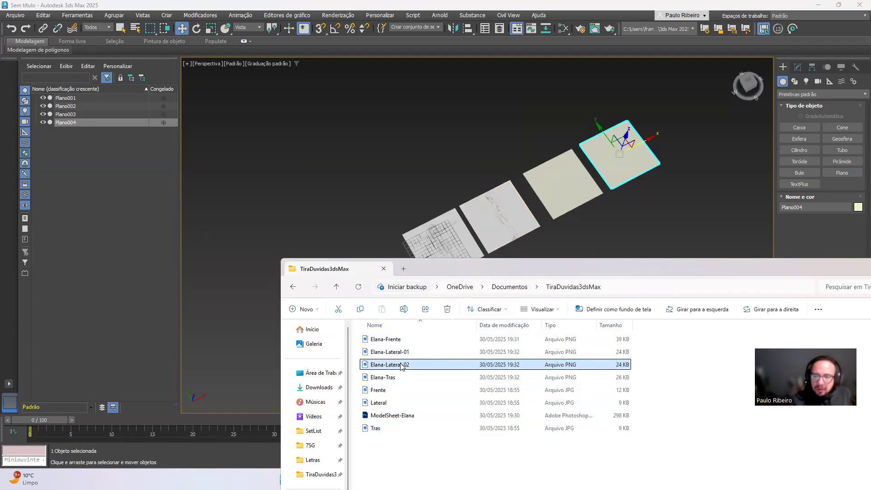
{"action": "left_click_drag", "start_coordinate": [561, 257], "coordinate": [573, 183]}
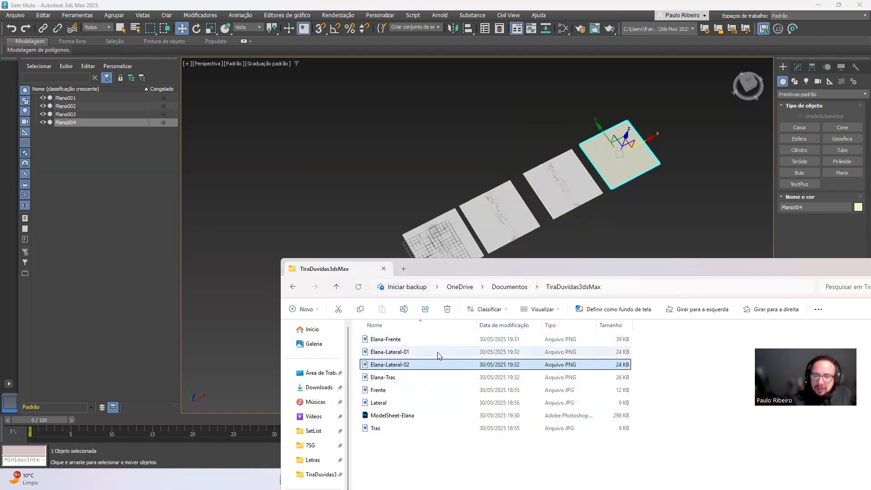
- Apply the Elana-Tras PNG to the fourth plane and close the file folder window
{"action": "left_click", "coordinate": [397, 377]}
{"action": "left_click_drag", "start_coordinate": [397, 376], "coordinate": [649, 174]}
{"action": "left_click_drag", "start_coordinate": [813, 270], "coordinate": [652, 261]}
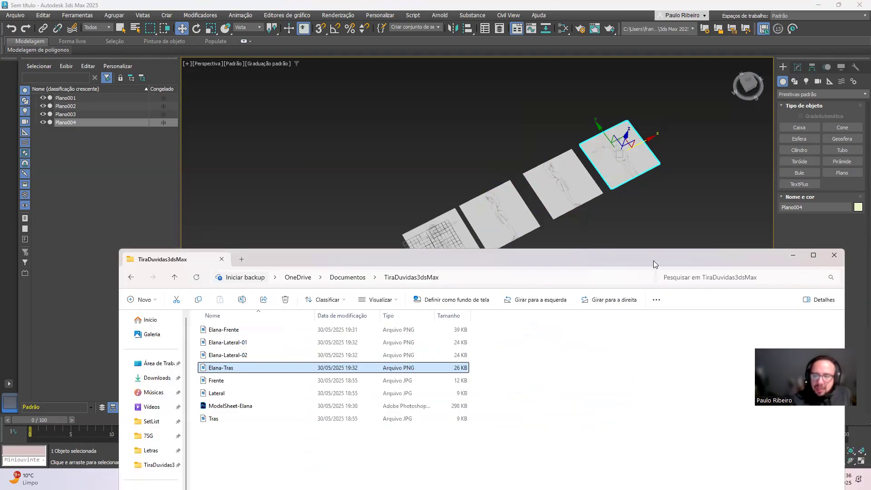
{"action": "left_click", "coordinate": [834, 256]}
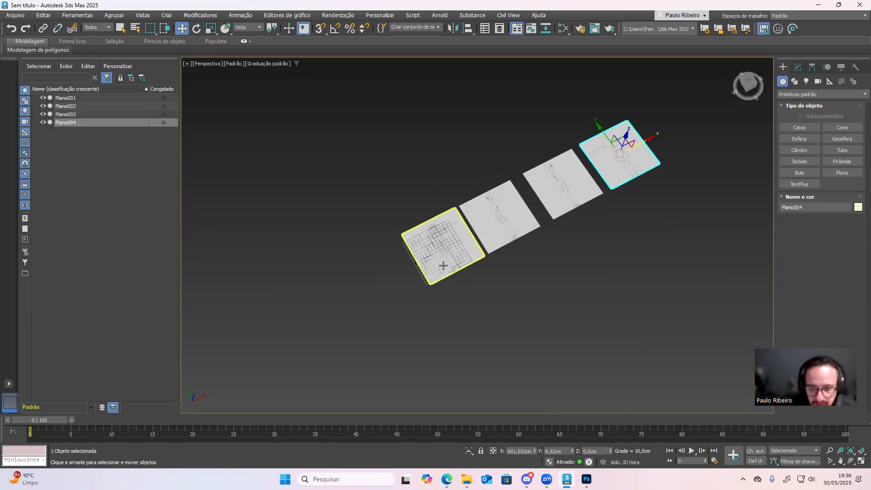
- Enable angle snapping and rotate the front-view plane 90 degrees about the X axis so it stands upright
{"action": "scroll", "coordinate": [450, 285], "scroll_direction": "up", "scroll_amount": 5}
{"action": "scroll", "coordinate": [424, 293], "scroll_direction": "down", "scroll_amount": 3}
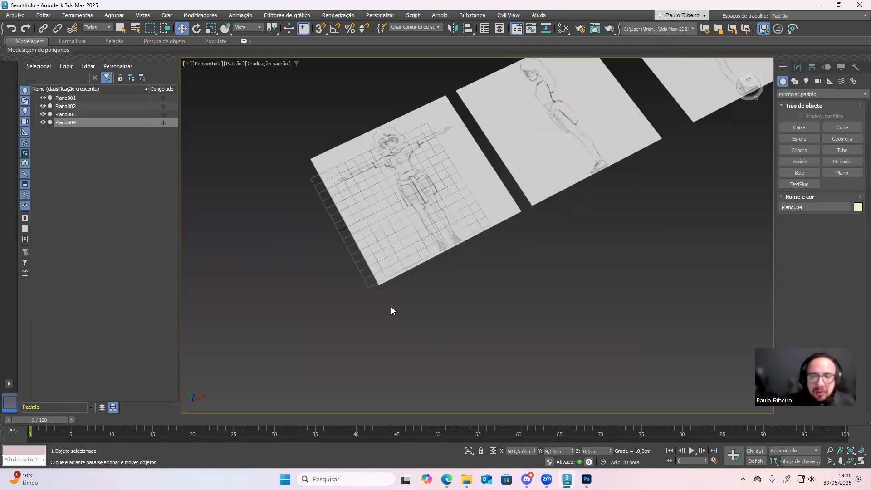
{"action": "scroll", "coordinate": [391, 310], "scroll_direction": "down", "scroll_amount": 5}
{"action": "scroll", "coordinate": [399, 254], "scroll_direction": "up", "scroll_amount": 3}
{"action": "left_click", "coordinate": [400, 248]}
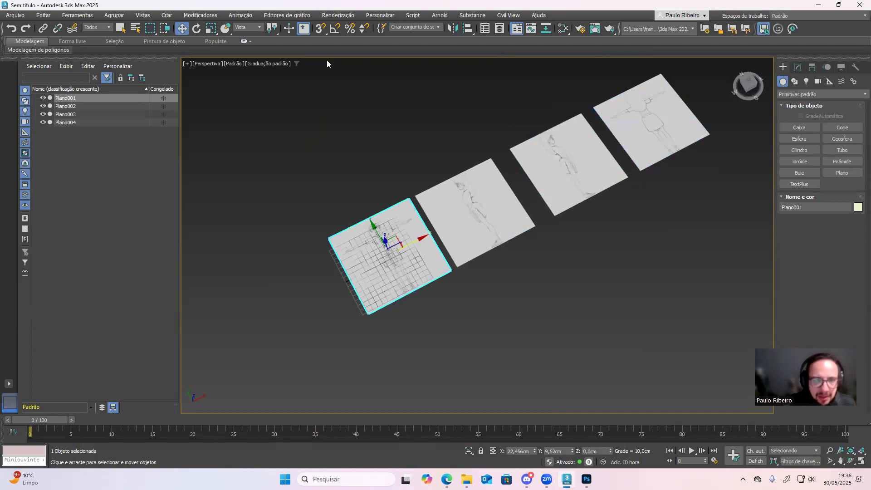
{"action": "left_click", "coordinate": [334, 33]}
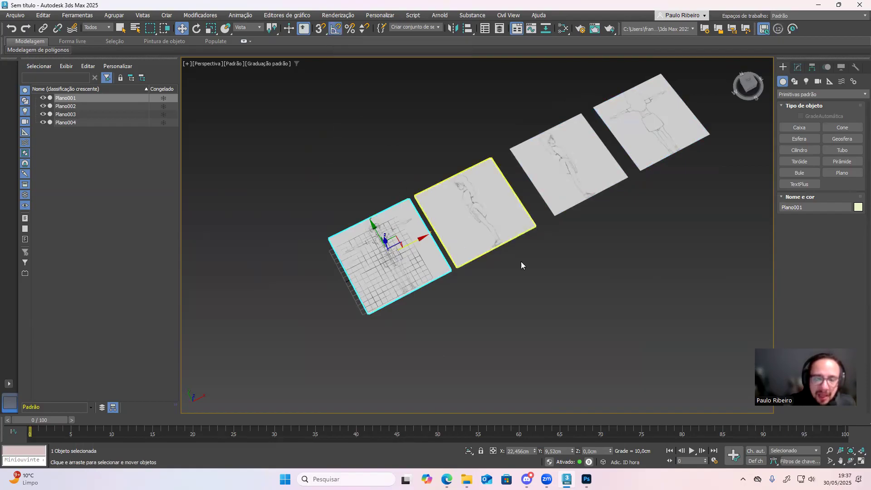
{"action": "left_click", "coordinate": [196, 28]}
{"action": "scroll", "coordinate": [300, 237], "scroll_direction": "up", "scroll_amount": 5}
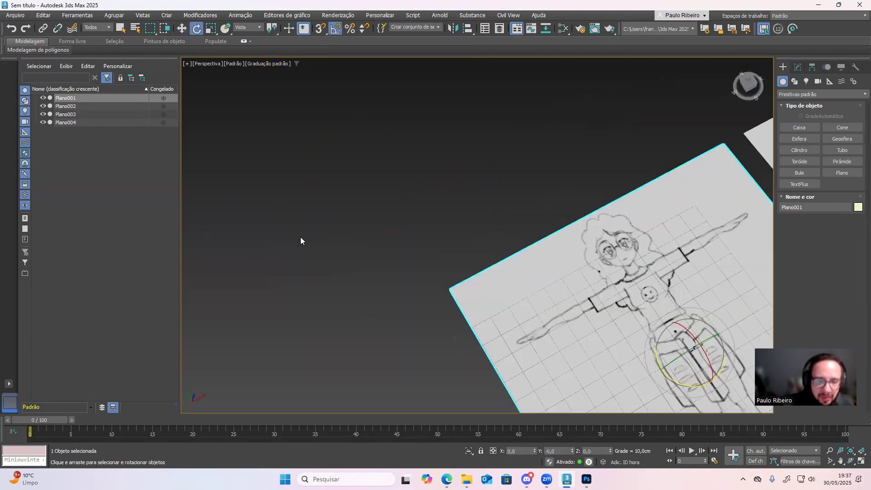
{"action": "scroll", "coordinate": [405, 256], "scroll_direction": "down", "scroll_amount": 3}
{"action": "middle_click_drag", "start_coordinate": [496, 195], "coordinate": [506, 276], "text": "alt"}
{"action": "left_click_drag", "start_coordinate": [506, 275], "coordinate": [548, 275]}
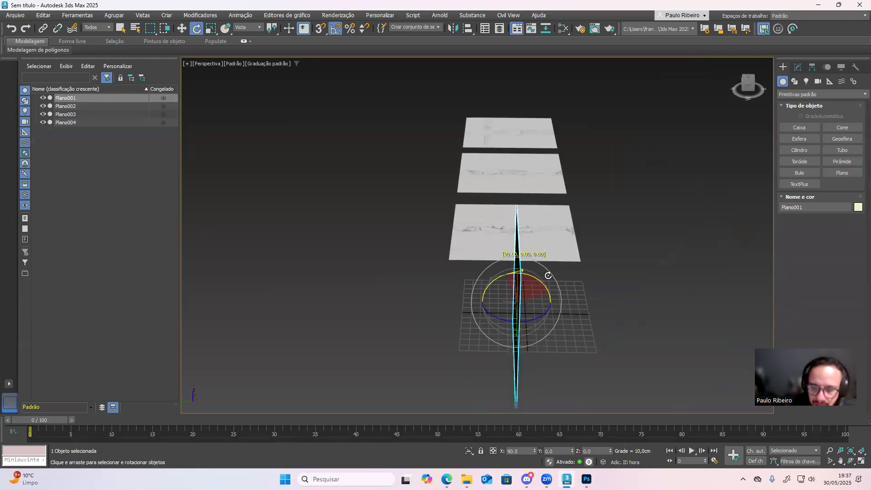
- Rotate the second plane, with the Elana-Lateral-01 drawing, to exactly 90 degrees about the X axis
{"action": "left_click", "coordinate": [551, 236]}
{"action": "left_click_drag", "start_coordinate": [540, 213], "coordinate": [580, 235]}
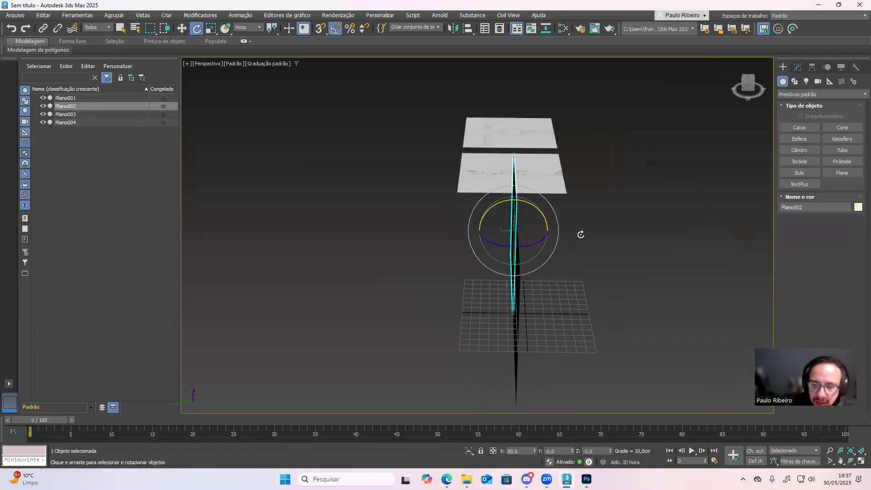
{"action": "left_click_drag", "start_coordinate": [538, 206], "coordinate": [551, 210]}
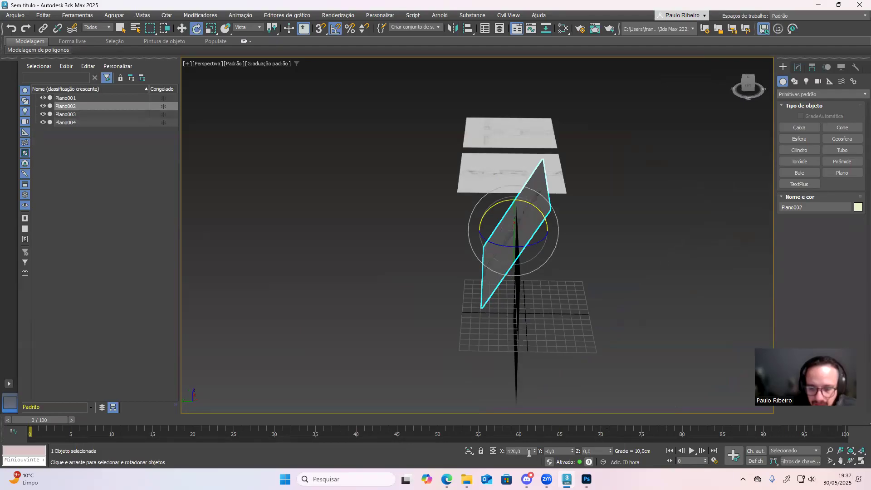
{"action": "double_click", "coordinate": [503, 451]}
{"action": "type", "text": "90"}
{"action": "key", "text": "Return"}
- Set the X rotation of the third plane, with the Elana-Lateral-02 drawing, to 90 degrees
{"action": "left_click", "coordinate": [556, 186]}
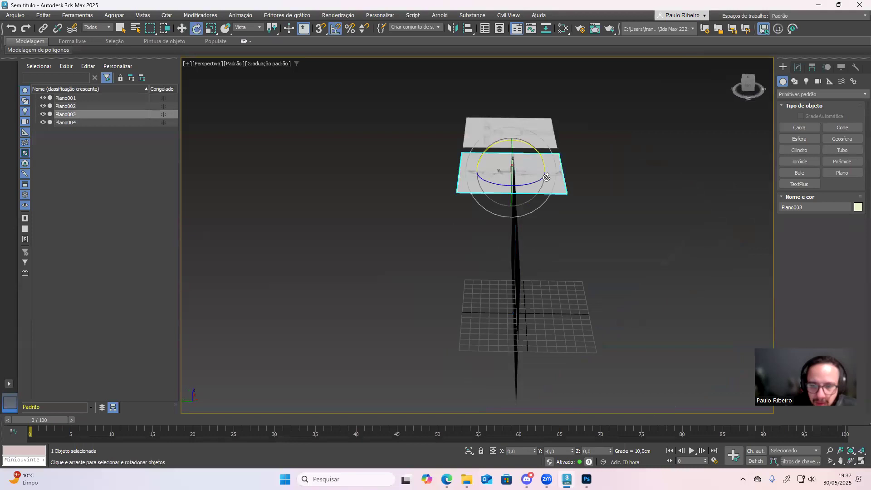
{"action": "double_click", "coordinate": [524, 451]}
{"action": "type", "text": "90"}
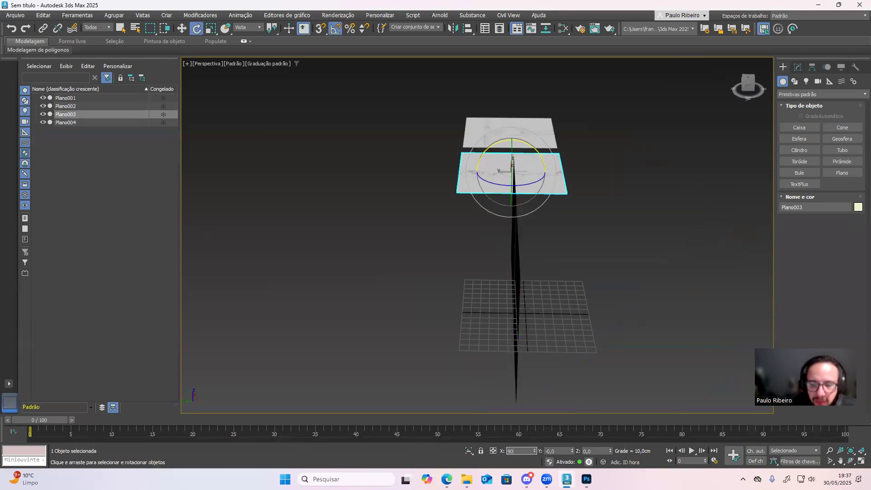
{"action": "key", "text": "Return"}
- Set the X rotation of the fourth plane, with the back-view drawing, to 90 degrees and close the transform dialog
{"action": "left_click", "coordinate": [480, 132]}
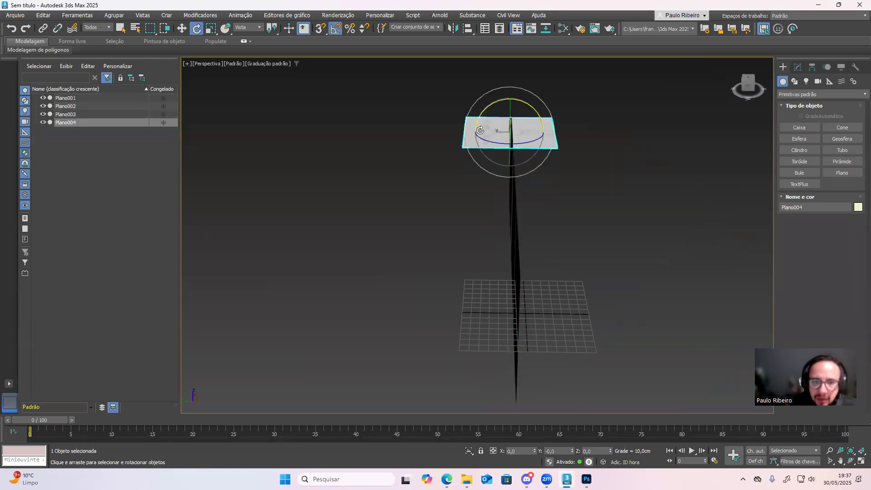
{"action": "right_click", "coordinate": [199, 28]}
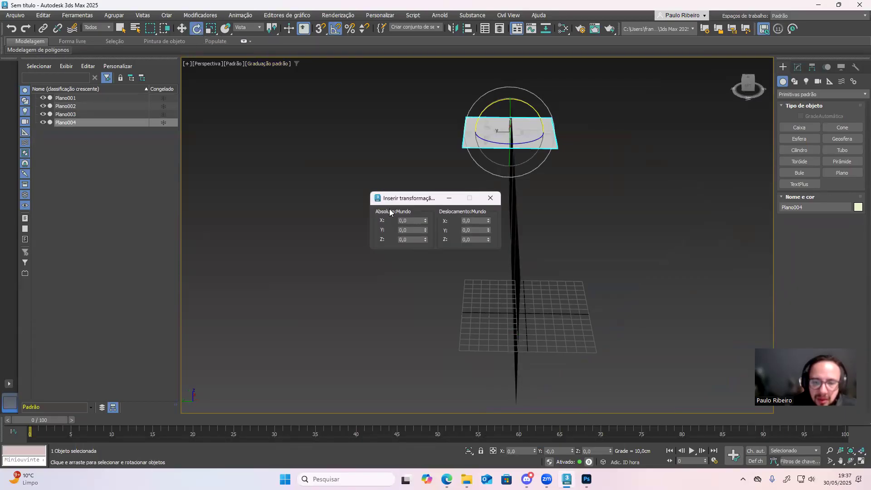
{"action": "left_click", "coordinate": [419, 219]}
{"action": "type", "text": "90"}
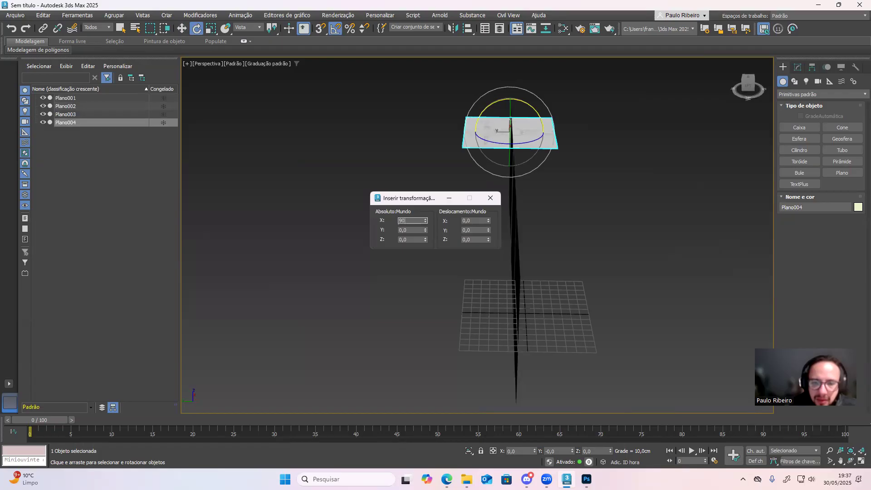
{"action": "key", "text": "Return"}
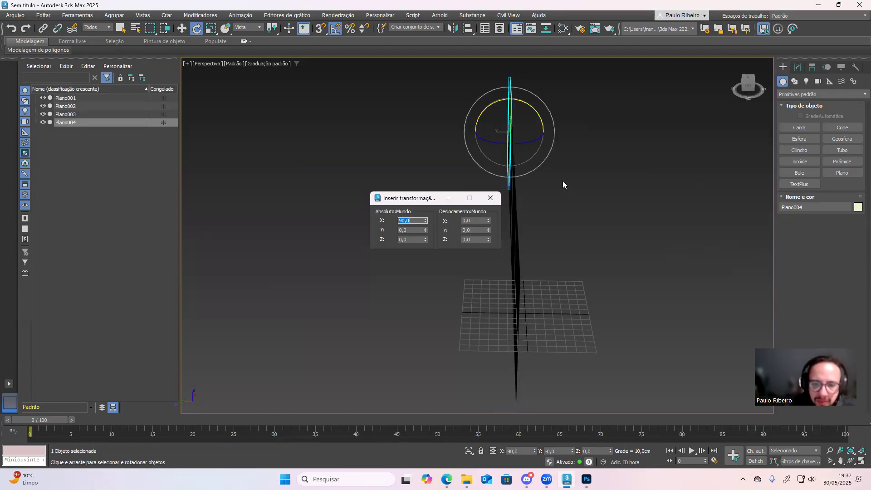
{"action": "left_click", "coordinate": [490, 197]}
{"action": "middle_click_drag", "start_coordinate": [522, 278], "coordinate": [437, 322], "text": "alt"}
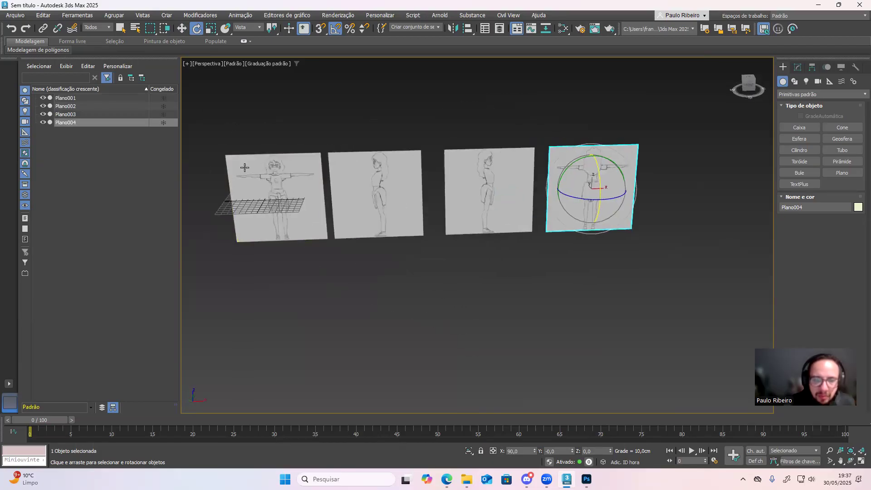
- Look over all four upright reference planes together in the perspective and front views
{"action": "left_click_drag", "start_coordinate": [658, 277], "coordinate": [659, 278]}
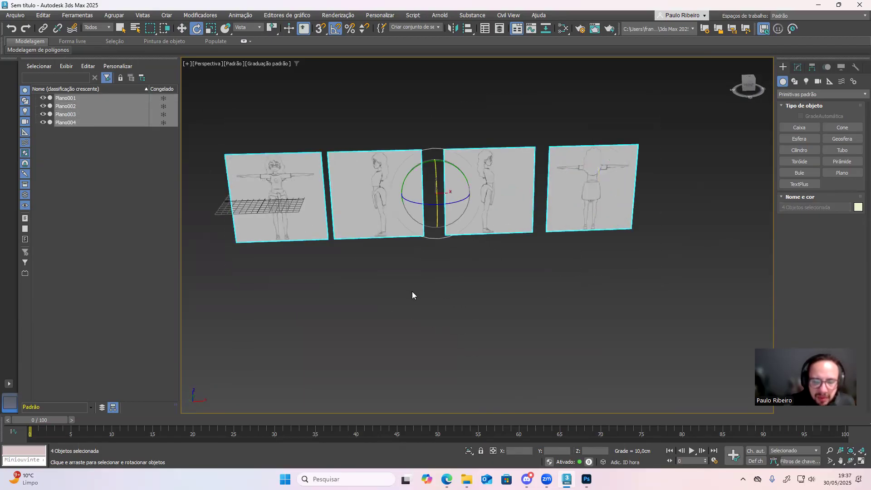
{"action": "middle_click_drag", "start_coordinate": [411, 291], "coordinate": [459, 315]}
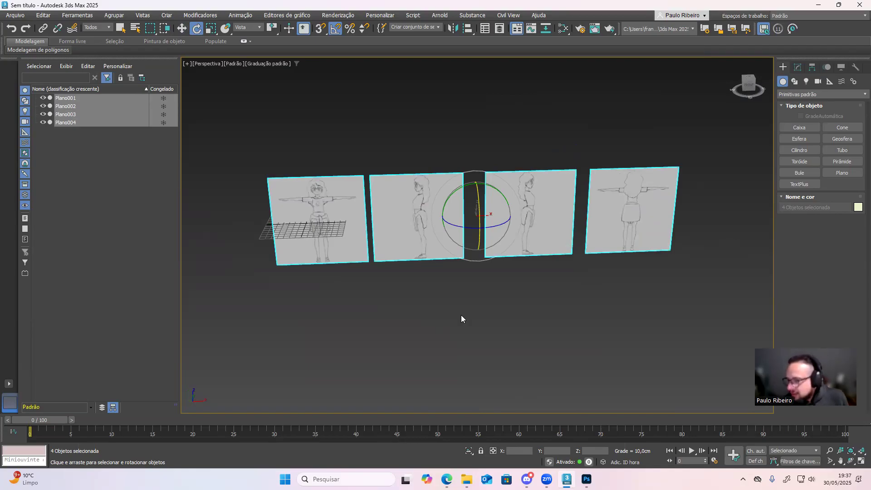
{"action": "middle_click_drag", "start_coordinate": [461, 315], "coordinate": [472, 271]}
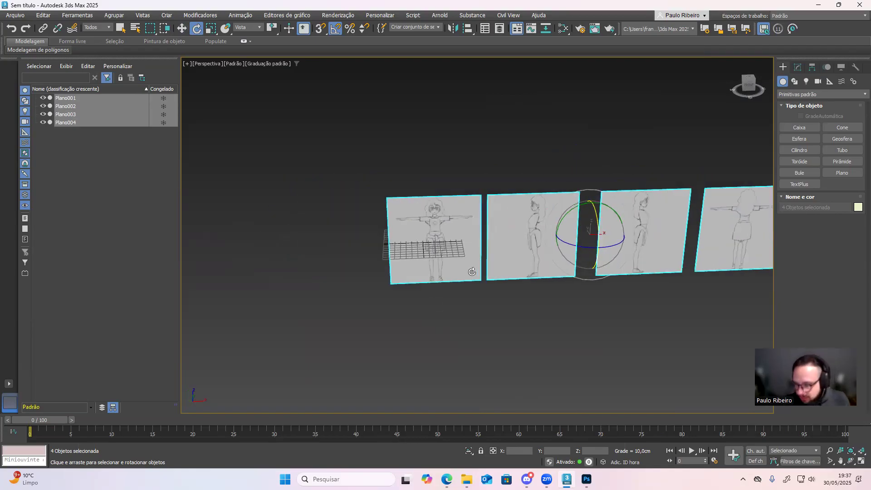
{"action": "key", "text": "w"}
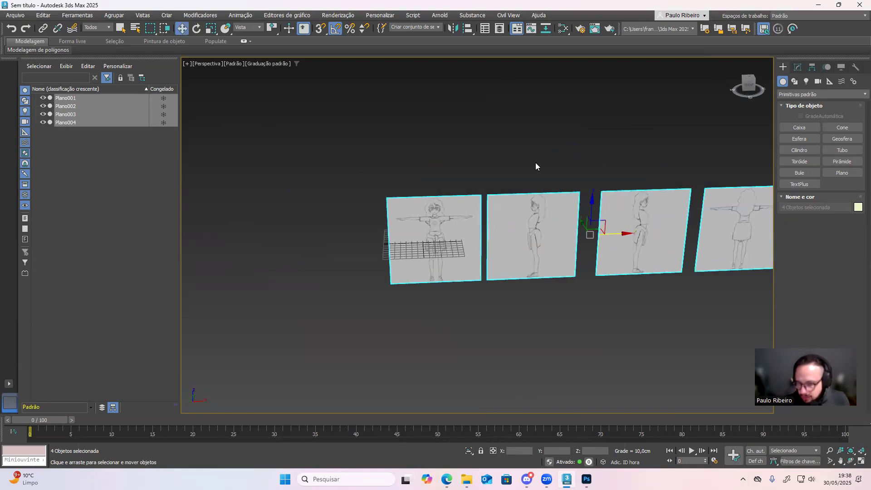
{"action": "scroll", "coordinate": [438, 238], "scroll_direction": "up", "scroll_amount": 6}
{"action": "scroll", "coordinate": [438, 238], "scroll_direction": "down", "scroll_amount": 4}
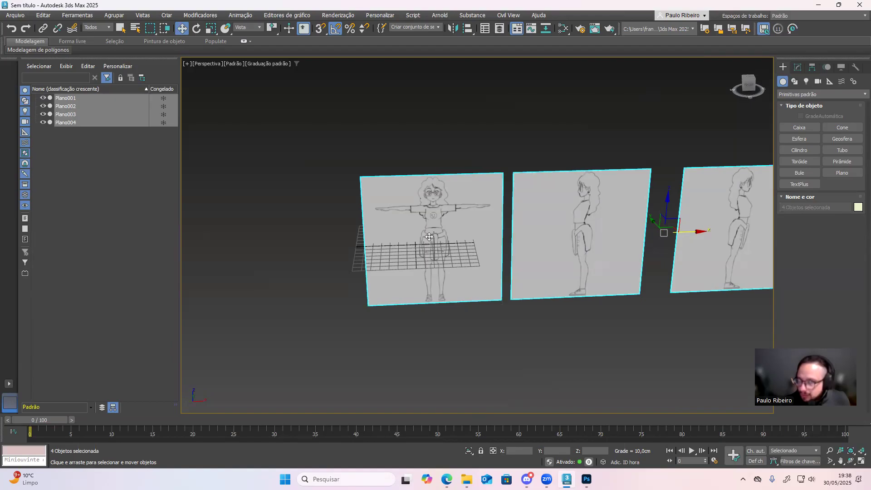
{"action": "key", "text": "f"}
{"action": "scroll", "coordinate": [446, 250], "scroll_direction": "down", "scroll_amount": 3}
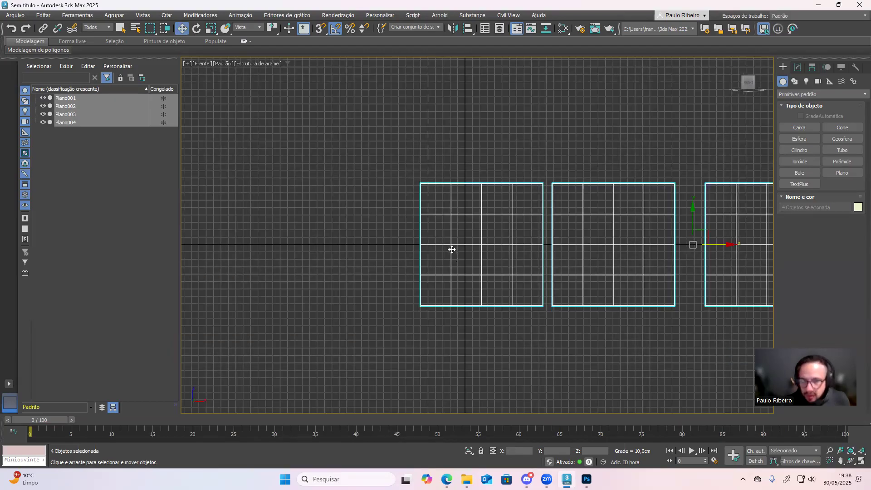
{"action": "scroll", "coordinate": [468, 247], "scroll_direction": "up", "scroll_amount": 2}
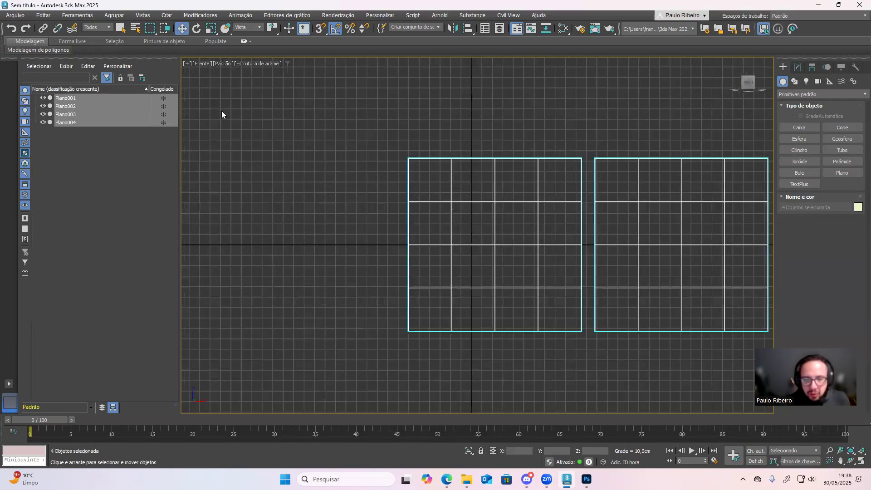
{"action": "middle_click_drag", "start_coordinate": [561, 261], "coordinate": [419, 259]}
{"action": "scroll", "coordinate": [419, 259], "scroll_direction": "down", "scroll_amount": 2}
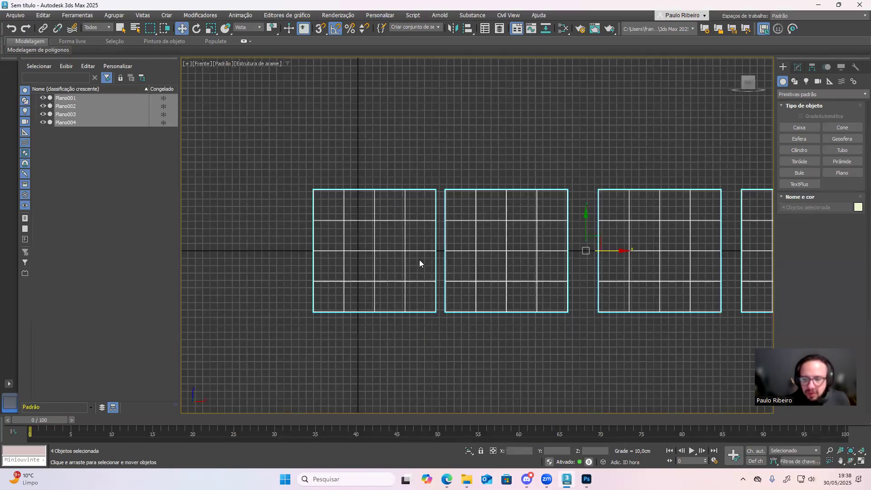
{"action": "scroll", "coordinate": [523, 285], "scroll_direction": "down", "scroll_amount": 3}
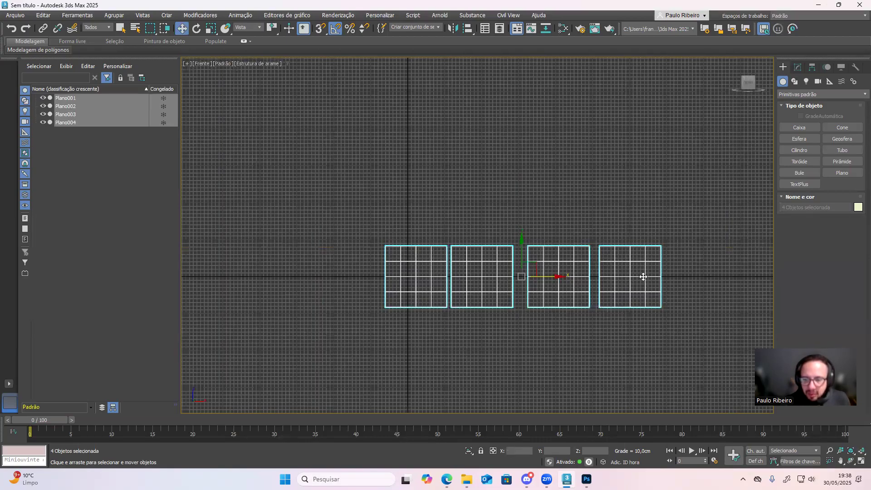
- Set the length and width segments of the first plane, with the front-view drawing, to 1
{"action": "left_click", "coordinate": [529, 332]}
{"action": "left_click", "coordinate": [431, 286]}
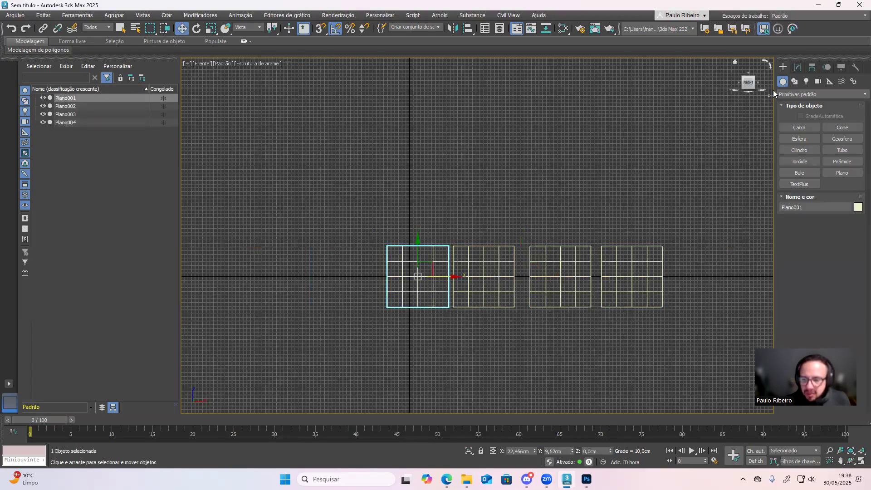
{"action": "left_click", "coordinate": [797, 67]}
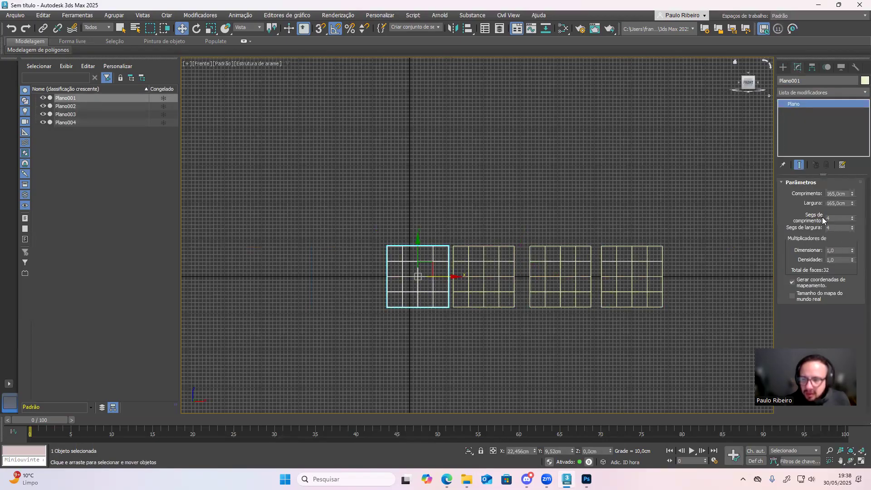
{"action": "left_click", "coordinate": [852, 220]}
{"action": "left_click", "coordinate": [851, 220]}
{"action": "left_click", "coordinate": [851, 220]}
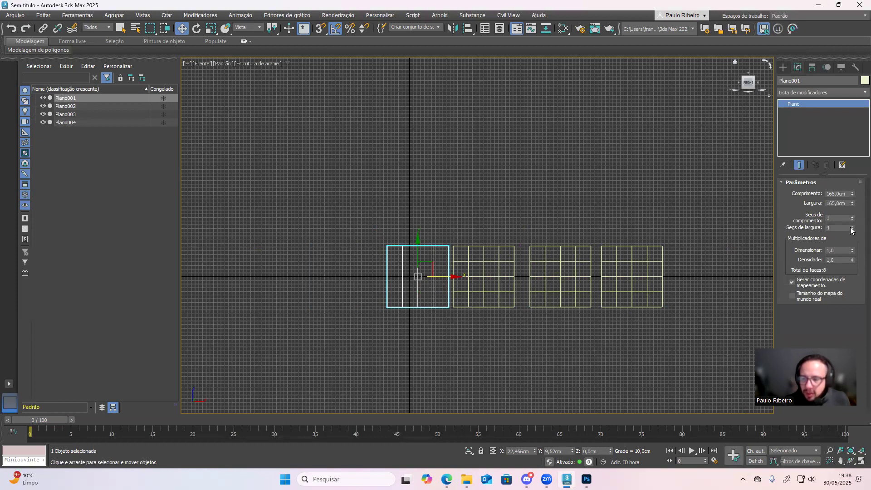
{"action": "right_click", "coordinate": [853, 229]}
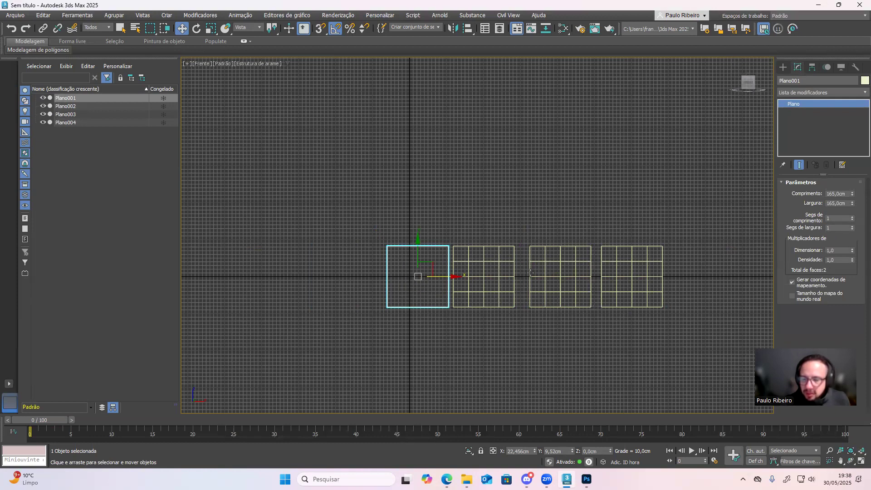
- Set the length and width segments to 1 on the second, third and fourth planes, and clear the selection
{"action": "left_click", "coordinate": [494, 264]}
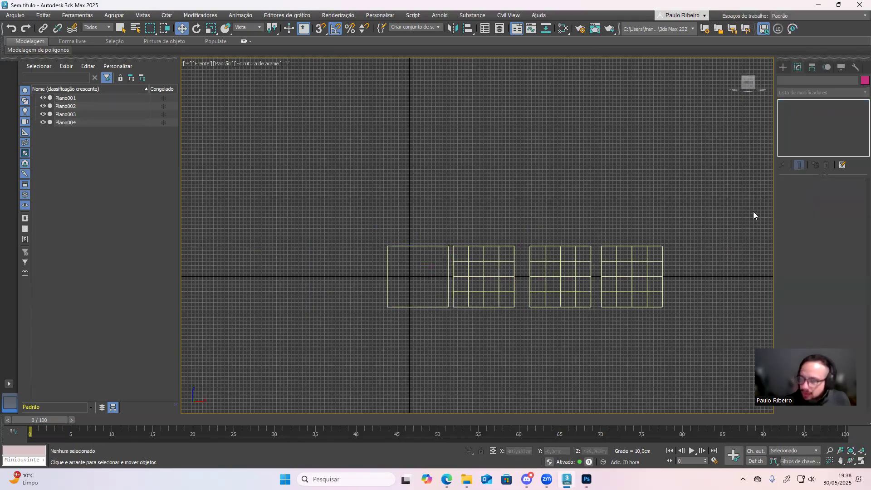
{"action": "left_click", "coordinate": [514, 250]}
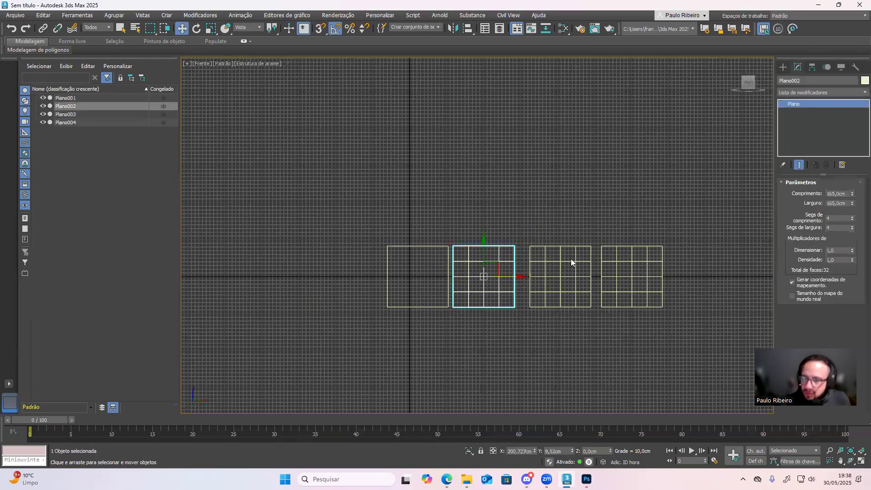
{"action": "right_click", "coordinate": [852, 218]}
{"action": "right_click", "coordinate": [852, 227]}
{"action": "left_click", "coordinate": [562, 295]}
{"action": "left_click", "coordinate": [567, 287]}
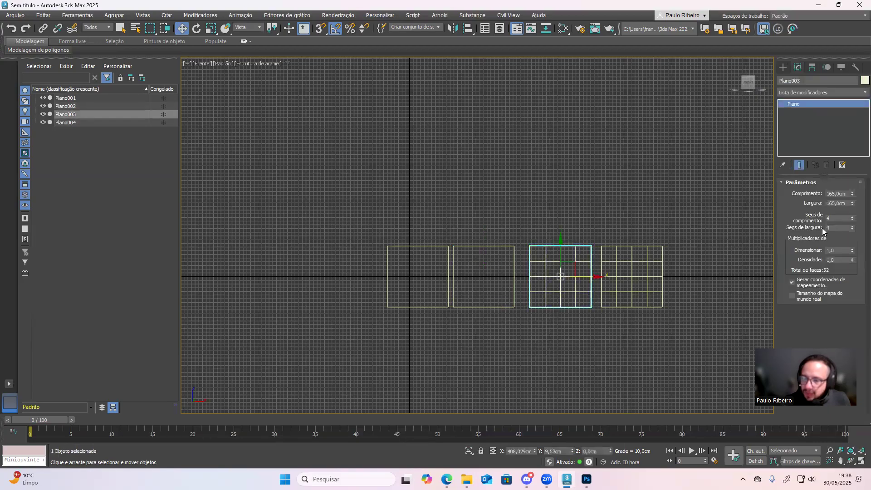
{"action": "right_click", "coordinate": [851, 218]}
{"action": "right_click", "coordinate": [852, 227]}
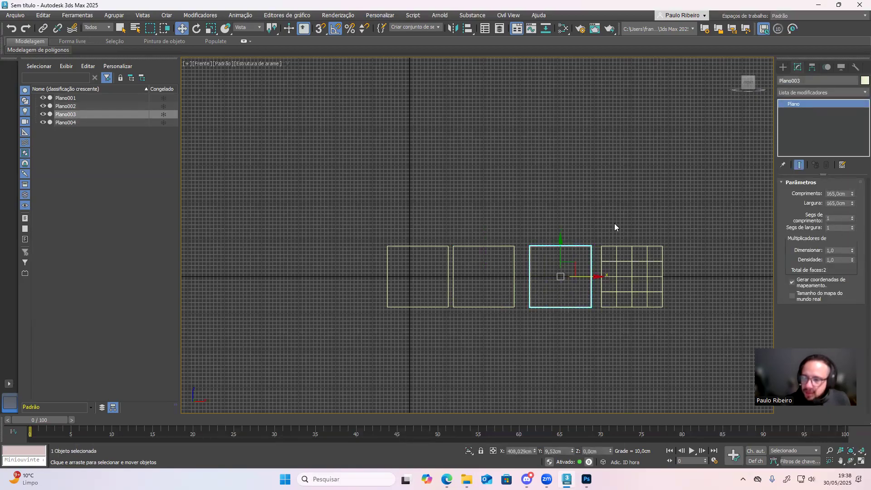
{"action": "left_click", "coordinate": [631, 258]}
{"action": "right_click", "coordinate": [851, 218]}
{"action": "right_click", "coordinate": [851, 227]}
{"action": "left_click", "coordinate": [460, 182]}
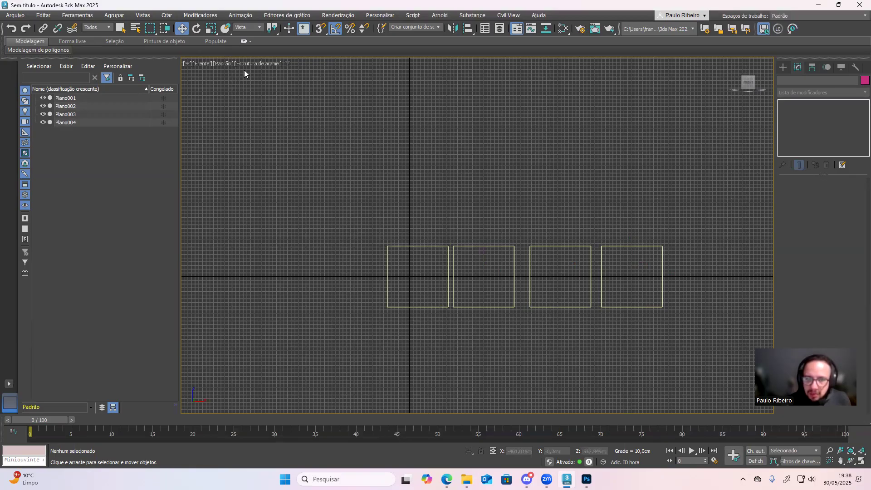
- Switch the front view from wireframe to default shading so it displays the drawings on the planes
{"action": "left_click", "coordinate": [254, 64]}
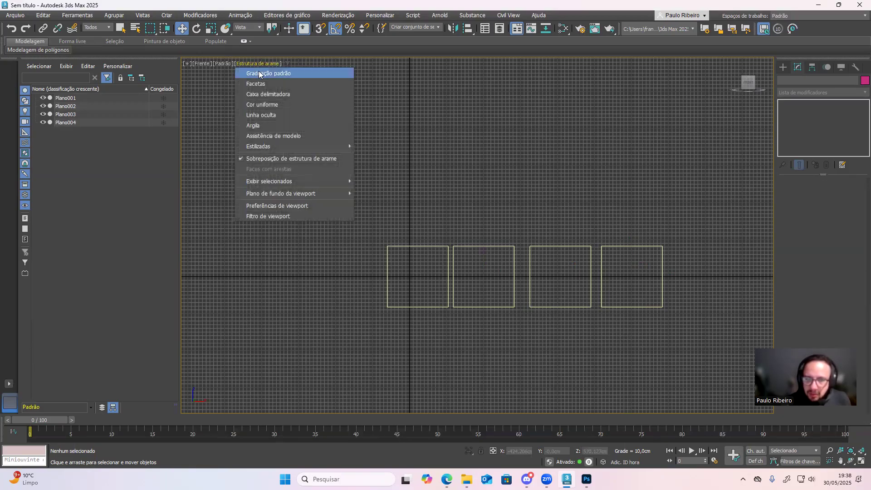
{"action": "left_click", "coordinate": [260, 74]}
{"action": "scroll", "coordinate": [444, 307], "scroll_direction": "up", "scroll_amount": 3}
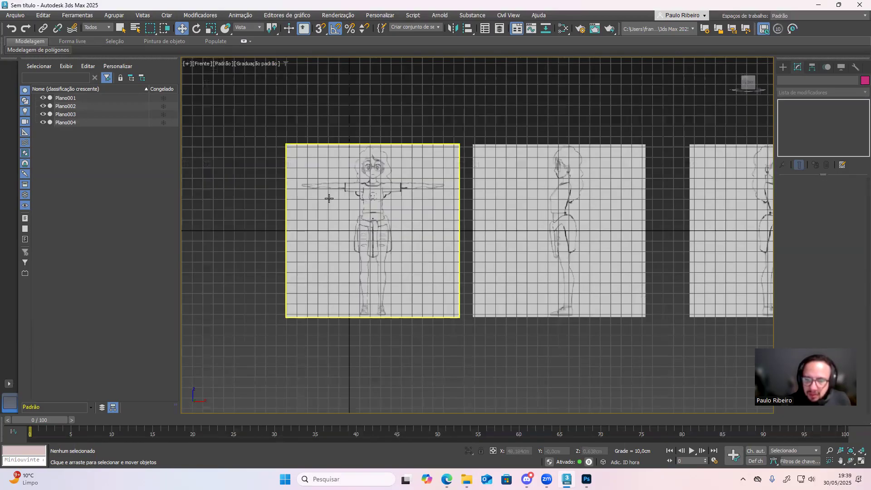
{"action": "scroll", "coordinate": [331, 233], "scroll_direction": "up", "scroll_amount": 1}
{"action": "scroll", "coordinate": [331, 233], "scroll_direction": "down", "scroll_amount": 2}
- Reset the X and Y positions of the plane with the front-view drawing to 0
{"action": "left_click", "coordinate": [361, 172]}
{"action": "scroll", "coordinate": [361, 171], "scroll_direction": "up", "scroll_amount": 2}
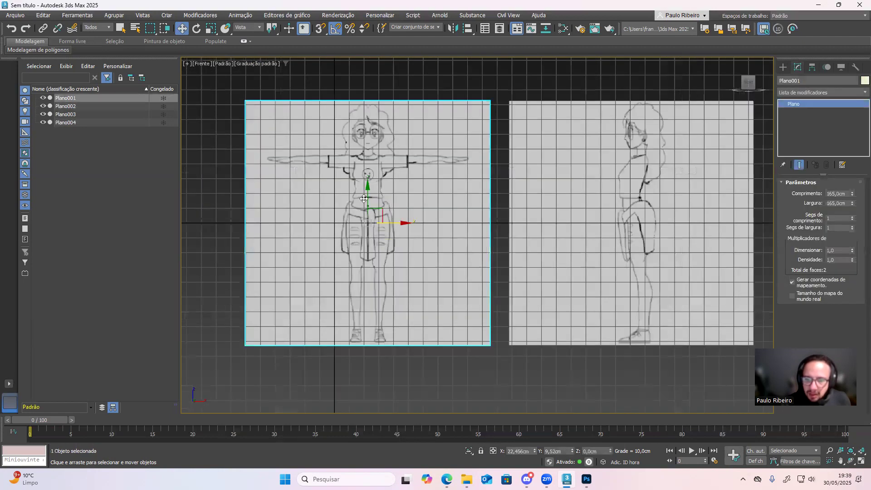
{"action": "right_click", "coordinate": [534, 450]}
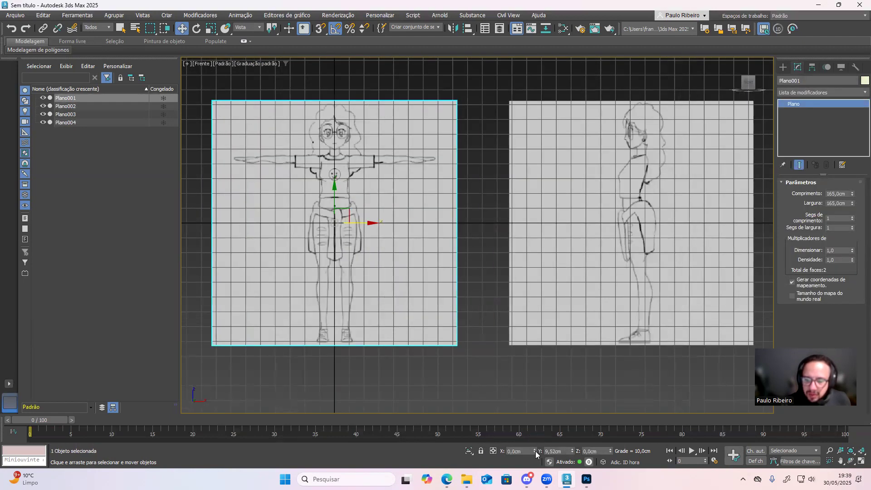
{"action": "right_click", "coordinate": [572, 450]}
{"action": "middle_click_drag", "start_coordinate": [345, 220], "coordinate": [429, 254]}
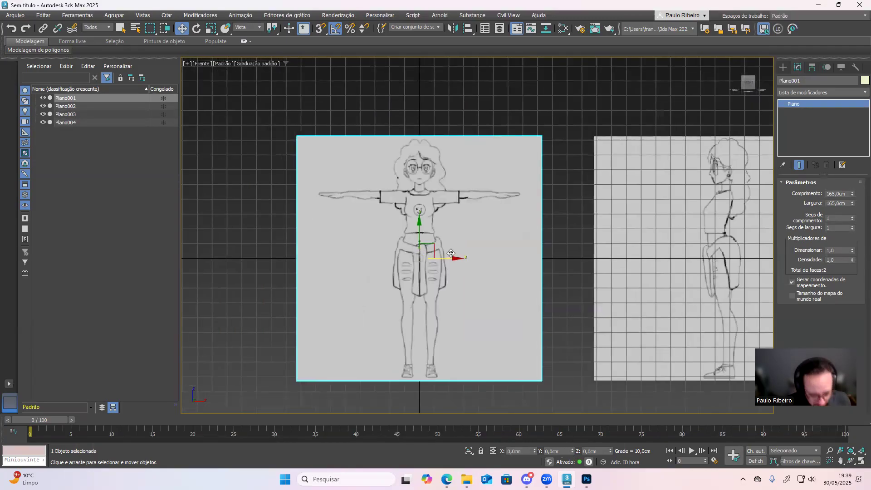
- Move the front-drawing plane back from the origin in the perspective view, setting its Y position to 150 cm
{"action": "key", "text": "p"}
{"action": "middle_click_drag", "start_coordinate": [449, 249], "coordinate": [390, 261], "text": "alt"}
{"action": "scroll", "coordinate": [414, 241], "scroll_direction": "up", "scroll_amount": 4}
{"action": "middle_click_drag", "start_coordinate": [414, 241], "coordinate": [369, 264], "text": "alt"}
{"action": "left_click_drag", "start_coordinate": [443, 248], "coordinate": [448, 255]}
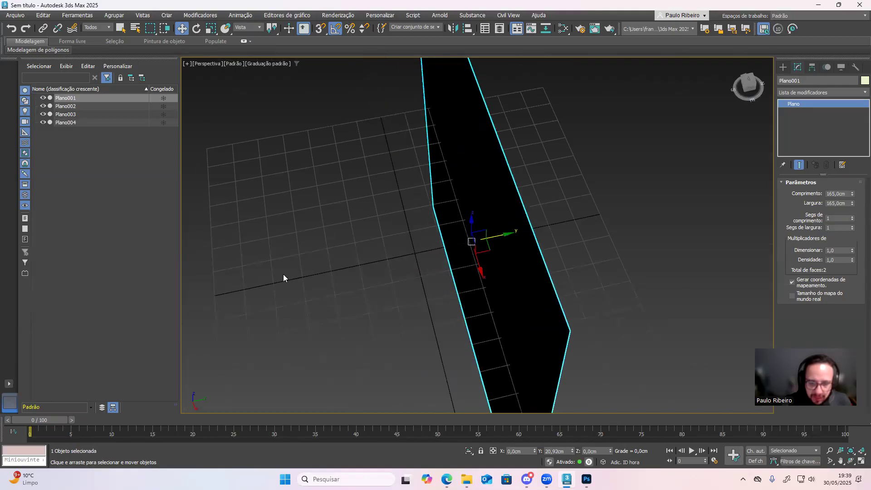
{"action": "left_click_drag", "start_coordinate": [488, 241], "coordinate": [678, 216]}
{"action": "scroll", "coordinate": [474, 264], "scroll_direction": "down", "scroll_amount": 5}
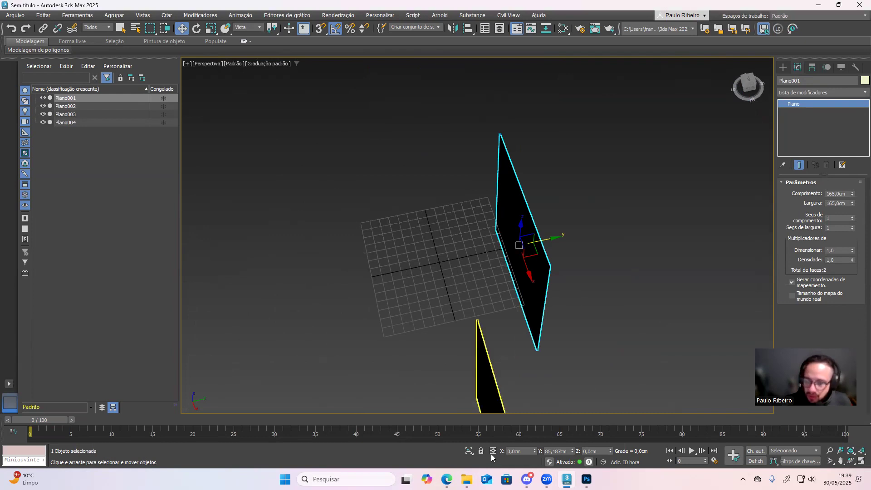
{"action": "left_click", "coordinate": [566, 449]}
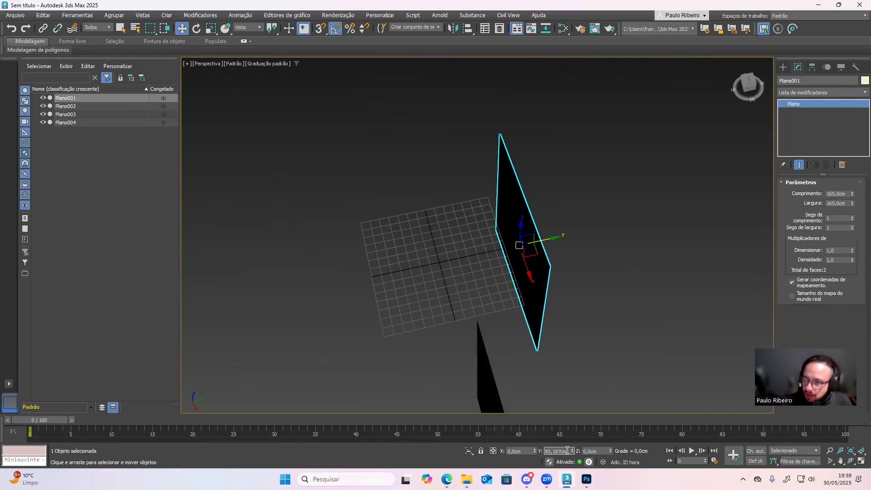
{"action": "type", "text": "15"}
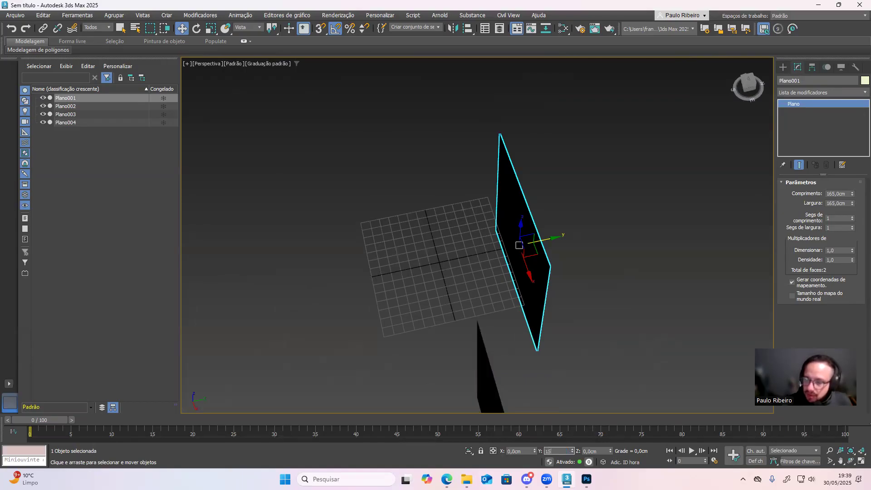
{"action": "type", "text": "0"}
{"action": "key", "text": "Return"}
{"action": "middle_click_drag", "start_coordinate": [409, 257], "coordinate": [371, 298]}
{"action": "middle_click_drag", "start_coordinate": [480, 304], "coordinate": [495, 283]}
{"action": "middle_click_drag", "start_coordinate": [501, 368], "coordinate": [528, 352]}
- Raise the front-drawing plane along Z to about 74 cm in the front view, bringing the feet near the ground line
{"action": "key", "text": "f"}
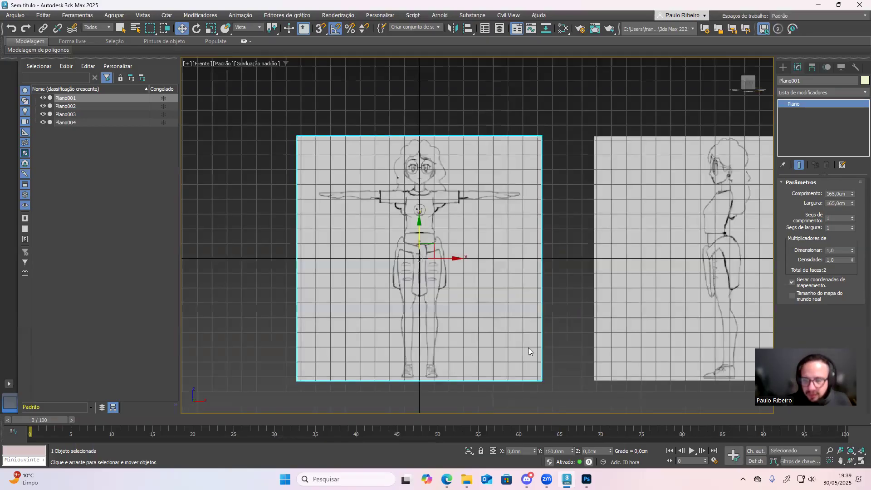
{"action": "middle_click_drag", "start_coordinate": [443, 310], "coordinate": [465, 323]}
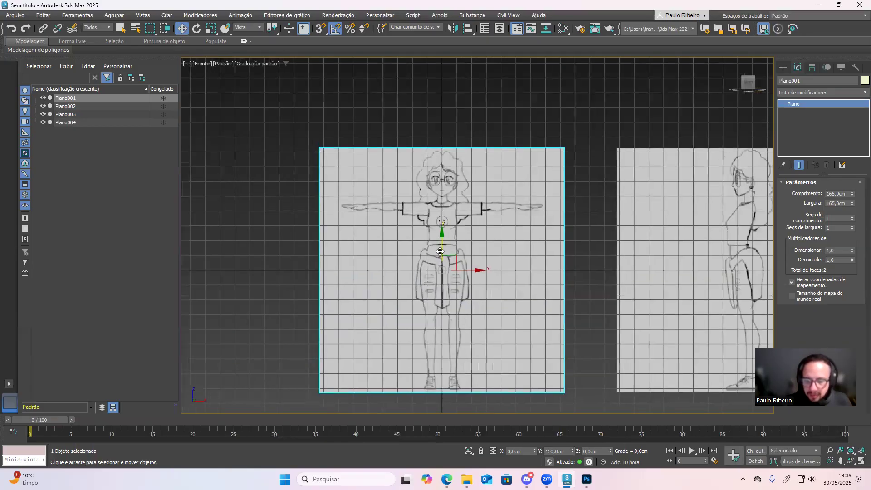
{"action": "left_click_drag", "start_coordinate": [442, 246], "coordinate": [443, 136]}
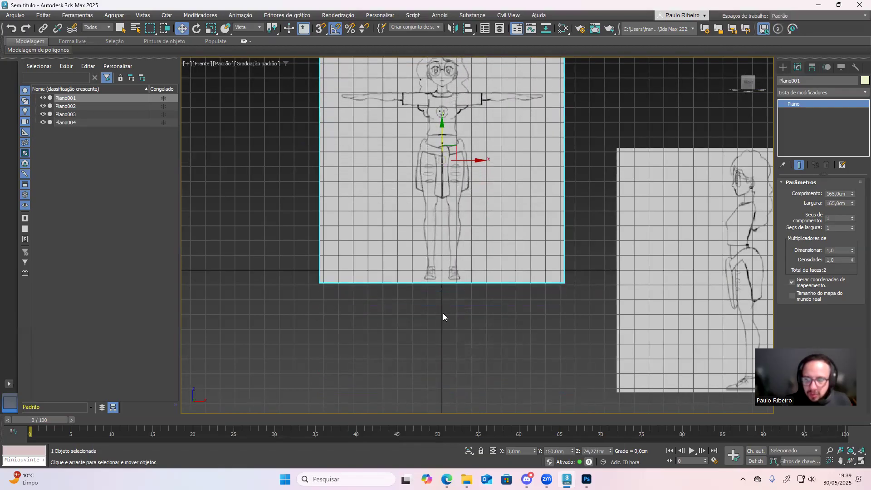
- Raise the front-drawing plane in the front view so the feet meet the ground line, setting its Z position to 80 cm
{"action": "scroll", "coordinate": [219, 274], "scroll_direction": "up", "scroll_amount": 8}
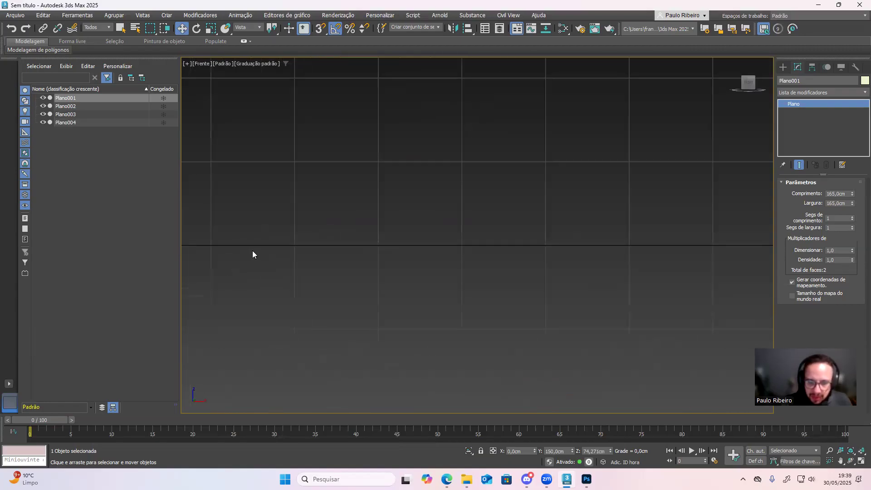
{"action": "scroll", "coordinate": [516, 262], "scroll_direction": "down", "scroll_amount": 5}
{"action": "middle_click_drag", "start_coordinate": [494, 275], "coordinate": [254, 282]}
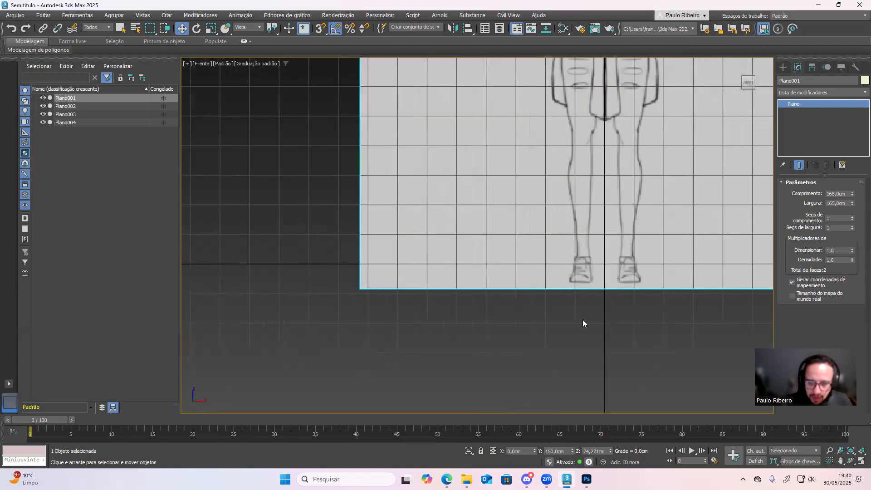
{"action": "middle_click_drag", "start_coordinate": [591, 272], "coordinate": [470, 369]}
{"action": "scroll", "coordinate": [492, 349], "scroll_direction": "down", "scroll_amount": 2}
{"action": "scroll", "coordinate": [492, 358], "scroll_direction": "up", "scroll_amount": 4}
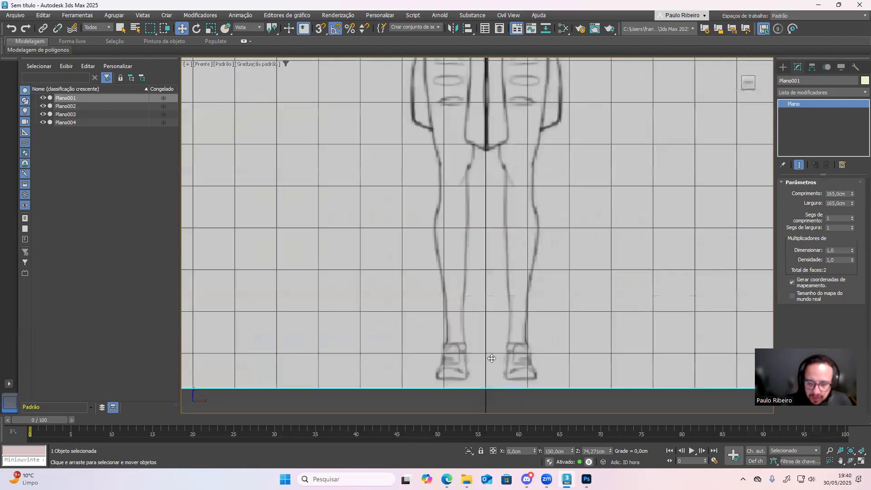
{"action": "scroll", "coordinate": [479, 208], "scroll_direction": "down", "scroll_amount": 2}
{"action": "left_click_drag", "start_coordinate": [465, 117], "coordinate": [467, 102]}
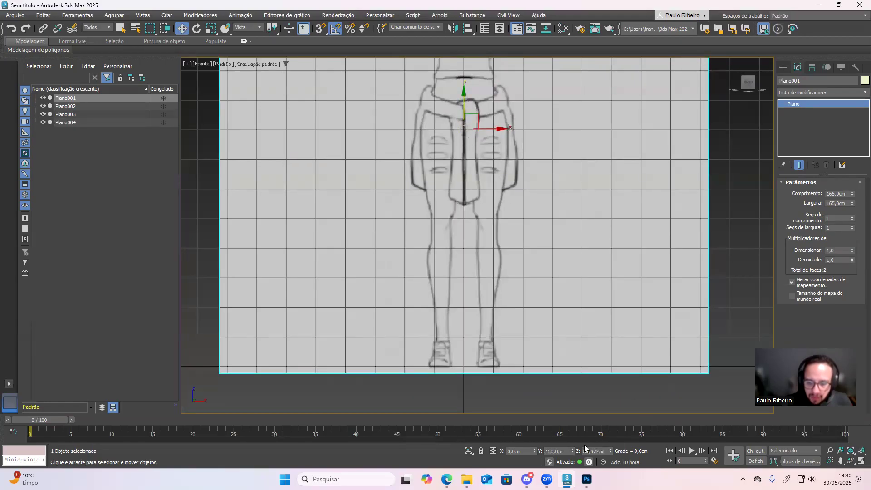
{"action": "double_click", "coordinate": [604, 450]}
{"action": "type", "text": "80"}
{"action": "key", "text": "Return"}
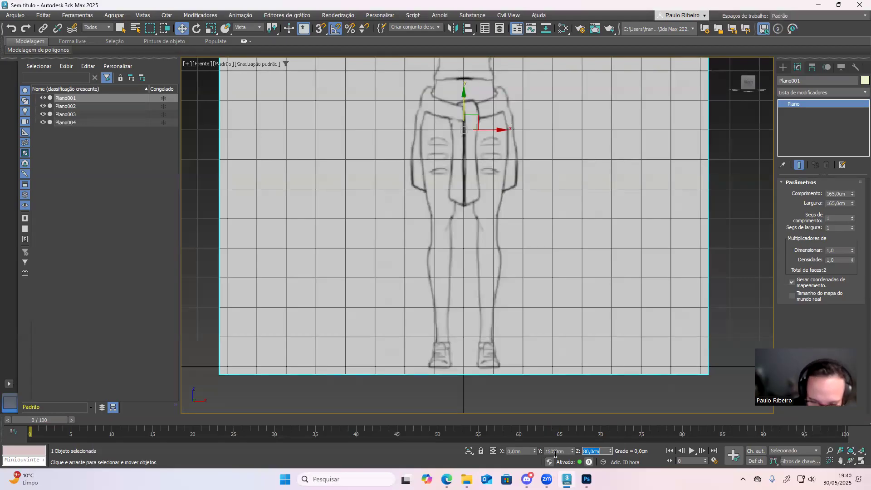
- Set the Z position of both side-view drawing planes to 80 cm
{"action": "scroll", "coordinate": [532, 378], "scroll_direction": "down", "scroll_amount": 5}
{"action": "middle_click_drag", "start_coordinate": [491, 322], "coordinate": [355, 271]}
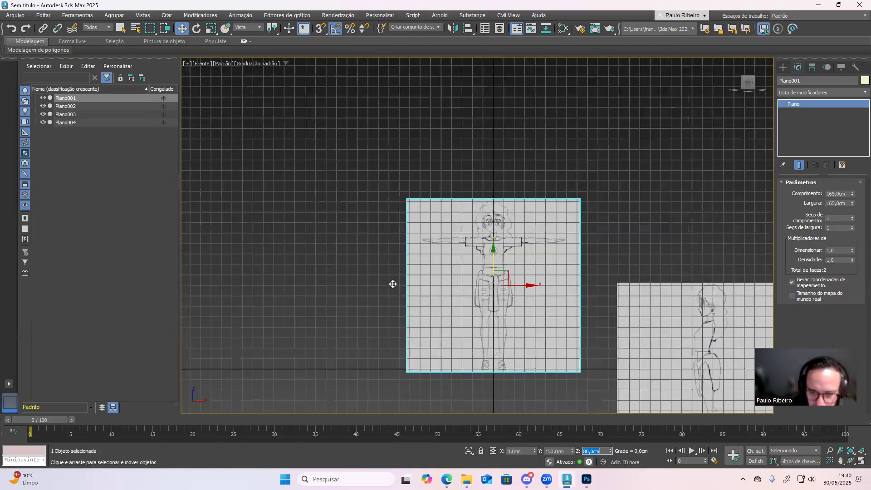
{"action": "middle_click_drag", "start_coordinate": [521, 353], "coordinate": [369, 293]}
{"action": "scroll", "coordinate": [442, 269], "scroll_direction": "down", "scroll_amount": 3}
{"action": "left_click", "coordinate": [475, 277]}
{"action": "scroll", "coordinate": [475, 278], "scroll_direction": "down", "scroll_amount": 2}
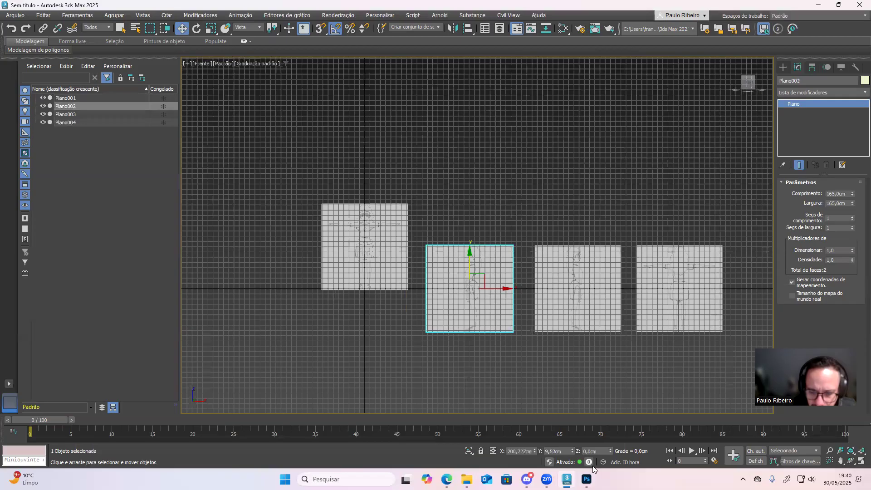
{"action": "double_click", "coordinate": [591, 451]}
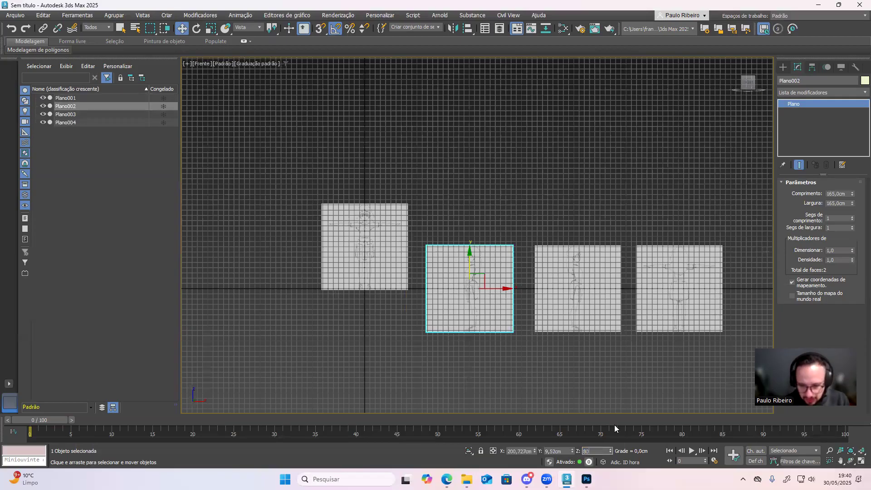
{"action": "double_click", "coordinate": [594, 451]}
{"action": "type", "text": "80"}
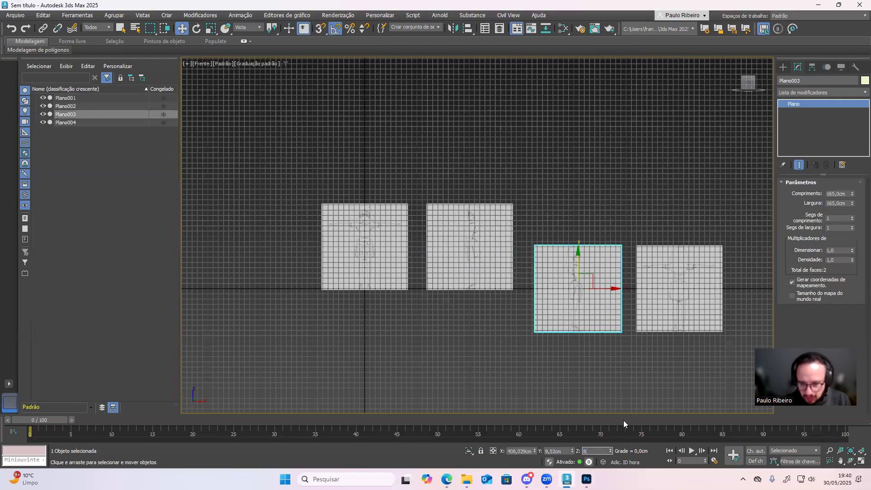
- Set the back-view drawing plane's Z position to 80 cm
{"action": "left_click", "coordinate": [688, 280]}
{"action": "double_click", "coordinate": [594, 451]}
{"action": "type", "text": "80"}
{"action": "key", "text": "Return"}
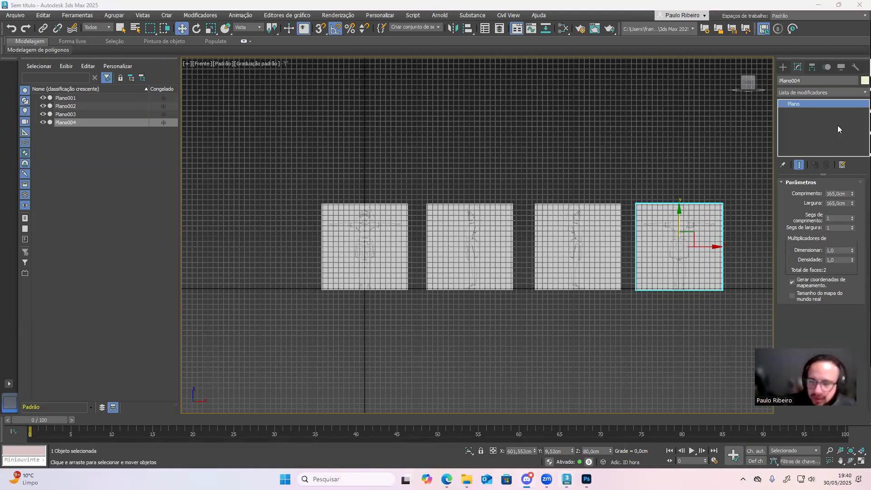
- Check the alignment of the drawings in the front view, and switch to perspective to examine how the four planes sit around the grid
{"action": "scroll", "coordinate": [433, 273], "scroll_direction": "up", "scroll_amount": 5}
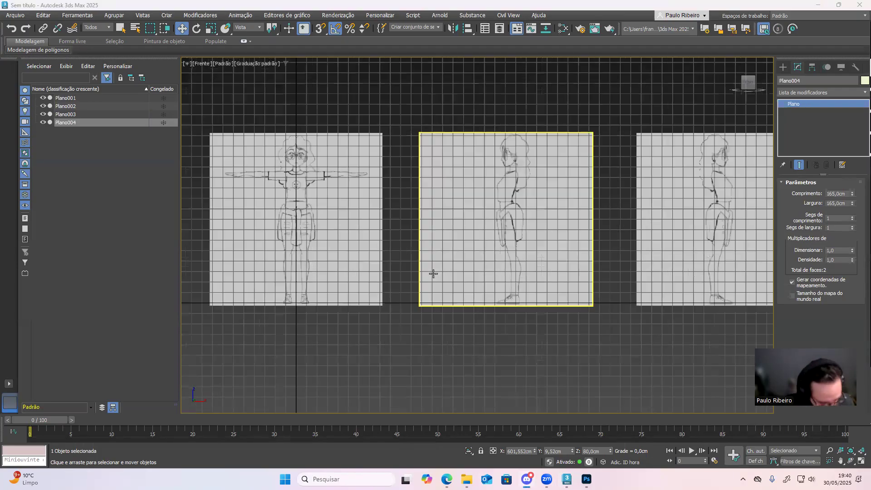
{"action": "scroll", "coordinate": [432, 272], "scroll_direction": "up", "scroll_amount": 3}
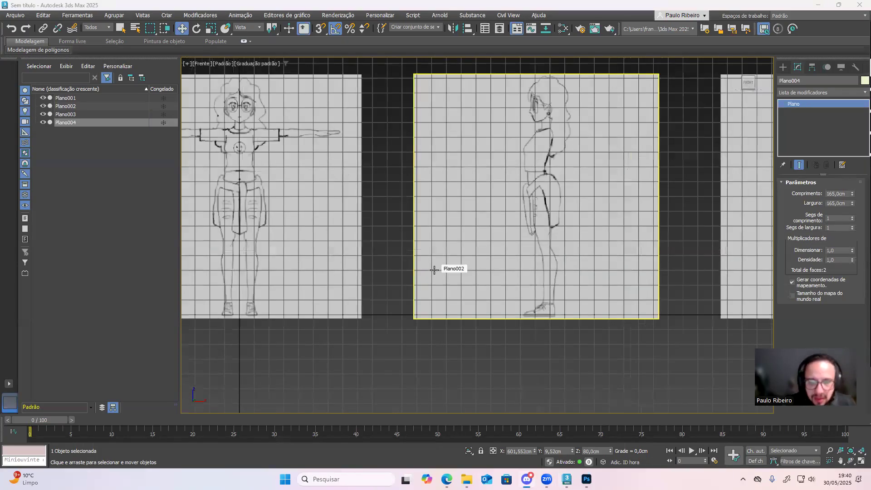
{"action": "scroll", "coordinate": [434, 270], "scroll_direction": "down", "scroll_amount": 4}
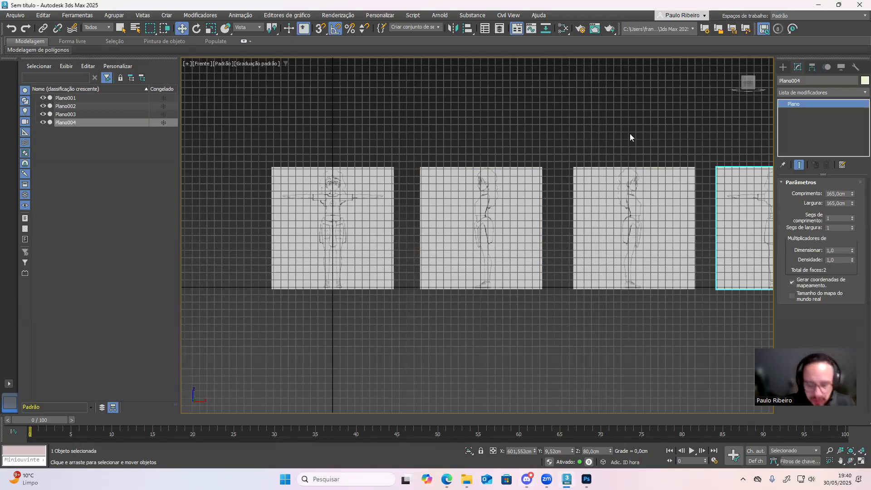
{"action": "key", "text": "p"}
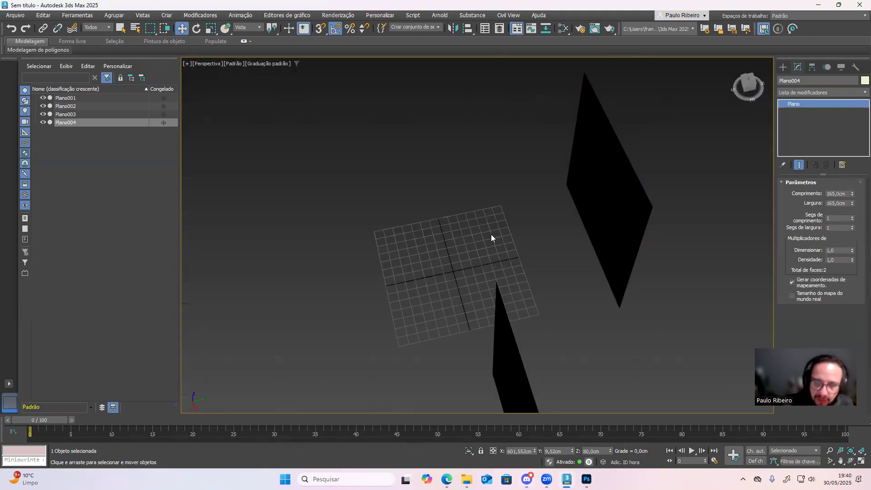
{"action": "middle_click_drag", "start_coordinate": [472, 197], "coordinate": [530, 179], "text": "alt"}
{"action": "scroll", "coordinate": [457, 214], "scroll_direction": "down", "scroll_amount": 5}
{"action": "middle_click_drag", "start_coordinate": [431, 231], "coordinate": [510, 187]}
{"action": "scroll", "coordinate": [458, 244], "scroll_direction": "up", "scroll_amount": 2}
{"action": "middle_click_drag", "start_coordinate": [458, 243], "coordinate": [479, 238], "text": "alt"}
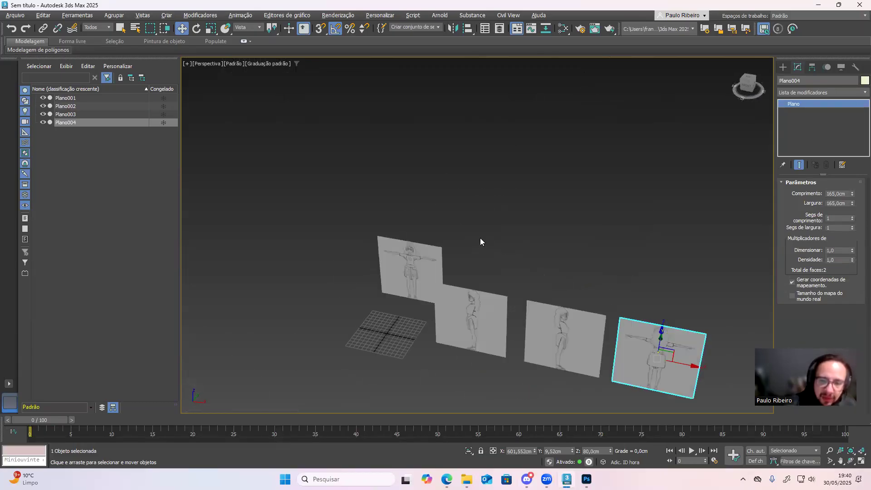
{"action": "middle_click_drag", "start_coordinate": [446, 283], "coordinate": [523, 230]}
{"action": "scroll", "coordinate": [489, 203], "scroll_direction": "up", "scroll_amount": 5}
{"action": "middle_click_drag", "start_coordinate": [482, 248], "coordinate": [506, 197]}
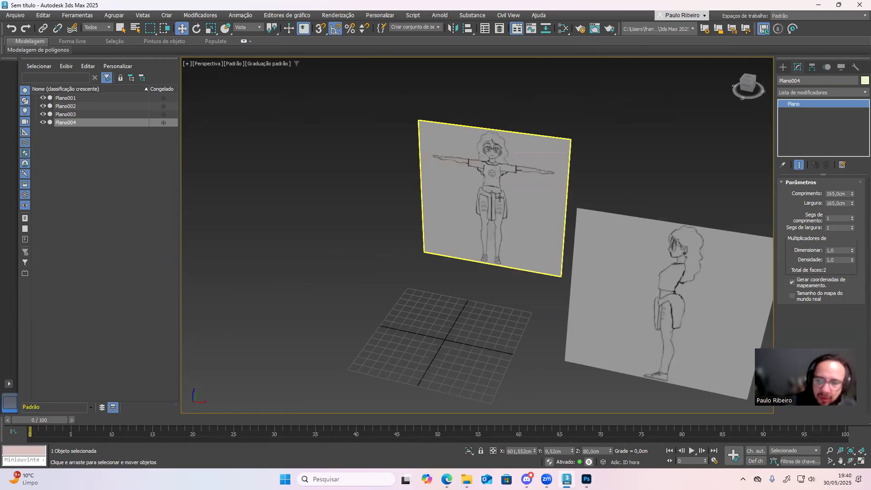
- Rotate the side-view plane nearest the front drawing to 90 degrees around the Z axis
{"action": "scroll", "coordinate": [505, 197], "scroll_direction": "down", "scroll_amount": 3}
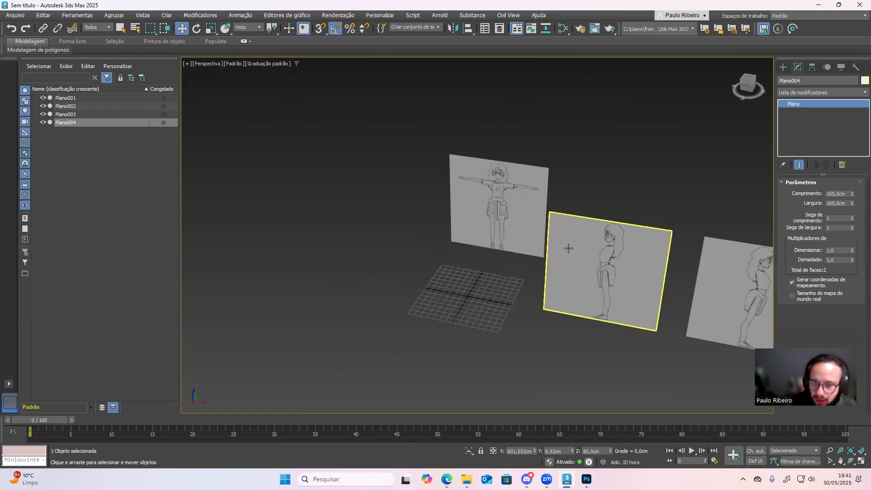
{"action": "middle_click_drag", "start_coordinate": [568, 247], "coordinate": [466, 217]}
{"action": "left_click", "coordinate": [488, 232]}
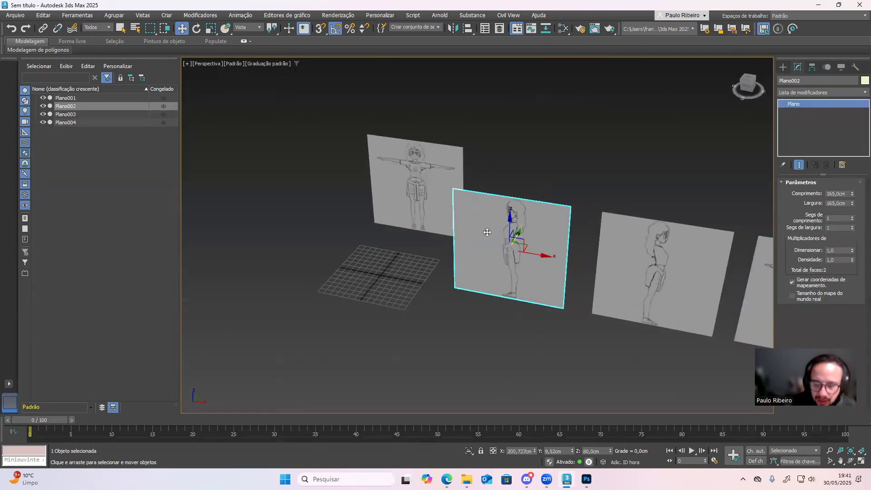
{"action": "key", "text": "e"}
{"action": "left_click_drag", "start_coordinate": [512, 268], "coordinate": [553, 267]}
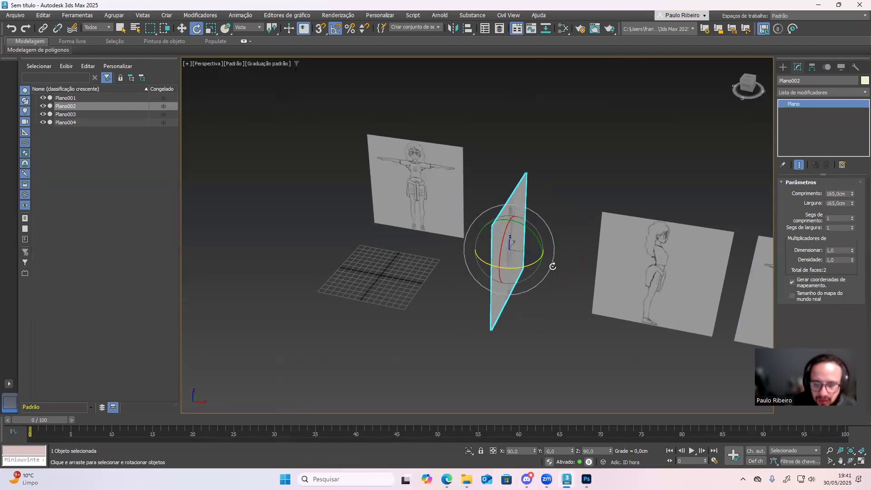
{"action": "middle_click_drag", "start_coordinate": [493, 248], "coordinate": [474, 251], "text": "alt"}
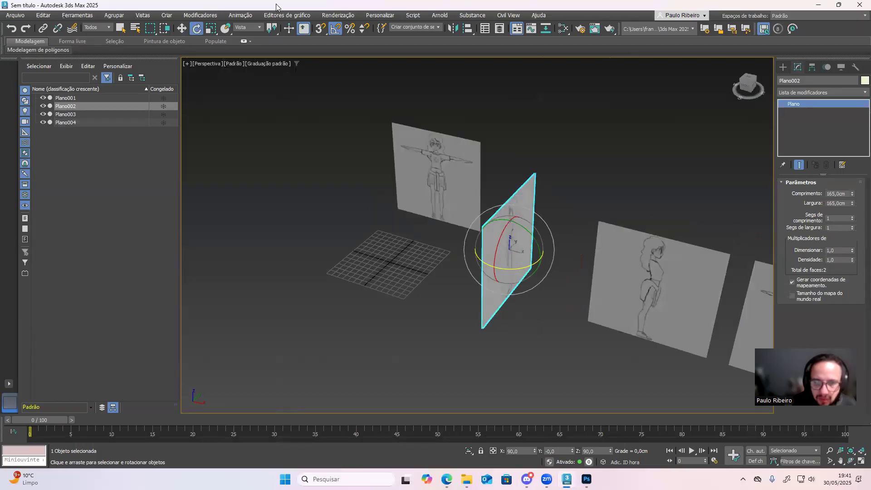
- Move the rotated side-view plane along X to the opposite side of the origin, setting its X position to -150 cm
{"action": "left_click", "coordinate": [184, 29]}
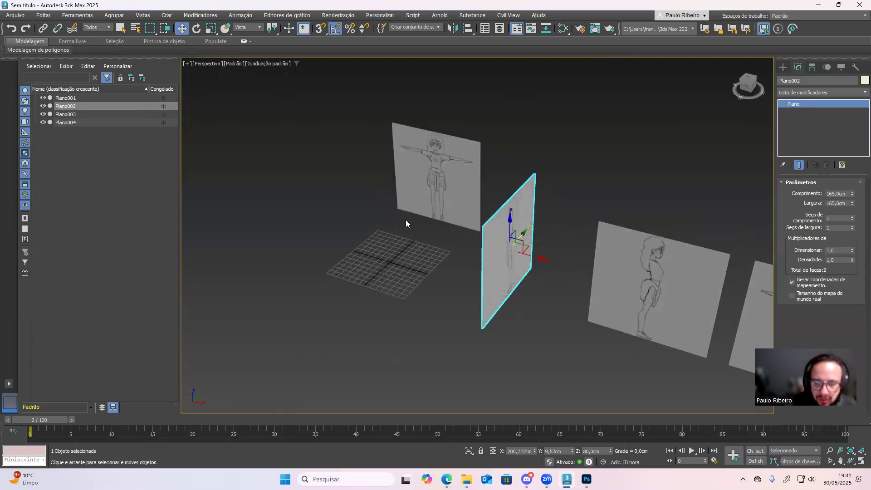
{"action": "mouse_move", "coordinate": [539, 258]}
{"action": "left_mouse_down"}
{"action": "mouse_move", "coordinate": [552, 263]}
{"action": "mouse_move", "coordinate": [531, 254]}
{"action": "left_mouse_up"}
{"action": "double_click", "coordinate": [522, 450]}
{"action": "type", "text": "150"}
{"action": "key", "text": "Return"}
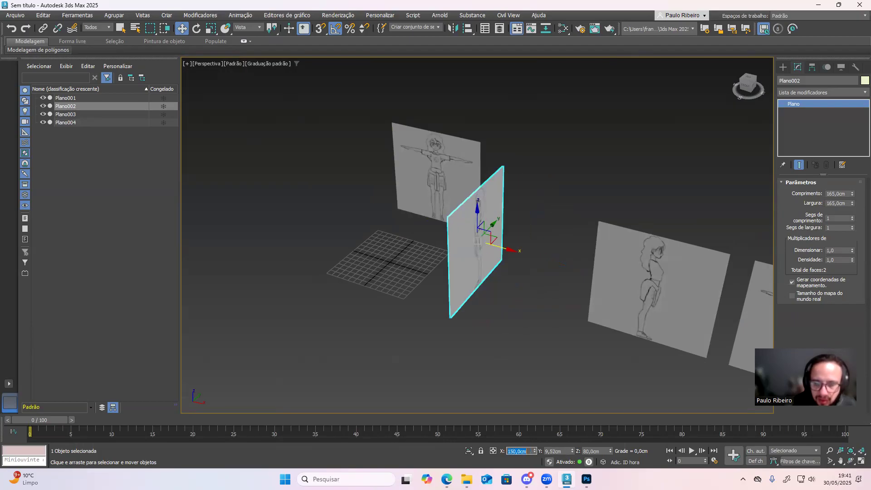
{"action": "mouse_move", "coordinate": [390, 374]}
{"action": "middle_mouse_down", "text": "alt"}
{"action": "mouse_move", "coordinate": [461, 328]}
{"action": "mouse_move", "coordinate": [366, 339]}
{"action": "mouse_move", "coordinate": [496, 326]}
{"action": "mouse_move", "coordinate": [439, 312]}
{"action": "mouse_move", "coordinate": [378, 312]}
{"action": "mouse_move", "coordinate": [443, 336]}
{"action": "mouse_move", "coordinate": [403, 340]}
{"action": "middle_mouse_up", "text": "alt"}
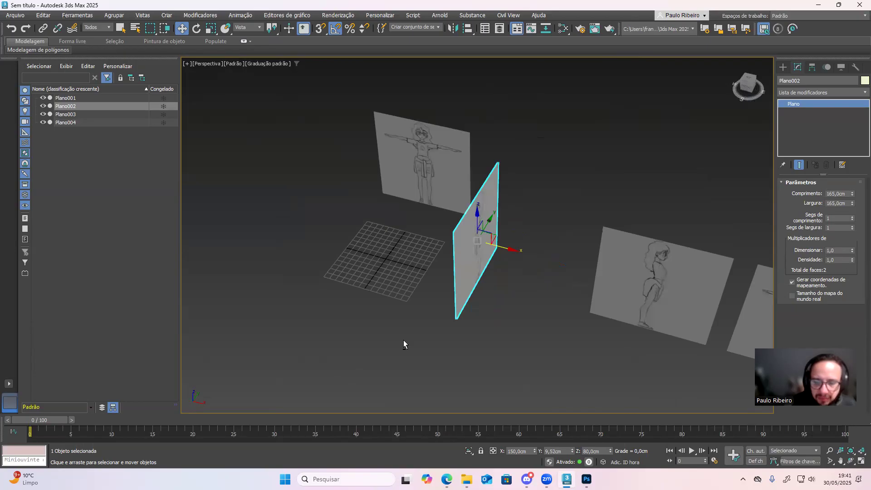
{"action": "left_click", "coordinate": [507, 451]}
{"action": "type", "text": "-"}
{"action": "key", "text": "Return"}
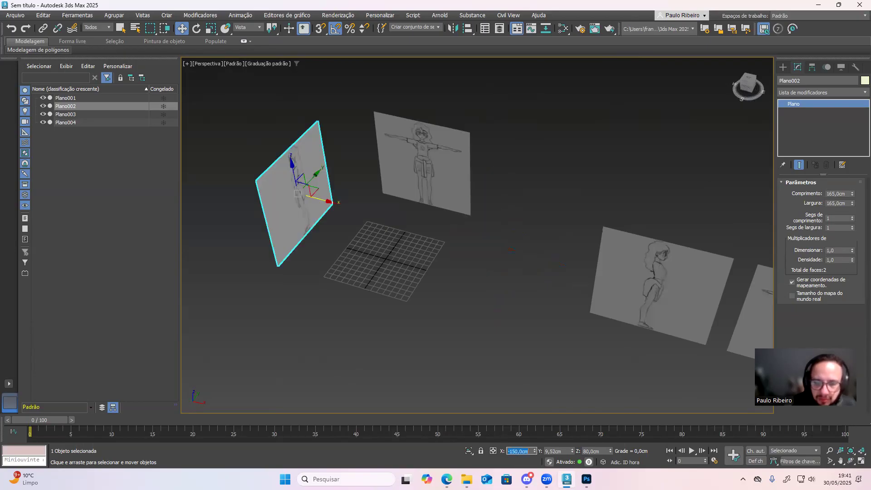
- Rotate the second side-view plane, beside the back drawing, to -90 degrees around the Z axis
{"action": "middle_click_drag", "start_coordinate": [417, 233], "coordinate": [499, 254], "text": "alt"}
{"action": "left_click", "coordinate": [558, 253]}
{"action": "scroll", "coordinate": [555, 252], "scroll_direction": "up", "scroll_amount": 2}
{"action": "key", "text": "e"}
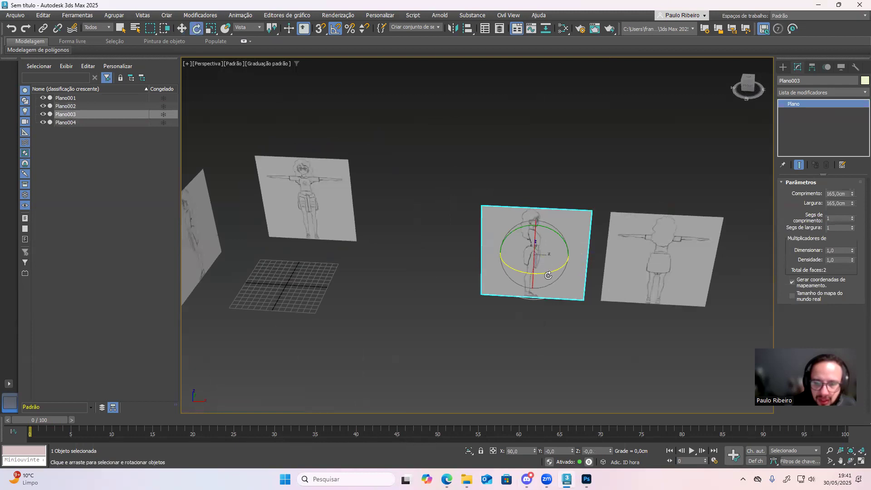
{"action": "left_click_drag", "start_coordinate": [553, 273], "coordinate": [513, 282]}
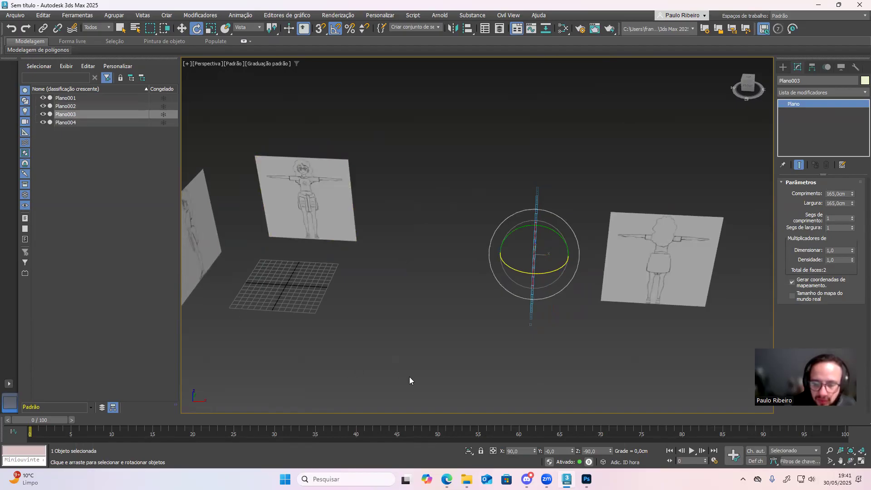
- Reset the Y position of both rotated side-view planes to 0
{"action": "left_click", "coordinate": [181, 28]}
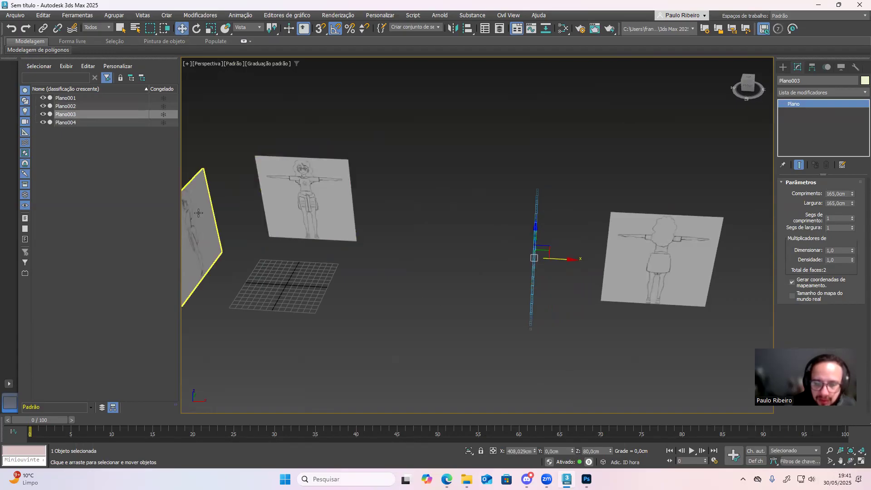
{"action": "left_click", "coordinate": [199, 244]}
{"action": "right_click", "coordinate": [573, 451]}
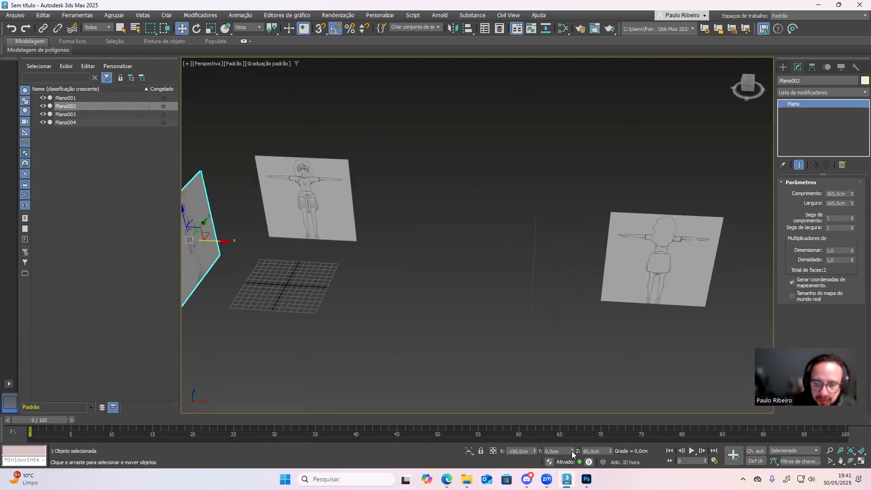
- Set the X position of the second side-view plane to 150 cm, opposite the first one
{"action": "left_click", "coordinate": [535, 255]}
{"action": "mouse_move", "coordinate": [507, 261]}
{"action": "middle_mouse_down", "text": "alt"}
{"action": "mouse_move", "coordinate": [568, 261]}
{"action": "mouse_move", "coordinate": [582, 386]}
{"action": "middle_mouse_up", "text": "alt"}
{"action": "double_click", "coordinate": [524, 451]}
{"action": "type", "text": "150"}
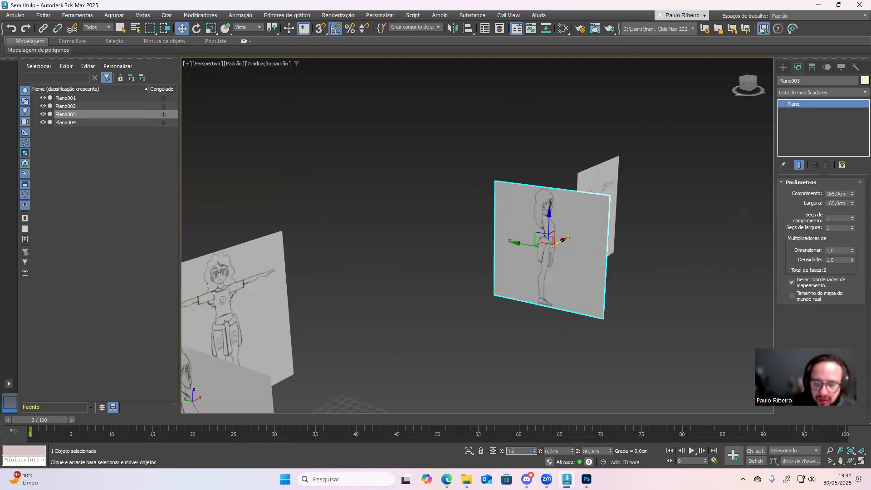
{"action": "key", "text": "Return"}
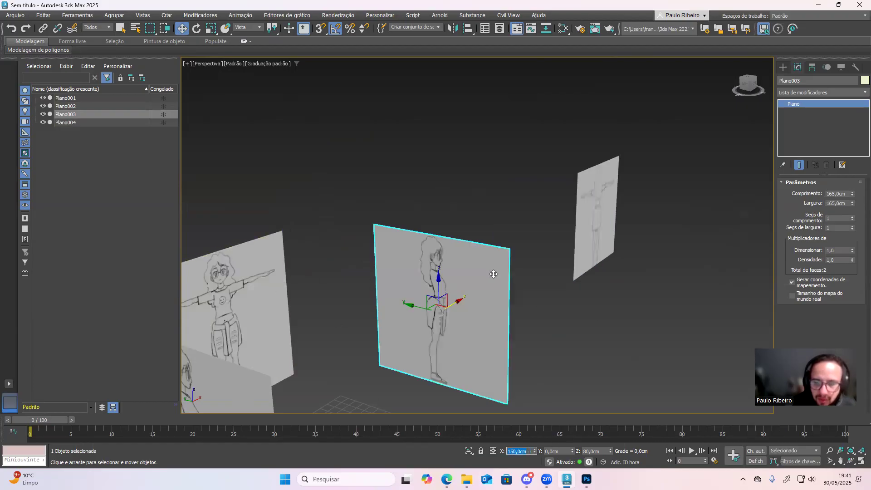
- Move the back-view plane along X to about -5 cm, in between the two side-view planes
{"action": "middle_click_drag", "start_coordinate": [493, 274], "coordinate": [426, 256]}
{"action": "left_click", "coordinate": [555, 230]}
{"action": "middle_click_drag", "start_coordinate": [493, 265], "coordinate": [509, 281], "text": "alt"}
{"action": "left_click_drag", "start_coordinate": [685, 304], "coordinate": [318, 241]}
{"action": "middle_click_drag", "start_coordinate": [350, 204], "coordinate": [437, 235], "text": "alt"}
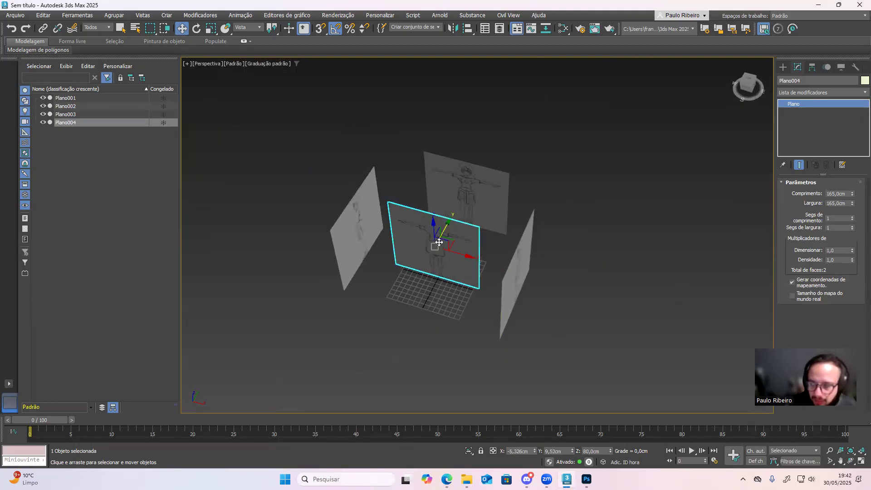
{"action": "middle_click_drag", "start_coordinate": [437, 249], "coordinate": [542, 385], "text": "alt"}
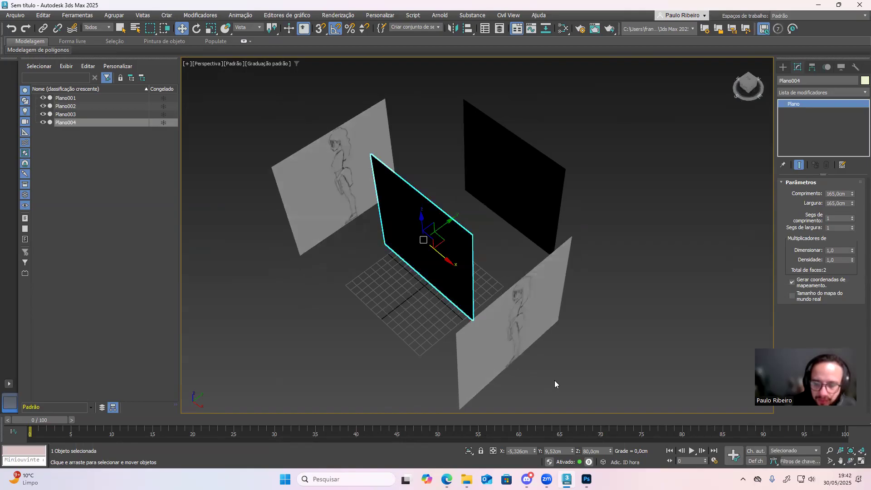
- Reset the back-view plane's X position to 0 and set its Y position to -150 cm, opposite the front drawing
{"action": "right_click", "coordinate": [535, 452]}
{"action": "double_click", "coordinate": [569, 451]}
{"action": "type", "text": "150"}
{"action": "key", "text": "Return"}
{"action": "type", "text": "-150"}
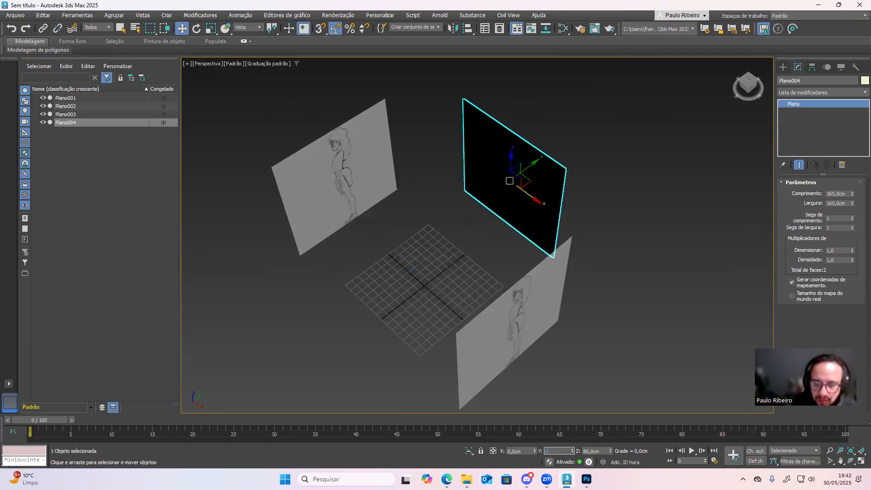
{"action": "key", "text": "Return"}
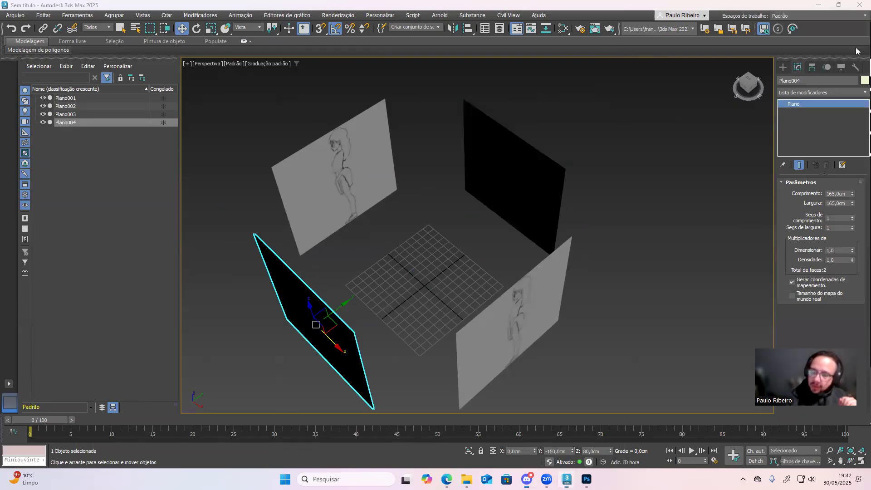
- Switch to the Discord window showing the live session's voice call and chat
{"action": "left_click_drag", "start_coordinate": [855, 51], "coordinate": [162, 10]}
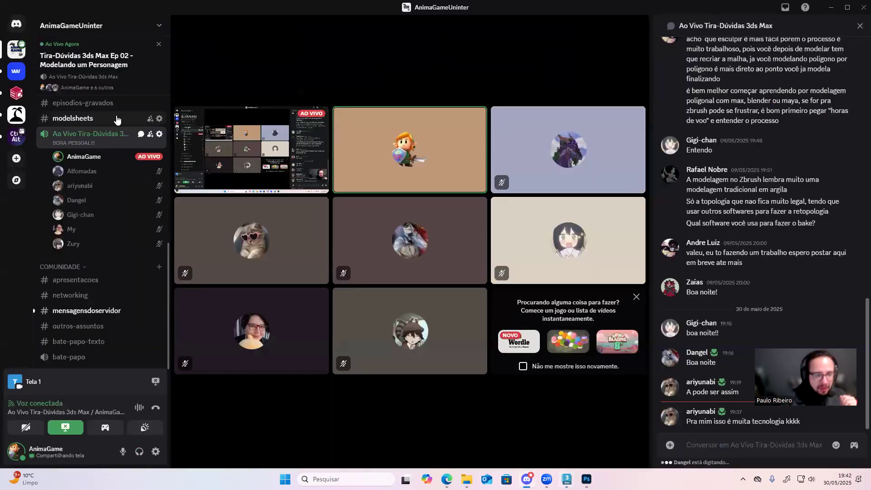
- Post Elana-Lateral-02.png, Elana-Tras.png, Elana-Frente.png and Elana-Lateral-01.png in the modelsheets channel
{"action": "left_click", "coordinate": [90, 118]}
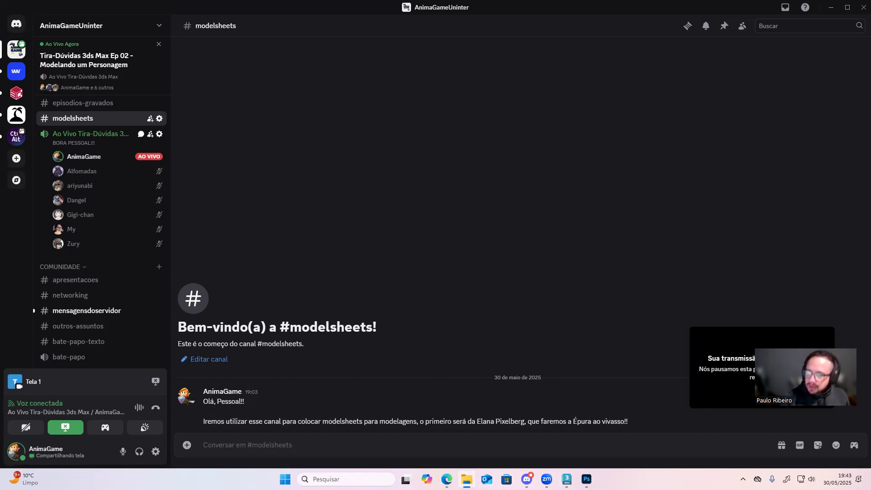
{"action": "left_click_drag", "start_coordinate": [549, 323], "coordinate": [390, 411]}
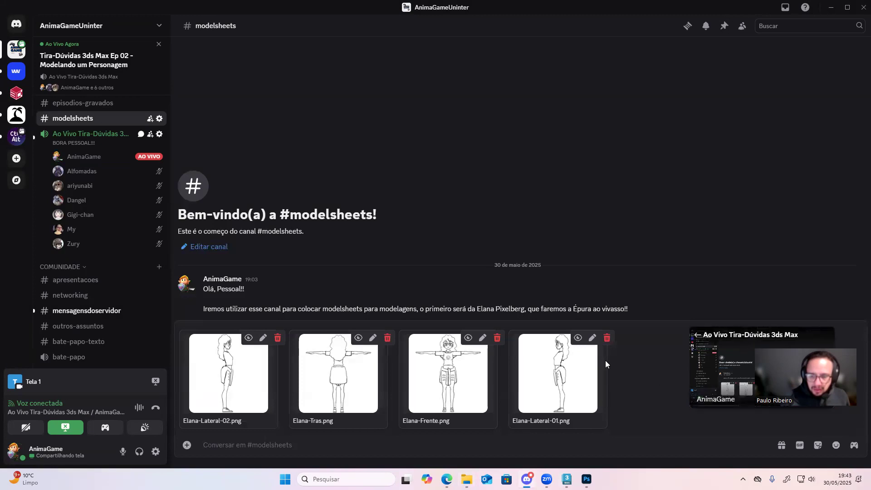
{"action": "key", "text": "shift+Return"}
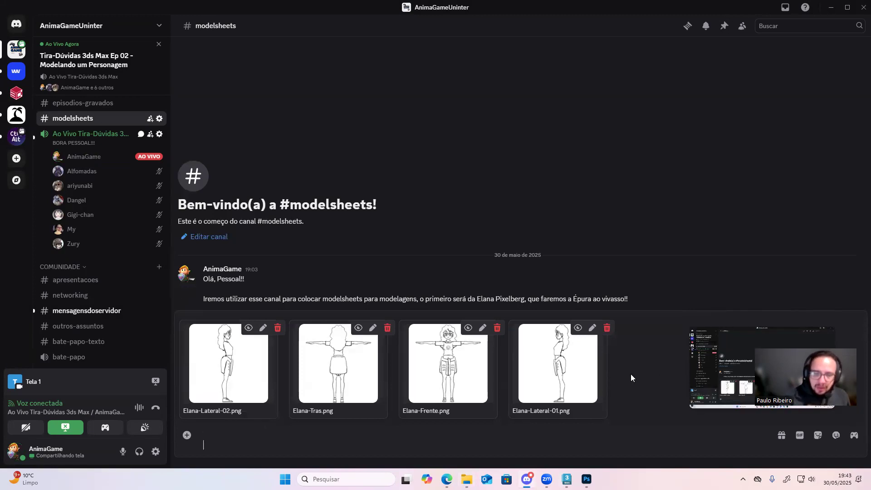
{"action": "key", "text": "Return"}
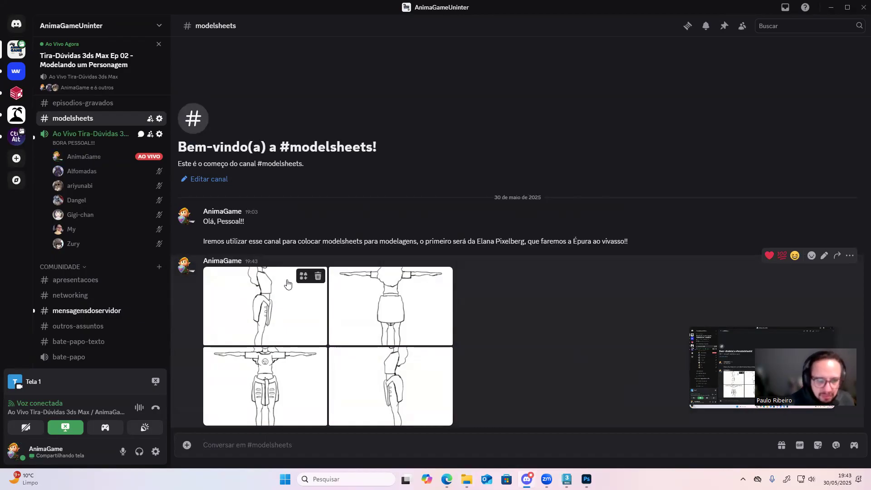
- Reopen the live voice channel with its chat, and switch back to 3ds Max
{"action": "left_click", "coordinate": [141, 135]}
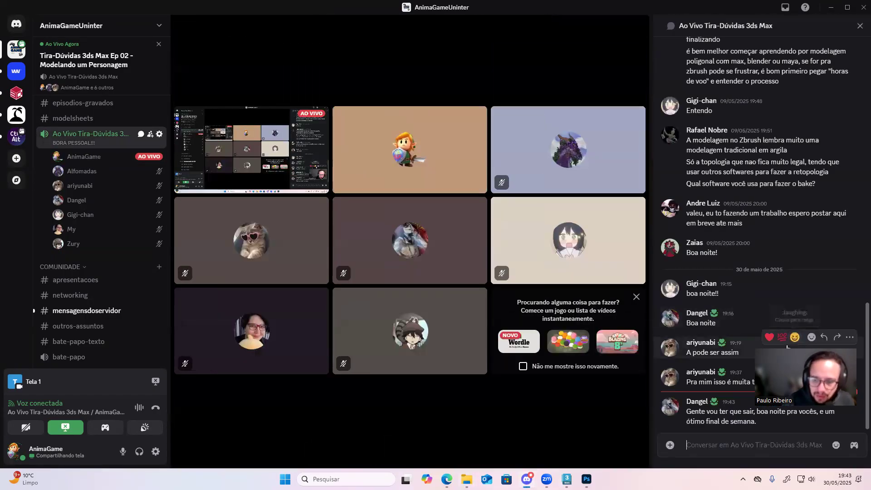
{"action": "left_click_drag", "start_coordinate": [787, 350], "coordinate": [683, 281]}
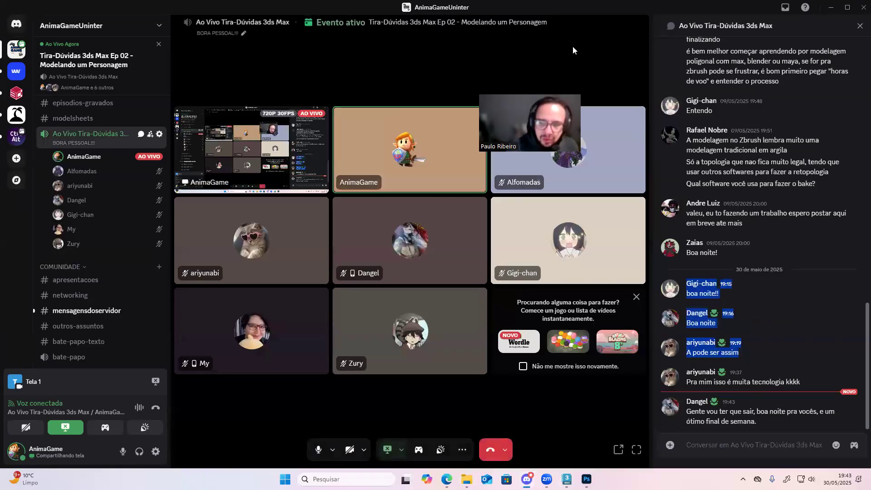
{"action": "double_click", "coordinate": [564, 4]}
{"action": "left_click_drag", "start_coordinate": [572, 15], "coordinate": [870, 136]}
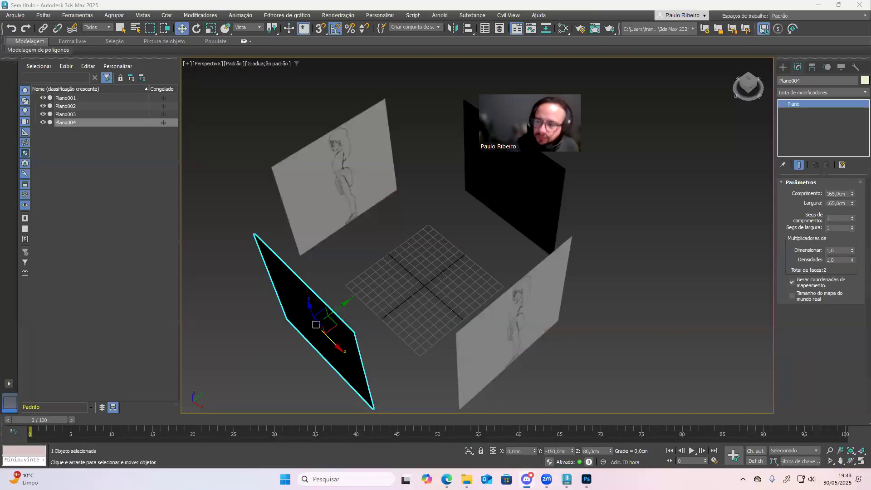
- Deselect the back-view plane
{"action": "middle_click_drag", "start_coordinate": [383, 285], "coordinate": [363, 243]}
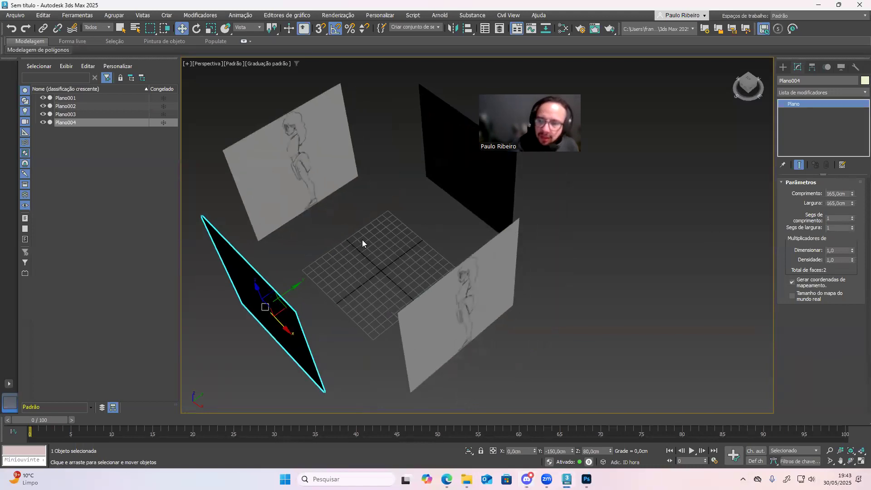
{"action": "left_click_drag", "start_coordinate": [536, 87], "coordinate": [688, 73]}
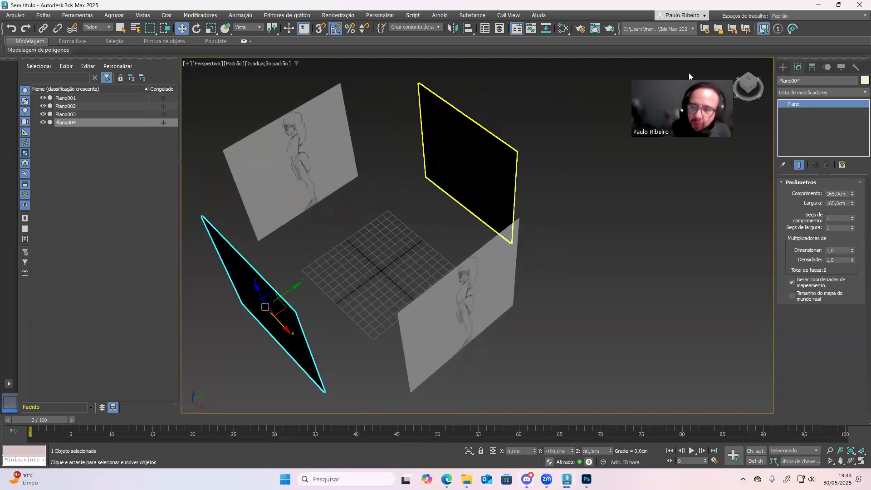
{"action": "left_click", "coordinate": [614, 242]}
{"action": "middle_click_drag", "start_coordinate": [593, 183], "coordinate": [598, 243]}
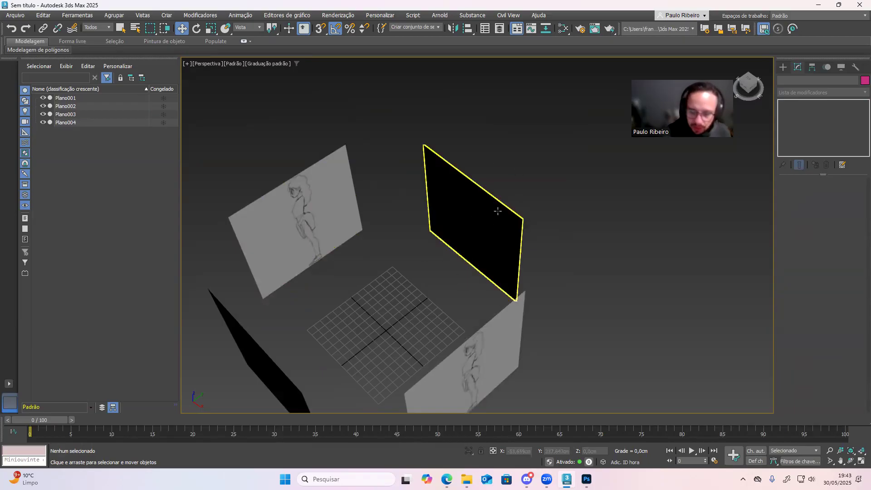
{"action": "middle_click_drag", "start_coordinate": [509, 217], "coordinate": [519, 218]}
- Check the back drawing in the front view, and set the left view's shading to Graduação padrão
{"action": "key", "text": "f"}
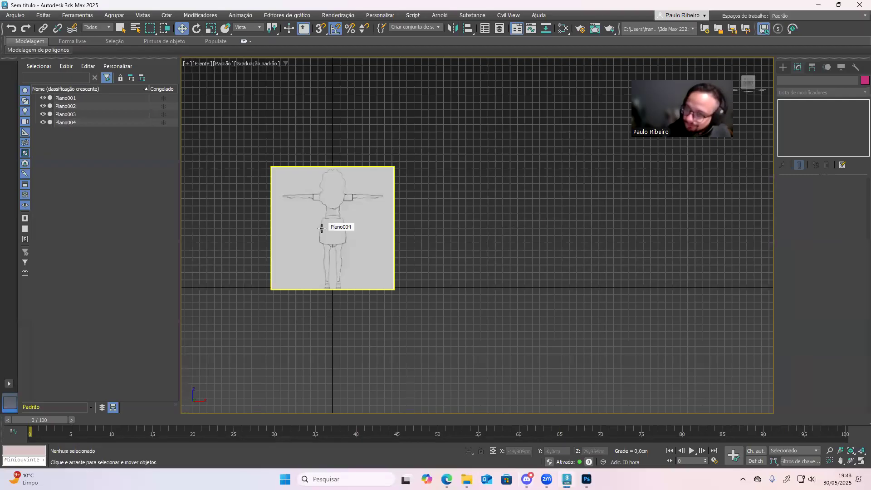
{"action": "scroll", "coordinate": [353, 253], "scroll_direction": "down", "scroll_amount": 2}
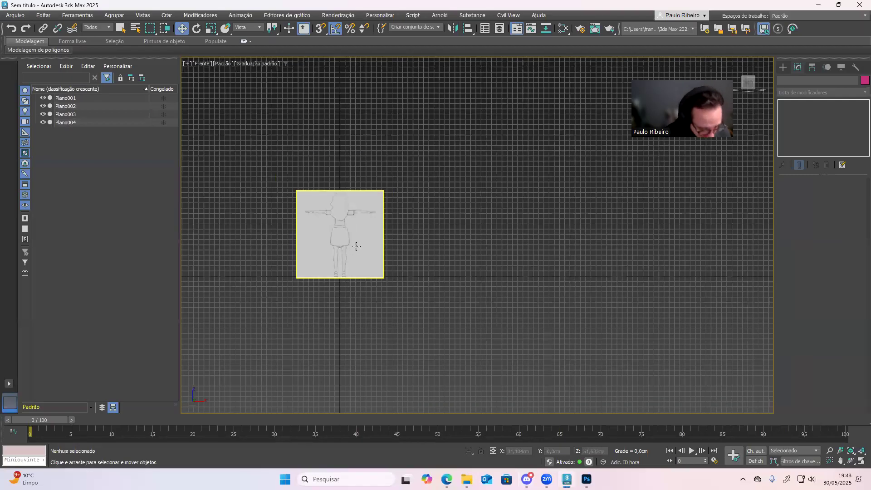
{"action": "scroll", "coordinate": [356, 244], "scroll_direction": "up", "scroll_amount": 2}
{"action": "key", "text": "l"}
{"action": "middle_click_drag", "start_coordinate": [375, 224], "coordinate": [356, 343]}
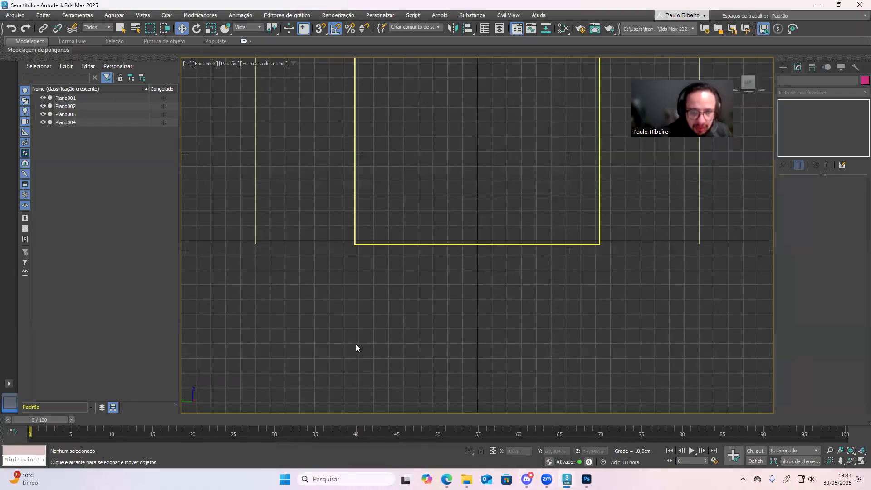
{"action": "left_click", "coordinate": [269, 64]}
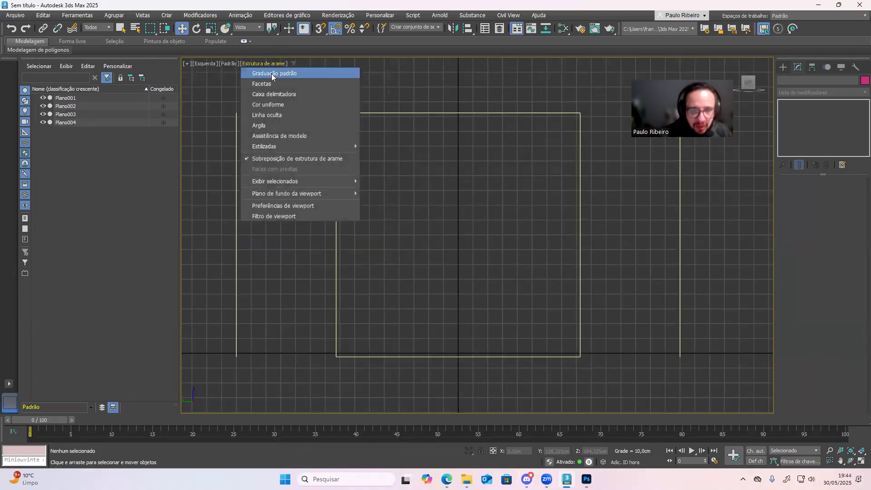
{"action": "left_click", "coordinate": [271, 73]}
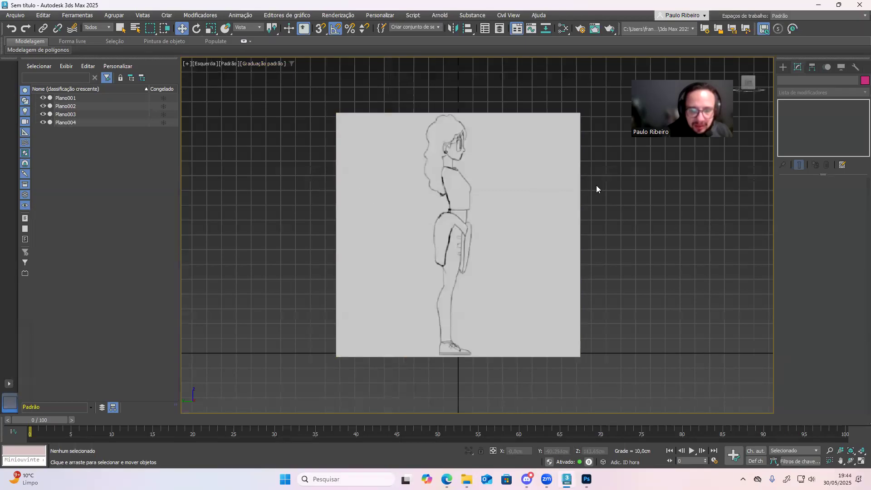
- Examine the reference drawings in the left, right and back views, and return to the perspective view
{"action": "middle_click_drag", "start_coordinate": [580, 212], "coordinate": [567, 224], "text": "alt"}
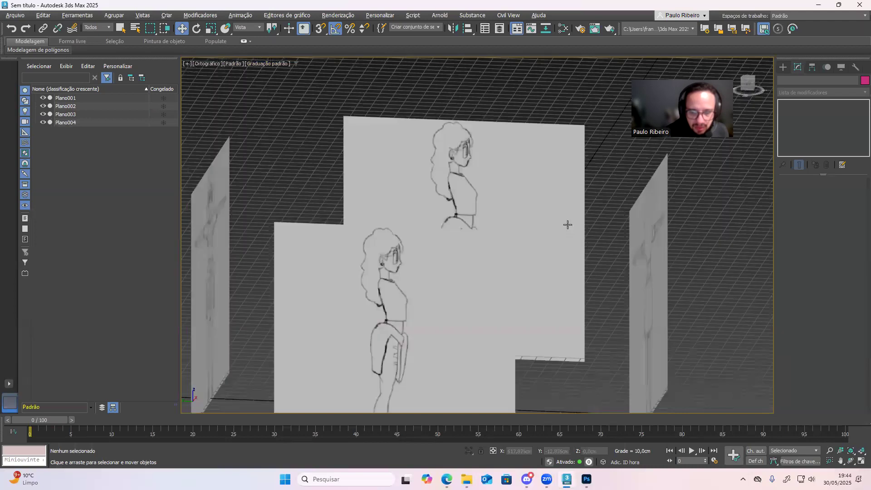
{"action": "key", "text": "l"}
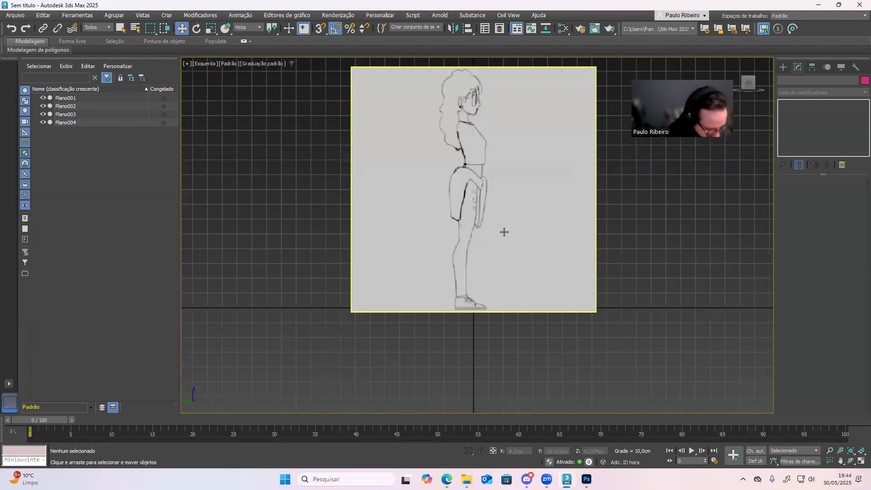
{"action": "right_click", "coordinate": [504, 233]}
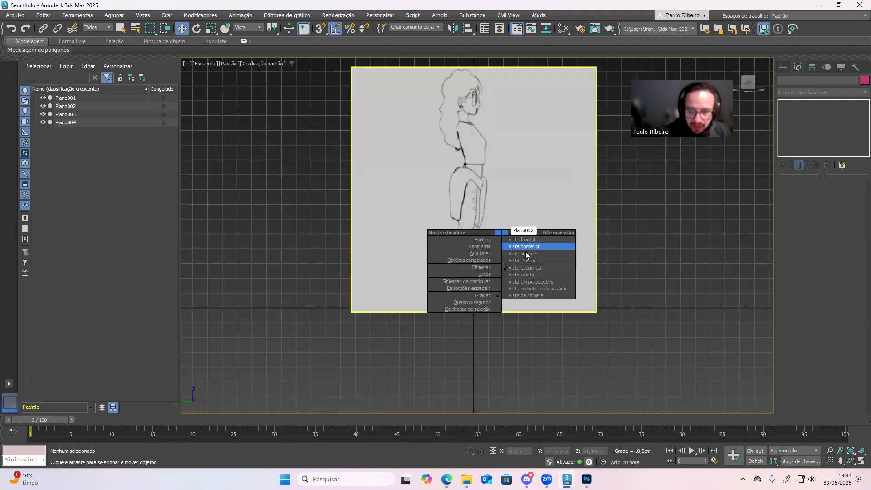
{"action": "left_click", "coordinate": [549, 275]}
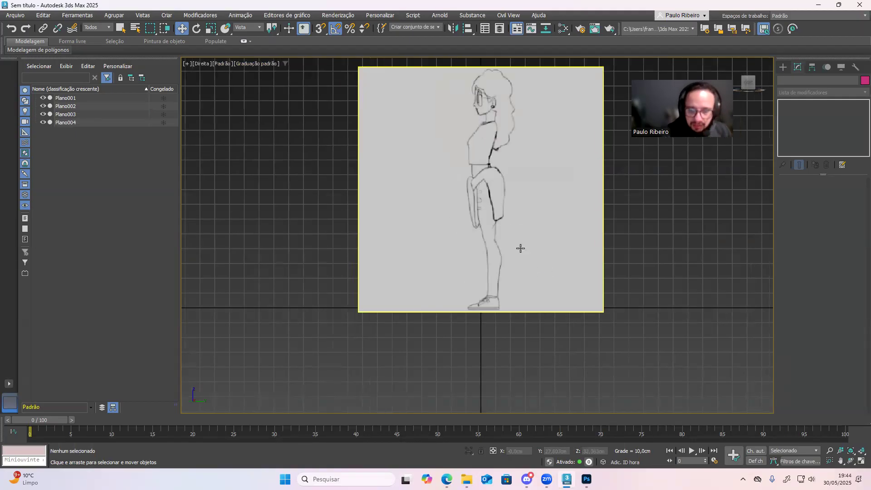
{"action": "right_click", "coordinate": [462, 212]}
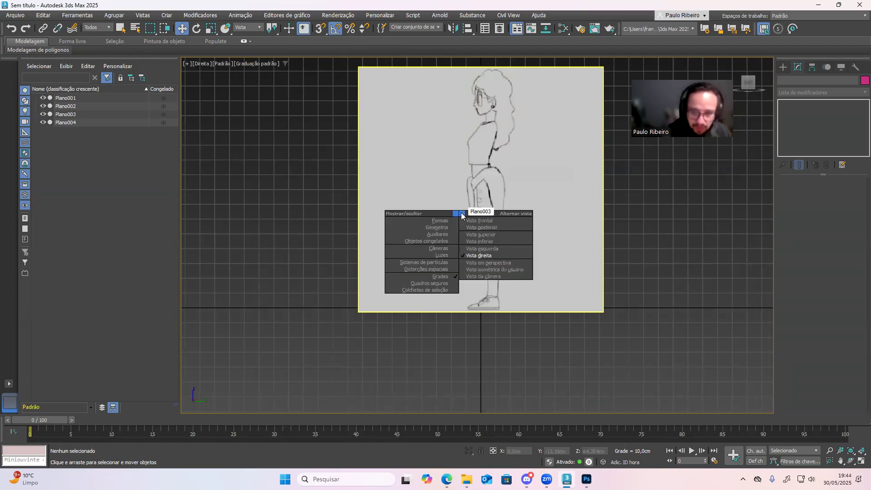
{"action": "left_click", "coordinate": [497, 227]}
{"action": "middle_click_drag", "start_coordinate": [465, 257], "coordinate": [463, 342]}
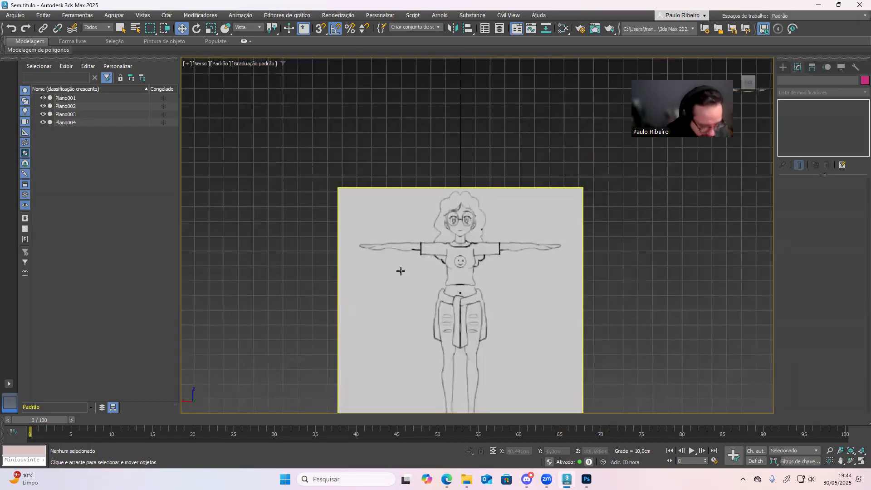
{"action": "key", "text": "p"}
{"action": "mouse_move", "coordinate": [417, 230]}
{"action": "middle_mouse_down"}
{"action": "mouse_move", "coordinate": [399, 240]}
{"action": "mouse_move", "coordinate": [426, 226]}
{"action": "middle_mouse_up"}
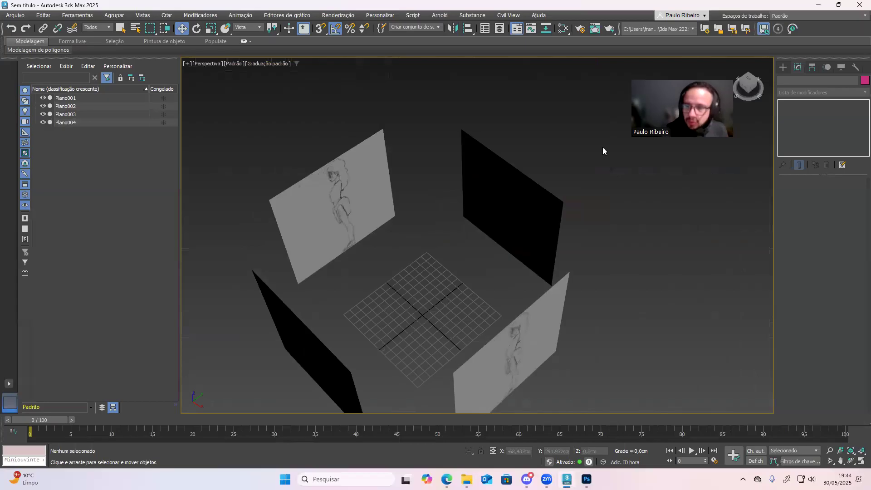
- Create a test box about 46 cm long, 63 cm wide and 129 cm high at the grid's centre between the reference planes
{"action": "left_click", "coordinate": [783, 67]}
{"action": "left_click", "coordinate": [797, 128]}
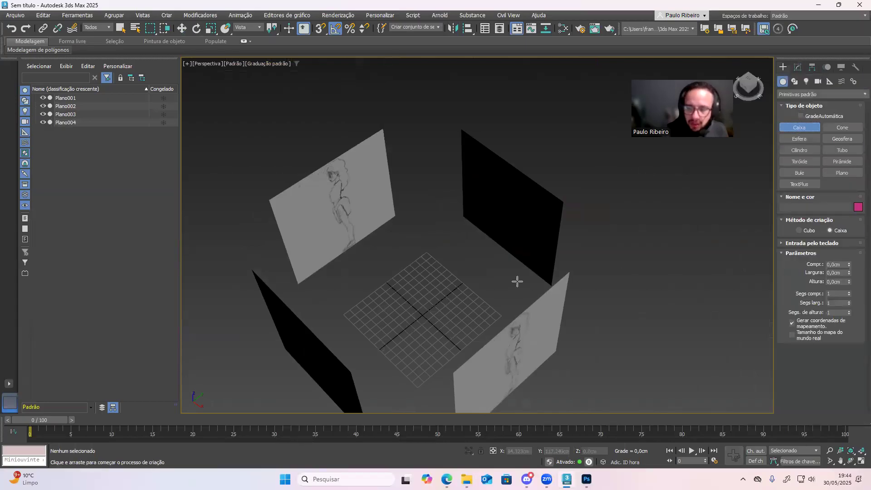
{"action": "left_click_drag", "start_coordinate": [428, 342], "coordinate": [422, 286]}
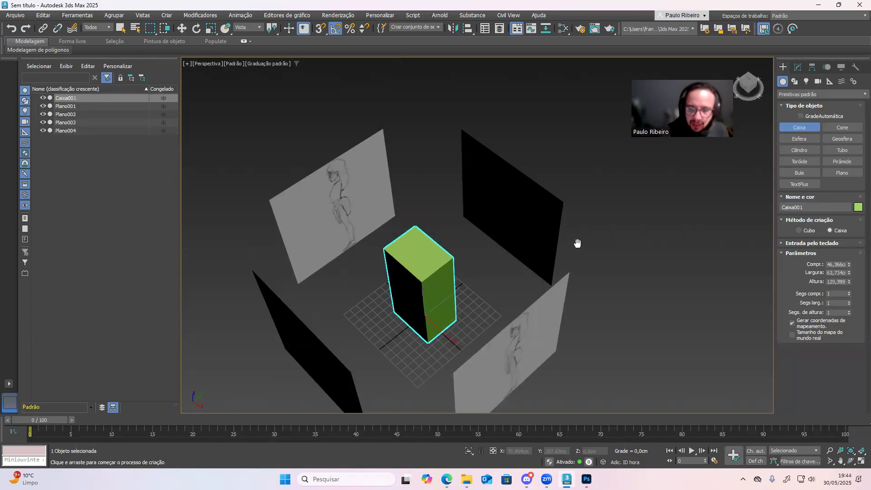
{"action": "middle_click_drag", "start_coordinate": [578, 243], "coordinate": [586, 186]}
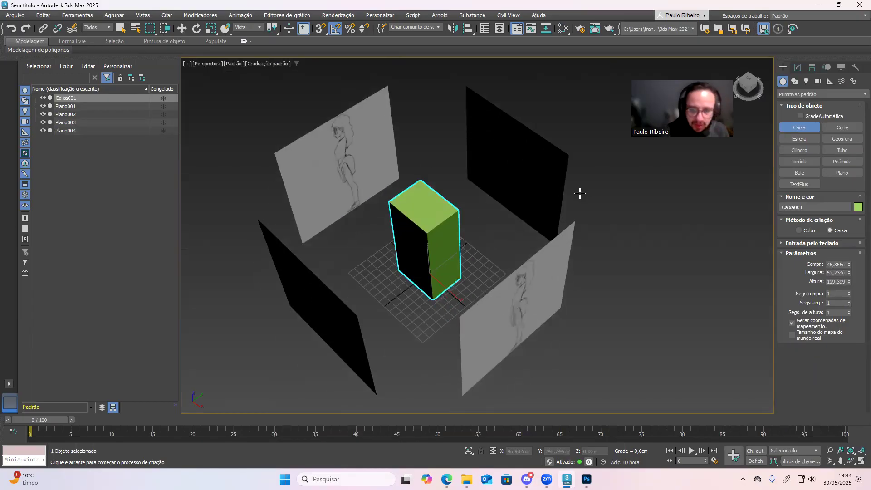
- Compare the test box with the character drawings in the front and left views
{"action": "key", "text": "f"}
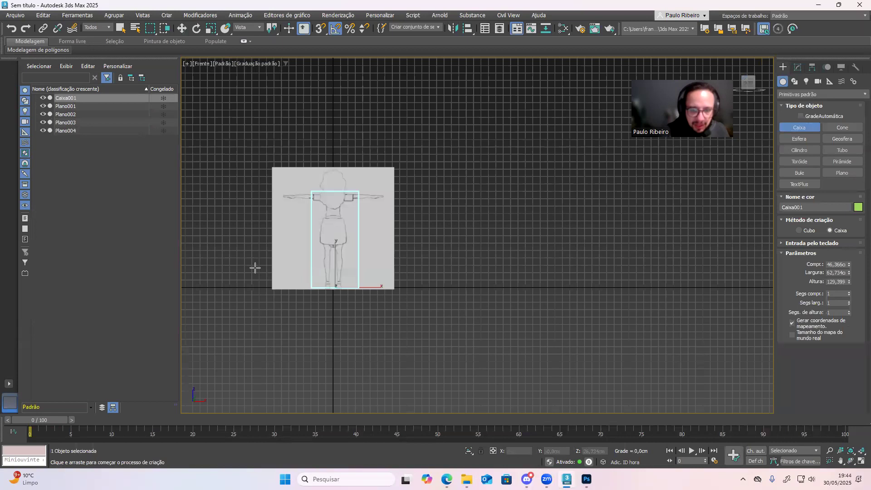
{"action": "middle_click_drag", "start_coordinate": [410, 239], "coordinate": [466, 248]}
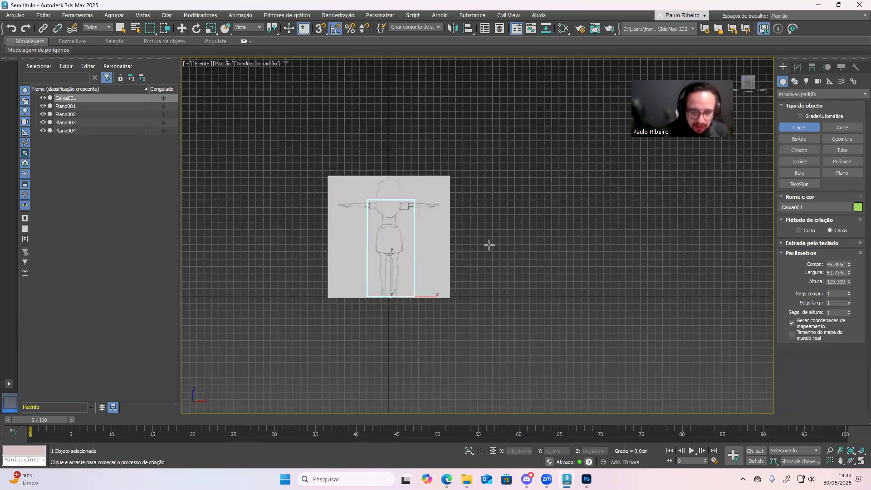
{"action": "key", "text": "l"}
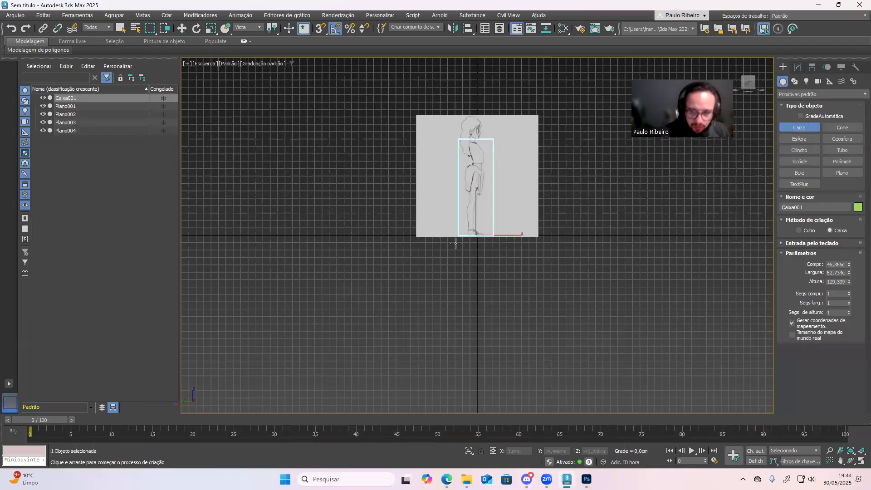
{"action": "middle_click_drag", "start_coordinate": [481, 224], "coordinate": [475, 282]}
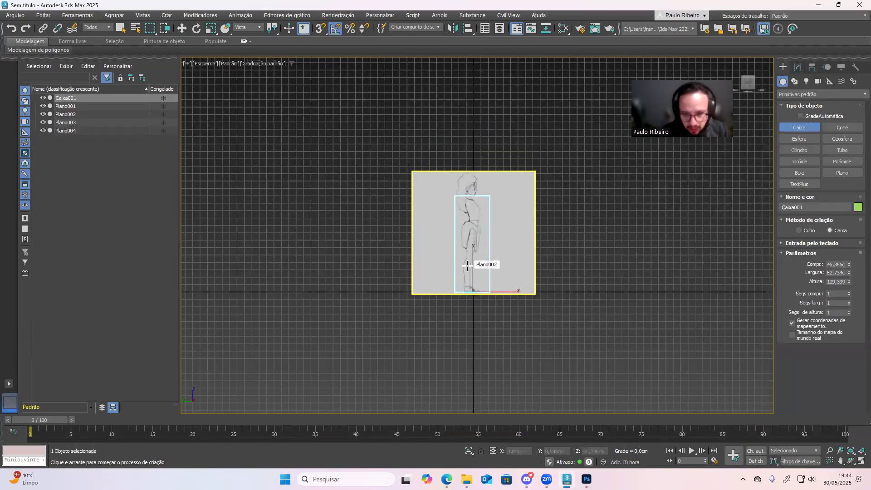
- Delete the test box and return to the perspective view with the Move tool active
{"action": "key", "text": "Delete"}
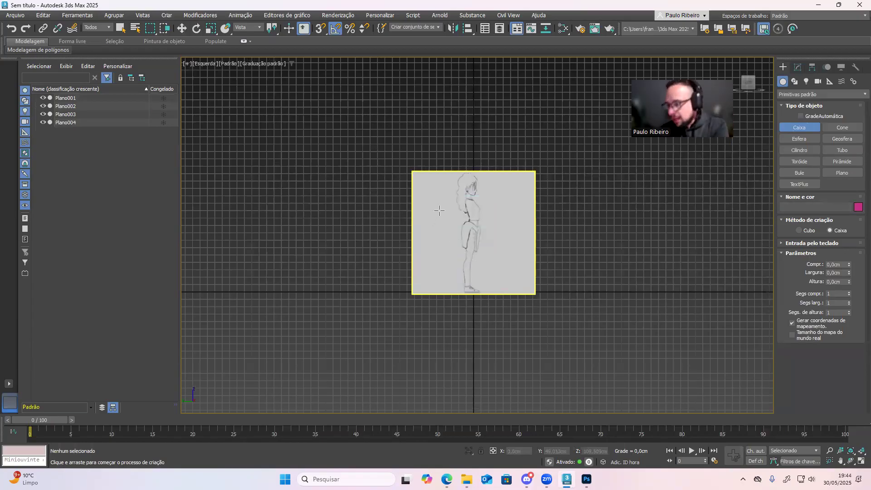
{"action": "key", "text": "p"}
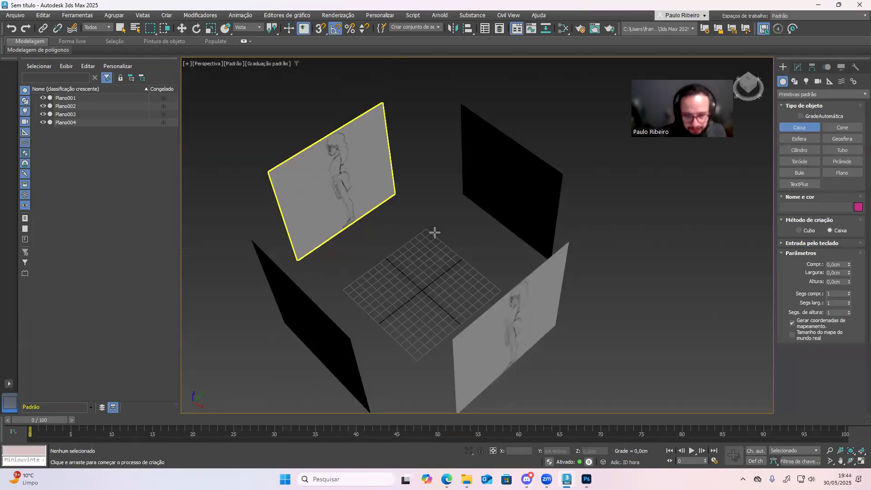
{"action": "left_click", "coordinate": [182, 30]}
{"action": "middle_click_drag", "start_coordinate": [436, 267], "coordinate": [445, 292]}
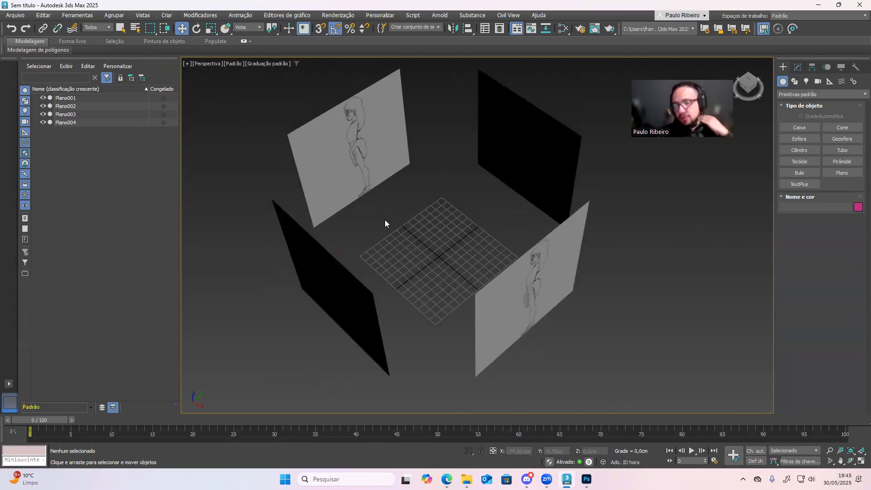
- Try to move the side-view plane at X -150 cm away from its place, and undo the move
{"action": "left_click", "coordinate": [408, 135]}
{"action": "left_click_drag", "start_coordinate": [408, 135], "coordinate": [172, 95]}
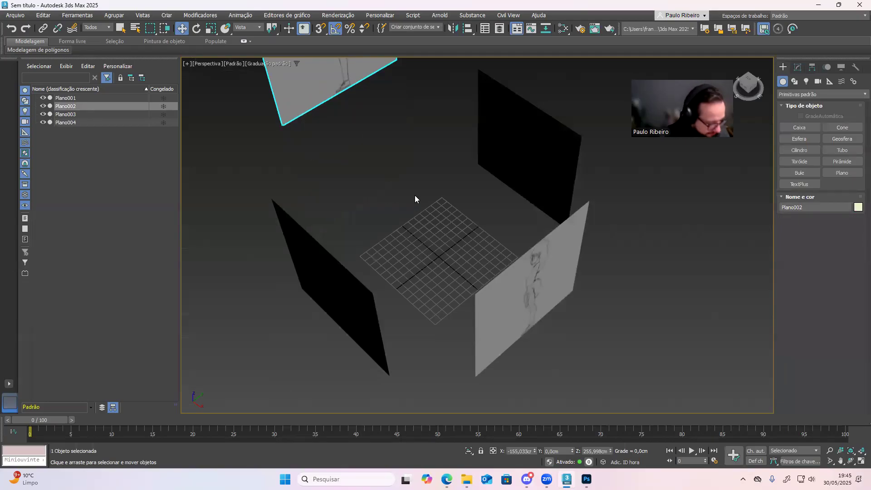
{"action": "key", "text": "ctrl+z"}
{"action": "key", "text": "ctrl+z"}
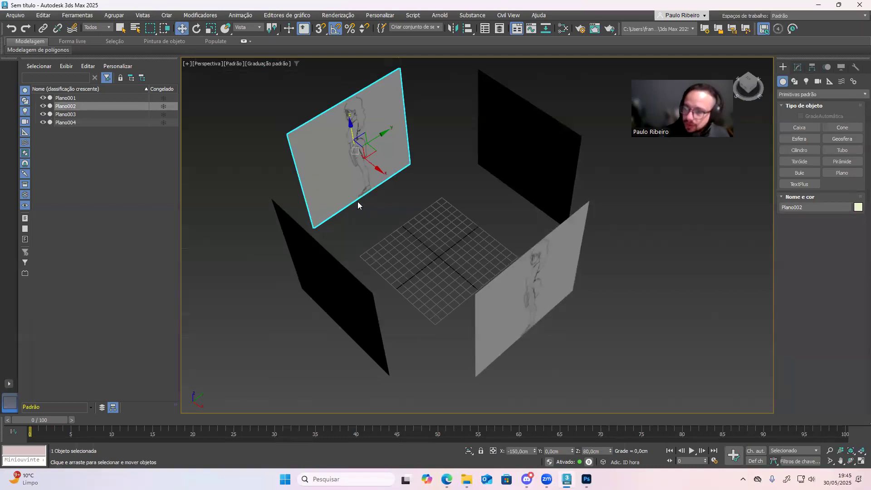
- Raise the side-view plane at X -150 cm along Z to about 202 cm
{"action": "left_click_drag", "start_coordinate": [357, 201], "coordinate": [355, 136]}
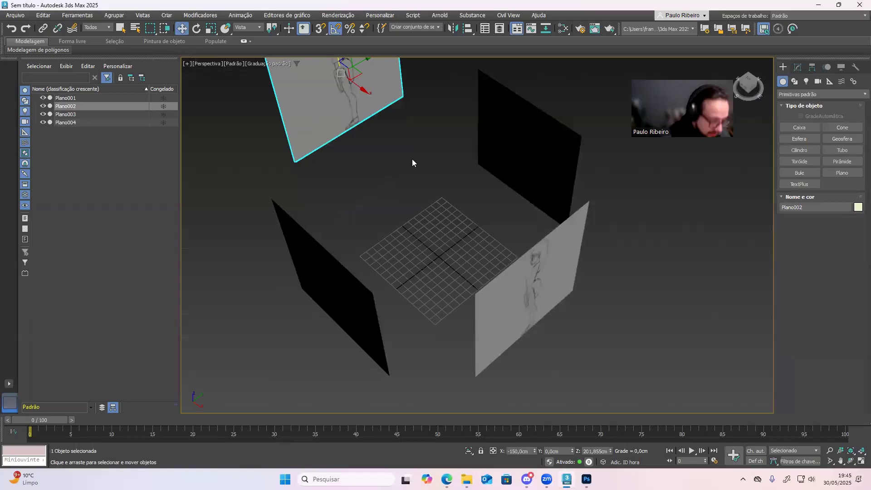
- Undo the last raise of the side-view plane and clear the selection
{"action": "key", "text": "ctrl+z"}
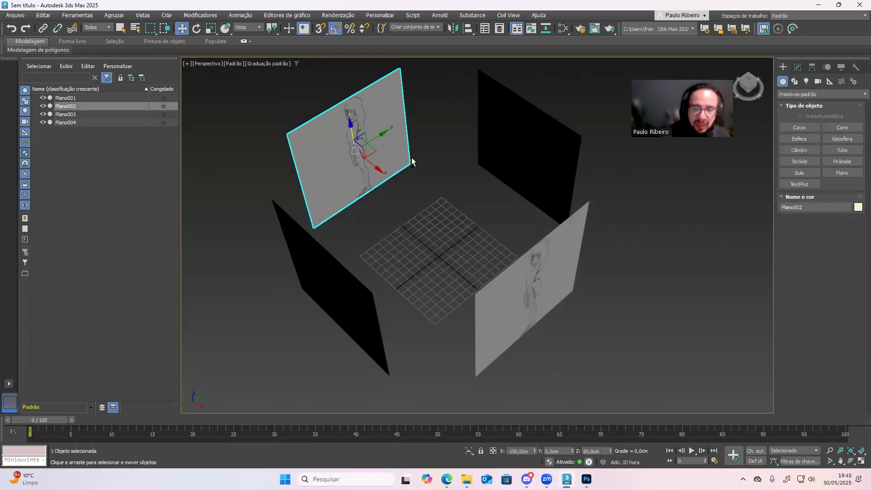
{"action": "left_click", "coordinate": [628, 233]}
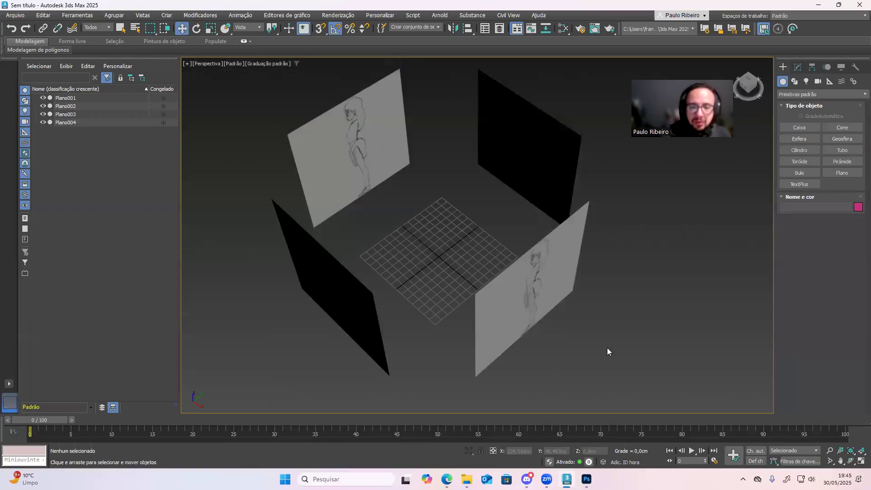
- Try to freeze all four reference planes, and undo the freeze
{"action": "left_click_drag", "start_coordinate": [292, 148], "coordinate": [287, 144]}
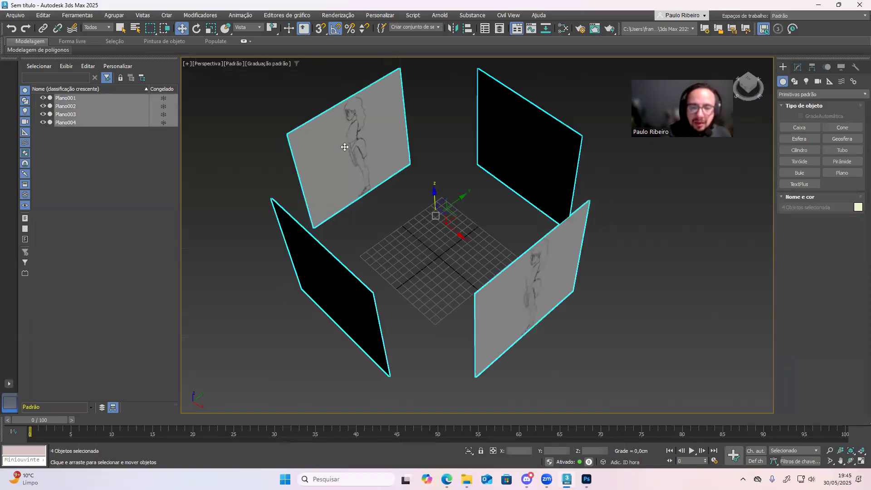
{"action": "right_click", "coordinate": [359, 134]}
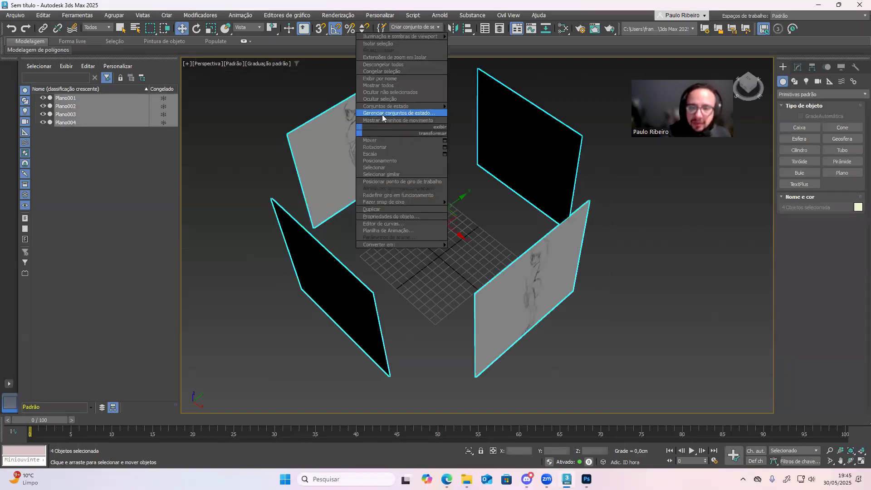
{"action": "left_click", "coordinate": [396, 72]}
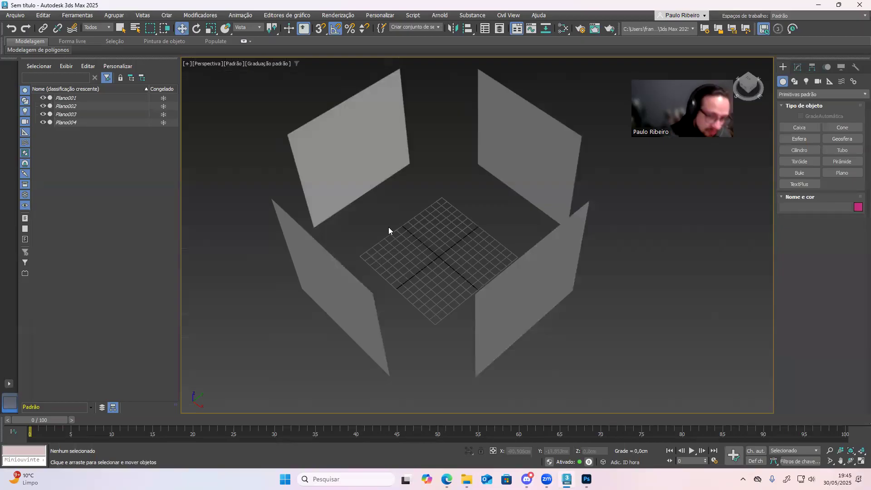
{"action": "key", "text": "ctrl+z"}
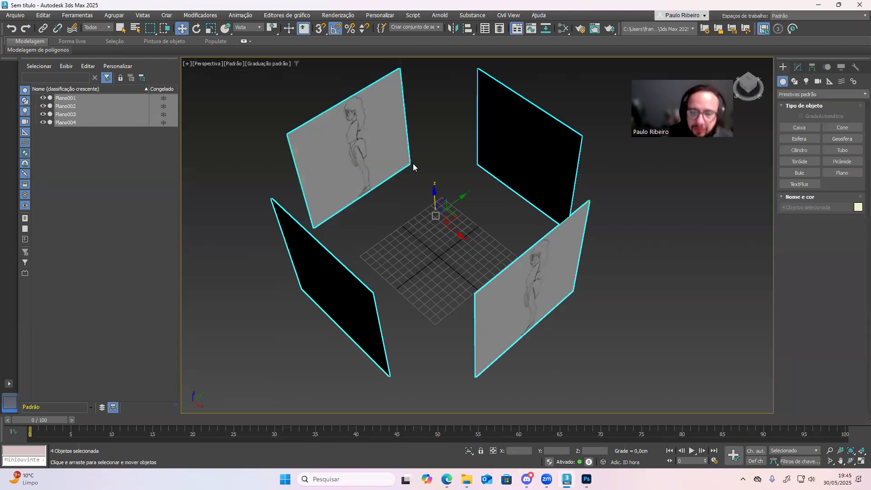
- Turn off the "Mostrar congelado em cinza" display property for all four reference planes
{"action": "scroll", "coordinate": [380, 200], "scroll_direction": "up", "scroll_amount": 3}
{"action": "scroll", "coordinate": [379, 198], "scroll_direction": "down", "scroll_amount": 3}
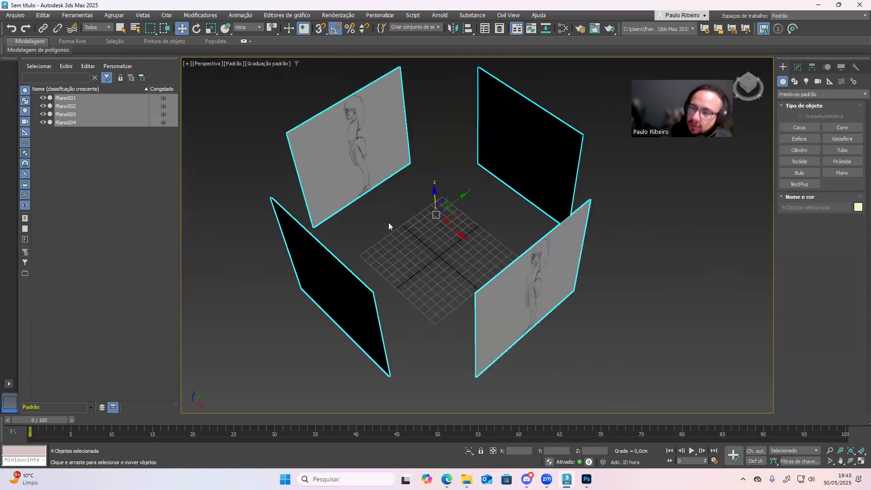
{"action": "right_click", "coordinate": [358, 149]}
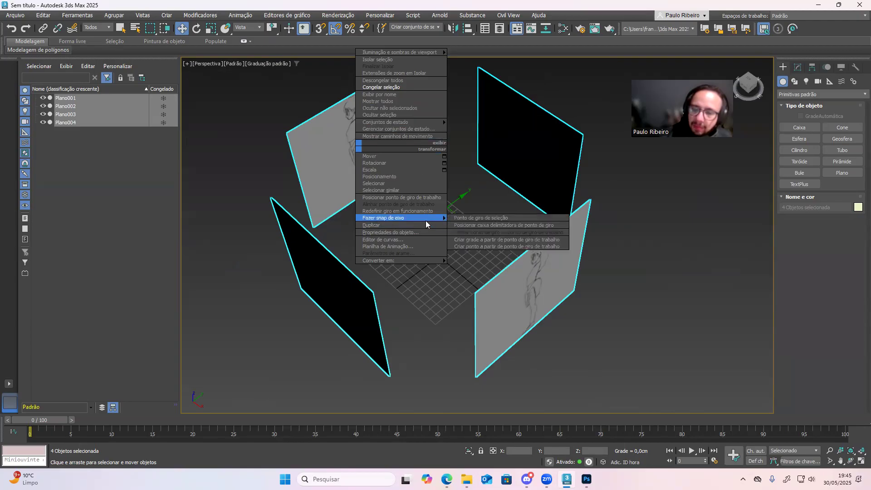
{"action": "left_click", "coordinate": [421, 231]}
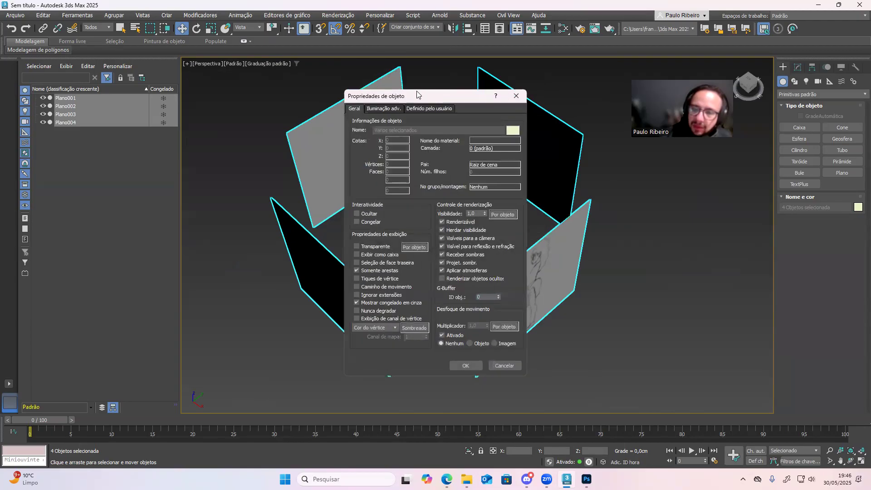
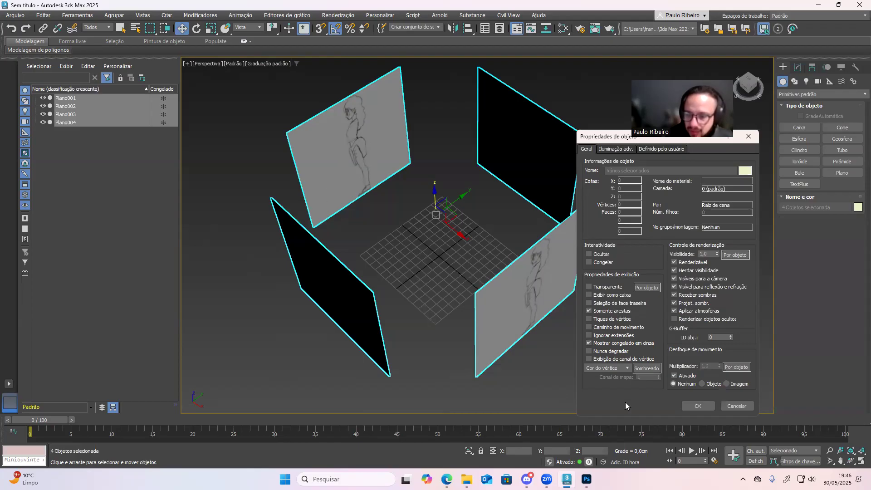
{"action": "left_click", "coordinate": [588, 343]}
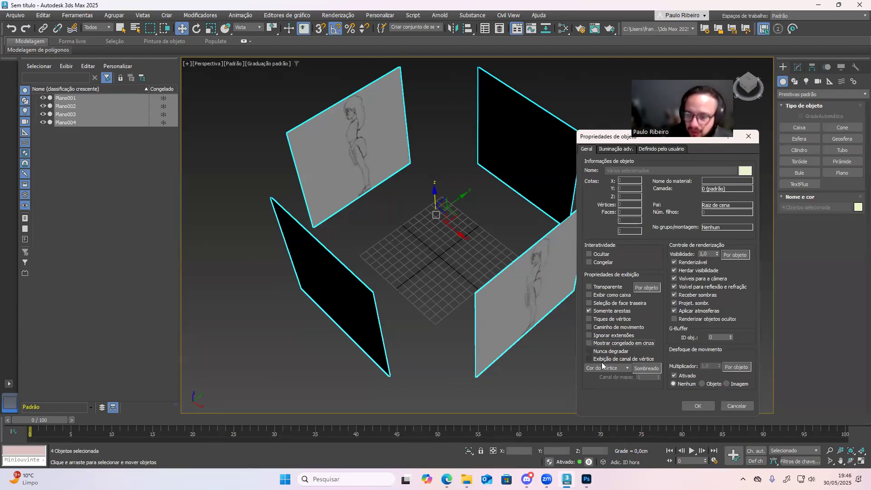
{"action": "left_click", "coordinate": [693, 406]}
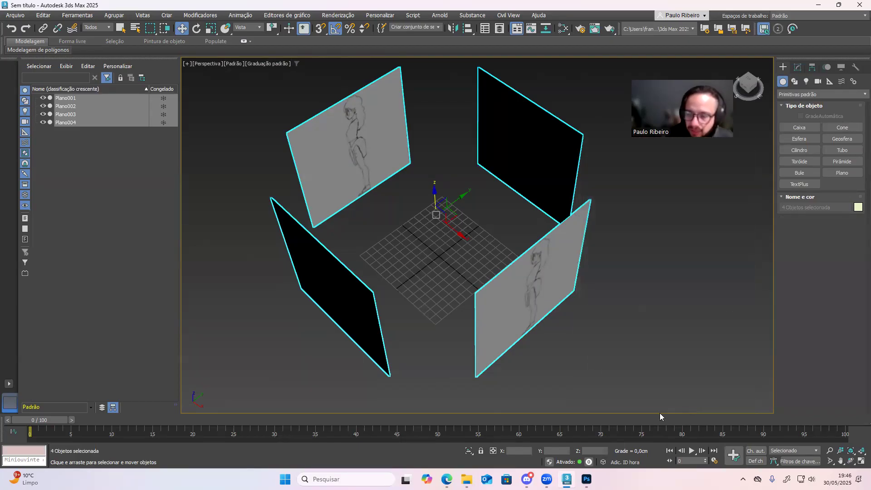
- Freeze the four reference planes and check the drawing in the front view
{"action": "right_click", "coordinate": [408, 190]}
{"action": "left_click", "coordinate": [458, 122]}
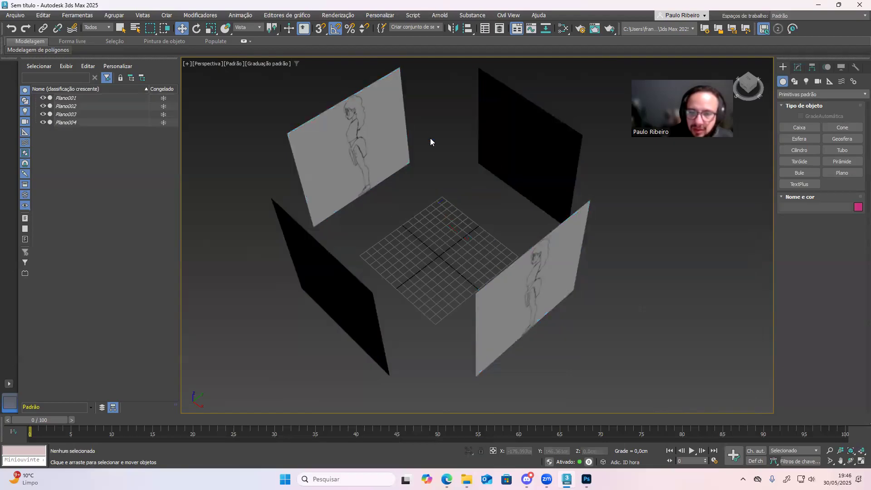
{"action": "middle_click_drag", "start_coordinate": [392, 334], "coordinate": [505, 291], "text": "alt"}
{"action": "key", "text": "f"}
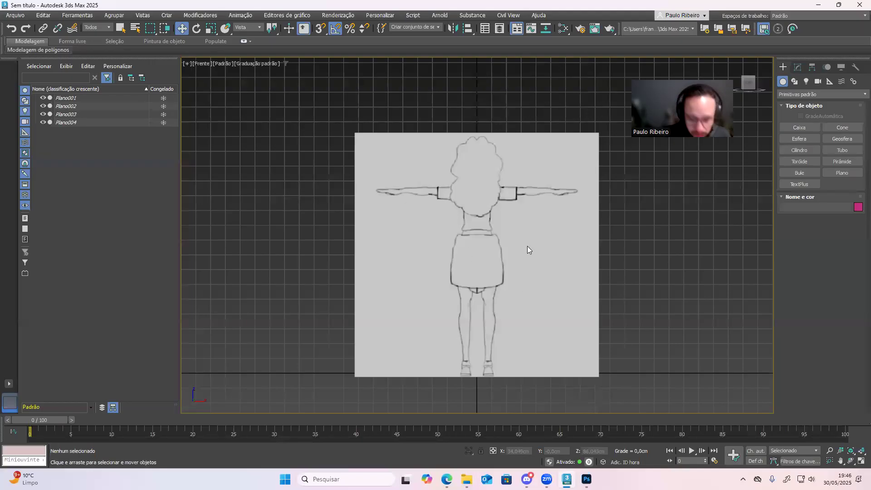
- Return to the perspective view and unfreeze all the reference planes
{"action": "key", "text": "p"}
{"action": "middle_click_drag", "start_coordinate": [518, 248], "coordinate": [414, 270], "text": "alt"}
{"action": "right_click", "coordinate": [453, 227]}
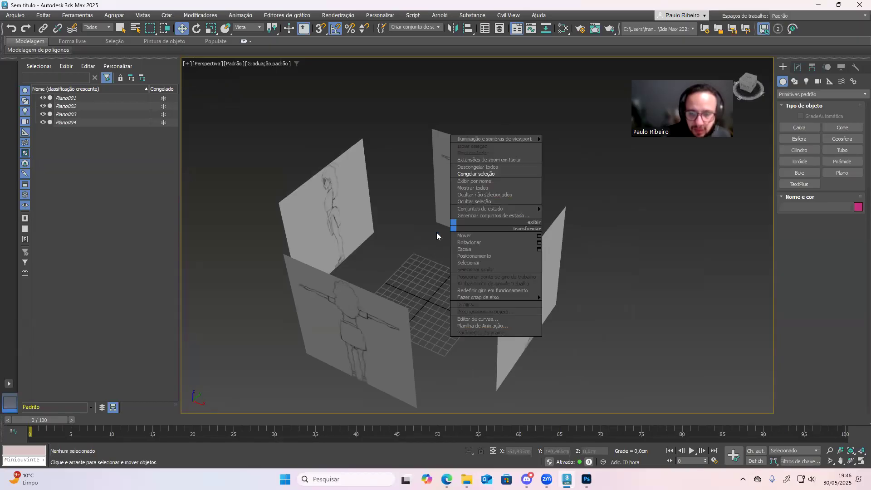
{"action": "left_click", "coordinate": [476, 167]}
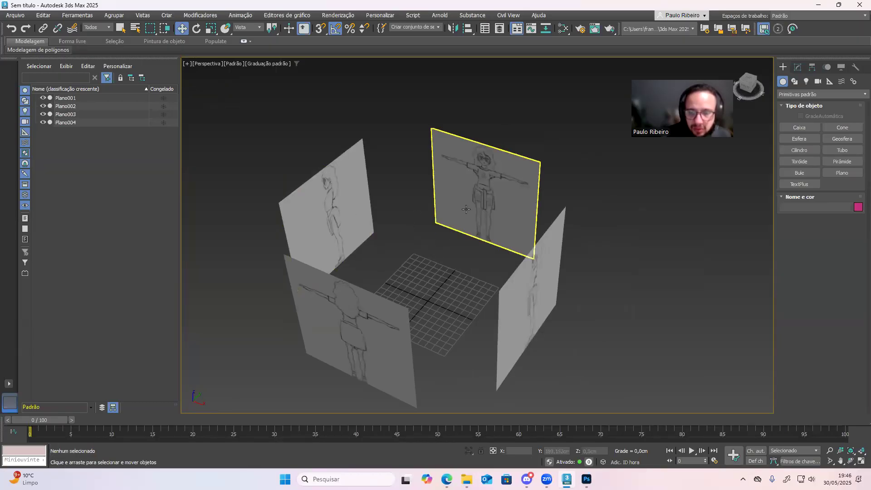
- Enable the "Seleção de face traseira" display property for all four reference planes and deselect them
{"action": "left_click_drag", "start_coordinate": [262, 126], "coordinate": [545, 344]}
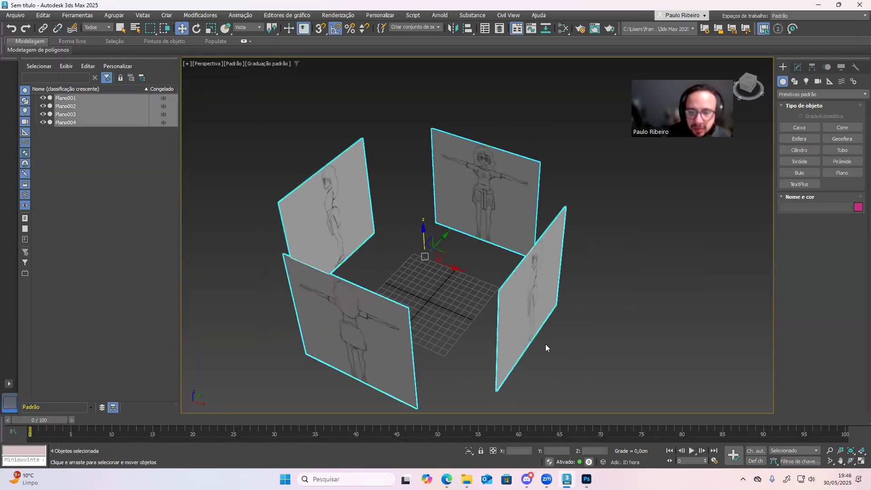
{"action": "right_click", "coordinate": [417, 260]}
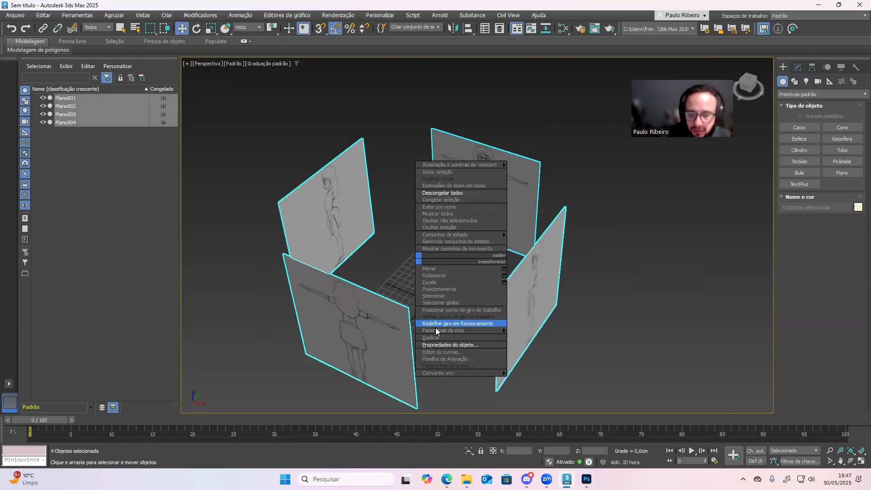
{"action": "left_click", "coordinate": [449, 345]}
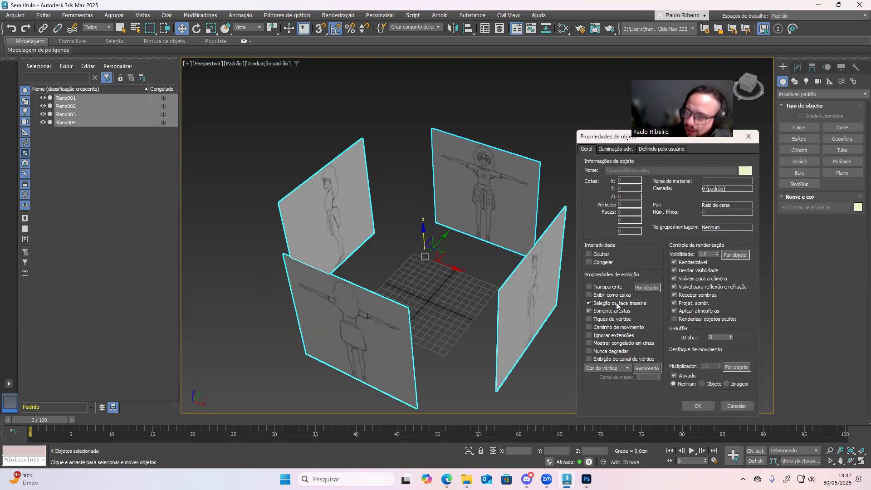
{"action": "left_click", "coordinate": [698, 406]}
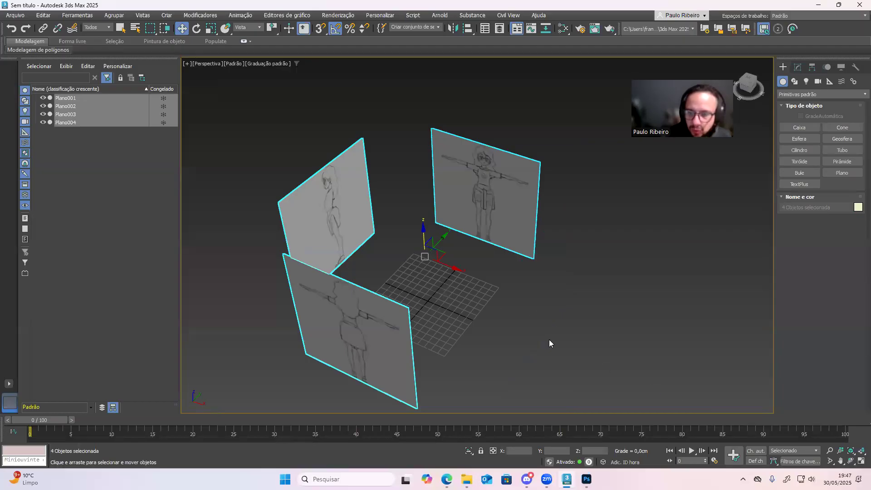
{"action": "left_click", "coordinate": [585, 367]}
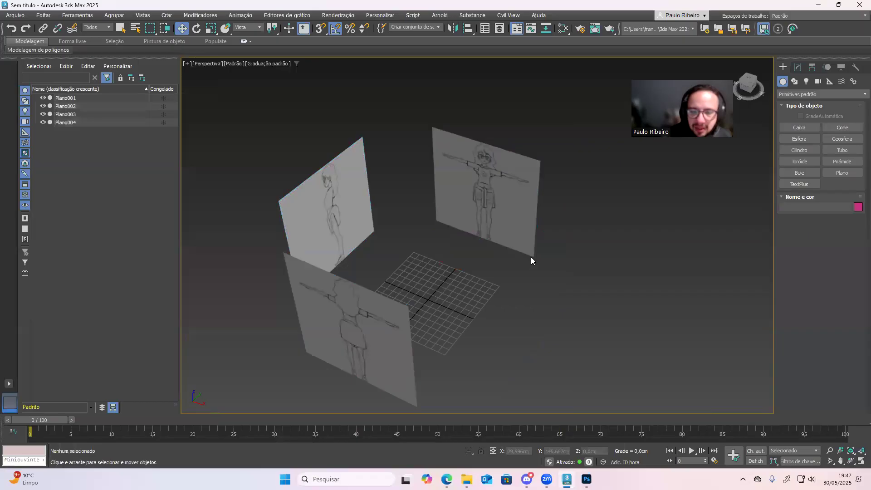
- Examine the front-drawing plane at Y 150 cm up close and how the planes show from different angles
{"action": "scroll", "coordinate": [515, 201], "scroll_direction": "up", "scroll_amount": 3}
{"action": "left_click", "coordinate": [515, 201]}
{"action": "scroll", "coordinate": [510, 274], "scroll_direction": "up", "scroll_amount": 4}
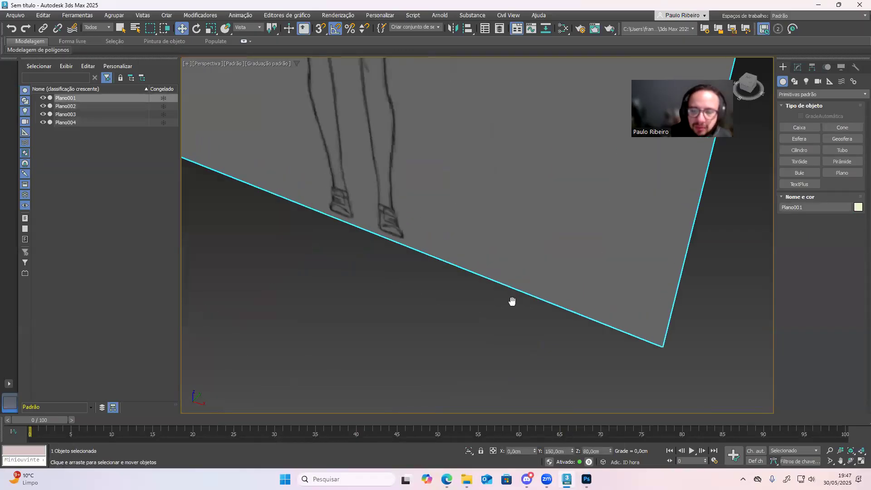
{"action": "scroll", "coordinate": [509, 301], "scroll_direction": "down", "scroll_amount": 1}
{"action": "middle_click_drag", "start_coordinate": [531, 232], "coordinate": [532, 335]}
{"action": "scroll", "coordinate": [497, 245], "scroll_direction": "down", "scroll_amount": 4}
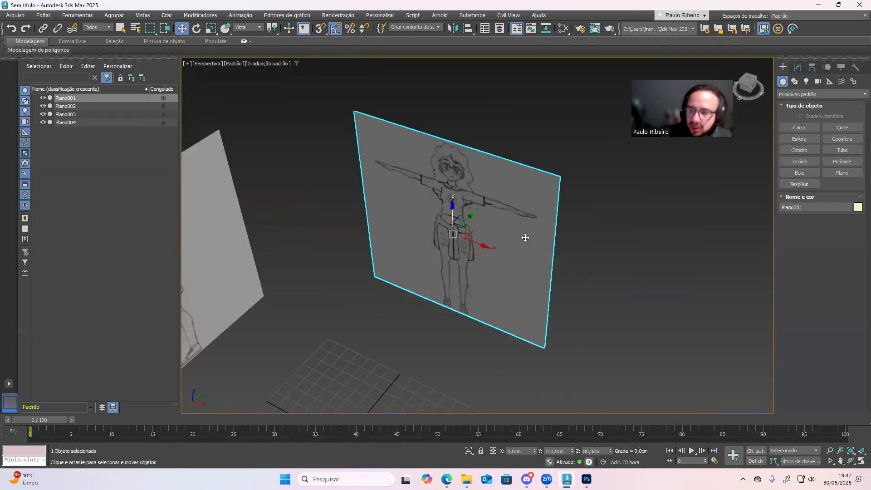
{"action": "mouse_move", "coordinate": [556, 313]}
{"action": "middle_mouse_down", "text": "alt"}
{"action": "mouse_move", "coordinate": [406, 299]}
{"action": "mouse_move", "coordinate": [524, 306]}
{"action": "mouse_move", "coordinate": [431, 305]}
{"action": "mouse_move", "coordinate": [443, 304]}
{"action": "mouse_move", "coordinate": [509, 301]}
{"action": "mouse_move", "coordinate": [426, 320]}
{"action": "mouse_move", "coordinate": [534, 295]}
{"action": "mouse_move", "coordinate": [443, 297]}
{"action": "mouse_move", "coordinate": [535, 301]}
{"action": "mouse_move", "coordinate": [596, 263]}
{"action": "mouse_move", "coordinate": [440, 261]}
{"action": "mouse_move", "coordinate": [491, 276]}
{"action": "mouse_move", "coordinate": [423, 263]}
{"action": "mouse_move", "coordinate": [401, 248]}
{"action": "mouse_move", "coordinate": [358, 276]}
{"action": "mouse_move", "coordinate": [407, 293]}
{"action": "mouse_move", "coordinate": [439, 286]}
{"action": "mouse_move", "coordinate": [437, 319]}
{"action": "middle_mouse_up", "text": "alt"}
{"action": "scroll", "coordinate": [407, 294], "scroll_direction": "up", "scroll_amount": 3}
{"action": "scroll", "coordinate": [407, 291], "scroll_direction": "up", "scroll_amount": 3}
{"action": "scroll", "coordinate": [437, 320], "scroll_direction": "down", "scroll_amount": 4}
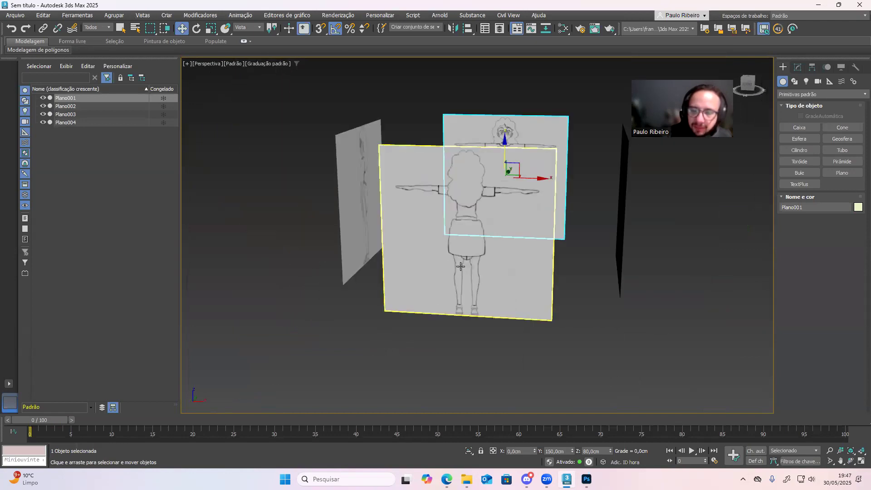
- Rotate the back-drawing plane 180 degrees about Z so that it faces the opposite way
{"action": "left_click", "coordinate": [466, 252]}
{"action": "middle_click_drag", "start_coordinate": [463, 274], "coordinate": [388, 305], "text": "alt"}
{"action": "key", "text": "e"}
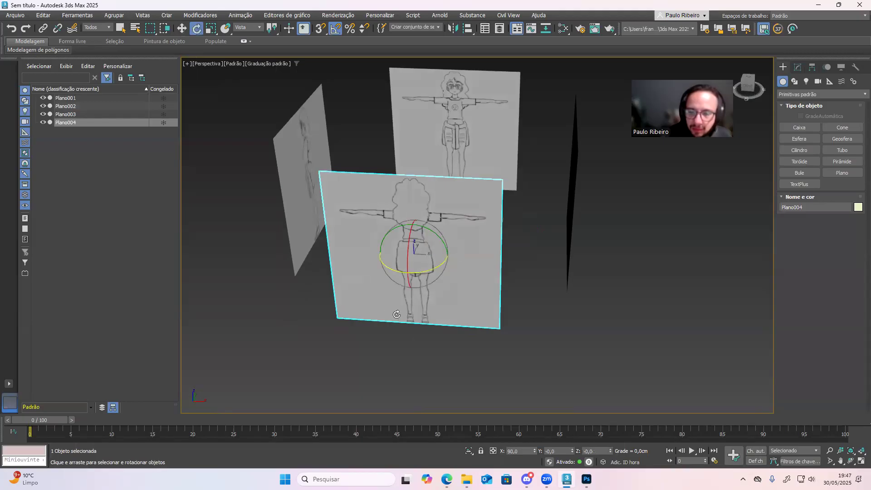
{"action": "left_click_drag", "start_coordinate": [437, 267], "coordinate": [355, 290]}
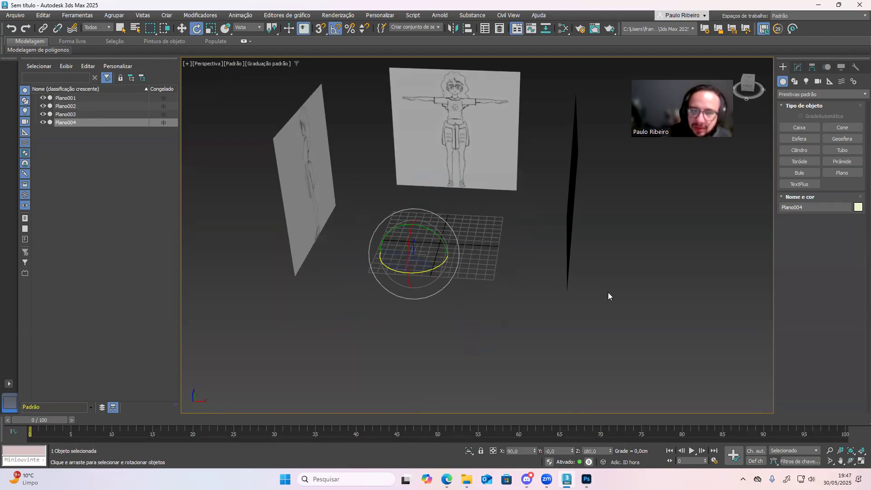
- Select all four reference planes, Plano001 to Plano004, and freeze them
{"action": "middle_click_drag", "start_coordinate": [562, 345], "coordinate": [556, 298], "text": "alt"}
{"action": "scroll", "coordinate": [509, 290], "scroll_direction": "down", "scroll_amount": 5}
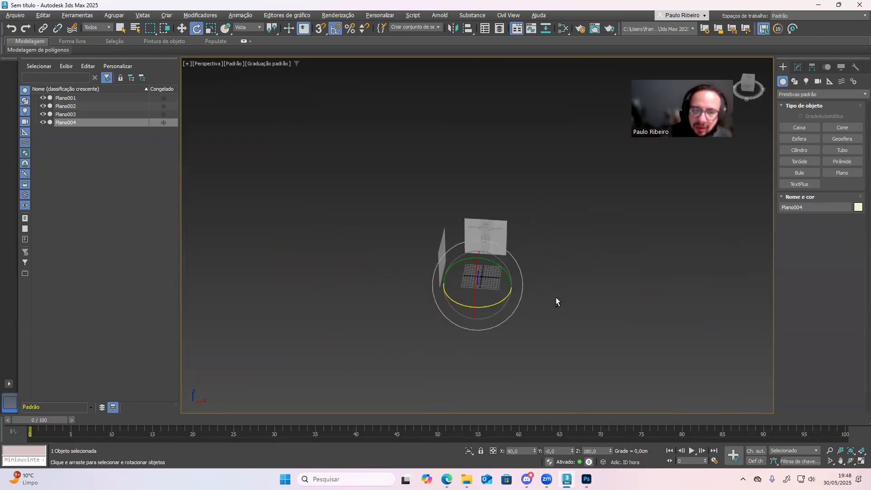
{"action": "left_click", "coordinate": [81, 97]}
{"action": "left_click", "coordinate": [83, 123], "text": "shift"}
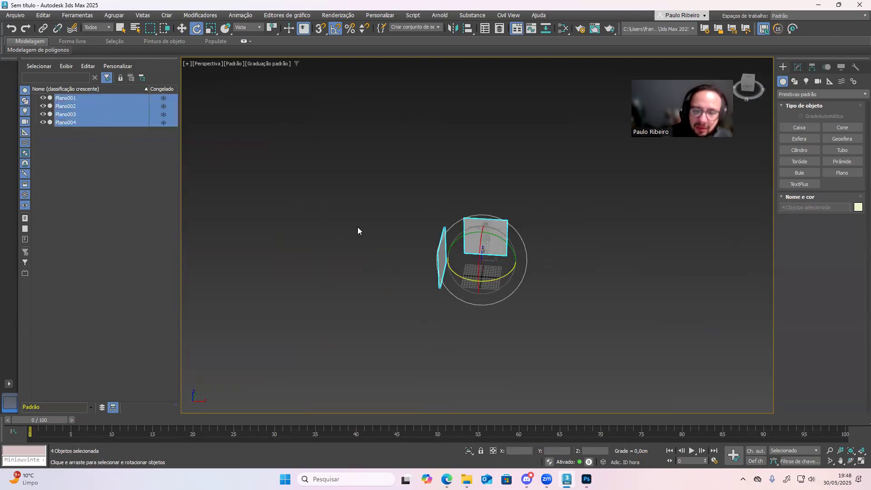
{"action": "right_click", "coordinate": [478, 203]}
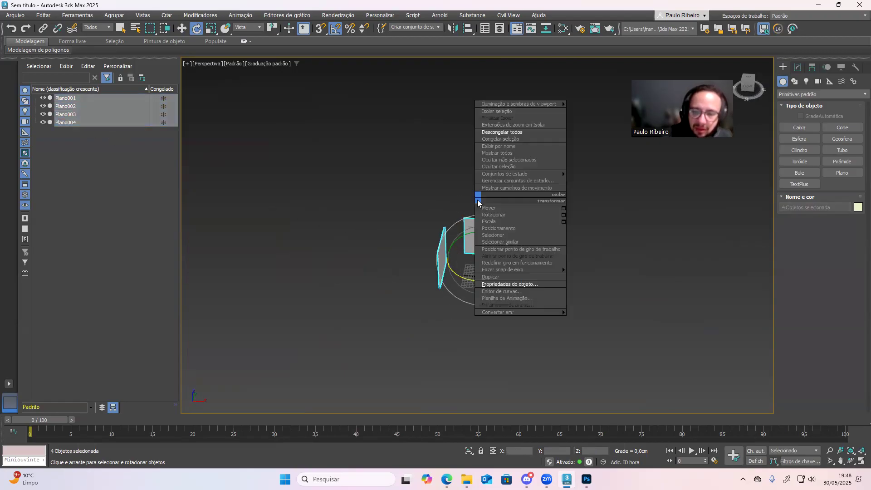
{"action": "left_click", "coordinate": [509, 140]}
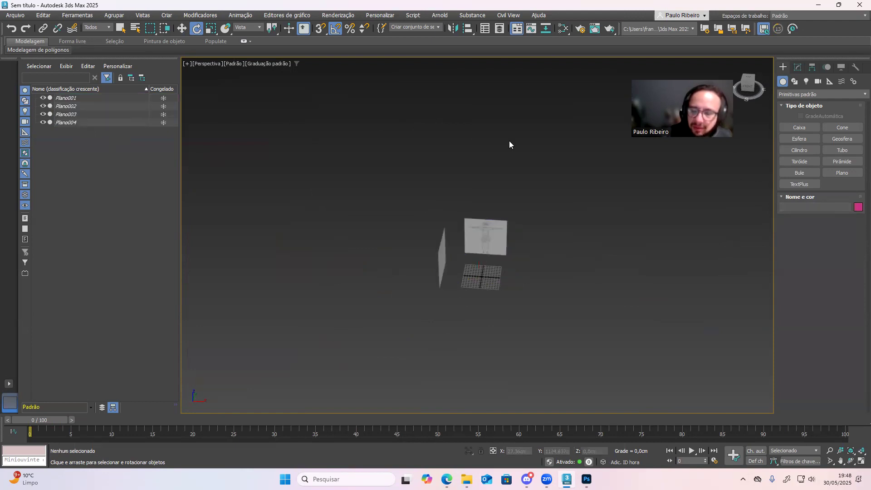
- Inspect the frozen reference drawings in the front, left, right and back views
{"action": "scroll", "coordinate": [500, 233], "scroll_direction": "up", "scroll_amount": 5}
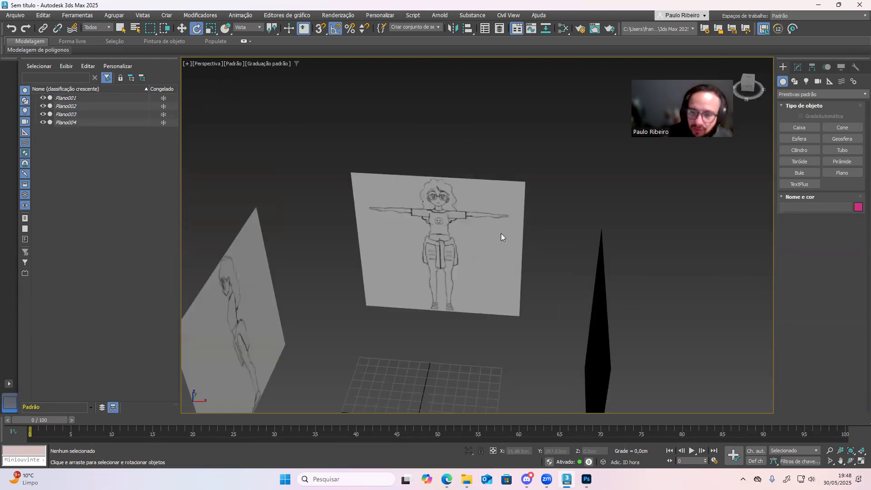
{"action": "key", "text": "f"}
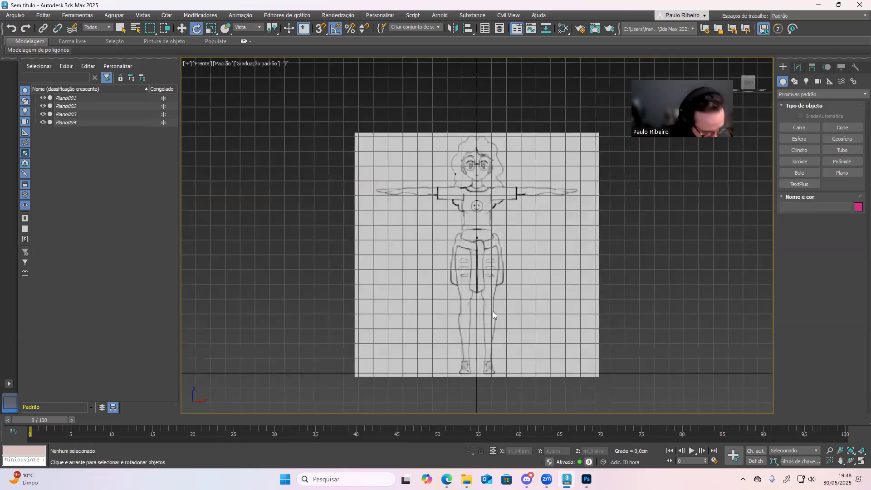
{"action": "key", "text": "l"}
{"action": "scroll", "coordinate": [480, 254], "scroll_direction": "up", "scroll_amount": 2}
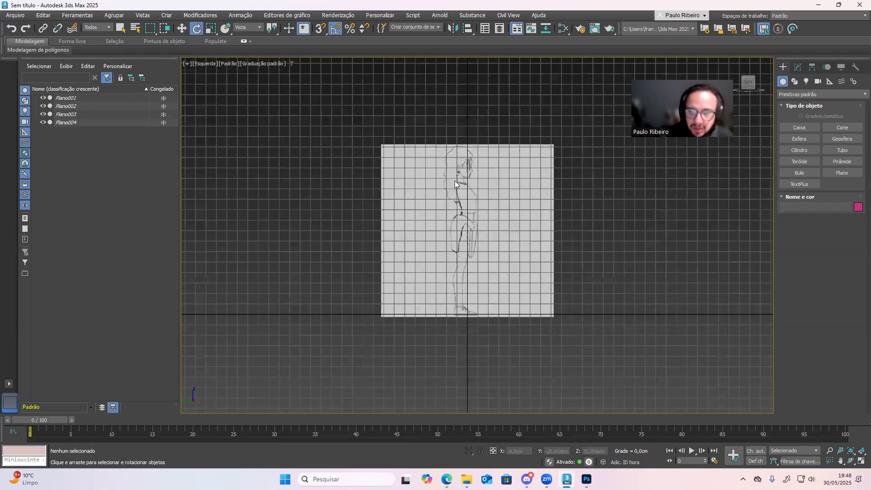
{"action": "scroll", "coordinate": [454, 181], "scroll_direction": "up", "scroll_amount": 3}
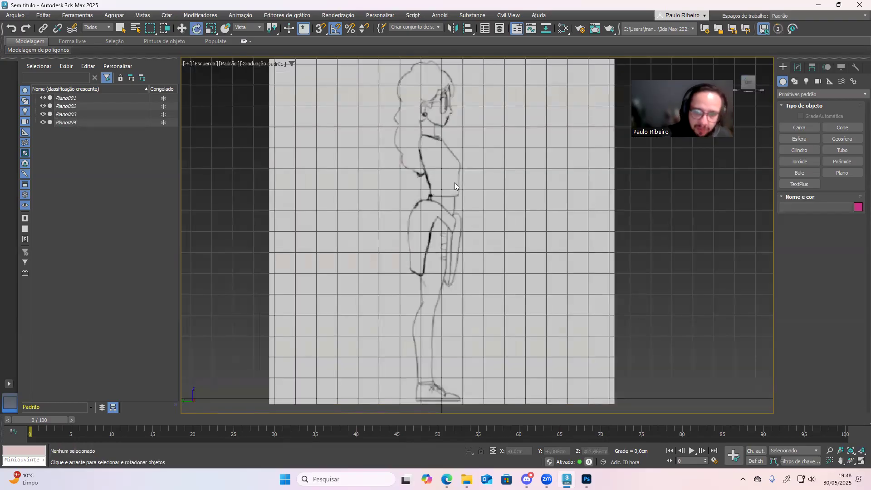
{"action": "right_click", "coordinate": [454, 182]}
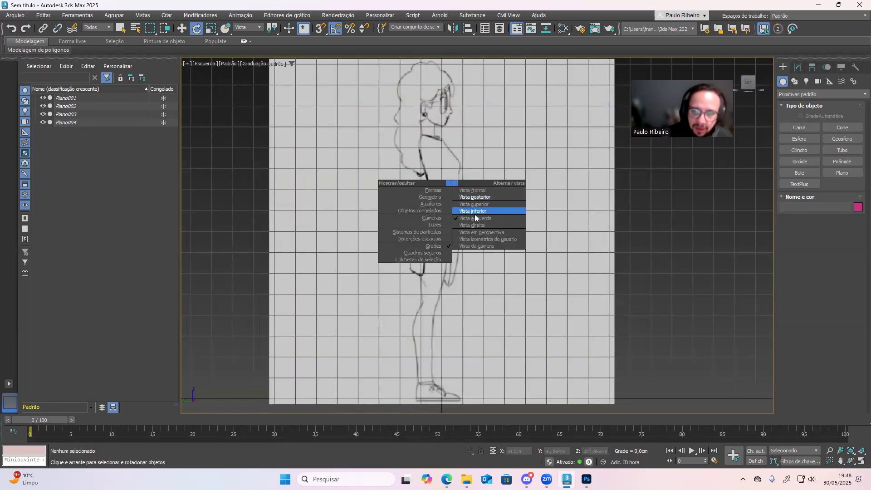
{"action": "left_click", "coordinate": [479, 225]}
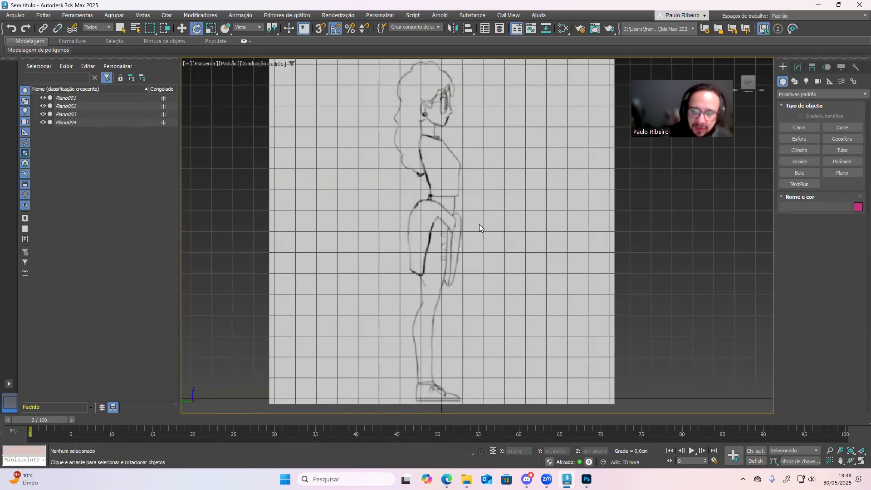
{"action": "scroll", "coordinate": [460, 253], "scroll_direction": "up", "scroll_amount": 2}
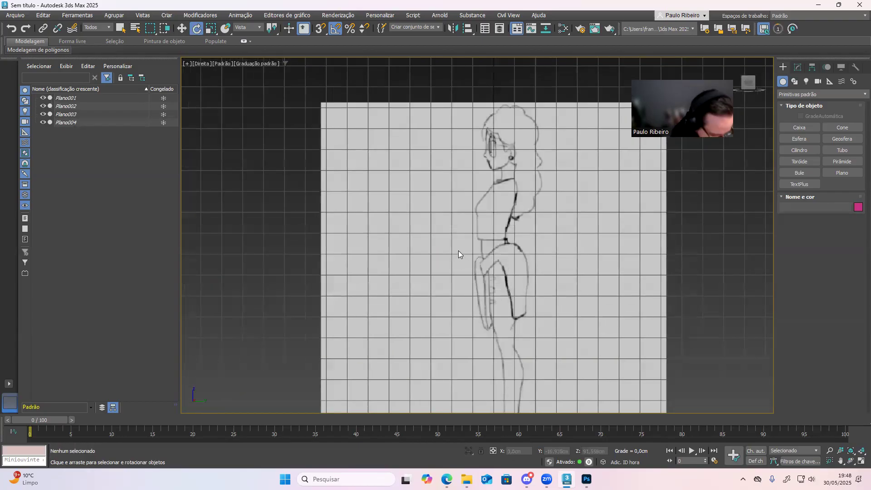
{"action": "right_click", "coordinate": [457, 250]}
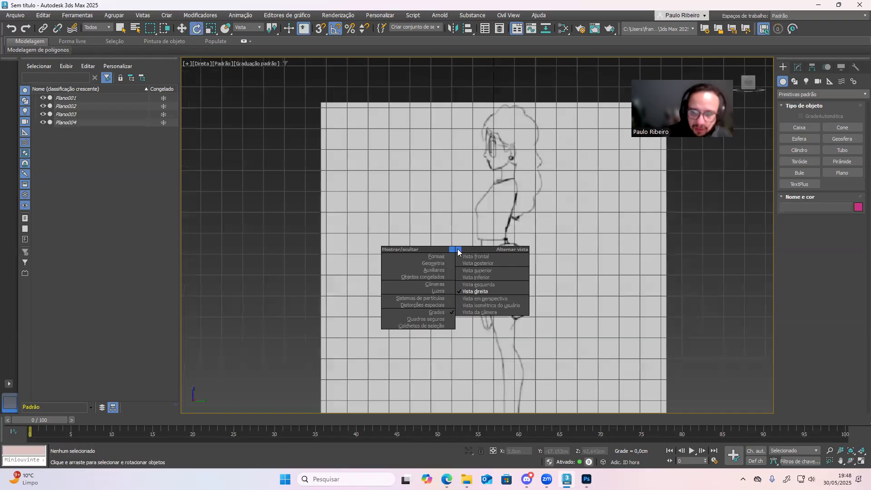
{"action": "left_click", "coordinate": [477, 263]}
{"action": "middle_click_drag", "start_coordinate": [460, 207], "coordinate": [438, 363]}
{"action": "middle_click_drag", "start_coordinate": [456, 241], "coordinate": [456, 264]}
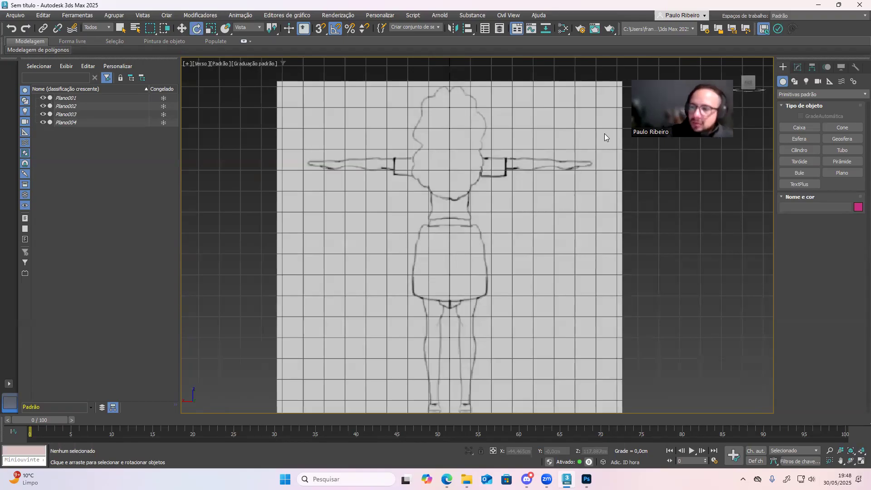
- Switch to Discord, rename the modelsheets channel to "modelsheets-e-arquivos3ds", save the change and close the channel settings
{"action": "key", "text": "alt+Tab"}
{"action": "left_click", "coordinate": [151, 153]}
{"action": "right_click", "coordinate": [97, 147]}
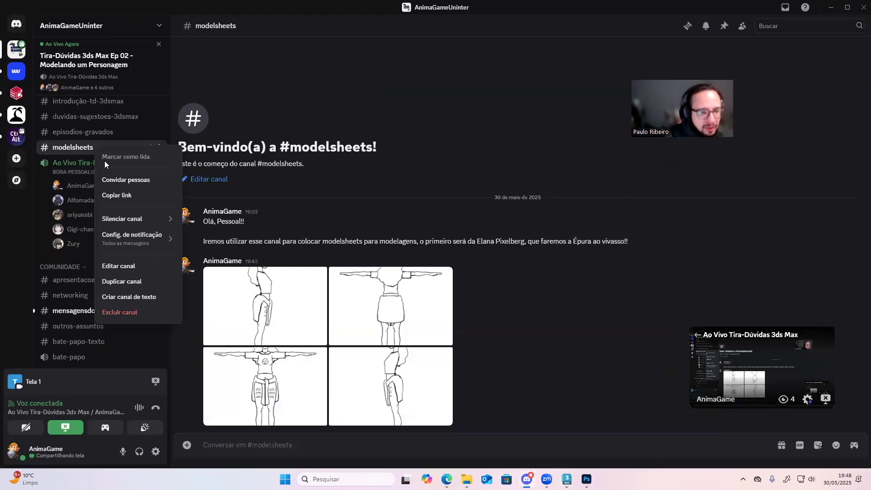
{"action": "left_click", "coordinate": [118, 266]}
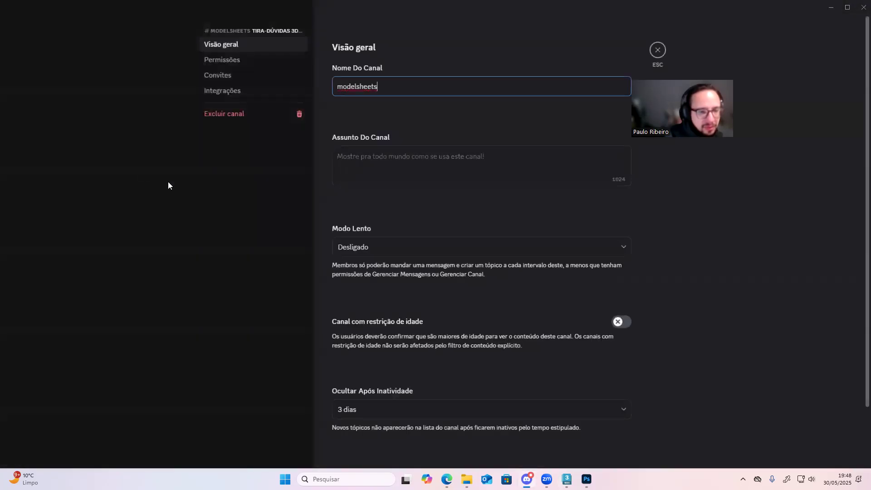
{"action": "type", "text": "-"}
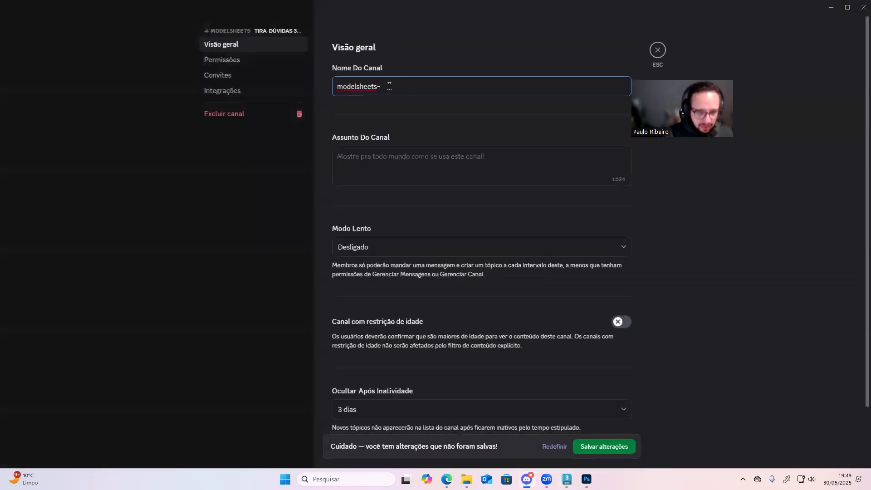
{"action": "type", "text": "e"}
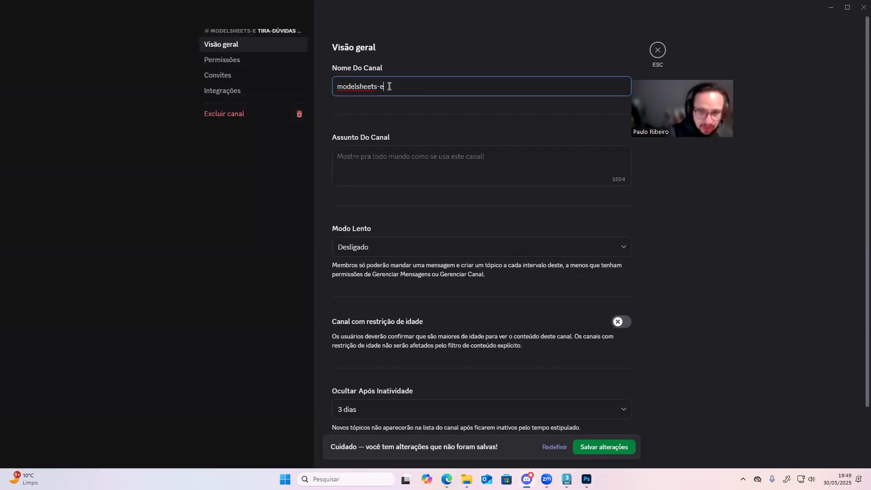
{"action": "type", "text": "-a"}
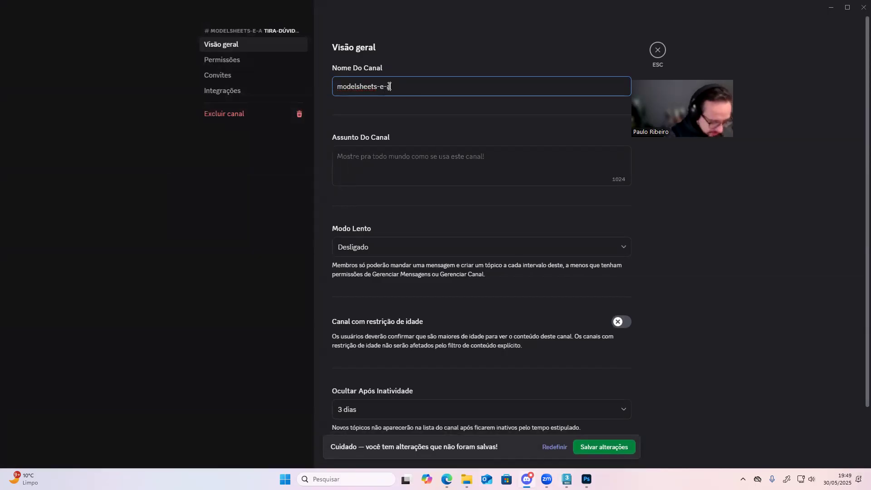
{"action": "type", "text": "rquivos3ds"}
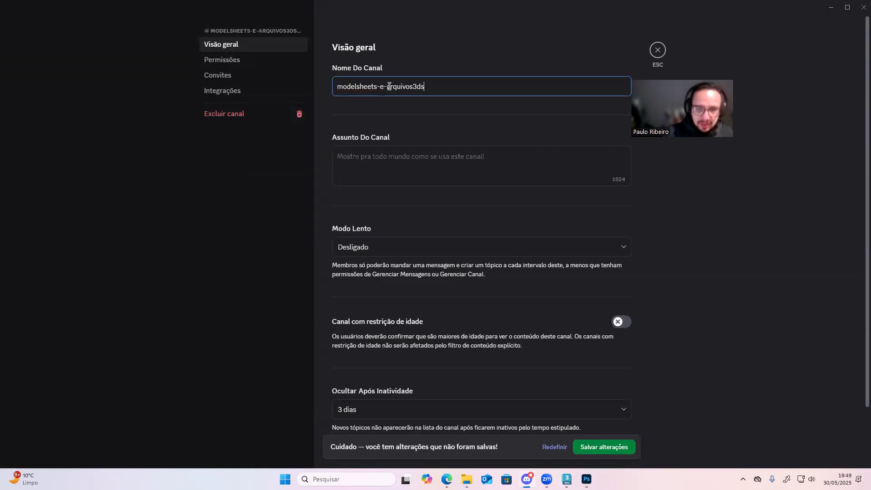
{"action": "left_click", "coordinate": [604, 446]}
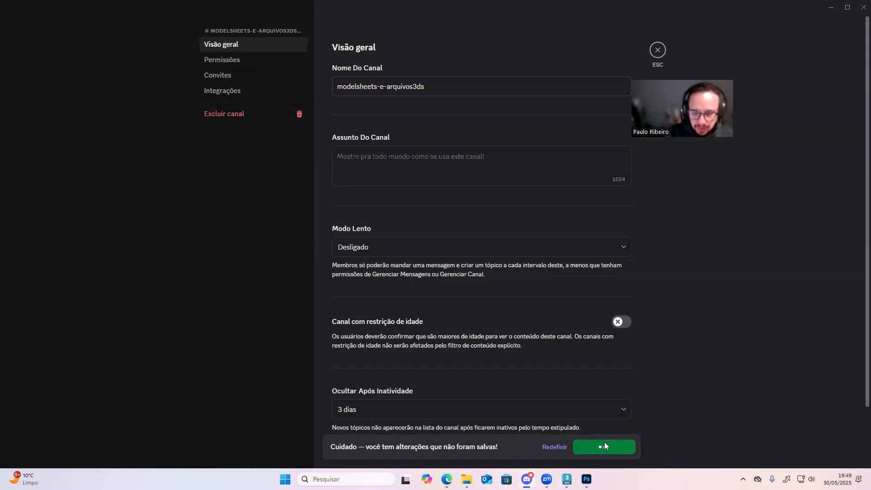
{"action": "left_click", "coordinate": [667, 66]}
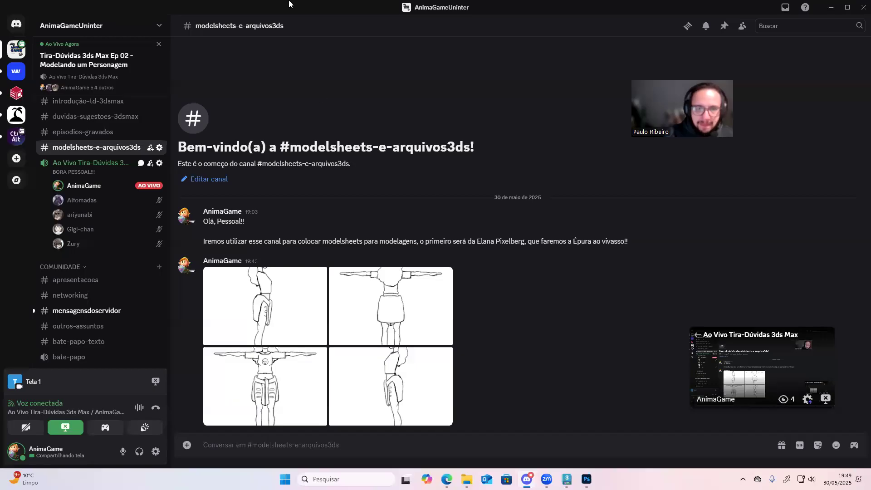
- Switch to the web browser and get the Google search ready for a query
{"action": "key", "text": "alt+Tab"}
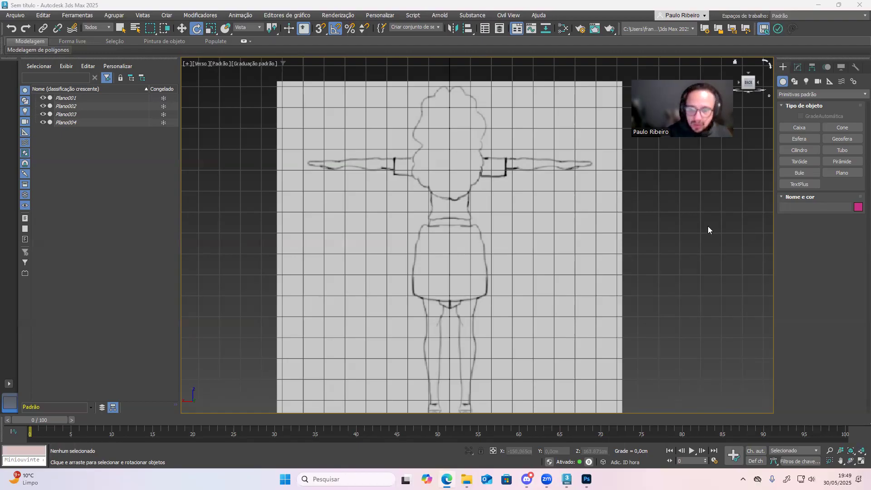
{"action": "key", "text": "alt+Tab"}
{"action": "left_click", "coordinate": [360, 217]}
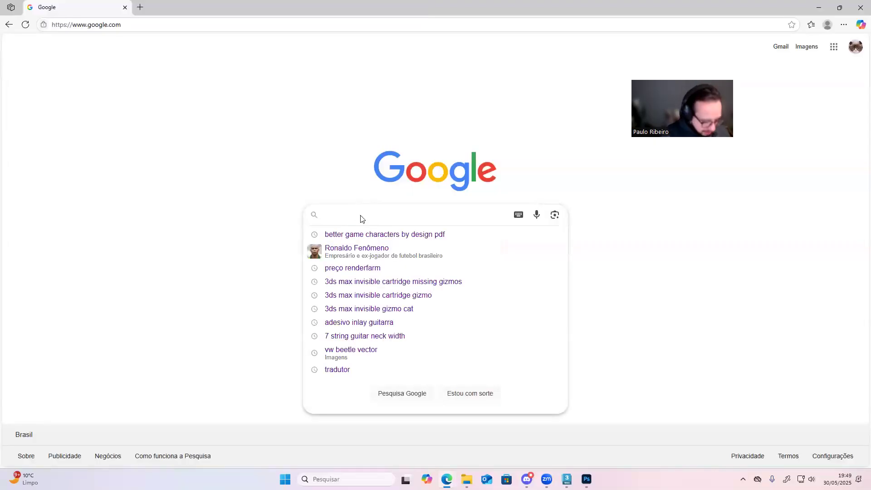
{"action": "type", "text": "modelsheet"}
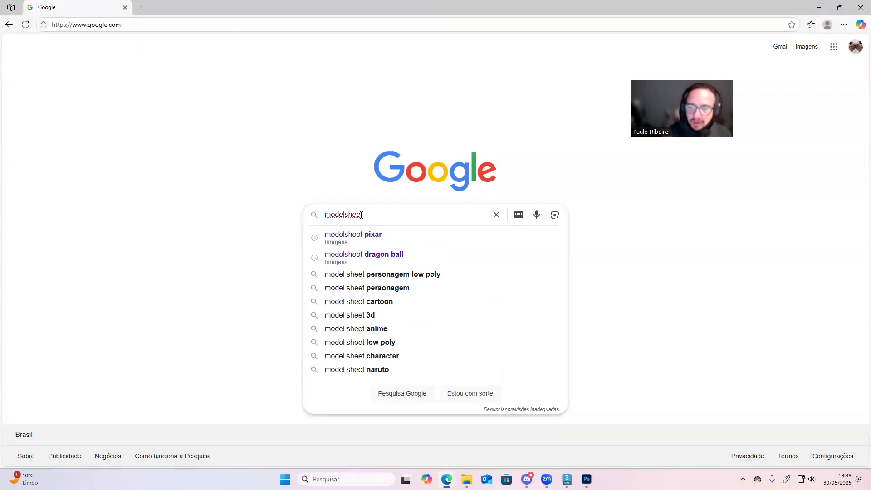
{"action": "key", "text": "BackSpace"}
{"action": "key", "text": "BackSpace"}
{"action": "key", "text": "BackSpace"}
{"action": "key", "text": "BackSpace"}
{"action": "key", "text": "BackSpace"}
{"action": "key", "text": "BackSpace"}
{"action": "key", "text": "BackSpace"}
{"action": "key", "text": "BackSpace"}
{"action": "key", "text": "BackSpace"}
{"action": "key", "text": "BackSpace"}
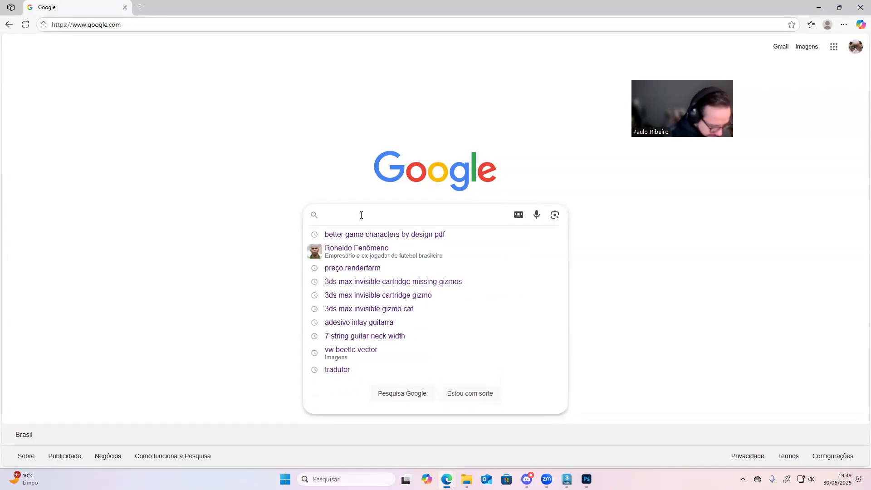
- Search Google for "blueprint volkswagen beetle" and preview the first blueprint image, from Pinterest
{"action": "type", "text": "blueprint"}
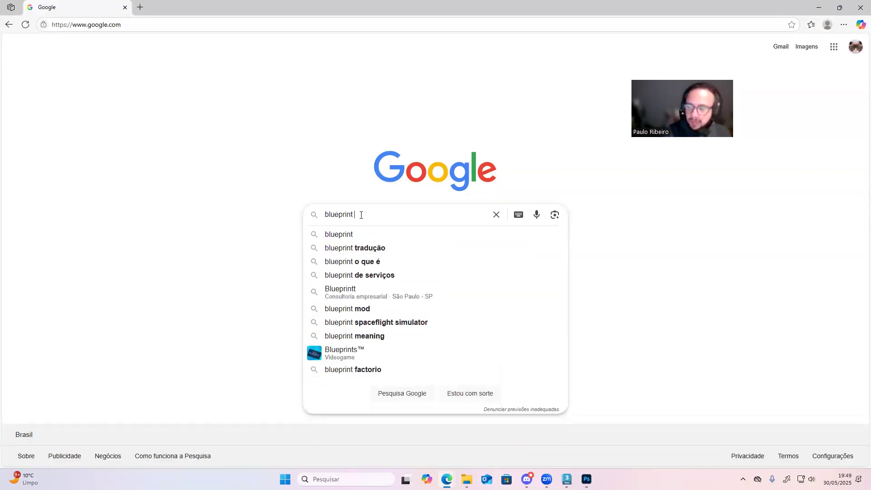
{"action": "type", "text": " fu"}
{"action": "key", "text": "BackSpace"}
{"action": "key", "text": "BackSpace"}
{"action": "type", "text": "b"}
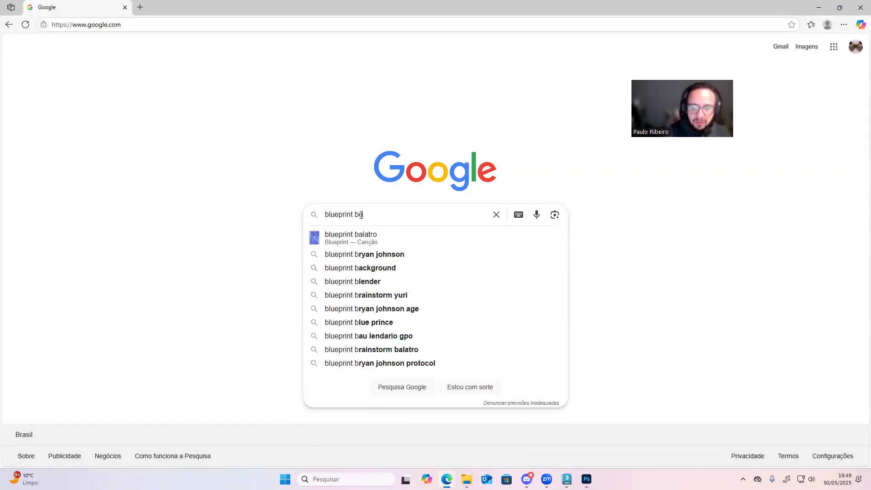
{"action": "type", "text": "ev"}
{"action": "key", "text": "BackSpace"}
{"action": "key", "text": "BackSpace"}
{"action": "key", "text": "BackSpace"}
{"action": "type", "text": "vo"}
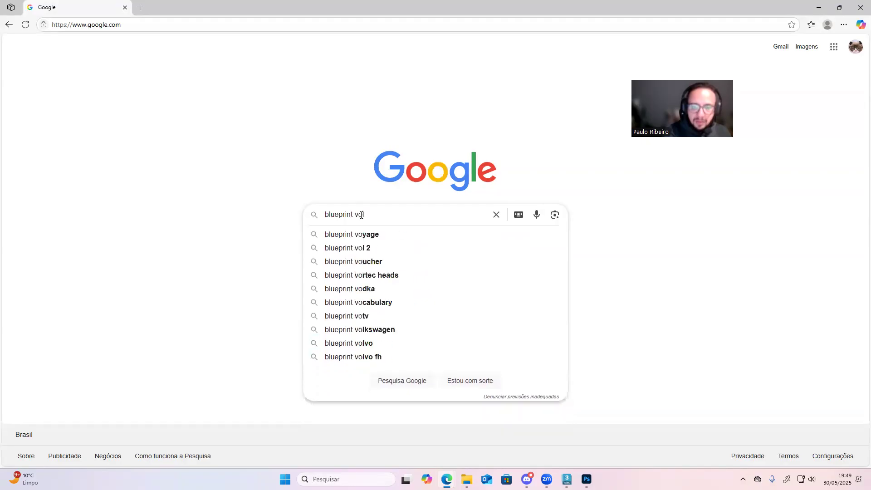
{"action": "type", "text": "lkswagen beetle"}
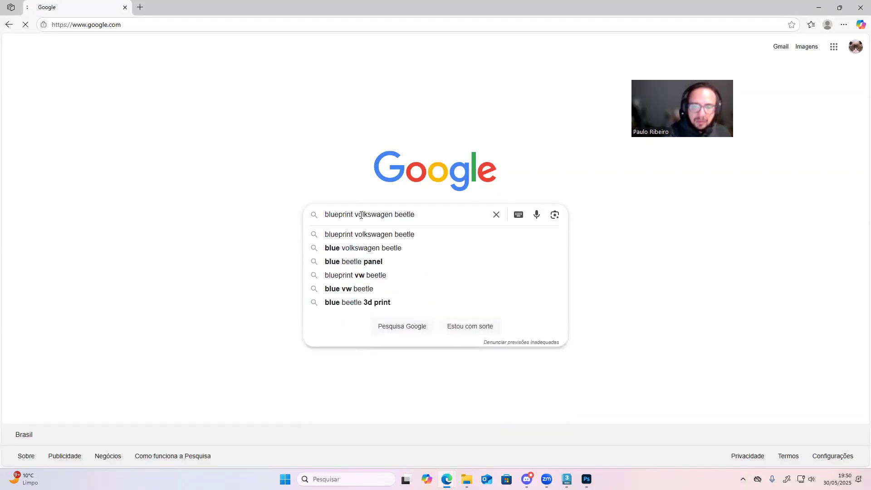
{"action": "key", "text": "Return"}
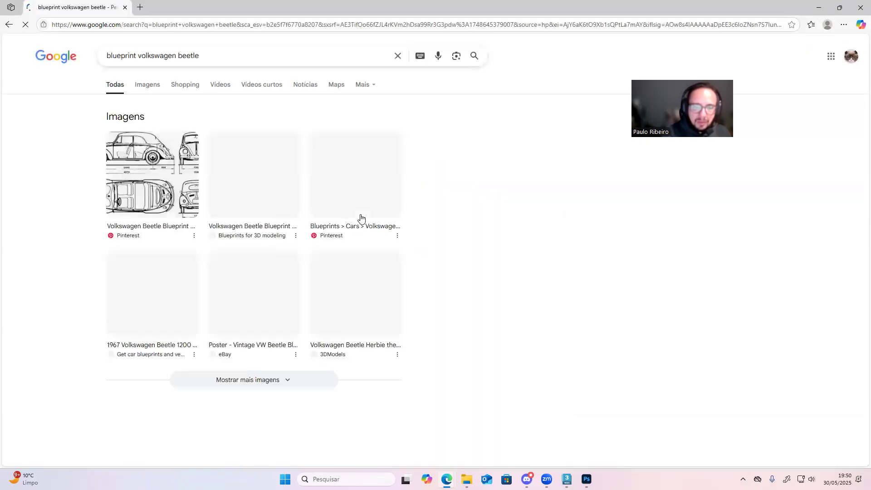
{"action": "left_click", "coordinate": [176, 200]}
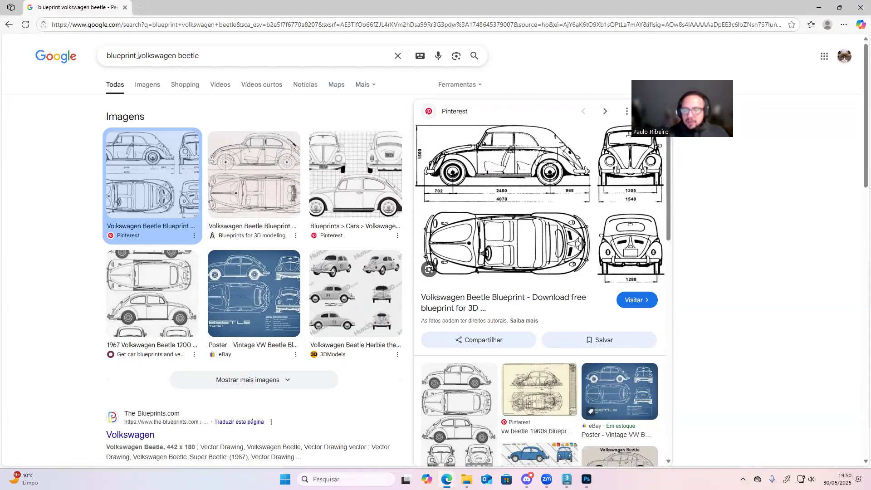
- Change the search to "blueprint character" and show only the image results
{"action": "left_click_drag", "start_coordinate": [138, 55], "coordinate": [233, 55]}
{"action": "type", "text": "cha"}
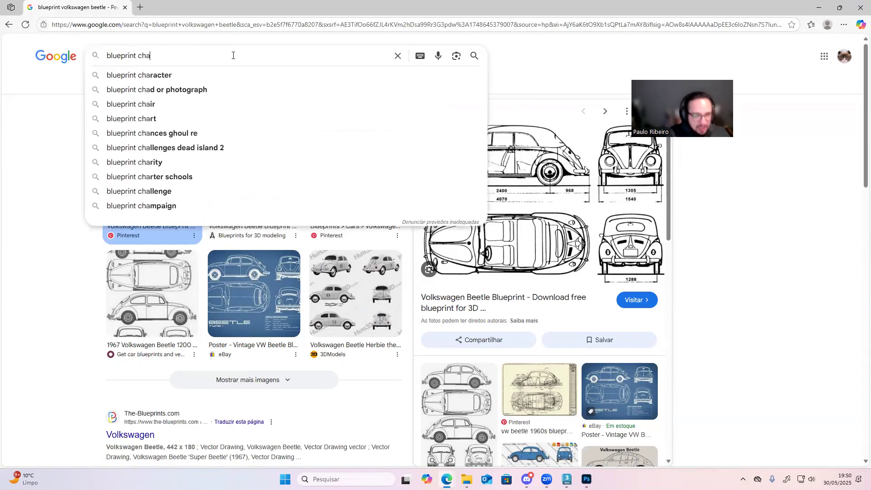
{"action": "type", "text": "racter"}
{"action": "key", "text": "Return"}
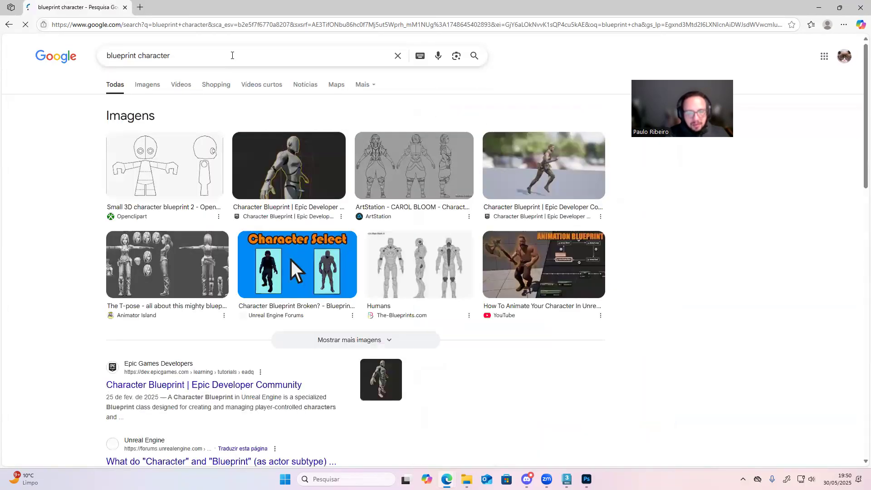
{"action": "left_click", "coordinate": [146, 85]}
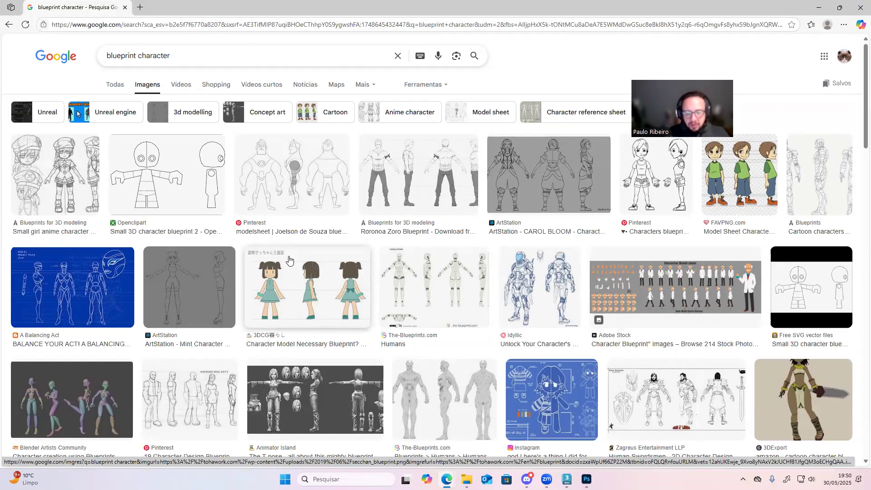
- Look through the character blueprint images for multi-view reference sheets suitable for modelling
{"action": "scroll", "coordinate": [288, 259], "scroll_direction": "down", "scroll_amount": 6}
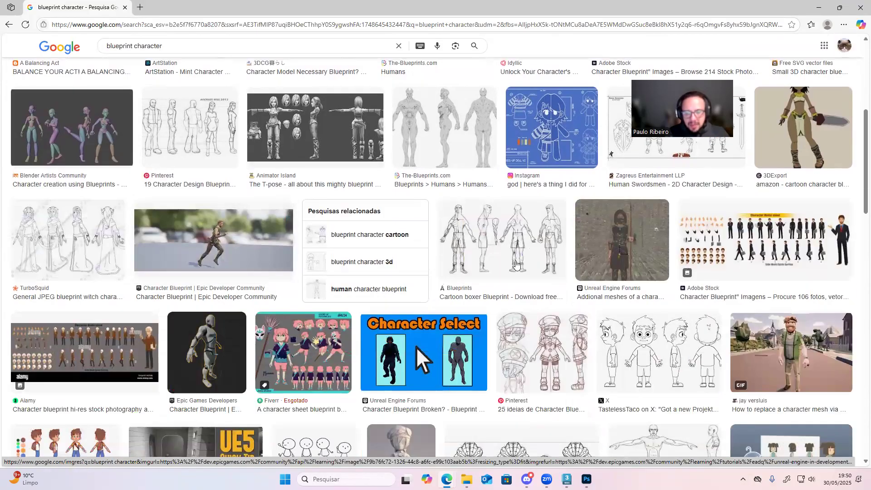
{"action": "scroll", "coordinate": [398, 295], "scroll_direction": "down", "scroll_amount": 1}
{"action": "scroll", "coordinate": [397, 295], "scroll_direction": "down", "scroll_amount": 2}
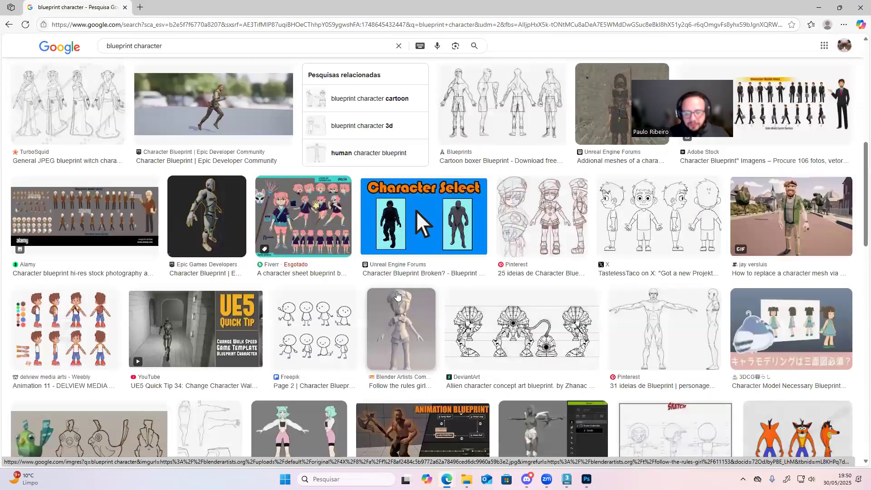
{"action": "scroll", "coordinate": [376, 300], "scroll_direction": "down", "scroll_amount": 3}
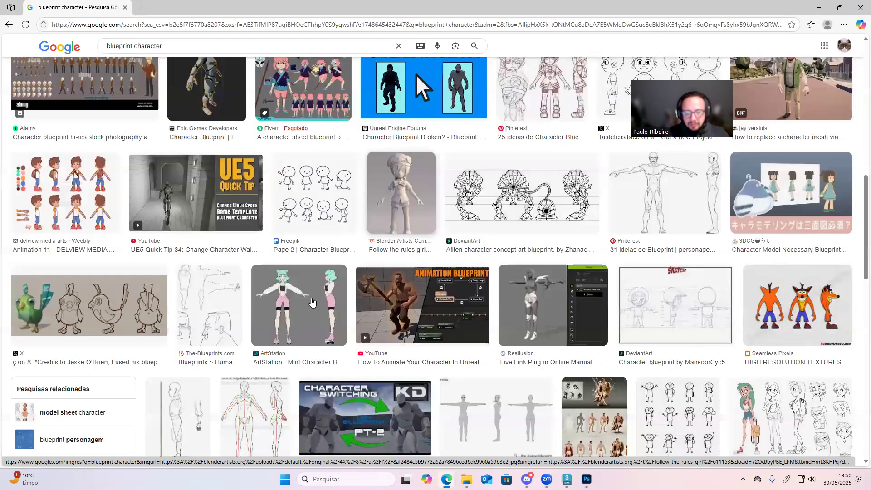
{"action": "scroll", "coordinate": [335, 300], "scroll_direction": "down", "scroll_amount": 2}
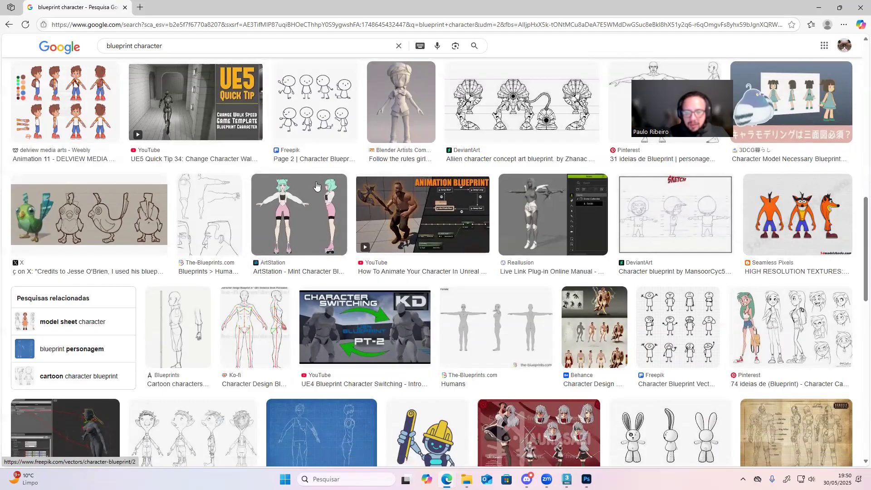
{"action": "scroll", "coordinate": [191, 258], "scroll_direction": "down", "scroll_amount": 1}
{"action": "scroll", "coordinate": [191, 258], "scroll_direction": "down", "scroll_amount": 6}
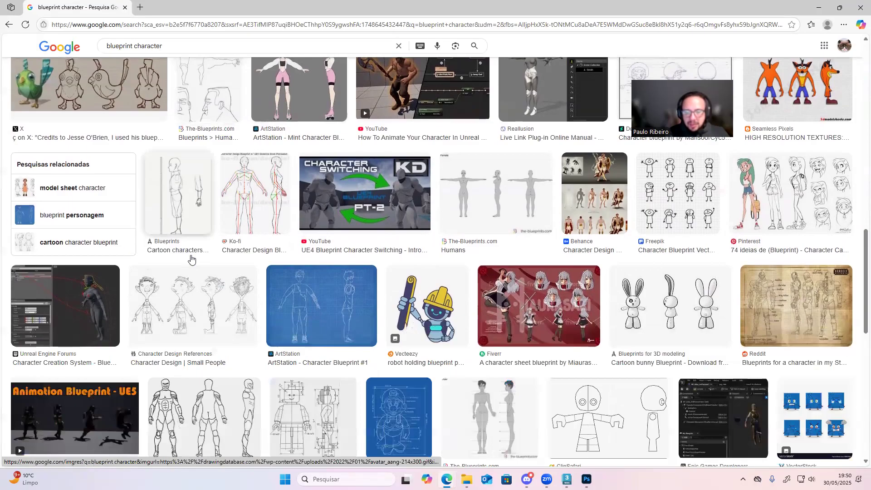
- Examine more of the "blueprint character" image results for further multi-view character sheets, then return to the start of the results
{"action": "scroll", "coordinate": [158, 259], "scroll_direction": "down", "scroll_amount": 2}
{"action": "scroll", "coordinate": [158, 260], "scroll_direction": "down", "scroll_amount": 1}
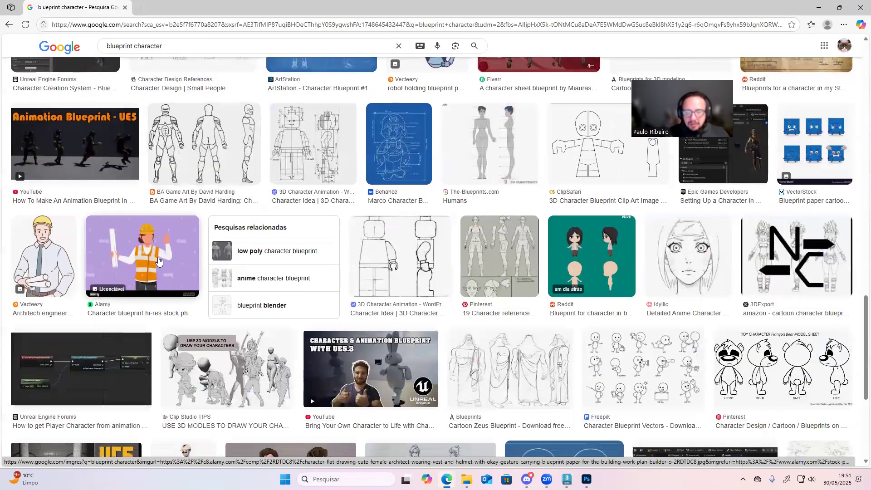
{"action": "scroll", "coordinate": [158, 260], "scroll_direction": "down", "scroll_amount": 2}
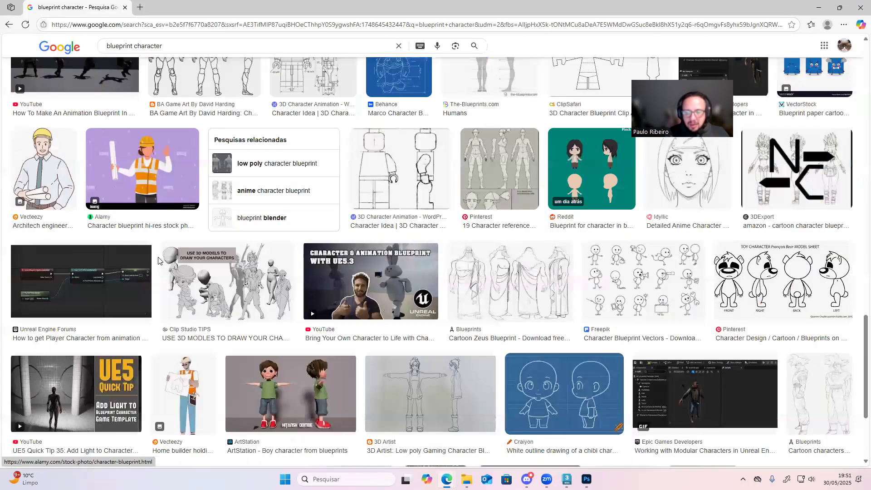
{"action": "scroll", "coordinate": [158, 259], "scroll_direction": "down", "scroll_amount": 6}
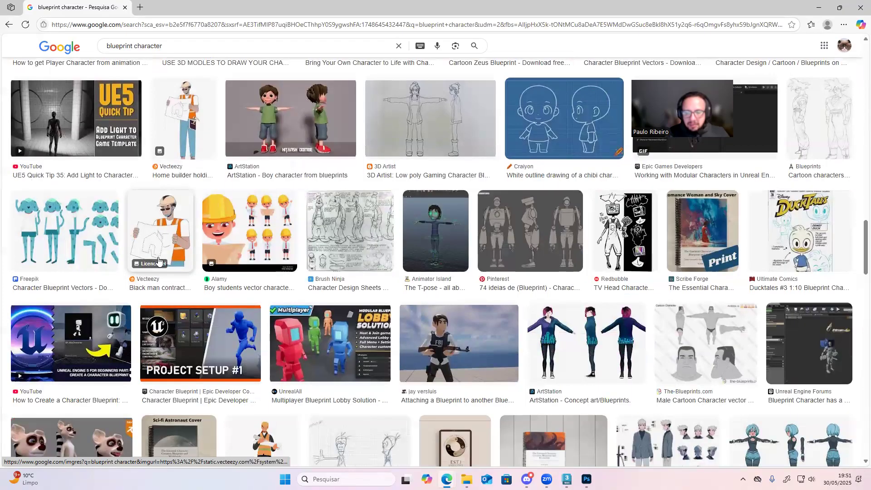
{"action": "scroll", "coordinate": [159, 259], "scroll_direction": "up", "scroll_amount": 6}
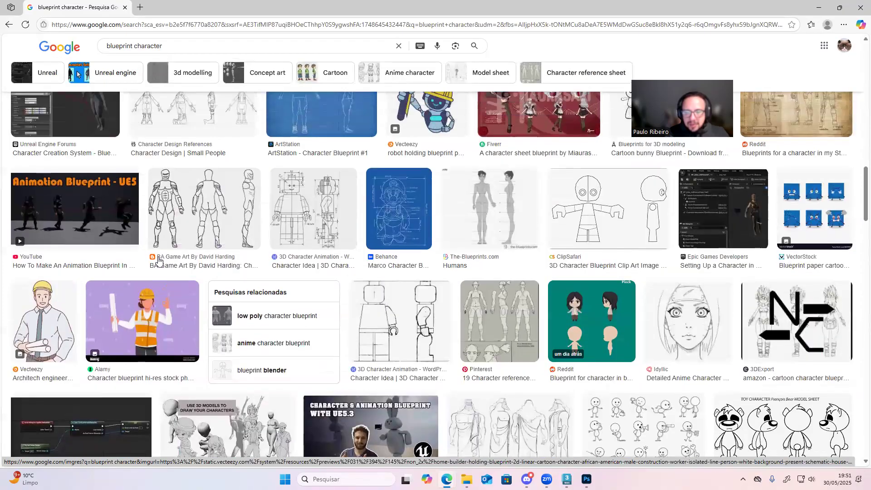
{"action": "scroll", "coordinate": [159, 260], "scroll_direction": "up", "scroll_amount": 3}
{"action": "scroll", "coordinate": [159, 260], "scroll_direction": "up", "scroll_amount": 9}
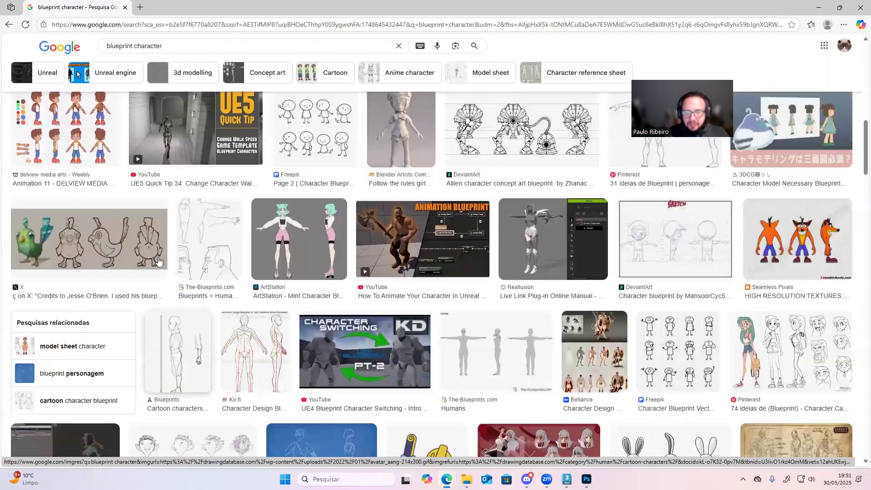
{"action": "scroll", "coordinate": [158, 260], "scroll_direction": "up", "scroll_amount": 5}
{"action": "scroll", "coordinate": [158, 260], "scroll_direction": "up", "scroll_amount": 5}
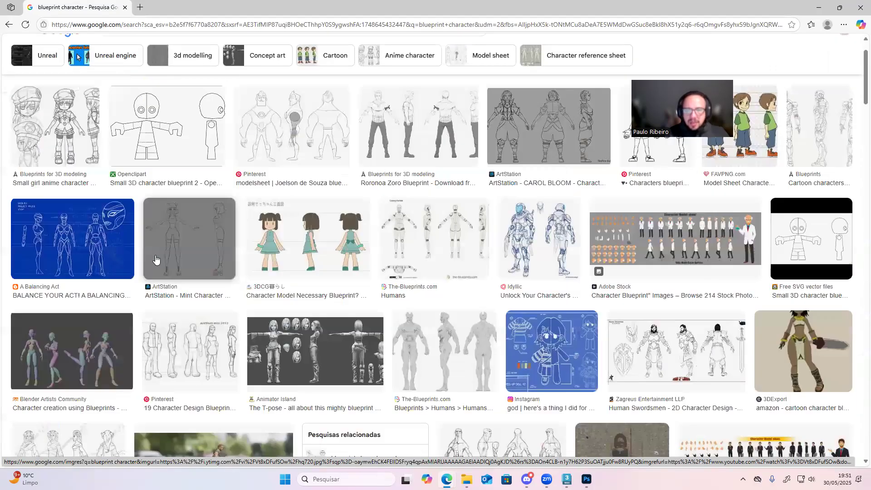
- Go to Pinterest, search for "character blueprint" and browse the resulting pins for multi-view reference sheets
{"action": "left_click", "coordinate": [268, 28]}
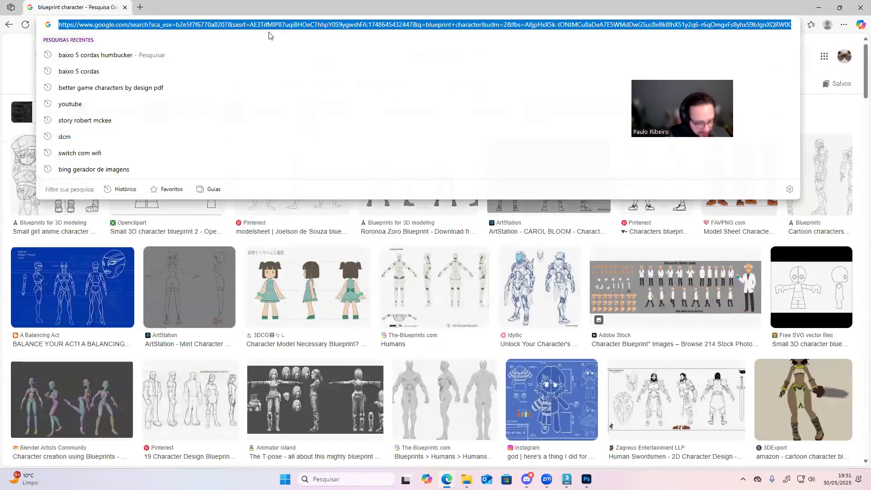
{"action": "type", "text": "pintere"}
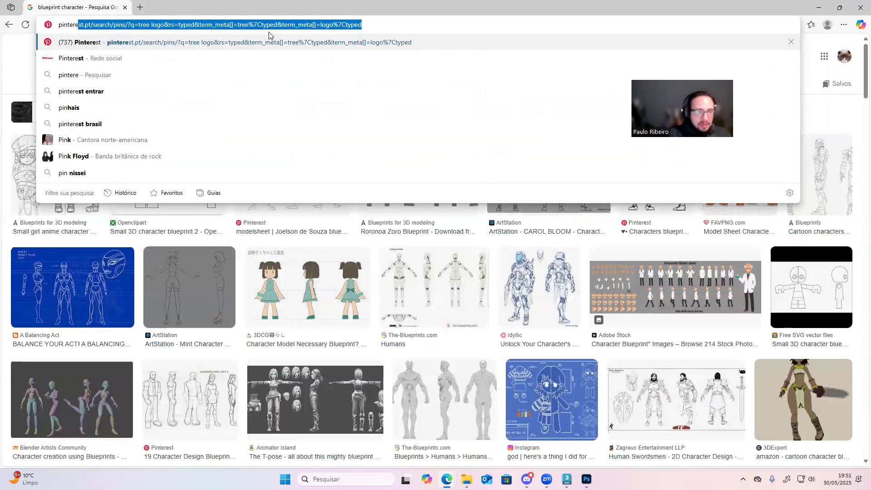
{"action": "key", "text": "Return"}
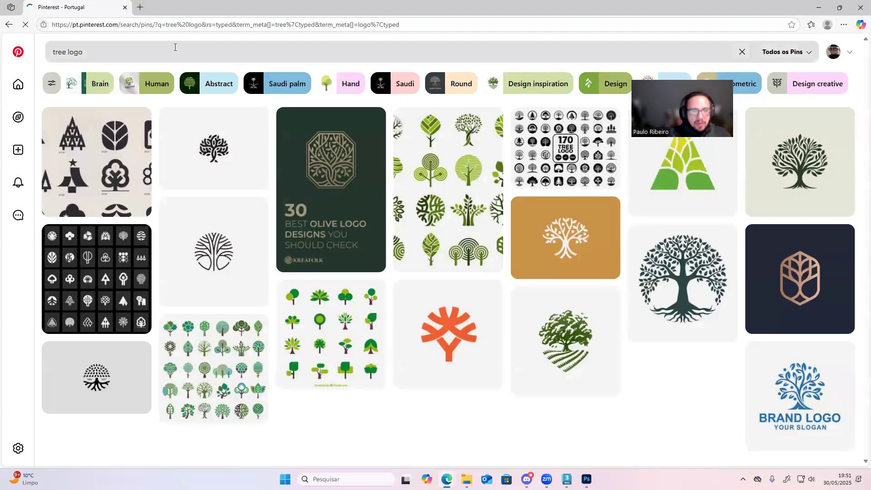
{"action": "left_click", "coordinate": [145, 51]}
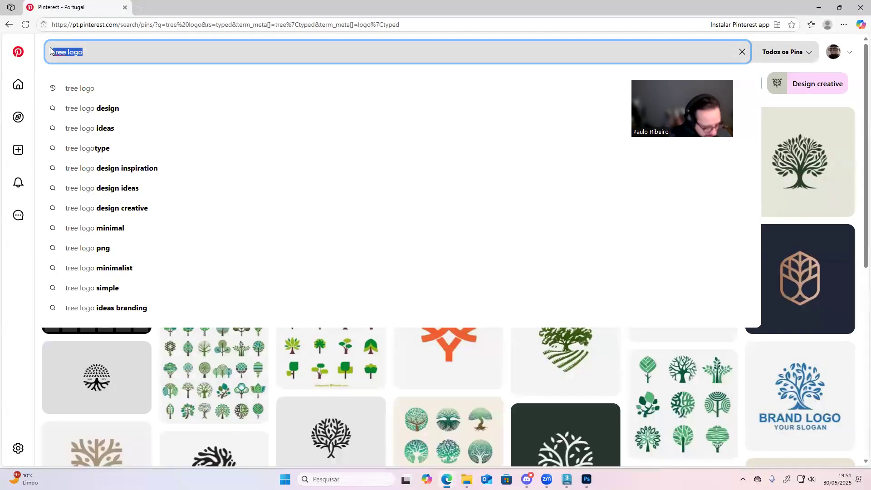
{"action": "type", "text": "character blueprint"}
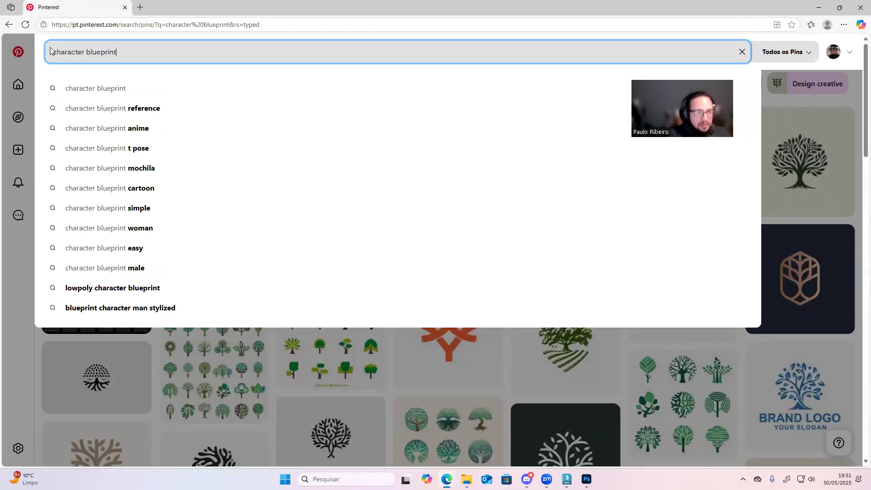
{"action": "key", "text": "Return"}
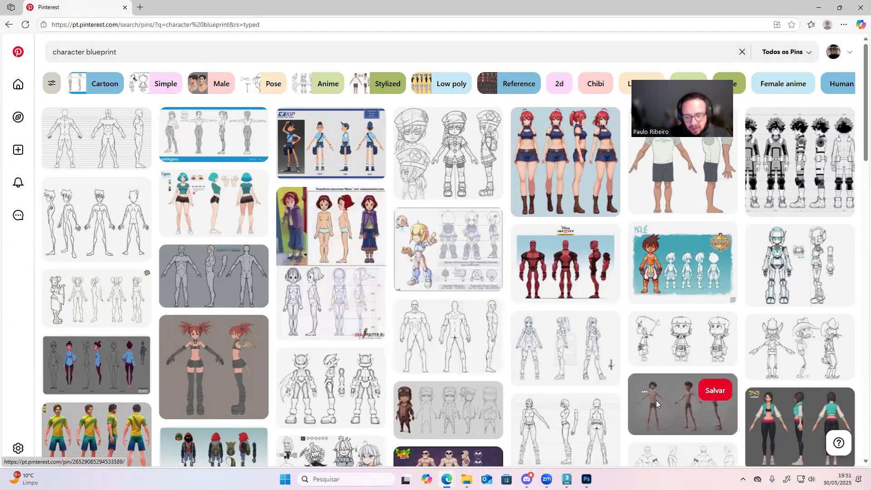
{"action": "scroll", "coordinate": [462, 369], "scroll_direction": "down", "scroll_amount": 1}
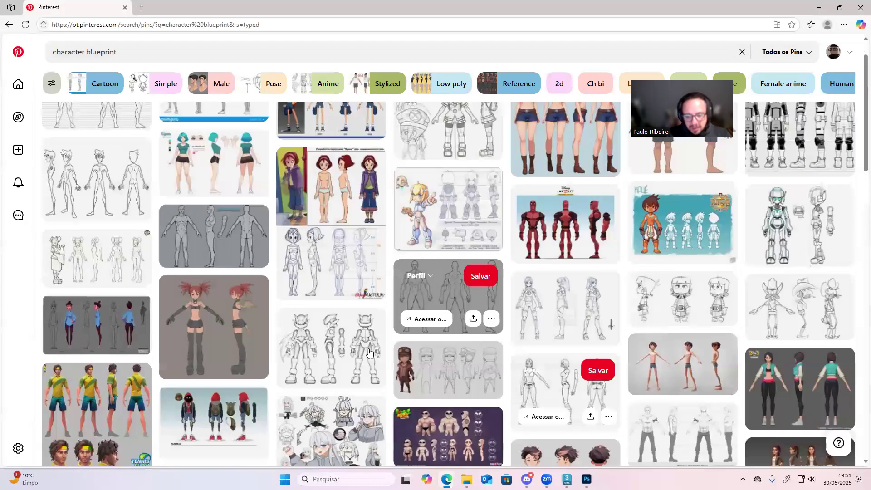
{"action": "scroll", "coordinate": [363, 351], "scroll_direction": "down", "scroll_amount": 5}
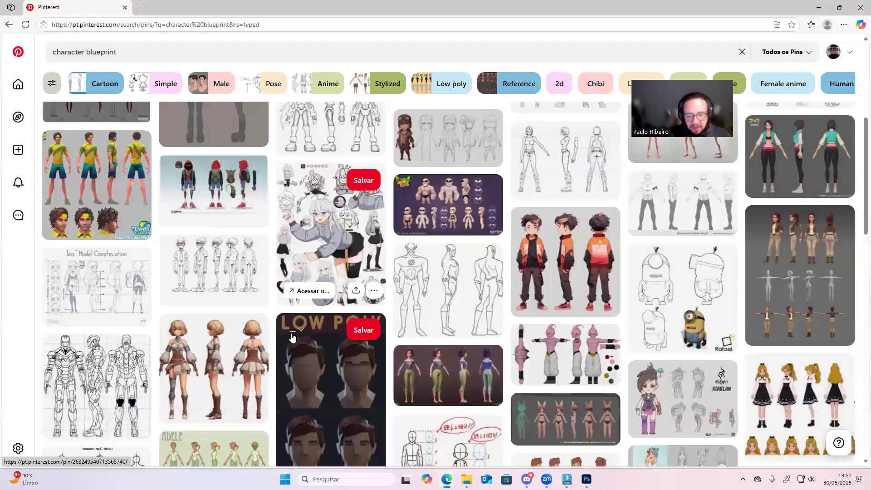
{"action": "scroll", "coordinate": [292, 336], "scroll_direction": "down", "scroll_amount": 6}
{"action": "scroll", "coordinate": [292, 336], "scroll_direction": "down", "scroll_amount": 2}
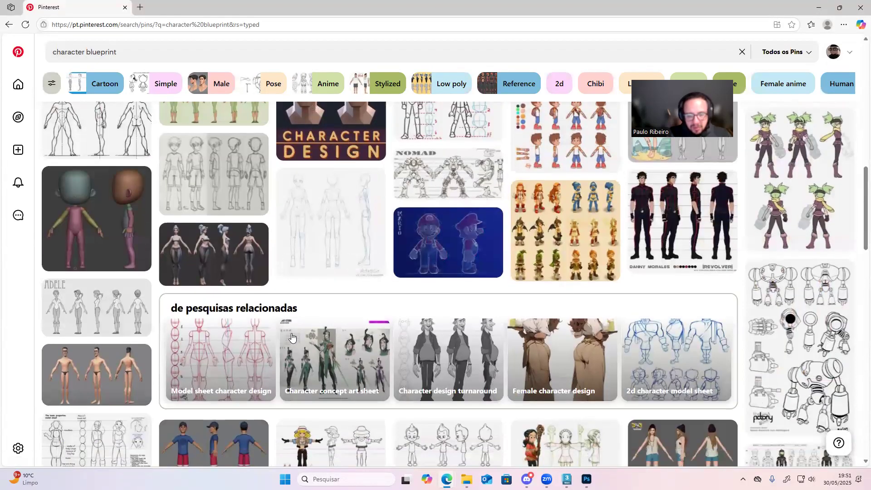
{"action": "scroll", "coordinate": [234, 298], "scroll_direction": "up", "scroll_amount": 15}
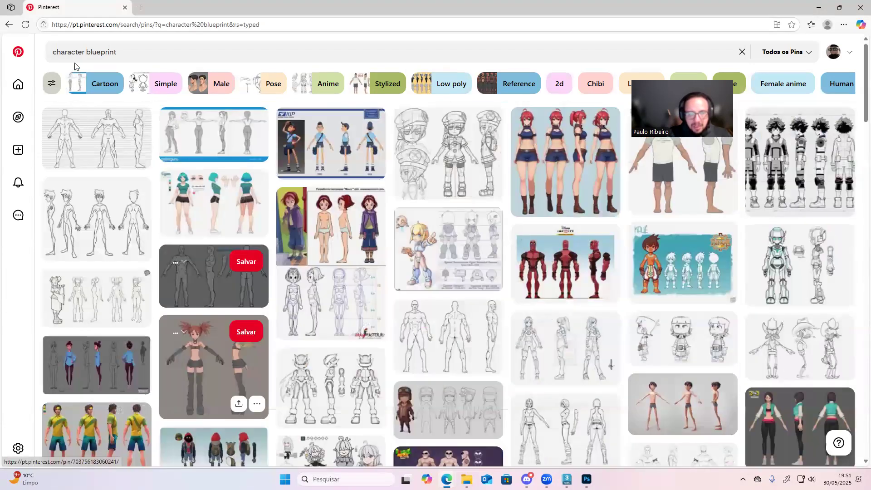
- Change the Pinterest search to "car blueprint"
{"action": "left_click_drag", "start_coordinate": [85, 54], "coordinate": [50, 58]}
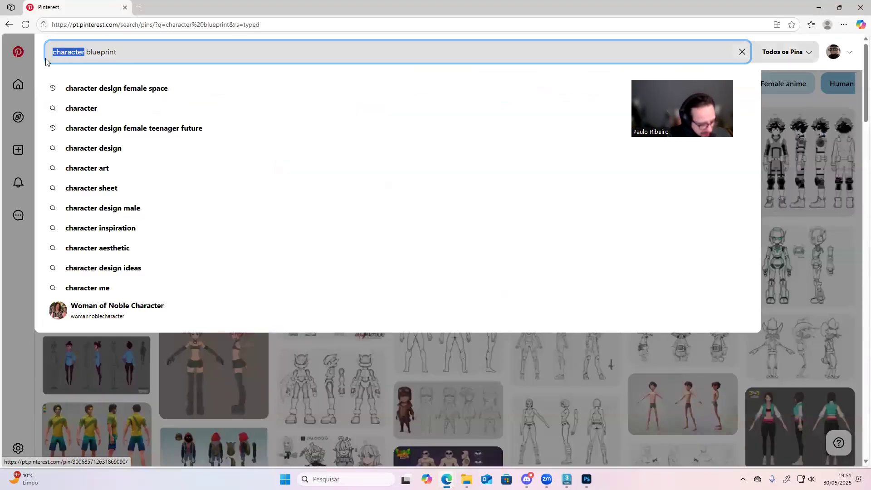
{"action": "type", "text": "car"}
{"action": "key", "text": "Return"}
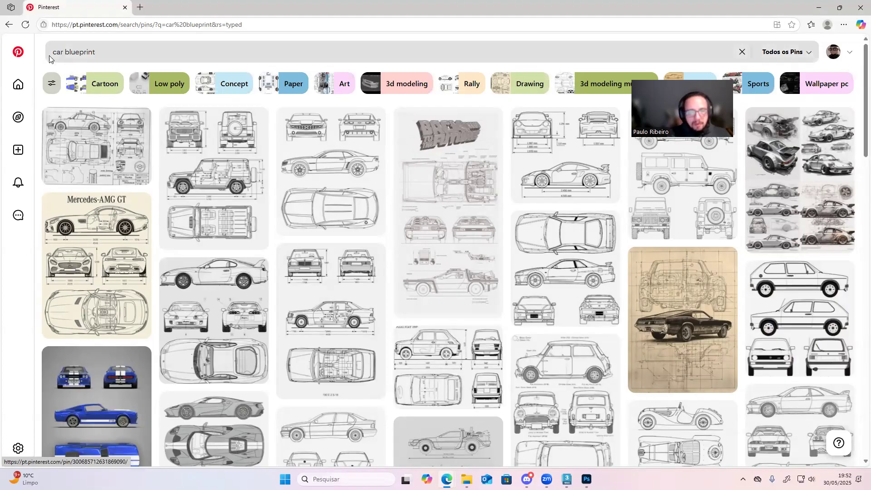
- Change the Pinterest search to "spaceship blueprint" and browse the resulting pins
{"action": "left_click_drag", "start_coordinate": [60, 53], "coordinate": [32, 46]}
{"action": "key", "text": "BackSpace"}
{"action": "key", "text": "BackSpace"}
{"action": "type", "text": "spaceship"}
{"action": "key", "text": "Return"}
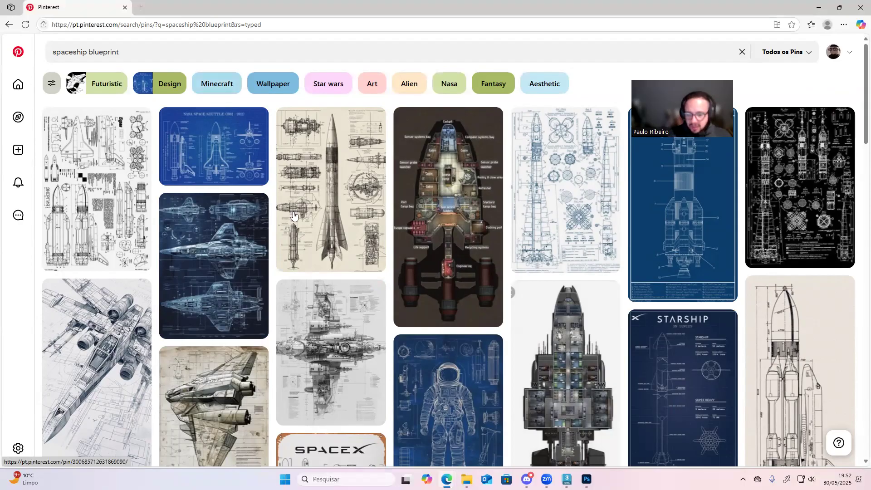
{"action": "scroll", "coordinate": [294, 223], "scroll_direction": "down", "scroll_amount": 5}
{"action": "scroll", "coordinate": [294, 229], "scroll_direction": "down", "scroll_amount": 3}
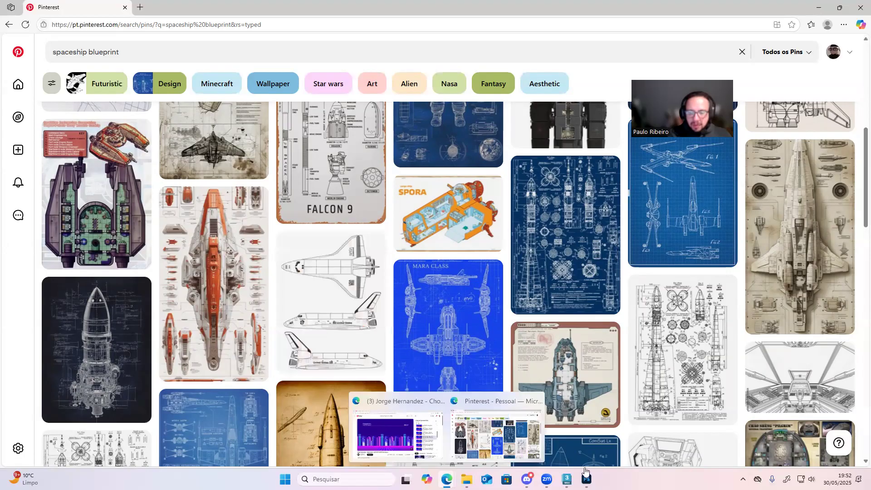
- Switch to 3ds Max and archive the scene as a zip named Elana-Ep02 in the TiraDuvidas3dsMax folder
{"action": "mouse_move", "coordinate": [567, 479]}
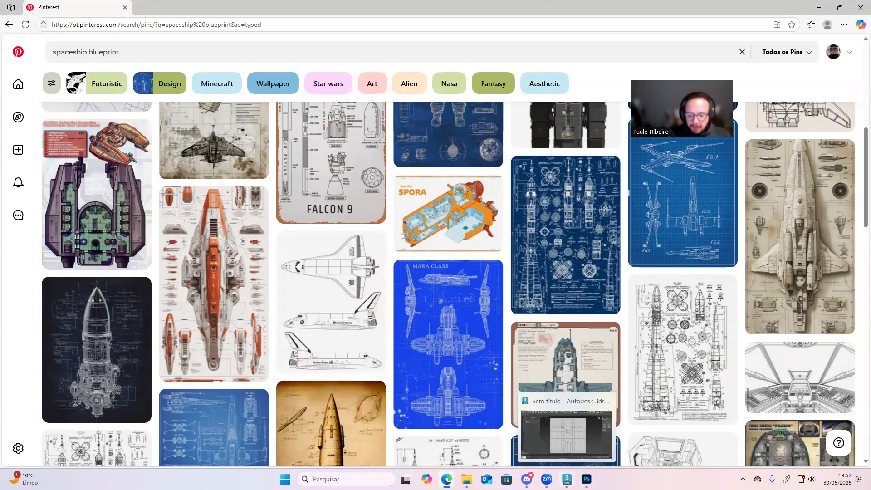
{"action": "left_click", "coordinate": [562, 447]}
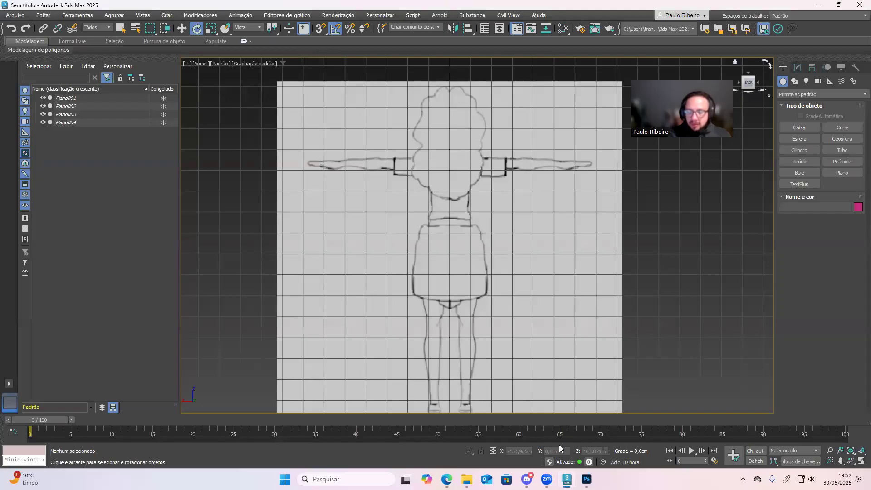
{"action": "mouse_move", "coordinate": [546, 479]}
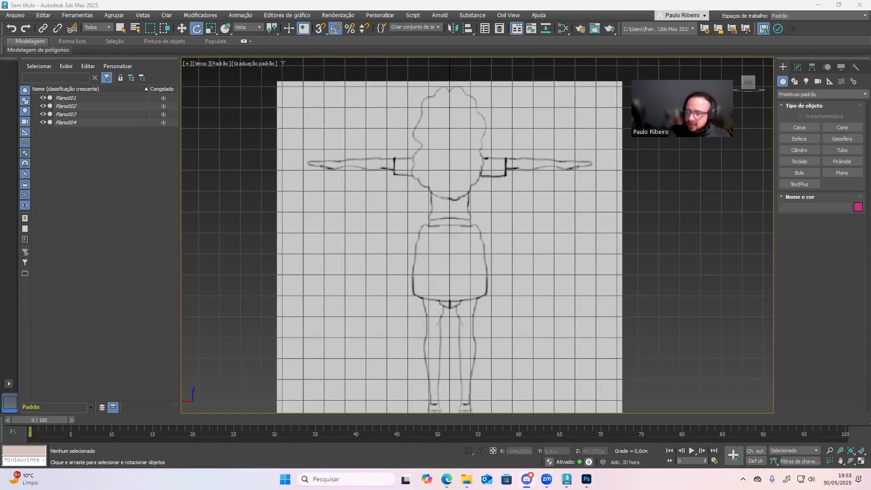
{"action": "left_click", "coordinate": [14, 18]}
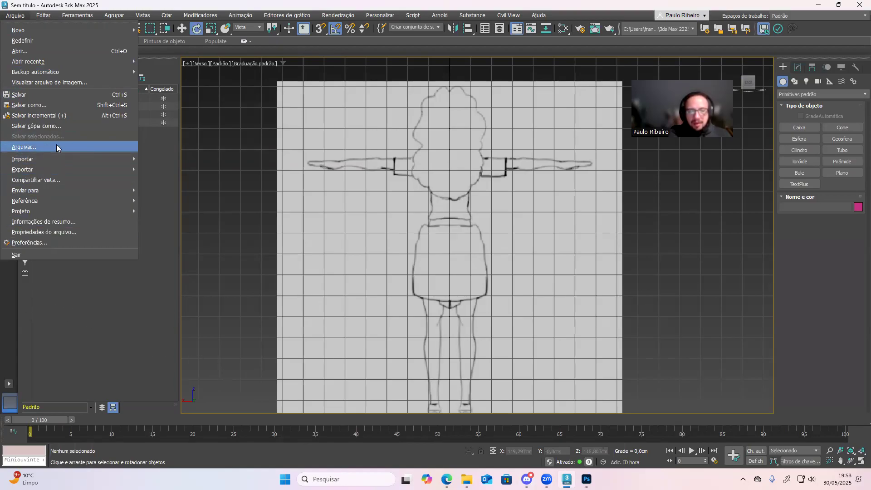
{"action": "left_click", "coordinate": [19, 148]}
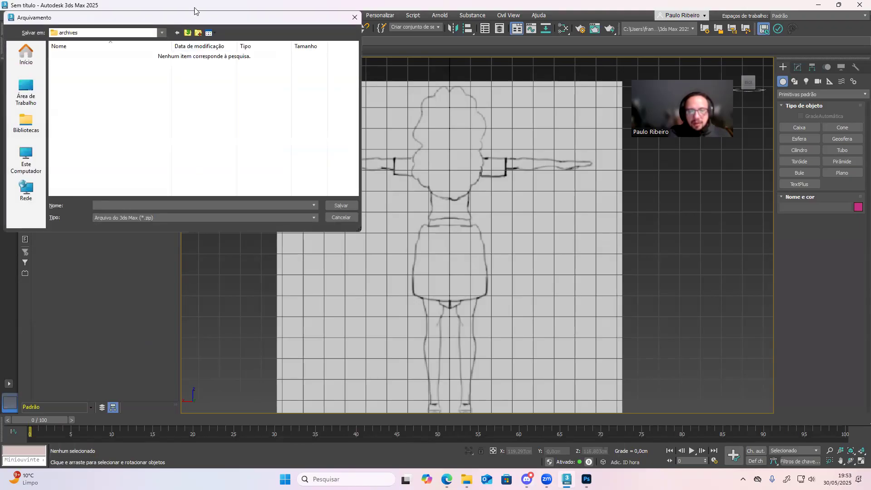
{"action": "key", "text": "Escape"}
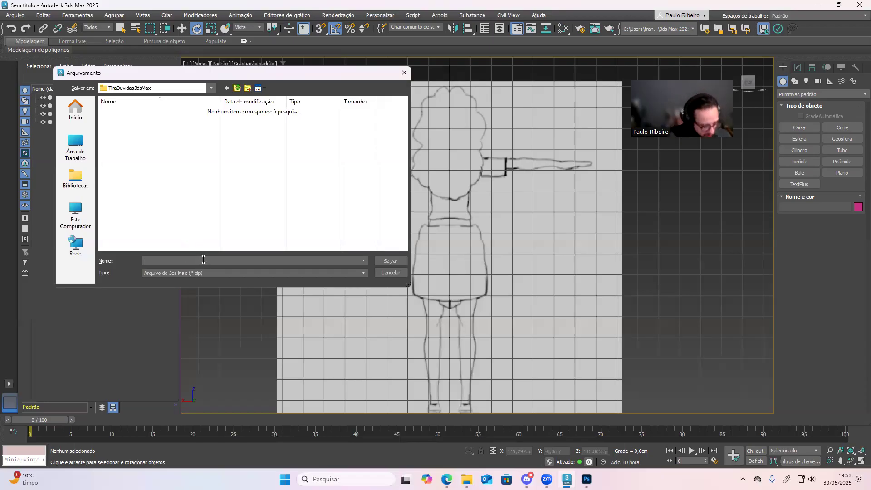
{"action": "type", "text": "Elana"}
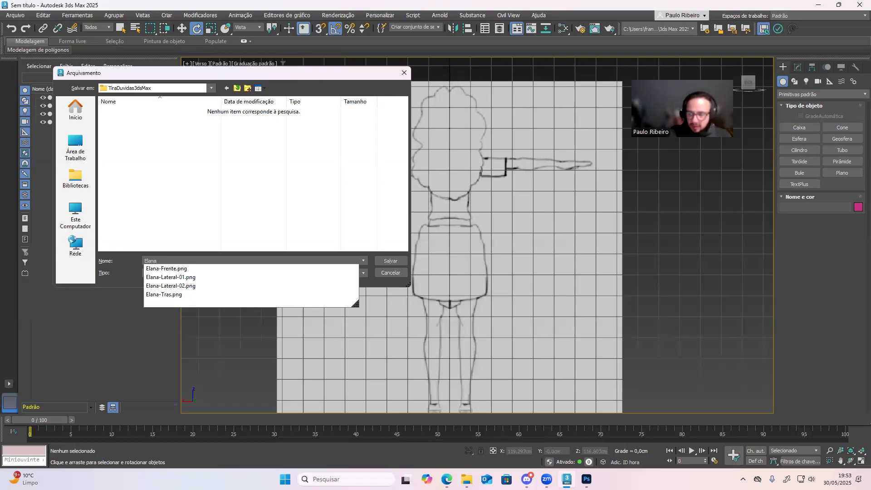
{"action": "type", "text": "-E"}
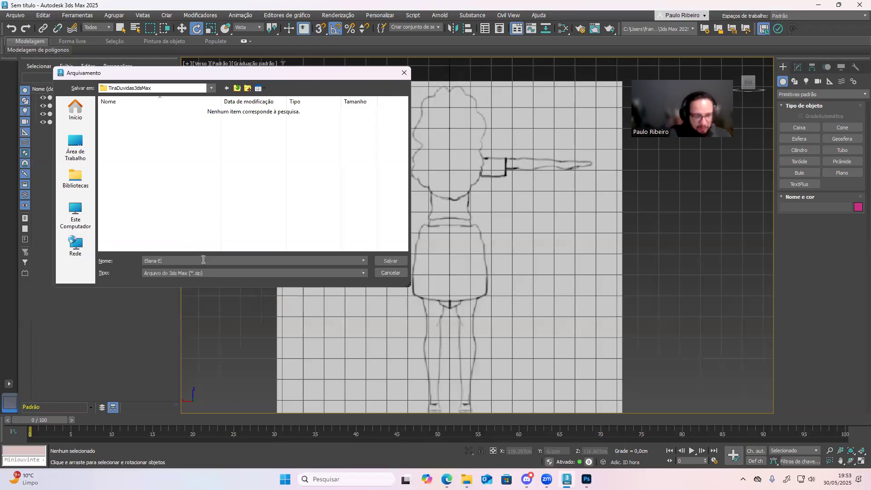
{"action": "type", "text": "p02"}
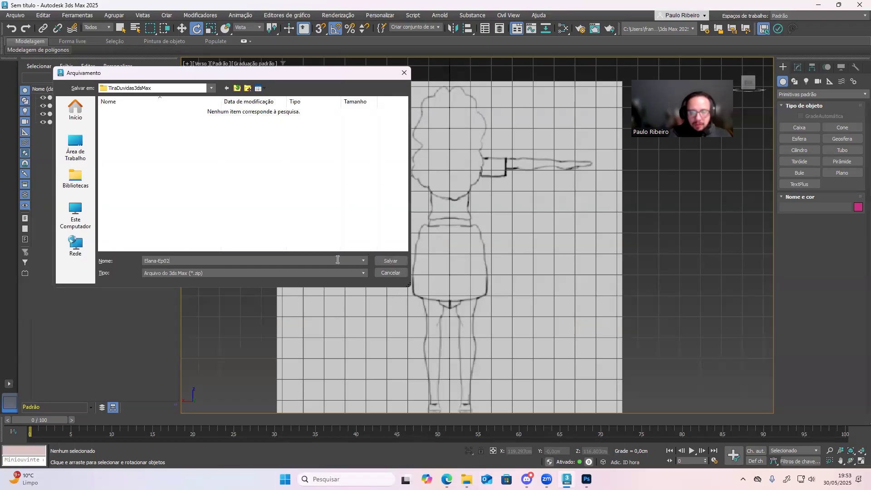
{"action": "left_click", "coordinate": [390, 261]}
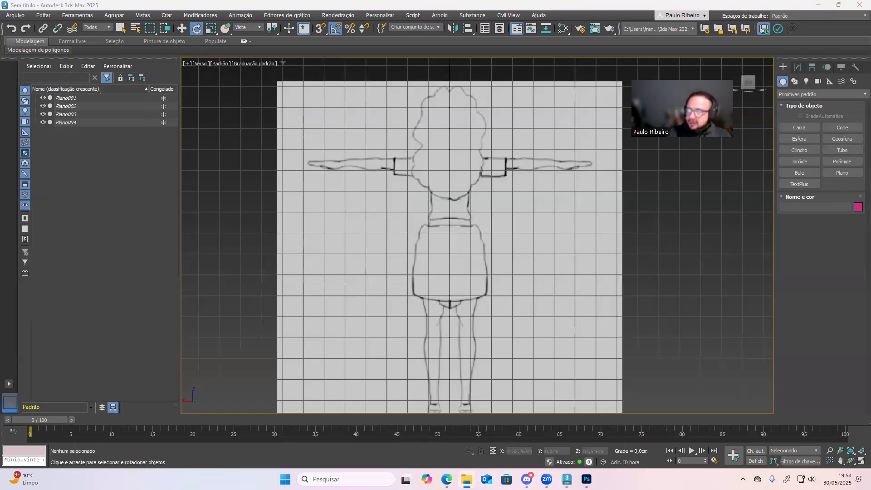
- Inspect the Elana-Ep02 zip in File Explorer, following its nested Users folders down to Documents, and close the window
{"action": "left_click", "coordinate": [393, 181]}
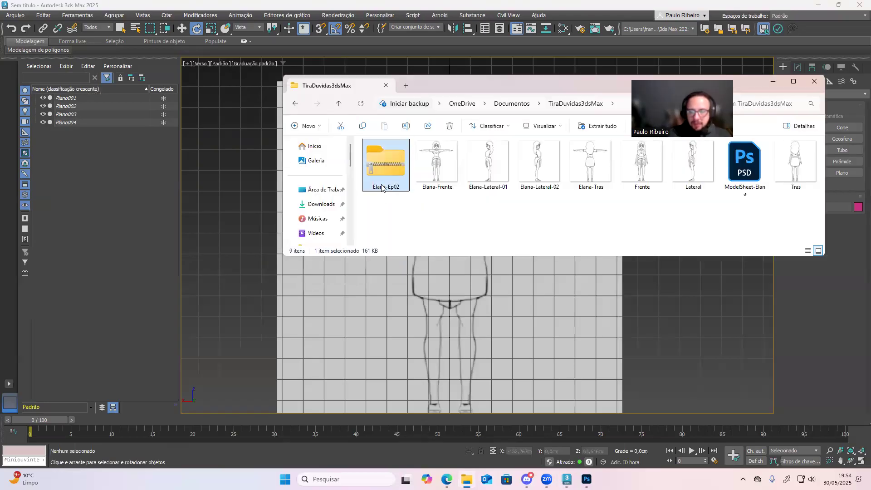
{"action": "double_click", "coordinate": [394, 162]}
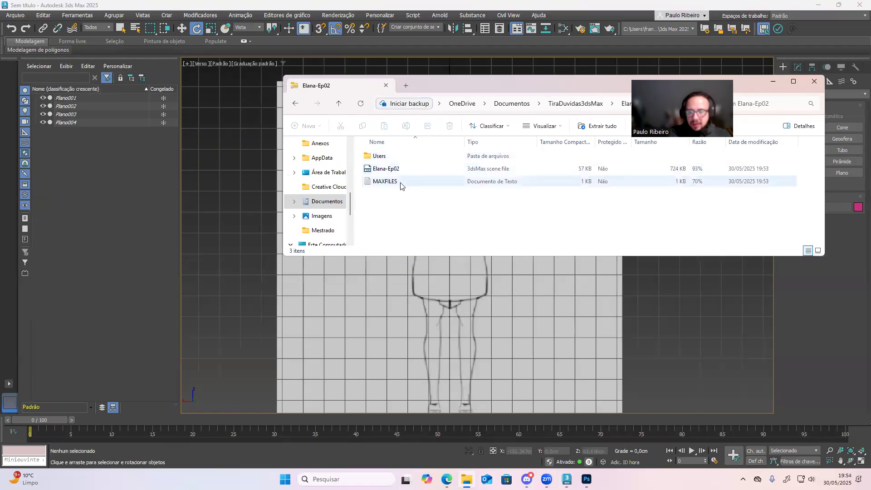
{"action": "double_click", "coordinate": [395, 157]}
{"action": "double_click", "coordinate": [396, 157]}
{"action": "double_click", "coordinate": [397, 158]}
{"action": "double_click", "coordinate": [398, 156]}
{"action": "double_click", "coordinate": [397, 156]}
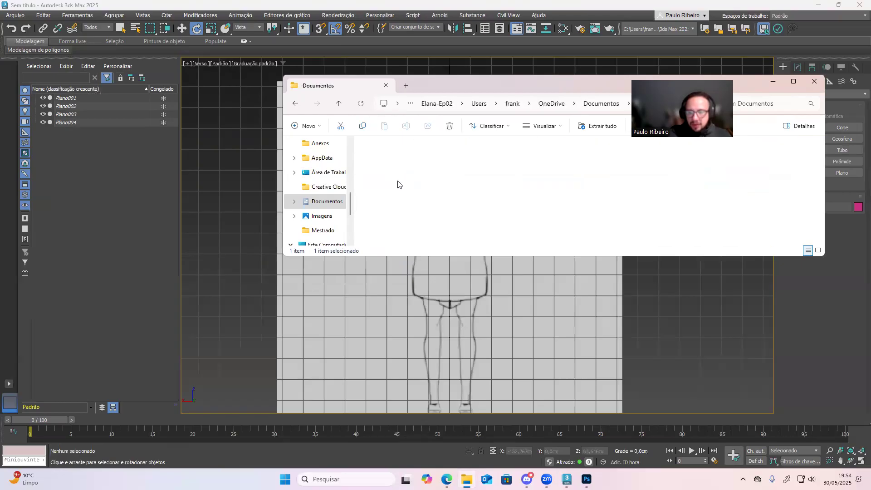
{"action": "left_click", "coordinate": [817, 84]}
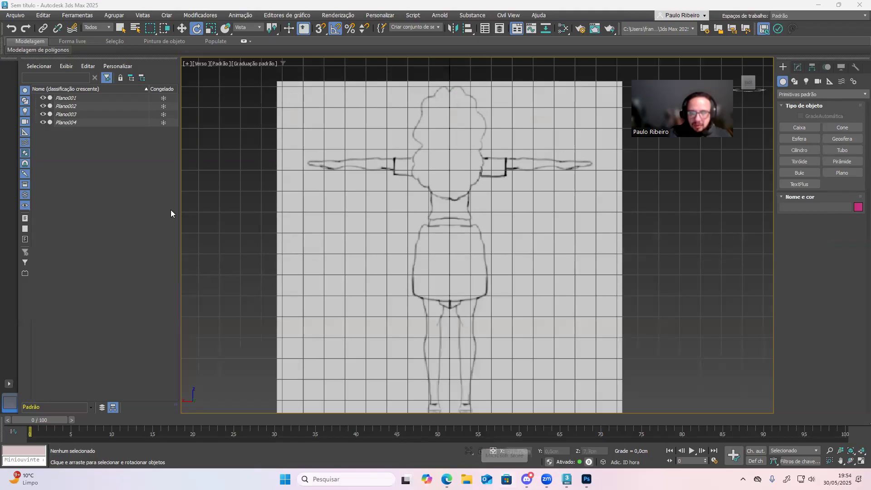
- Save the scene under the name Elana as a .max file in the TiraDuvidas3dsMax folder
{"action": "left_click", "coordinate": [21, 17]}
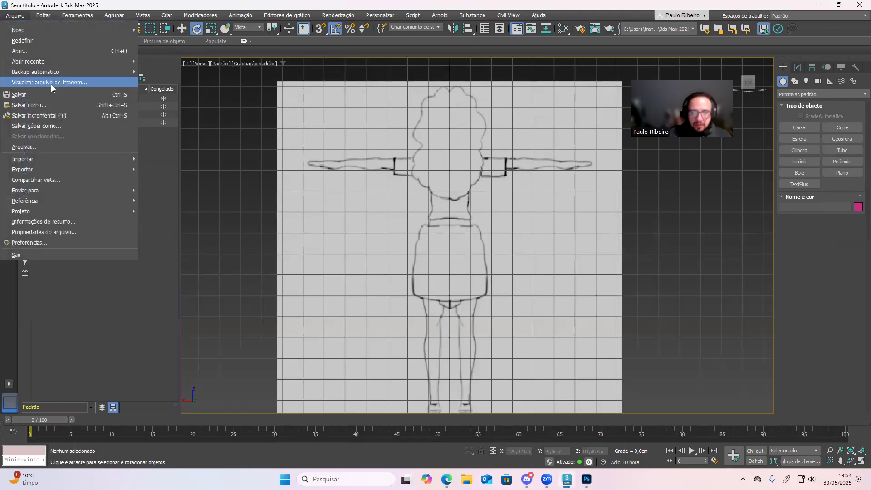
{"action": "left_click", "coordinate": [59, 107]}
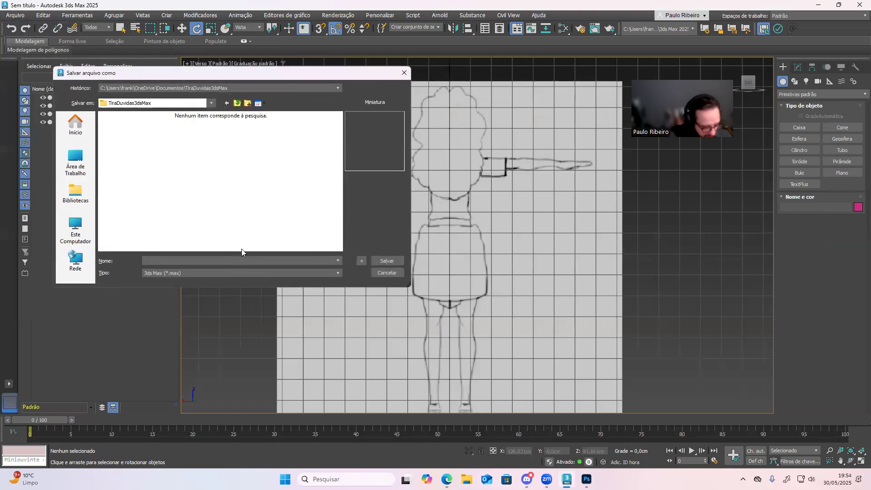
{"action": "type", "text": "Elana"}
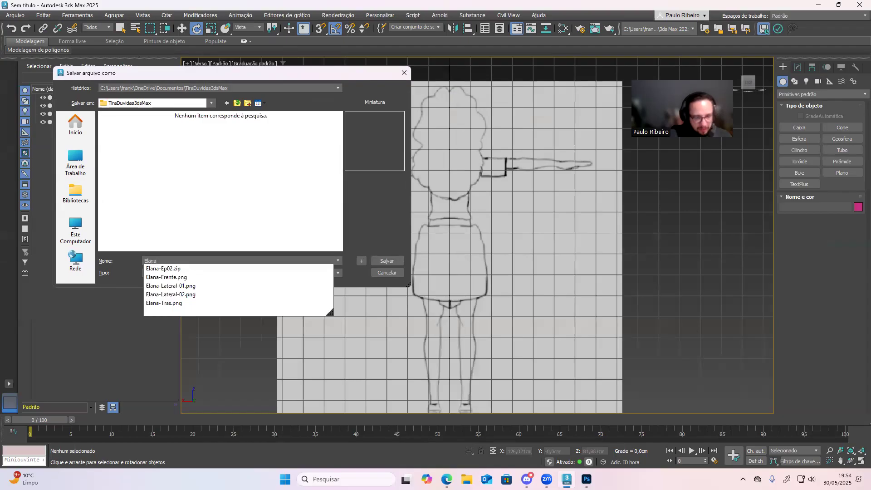
{"action": "key", "text": "Return"}
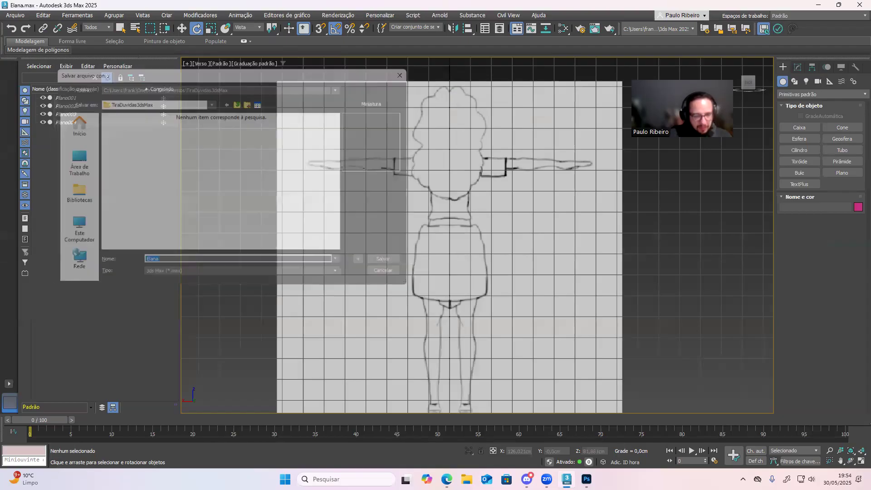
- Archive the saved scene again as Elana-Ep02.zip, overwriting the existing zip, and switch to File Explorer
{"action": "left_click", "coordinate": [18, 14]}
{"action": "left_click", "coordinate": [48, 149]}
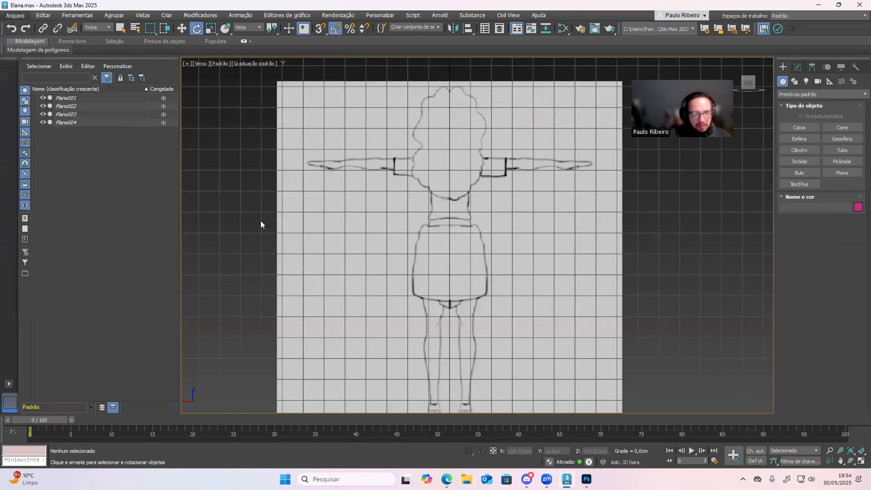
{"action": "left_click", "coordinate": [123, 133]}
{"action": "left_click", "coordinate": [377, 259]}
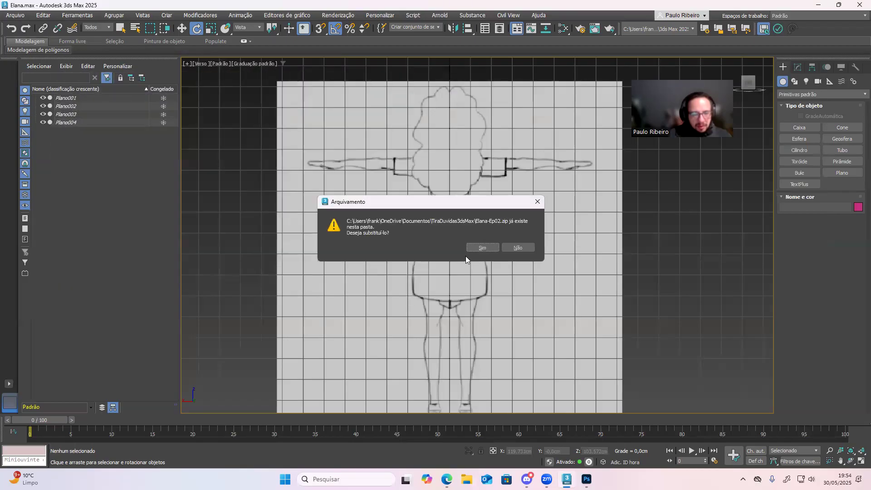
{"action": "left_click", "coordinate": [472, 249]}
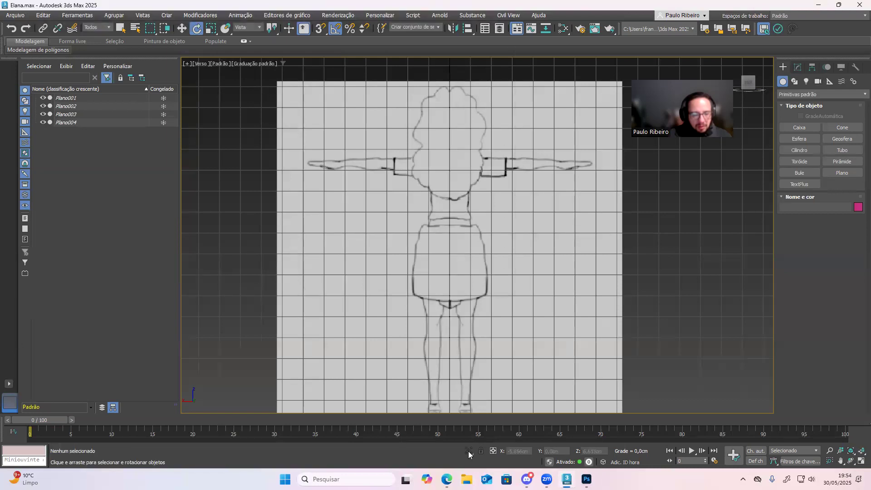
{"action": "left_click", "coordinate": [466, 478]}
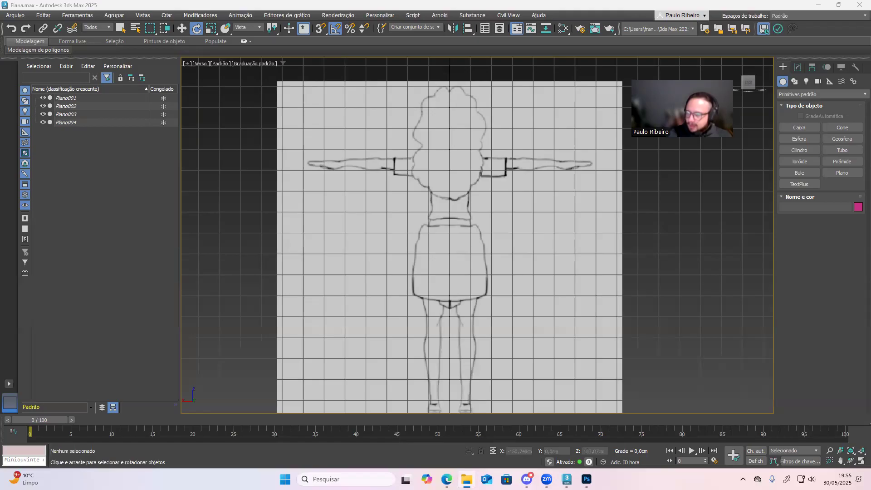
{"action": "left_click", "coordinate": [20, 16]}
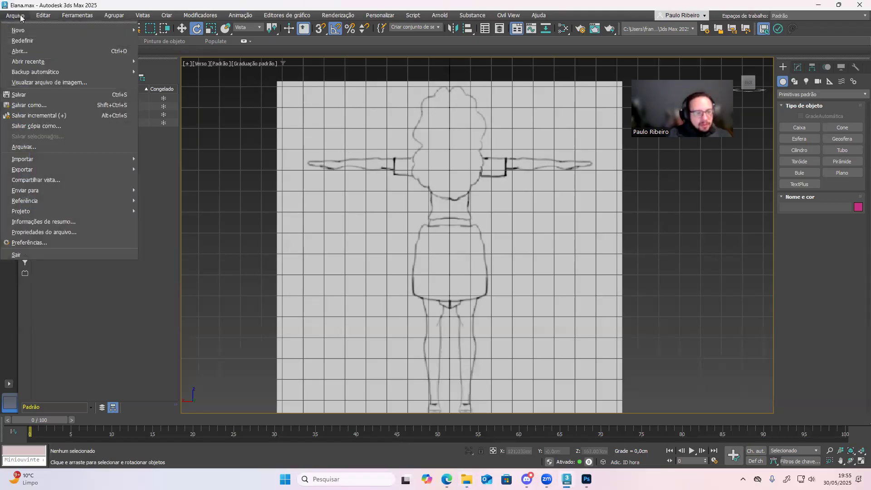
{"action": "mouse_move", "coordinate": [92, 205]}
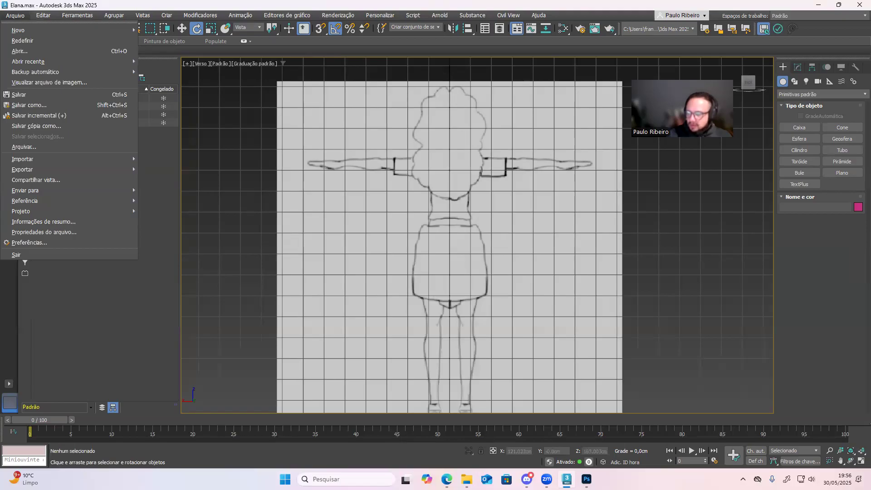
- View the action-pose images of Elana, Viktor, Diego and Milena and the Modelsheet.jpg reference, closing each image window
{"action": "key", "text": "alt+Tab"}
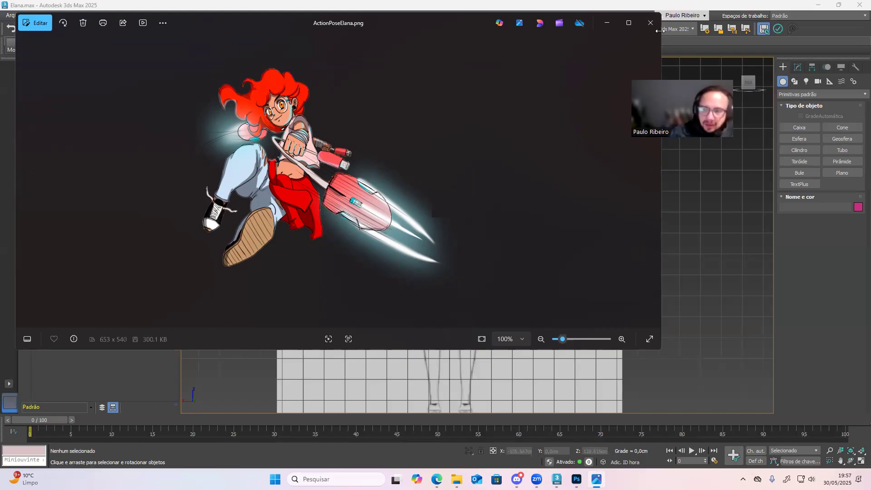
{"action": "key", "text": "alt+F4"}
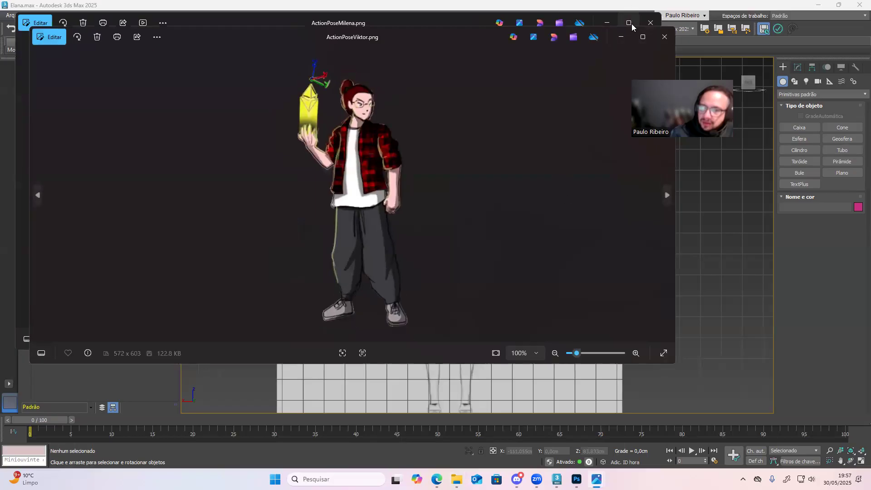
{"action": "left_click", "coordinate": [664, 37]}
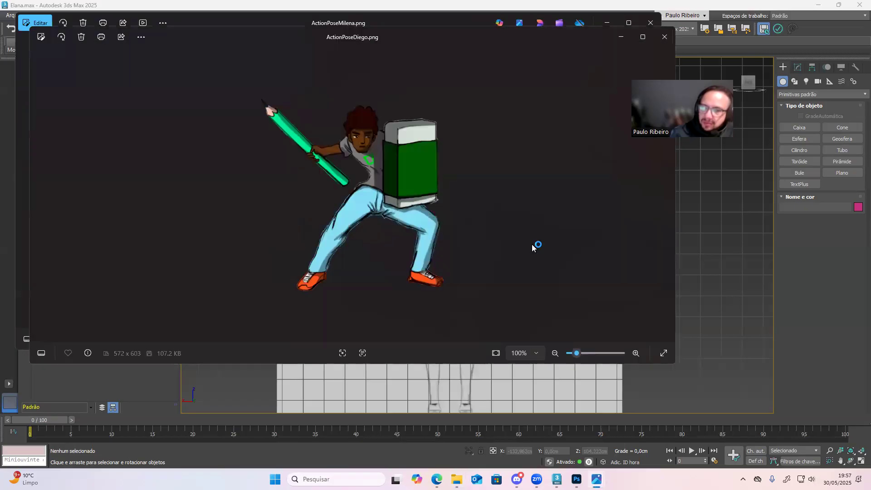
{"action": "left_click", "coordinate": [664, 37]}
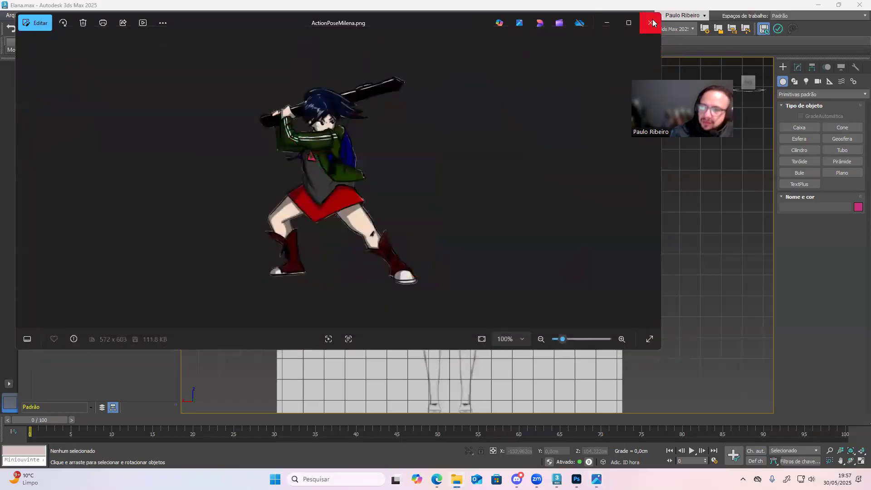
{"action": "left_click", "coordinate": [651, 22]}
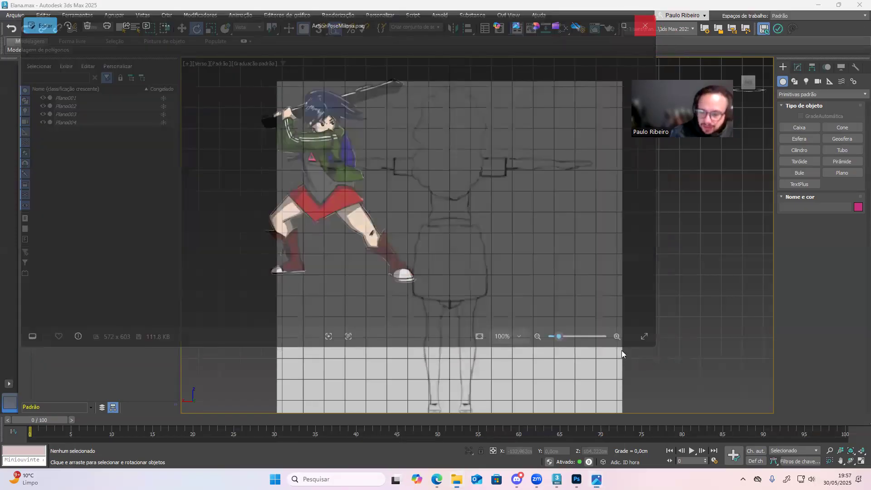
{"action": "mouse_move", "coordinate": [546, 479]}
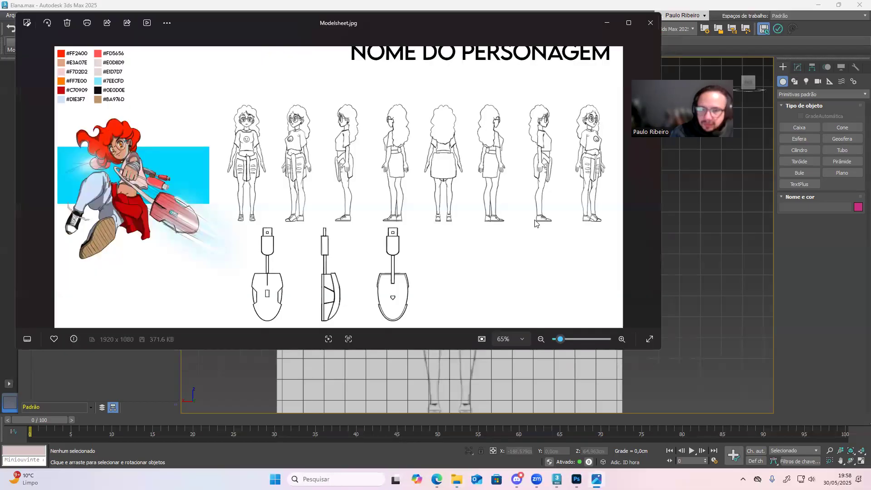
{"action": "left_click", "coordinate": [650, 23]}
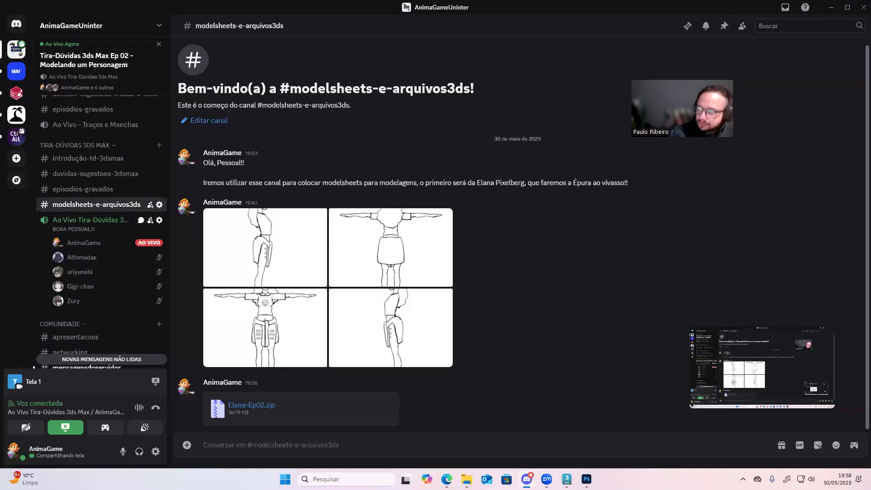
- Attach Modelsheet.jpg to a draft message in Discord's modelsheets-e-arquivos3ds channel and remove the attachment again
{"action": "left_click_drag", "start_coordinate": [743, 268], "coordinate": [384, 402]}
{"action": "mouse_move", "coordinate": [586, 479]}
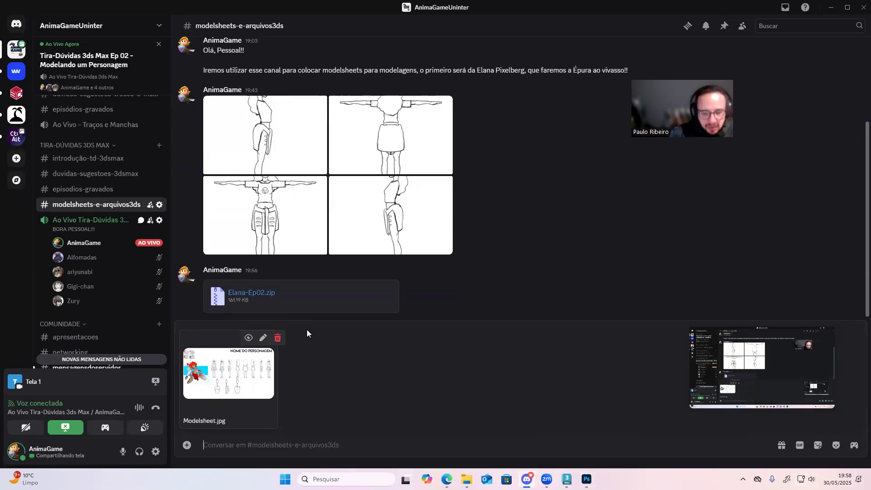
{"action": "left_click", "coordinate": [277, 338]}
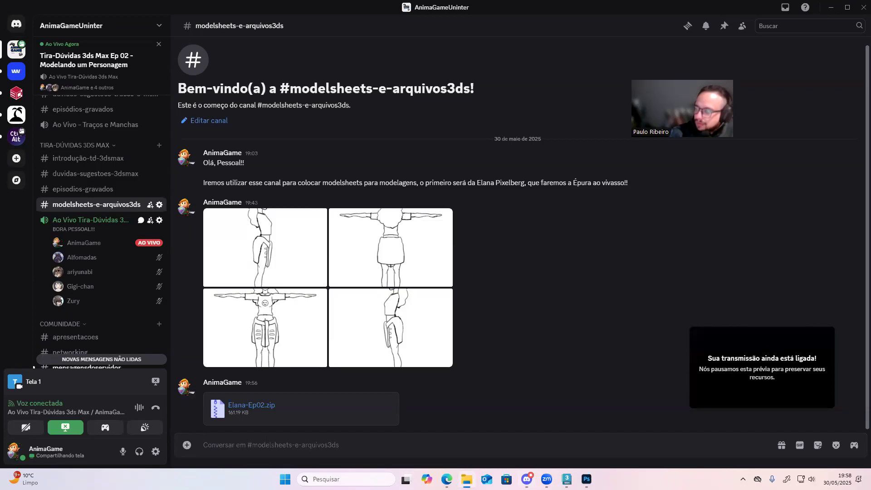
- Switch to Photoshop and clear the selection around the back view in Modelsheet.psd
{"action": "key", "text": "alt+Tab"}
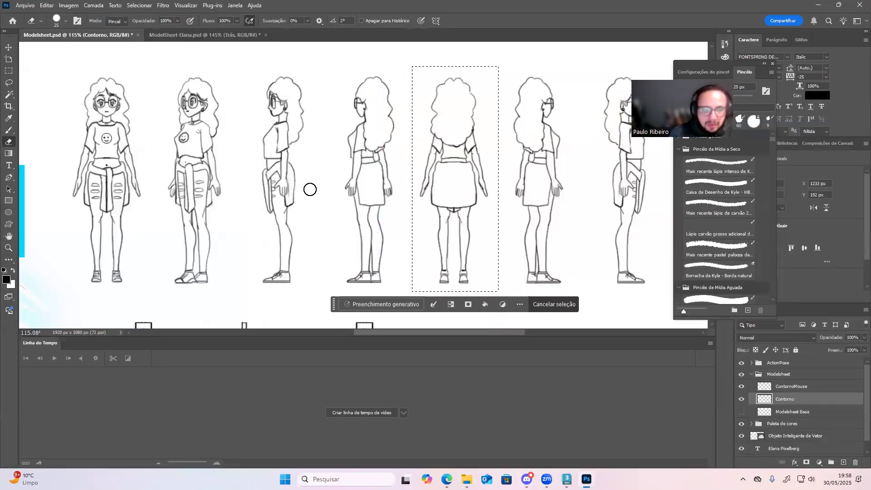
{"action": "scroll", "coordinate": [342, 159], "scroll_direction": "down", "scroll_amount": 5, "text": "alt"}
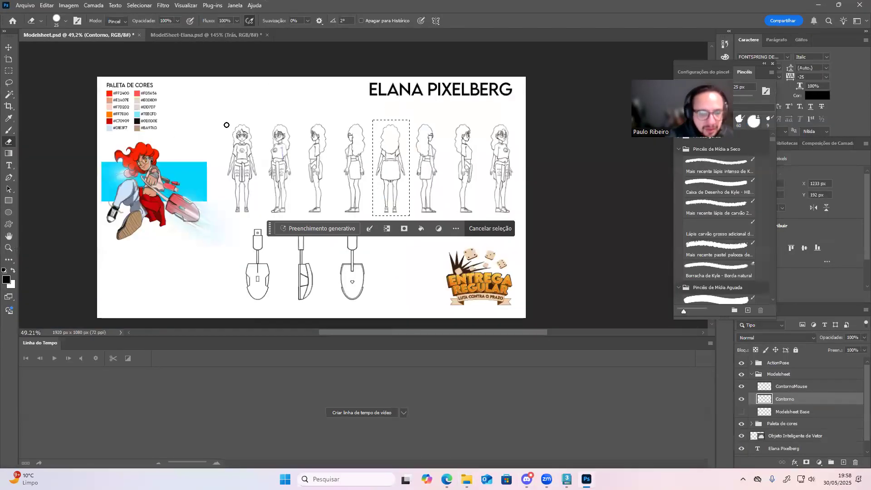
{"action": "key", "text": "ctrl+d"}
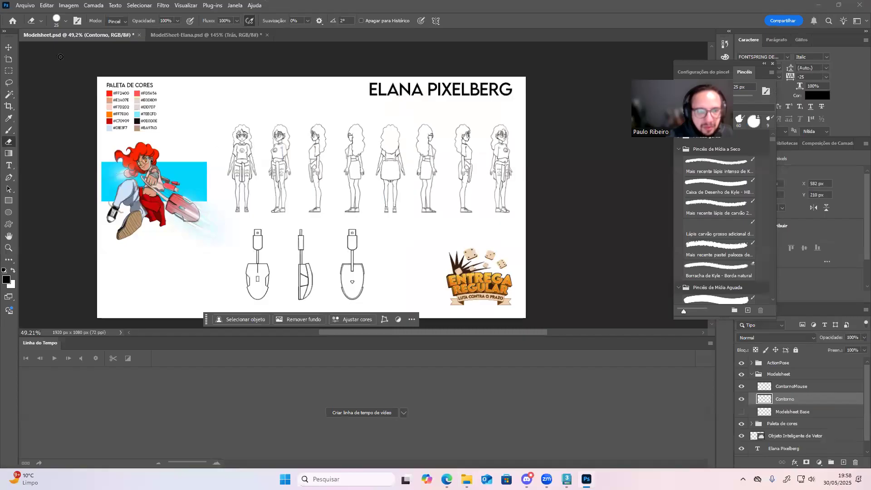
- Quick-export the full model sheet as a PNG named Modelsheet-Elana in the TiraDuvidas3dsMax folder
{"action": "left_click", "coordinate": [25, 5]}
{"action": "mouse_move", "coordinate": [77, 167]}
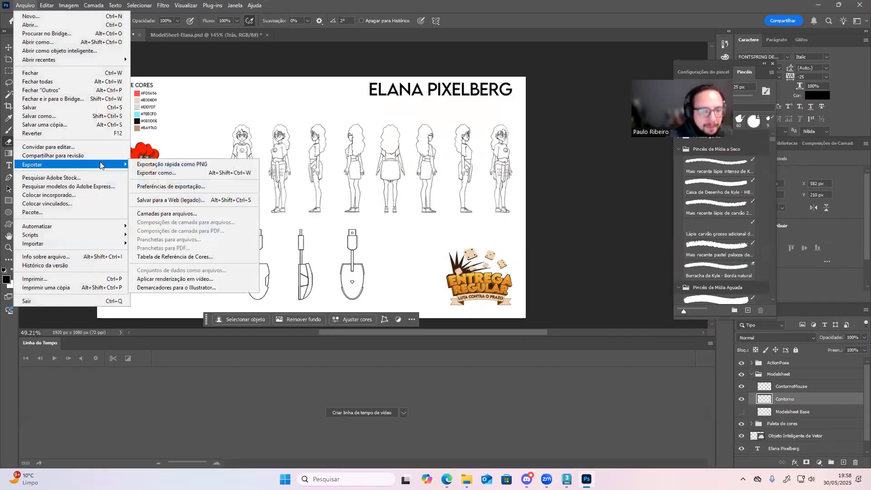
{"action": "left_click", "coordinate": [174, 164]}
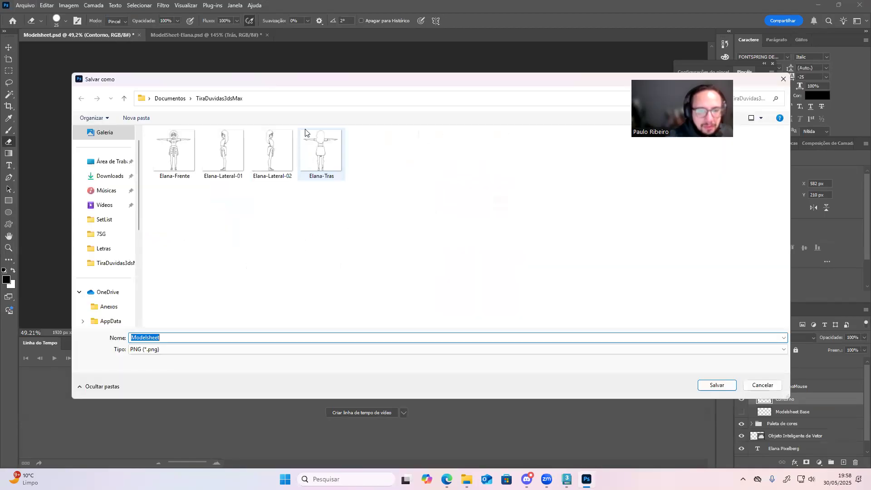
{"action": "left_click", "coordinate": [361, 340]}
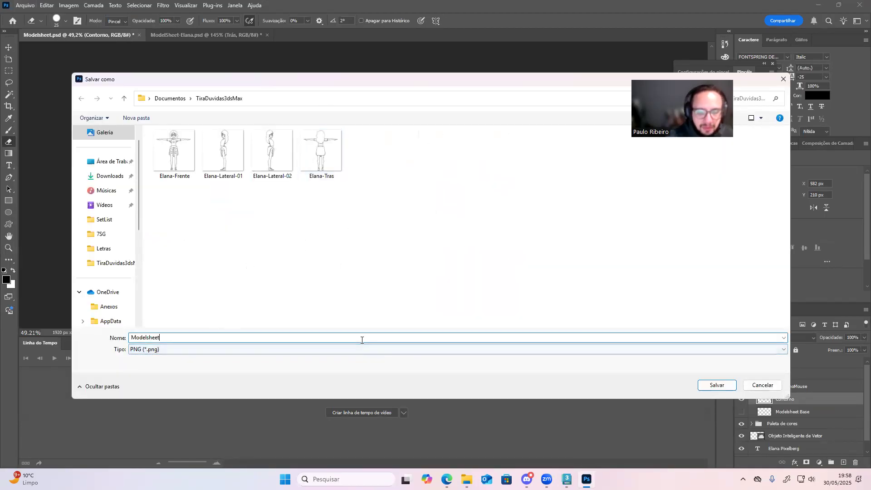
{"action": "type", "text": "-Elana"}
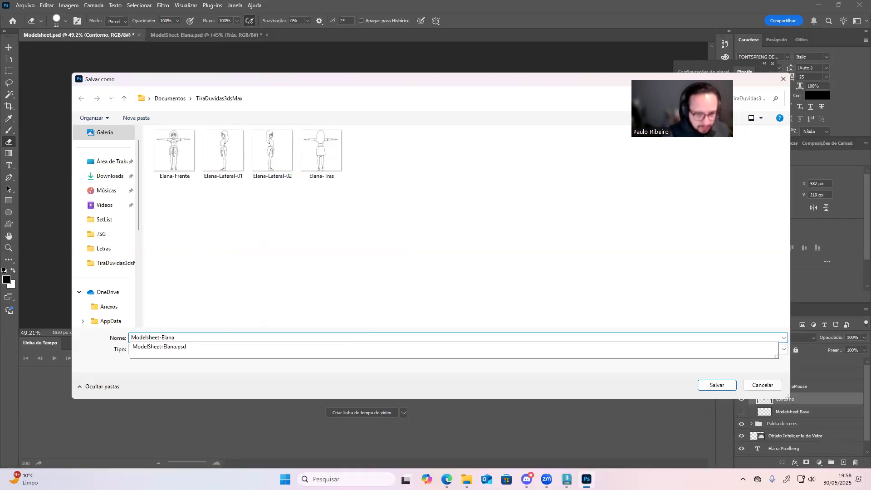
{"action": "key", "text": "Return"}
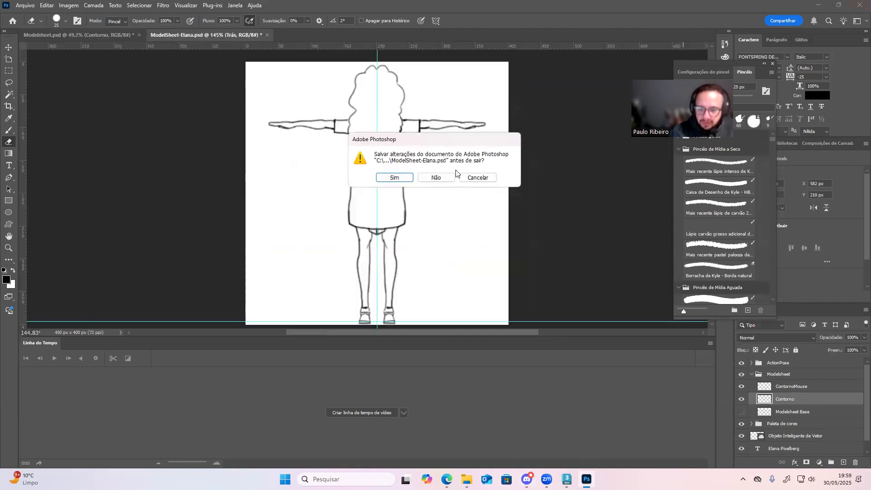
- Quit Photoshop, discarding the changes to ModelSheet-Elana.psd and Modelsheet.psd
{"action": "left_click", "coordinate": [436, 177]}
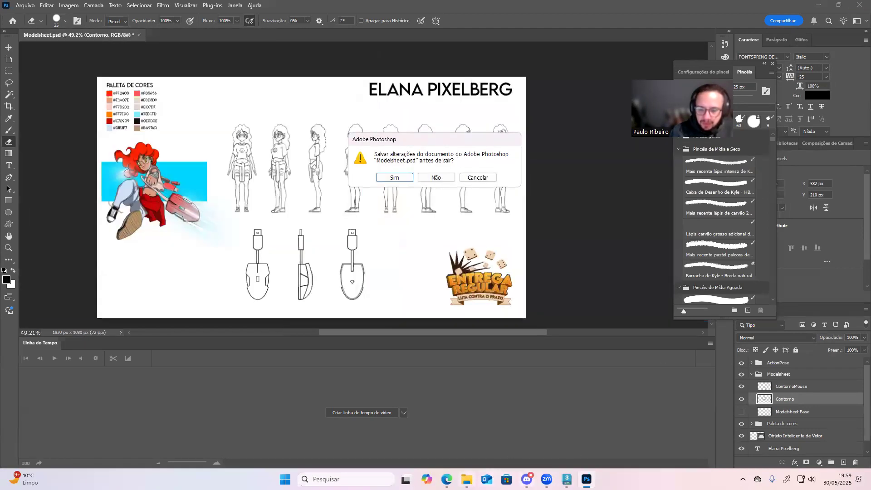
{"action": "left_click", "coordinate": [435, 178]}
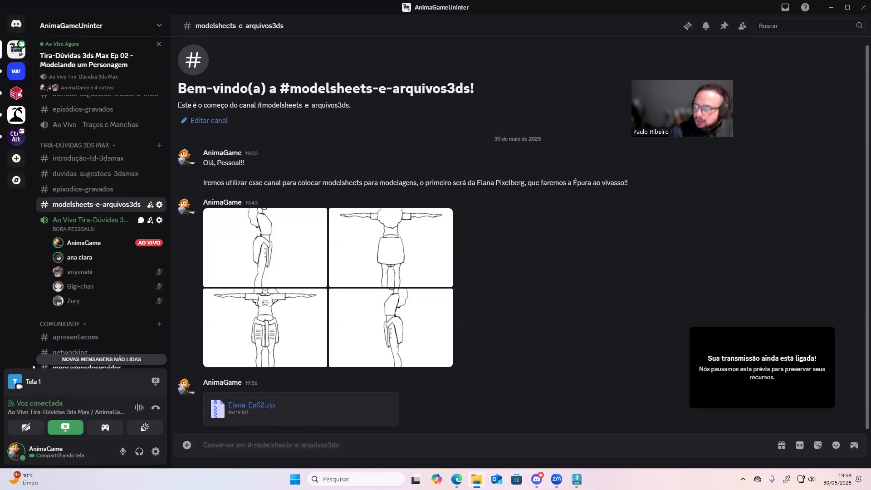
- Post Modelsheet-Elana.png in Discord's modelsheets-e-arquivos3ds channel and look over the shared files
{"action": "left_click_drag", "start_coordinate": [594, 318], "coordinate": [403, 384]}
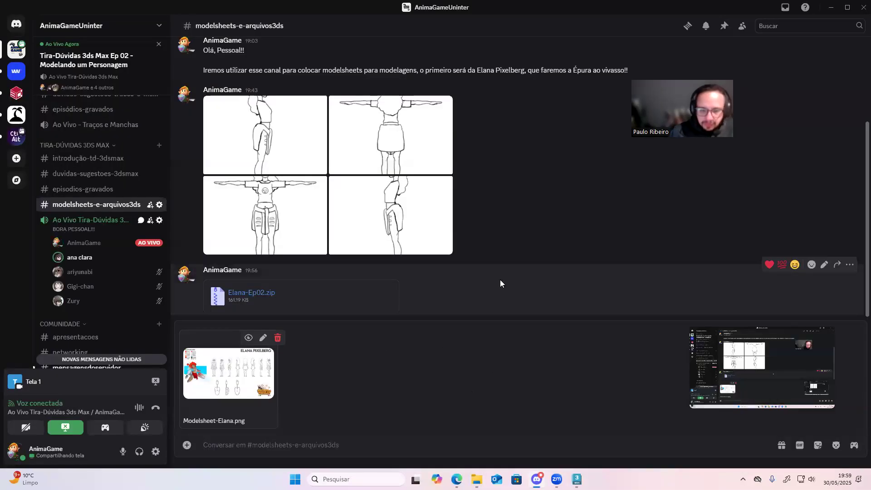
{"action": "key", "text": "Return"}
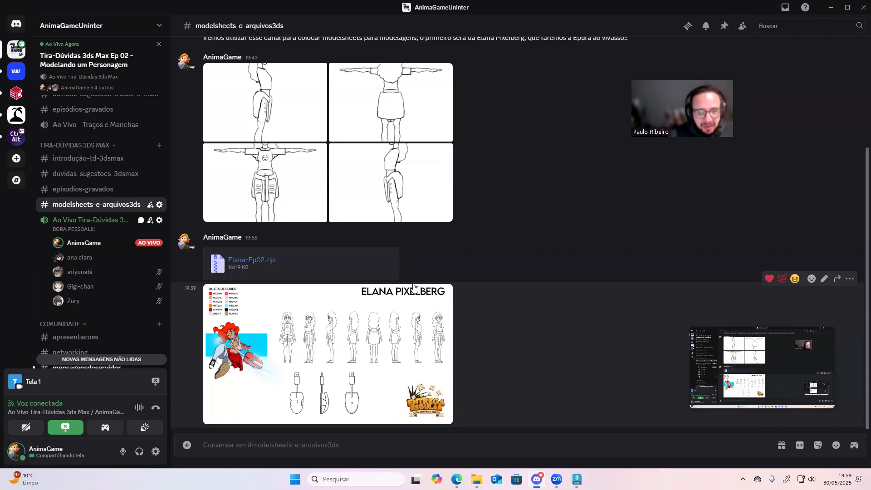
{"action": "scroll", "coordinate": [424, 314], "scroll_direction": "up", "scroll_amount": 3}
{"action": "scroll", "coordinate": [352, 282], "scroll_direction": "down", "scroll_amount": 3}
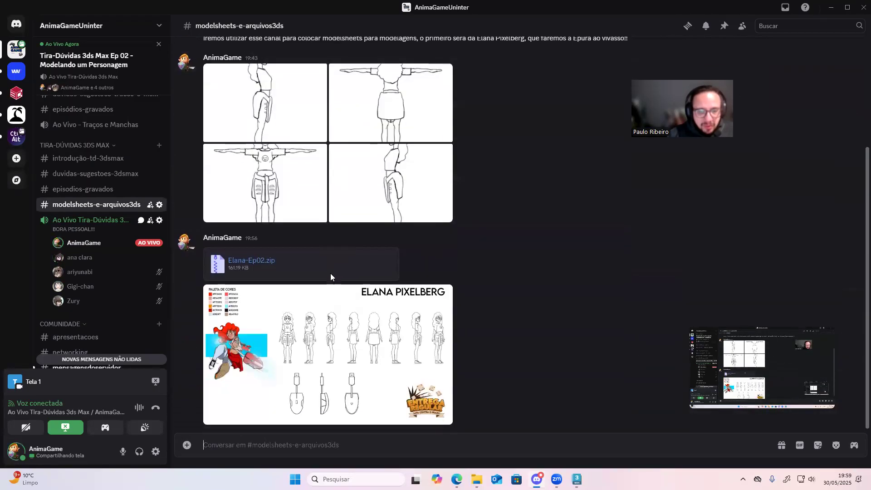